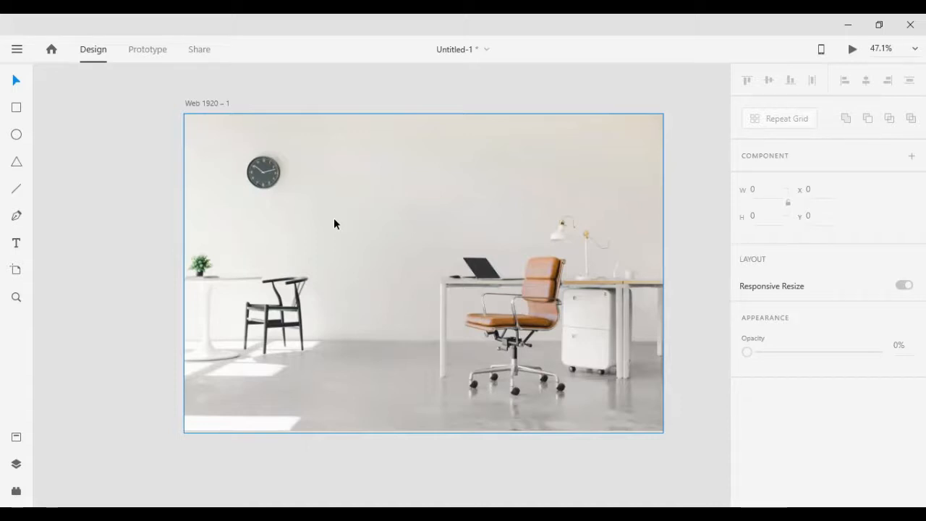
Step: Add the text "Clepe." on the wall area above and to the left of the clock
scroll(206, 125, "up", 2)
scroll(207, 124, "up", 6)
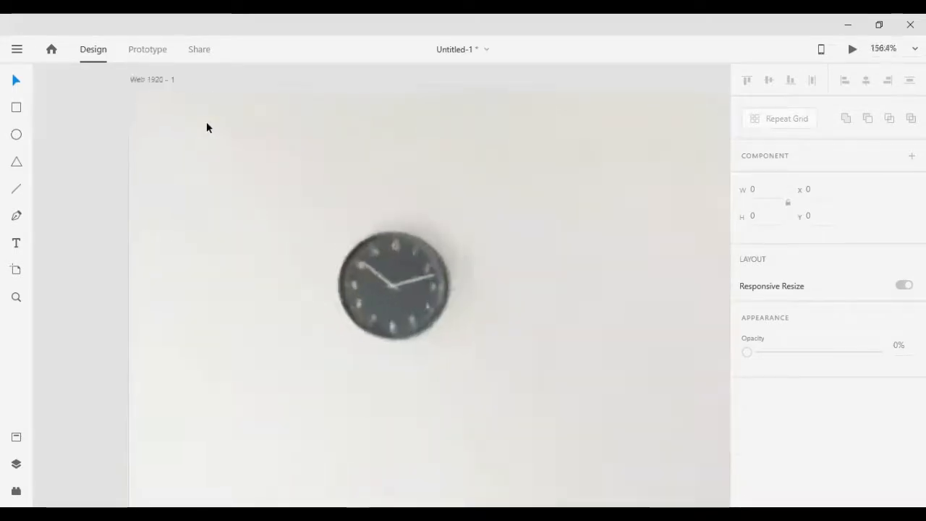
left_click(221, 215)
type("C")
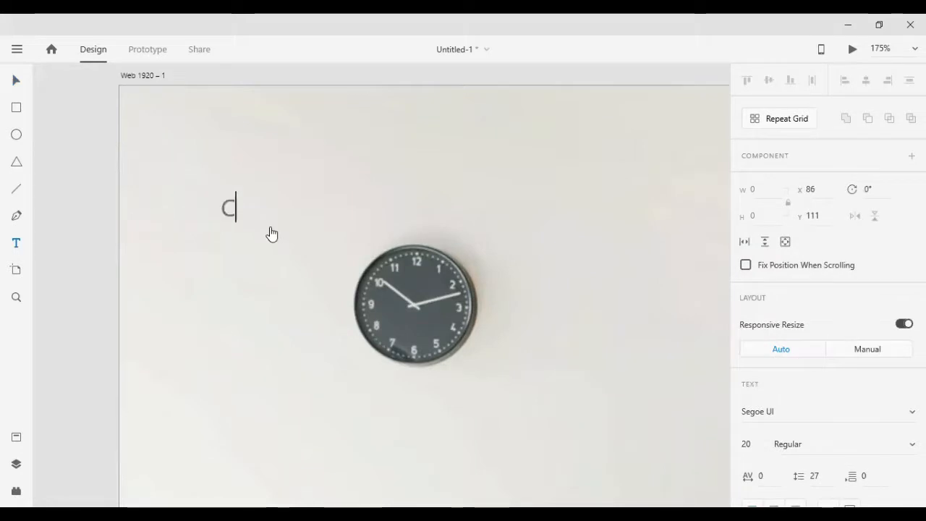
type("lepe")
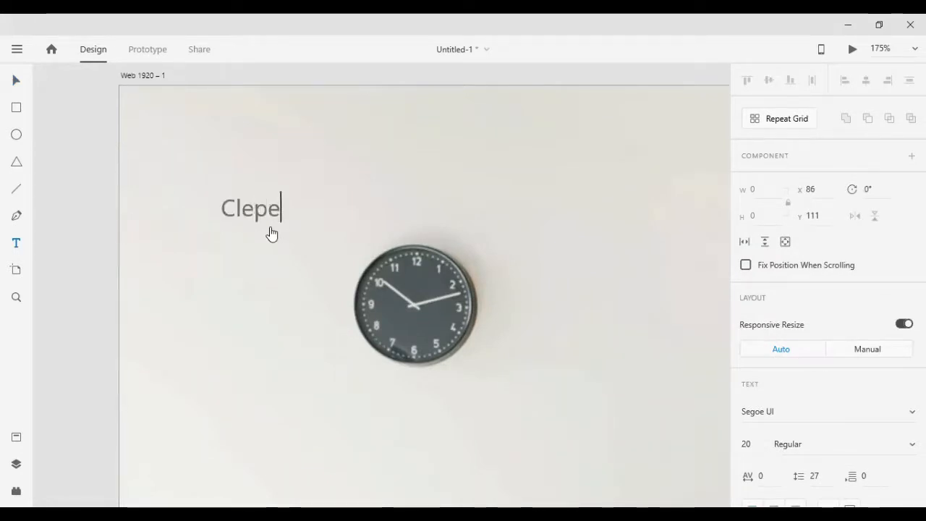
type(".")
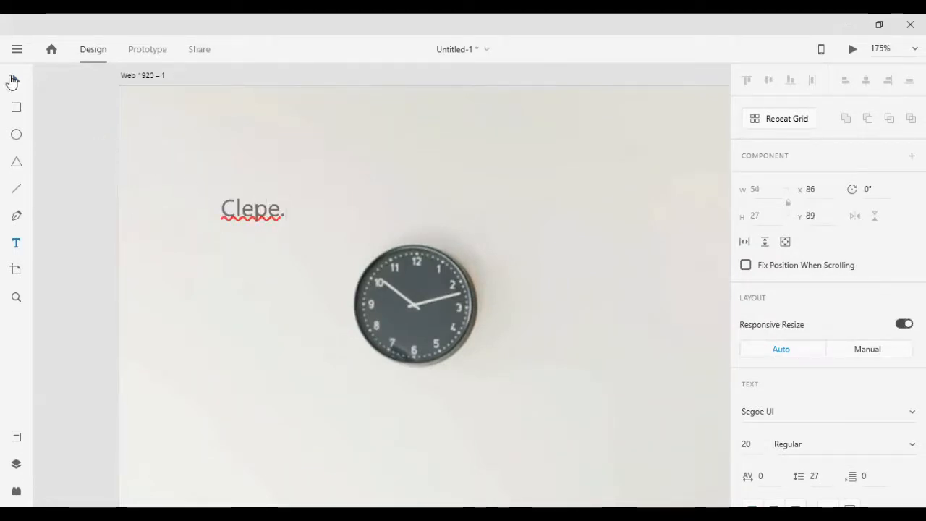
left_click(13, 81)
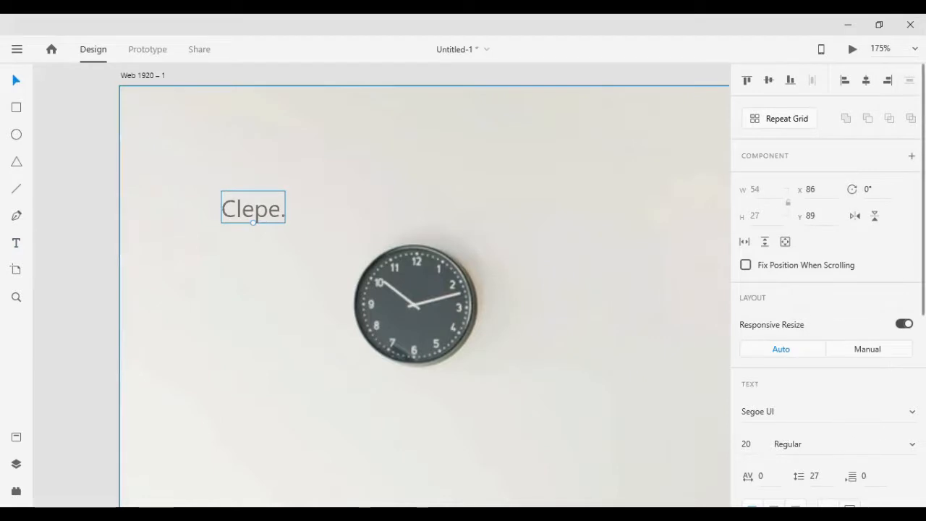
Step: Replace the period at the end of the logo text with "dot" so it reads "Clepedot"
scroll(824, 290, "down", 5)
scroll(862, 232, "up", 3)
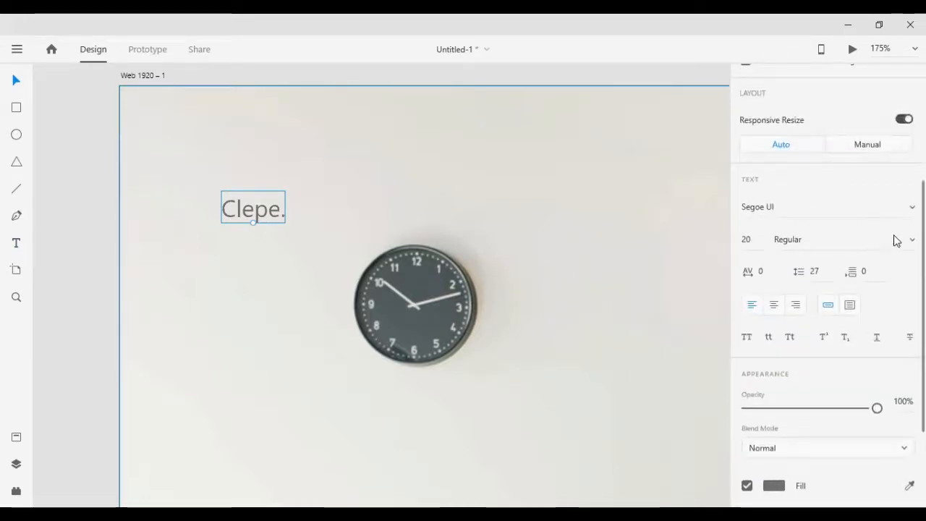
double_click(269, 210)
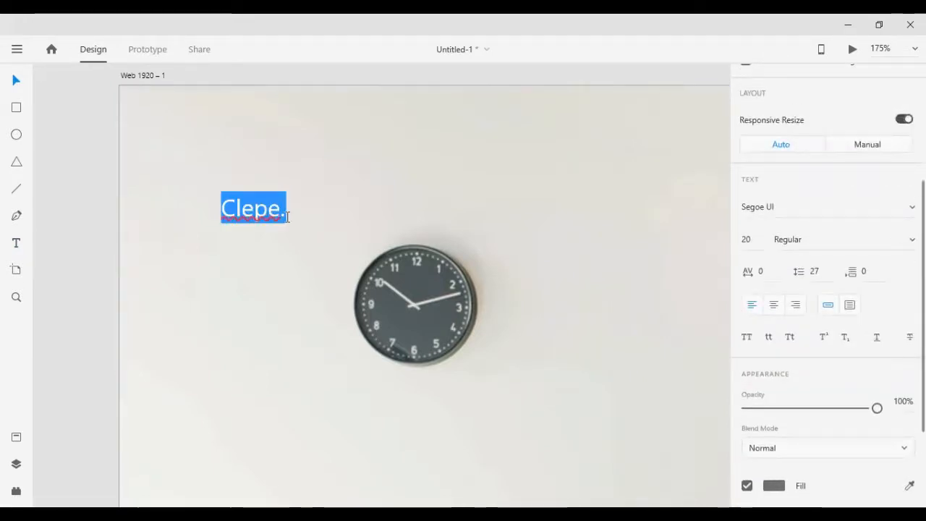
left_click(287, 216)
key("BackSpace")
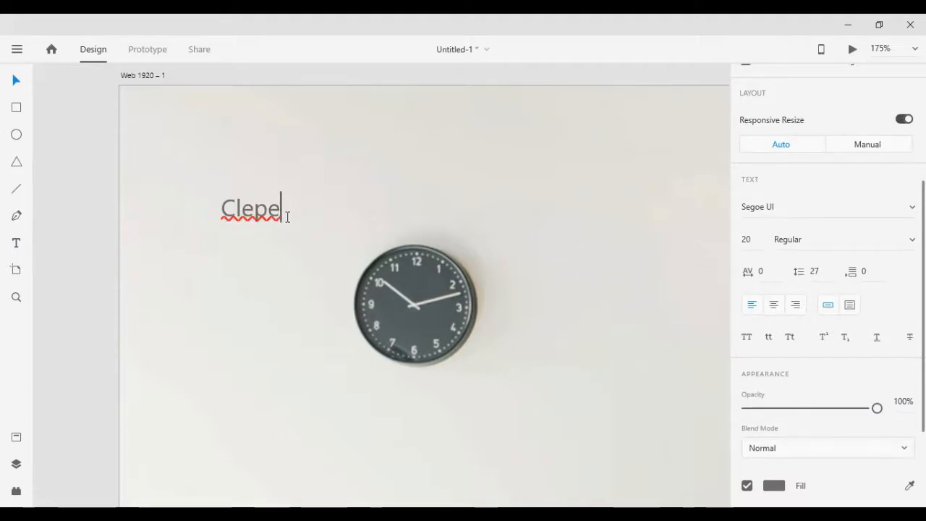
type("dot")
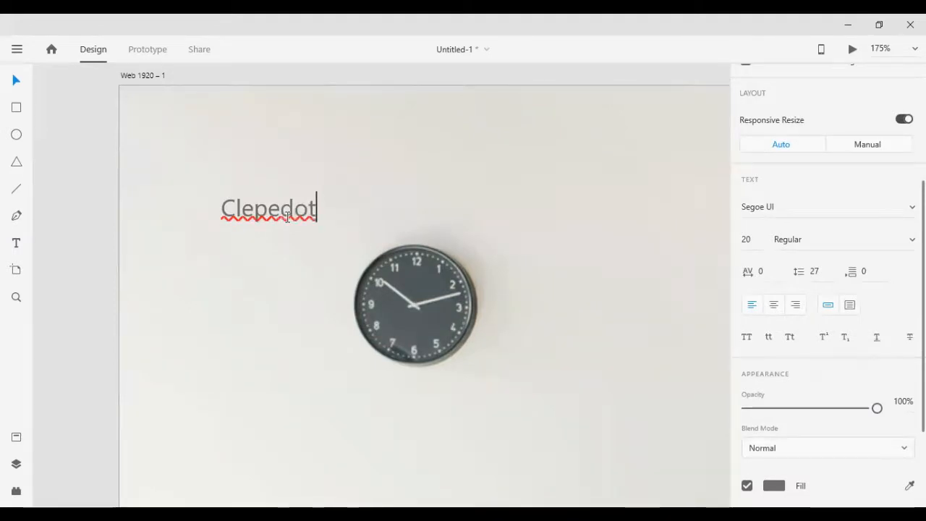
Step: Set the "dot" part of the Clepedot text to Bold
left_click_drag(281, 209, 321, 208)
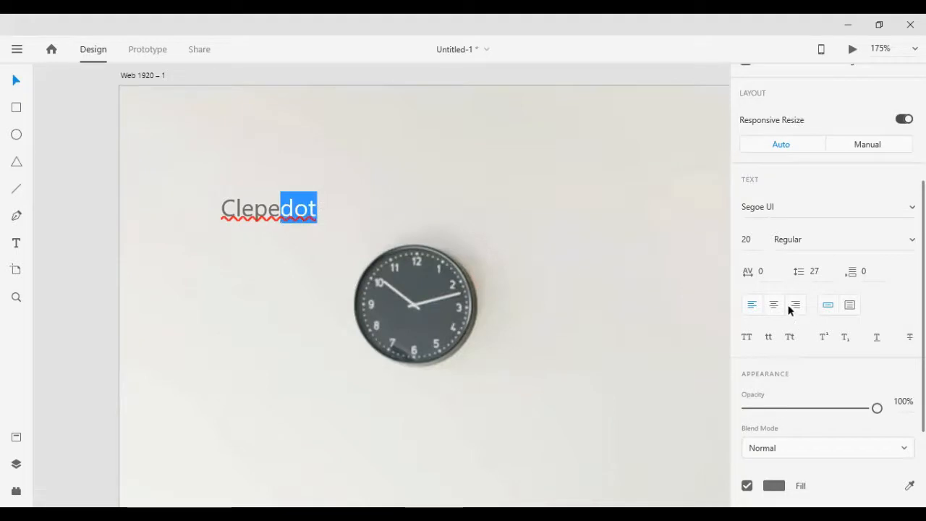
left_click(900, 242)
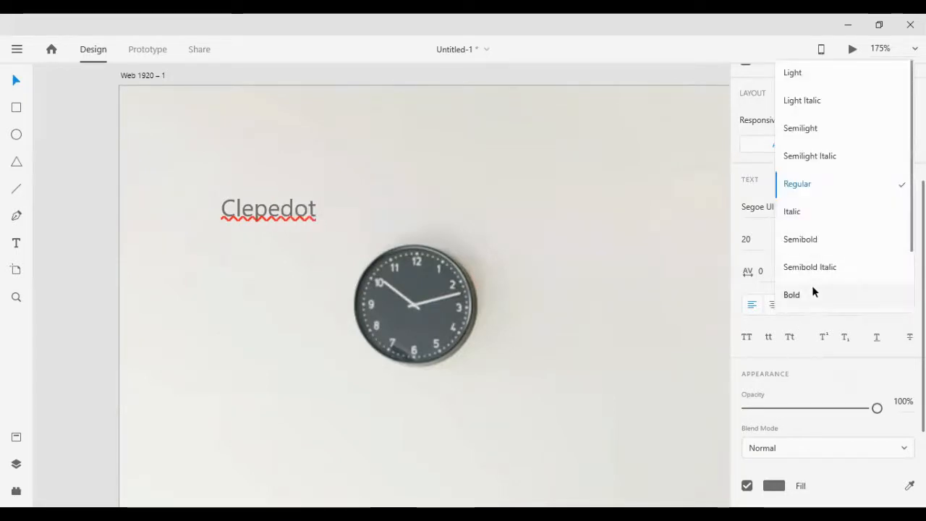
left_click(812, 287)
left_click(17, 80)
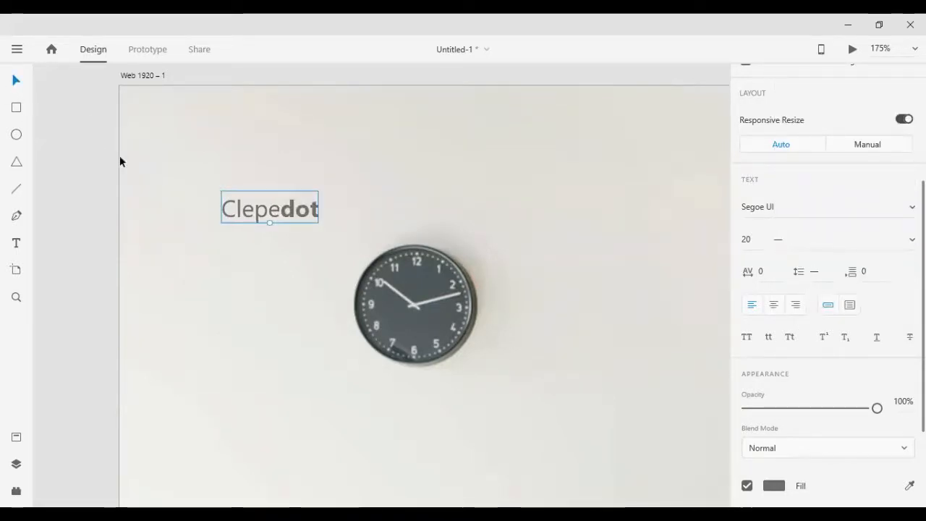
Step: Set the fill colour of the whole Clepedot text to black, #000000
scroll(816, 321, "down", 3)
left_click(771, 354)
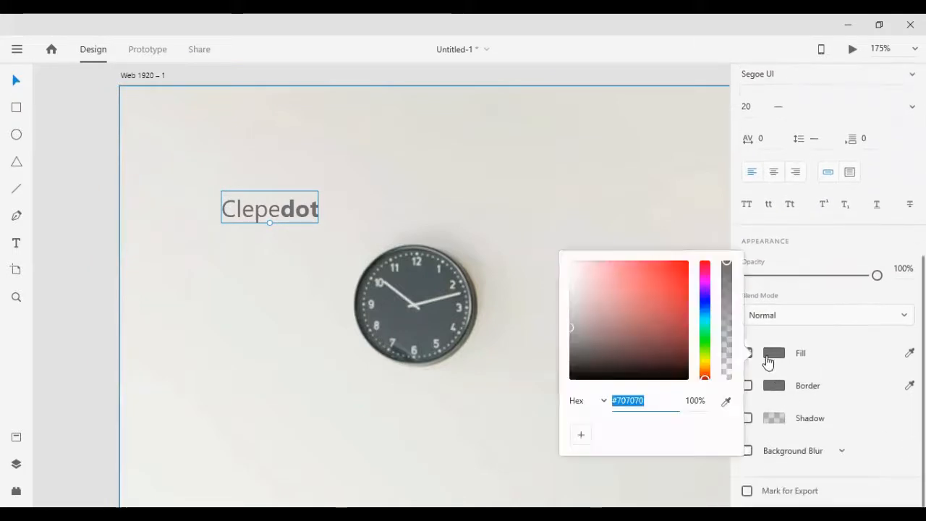
left_click(612, 315)
left_click_drag(588, 352, 555, 387)
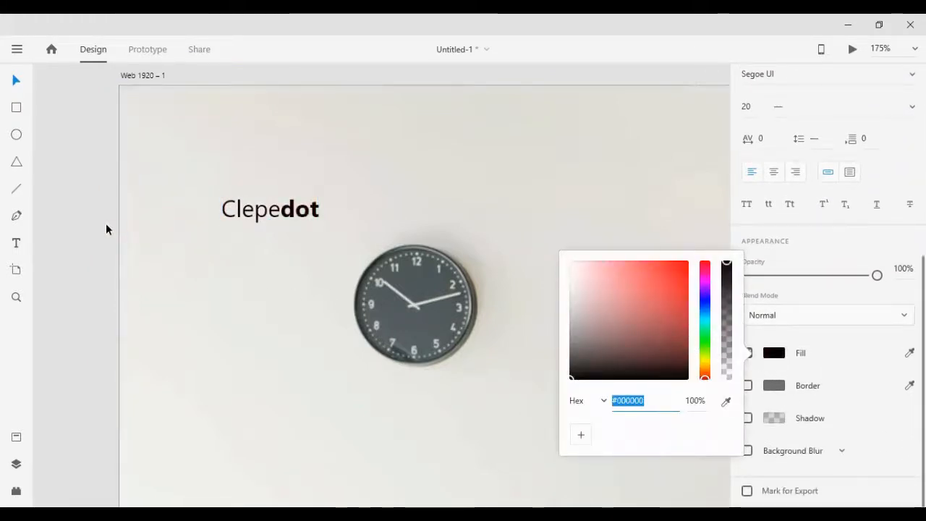
left_click(172, 209)
Step: Set the "Clepe" part of the logo text to the Semilight weight
double_click(267, 209)
left_click(281, 209)
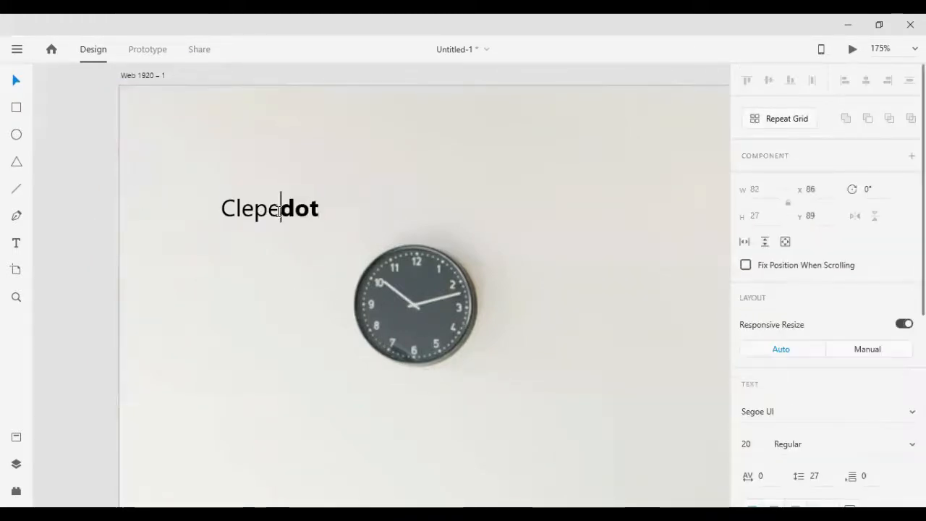
left_click(221, 208)
double_click(222, 208)
left_click(235, 209)
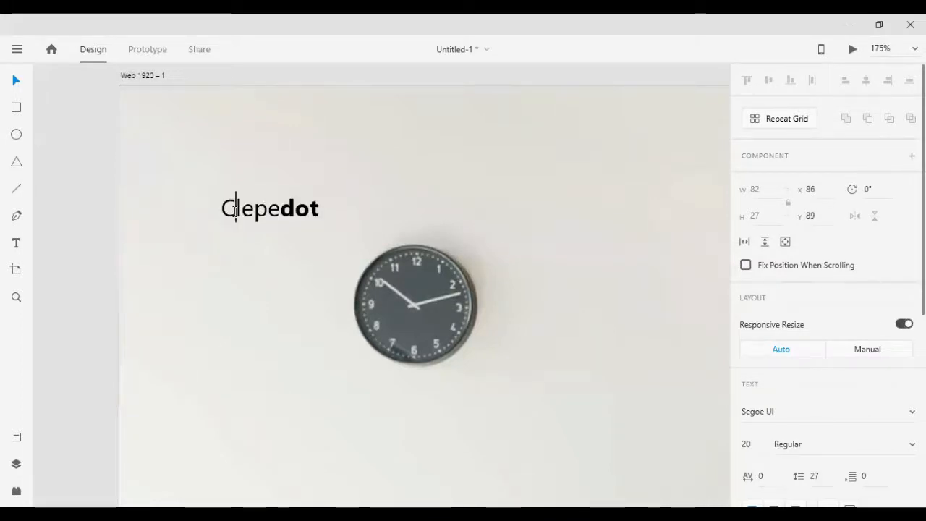
left_click_drag(222, 208, 282, 207)
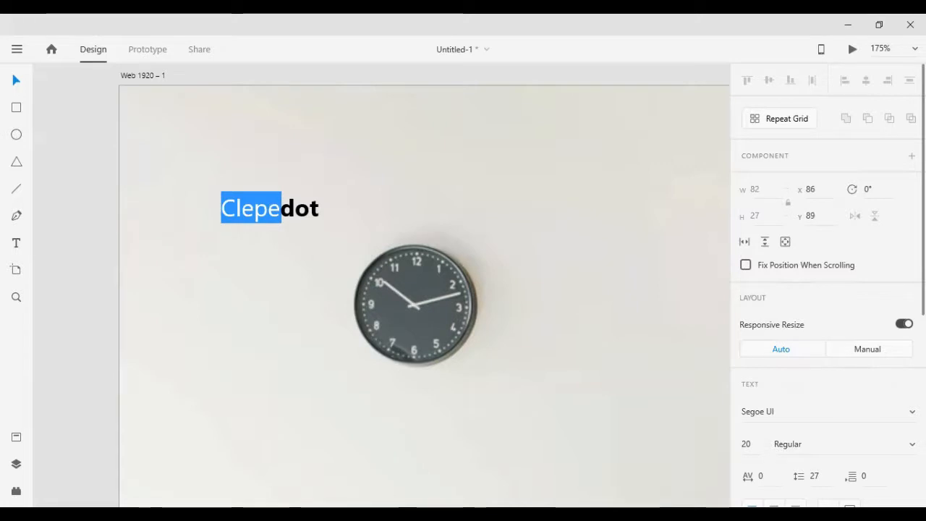
left_click(792, 444)
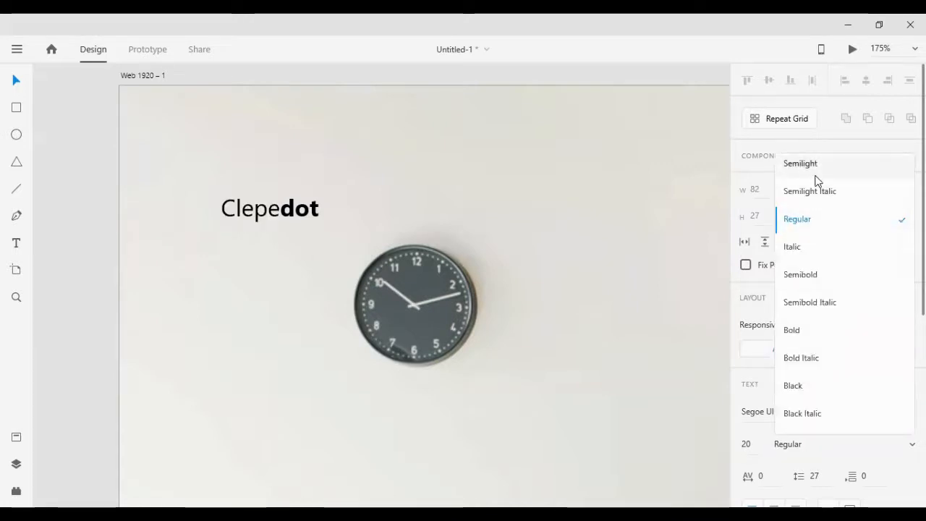
left_click(800, 165)
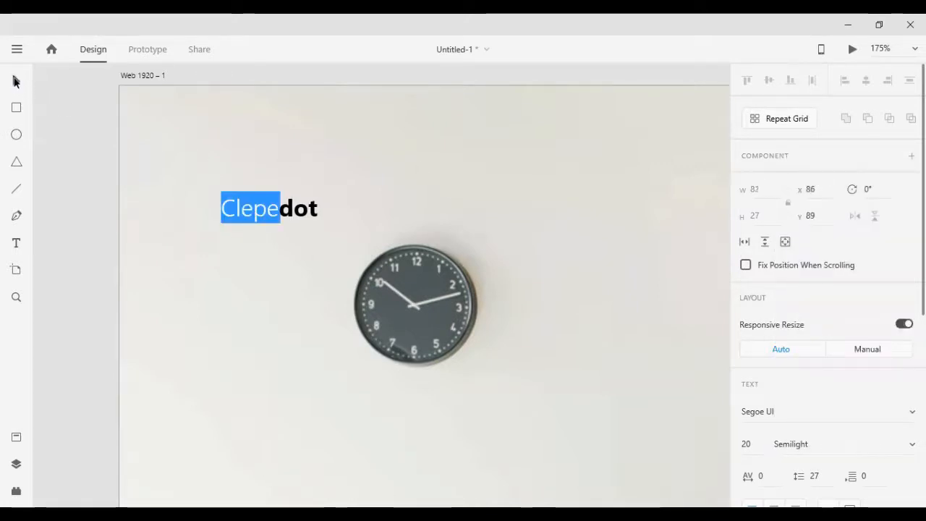
left_click(62, 133)
Step: Align the Clepedot text to the artboard's top and left edges, then nudge it up to Y -7
left_click(270, 209)
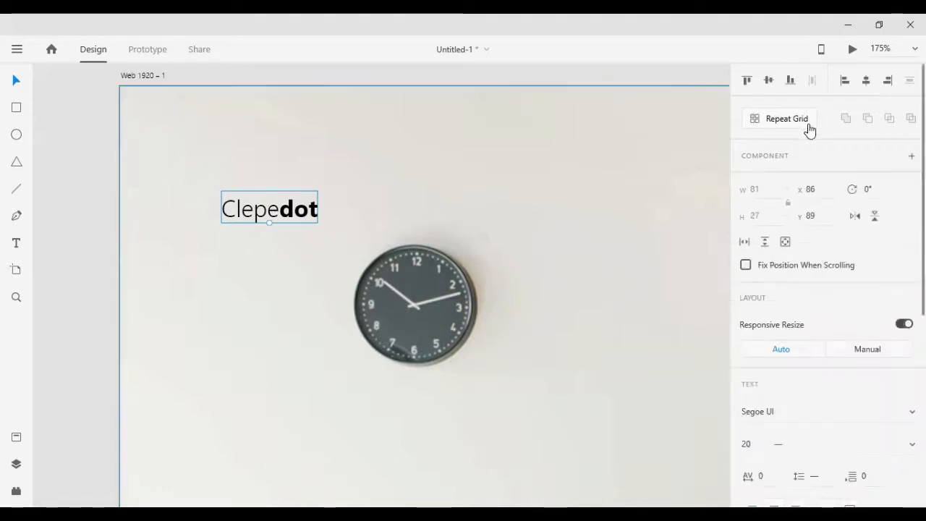
left_click(746, 80)
left_click(846, 82)
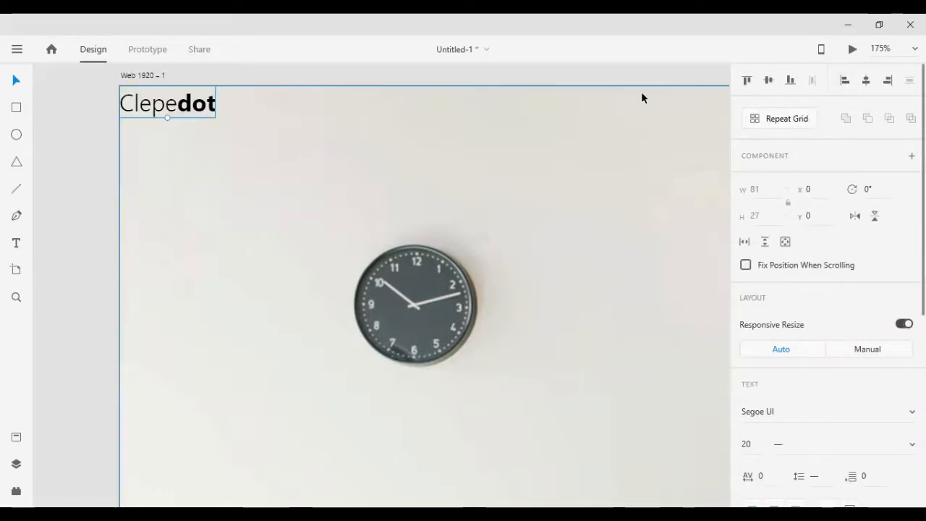
key("shift+Up")
key("Down")
key("Down")
key("Down")
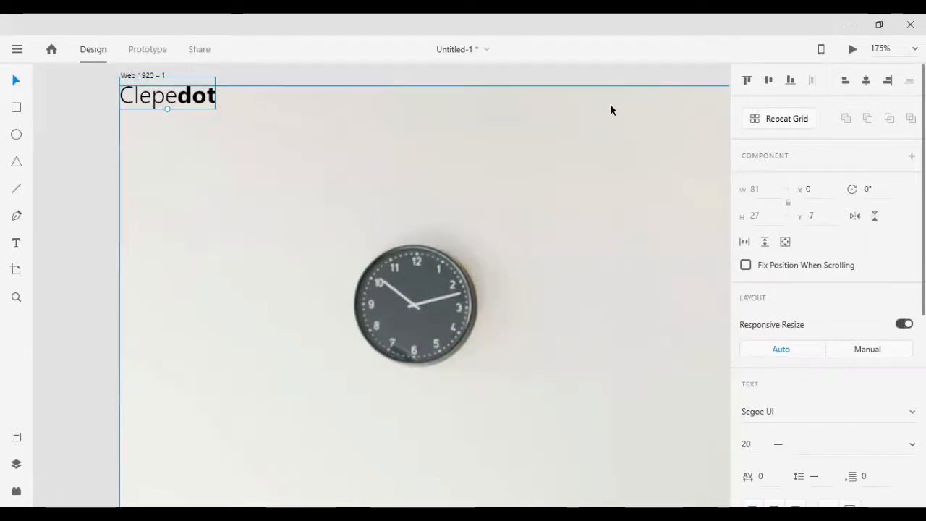
Step: Move the Clepedot text 40 px right and 40 px down to X 40, Y 33
key("shift+Right")
key("shift+Right")
key("shift+Right")
key("shift+Right")
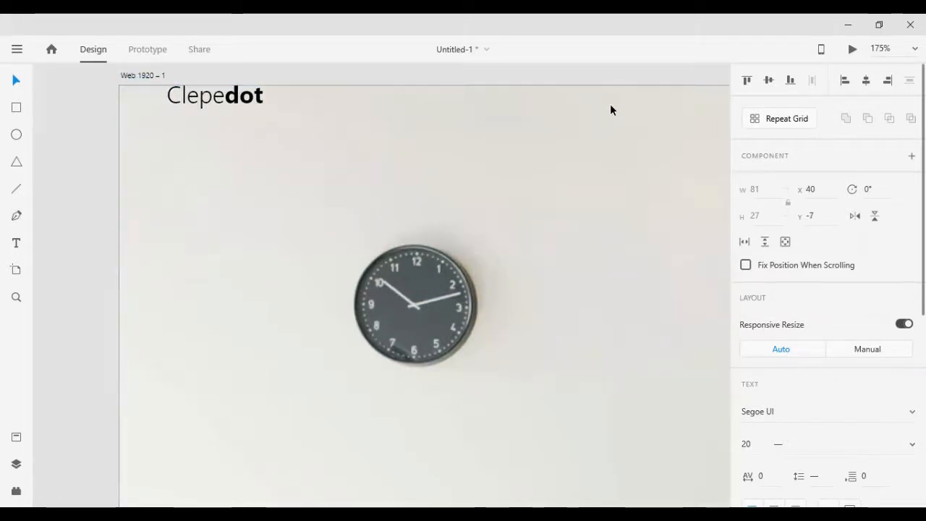
key("shift+Down")
key("shift+Down")
key("shift+Down")
key("shift+Down")
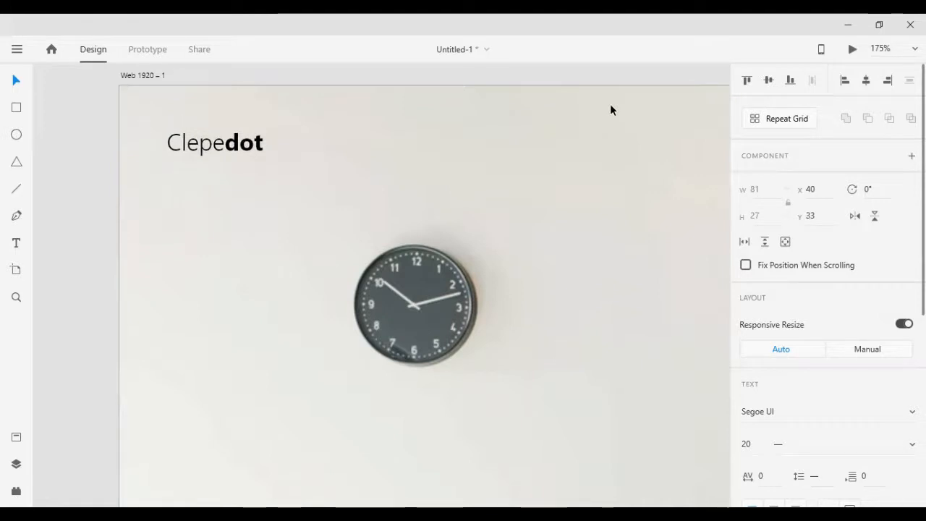
left_click(49, 242)
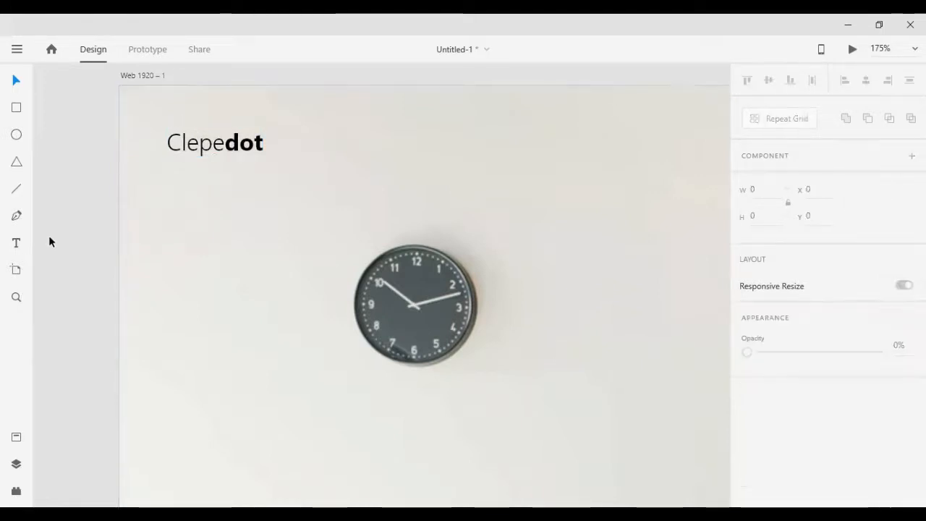
Step: Add a horizontal guide along the top of the Clepedot letters and a vertical guide along the logo's left edge
scroll(48, 241, "down", 5)
scroll(62, 267, "up", 5)
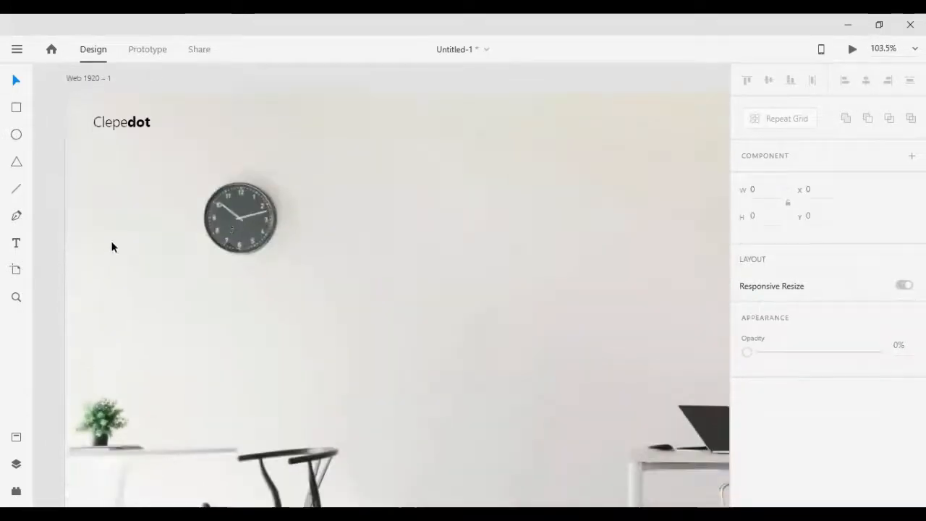
left_click(109, 78)
left_click_drag(66, 94, 137, 116)
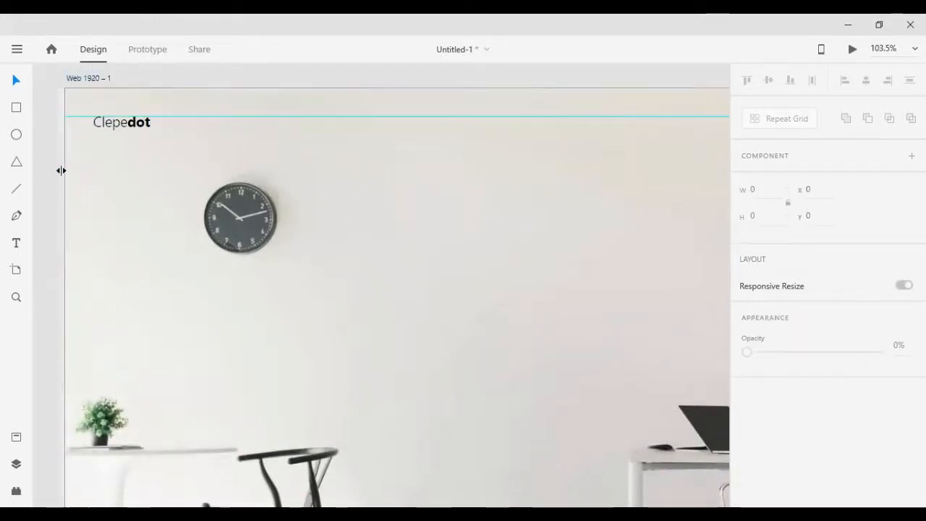
left_click_drag(64, 172, 93, 162)
left_click(44, 146)
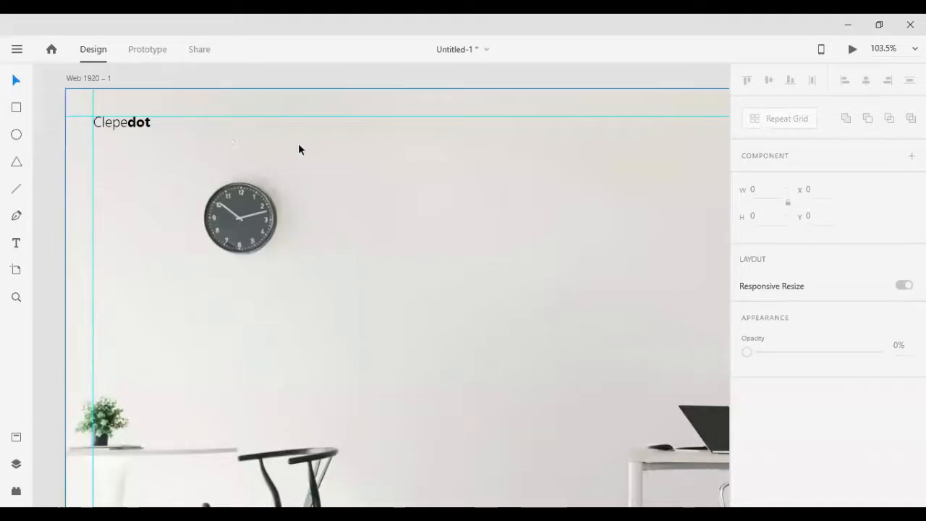
Step: Add the bold 20 pt text "Furniture" to the right of the logo, above the clock's level, at X 522, Y 82
scroll(326, 147, "down", 3)
scroll(474, 149, "up", 2)
scroll(578, 145, "down", 2)
scroll(629, 148, "right", 5)
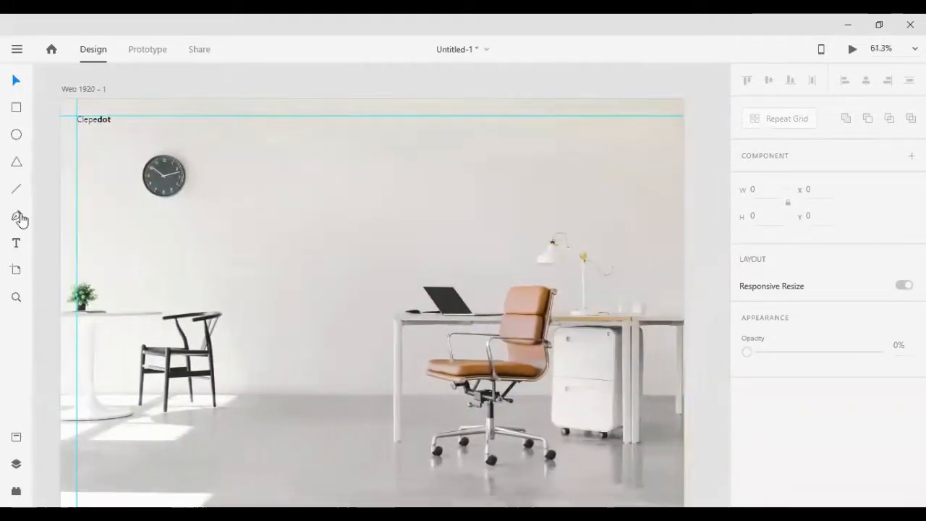
left_click(16, 243)
left_click(276, 140)
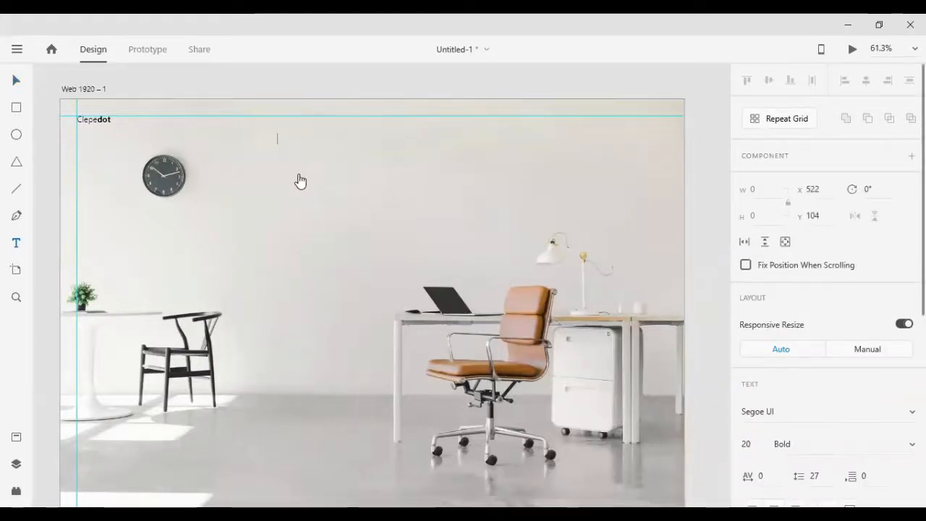
type("Furn")
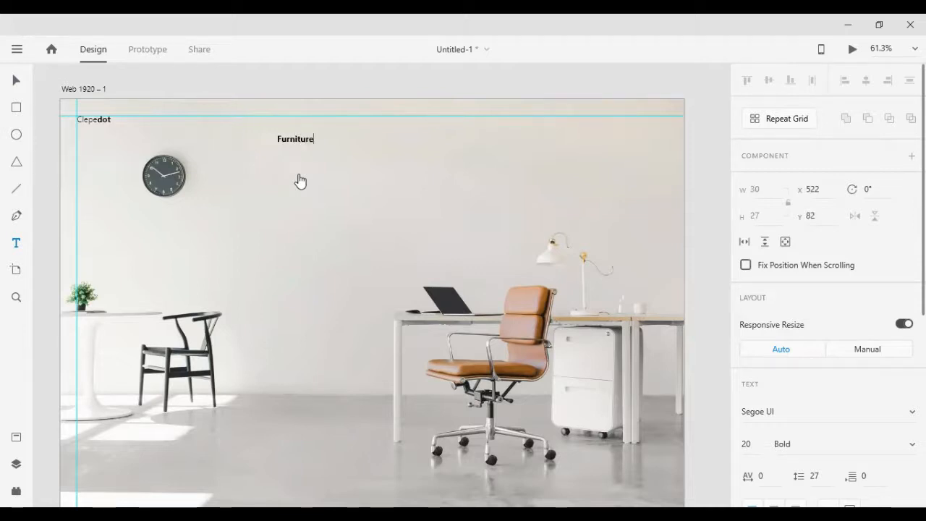
type("iture")
left_click(15, 80)
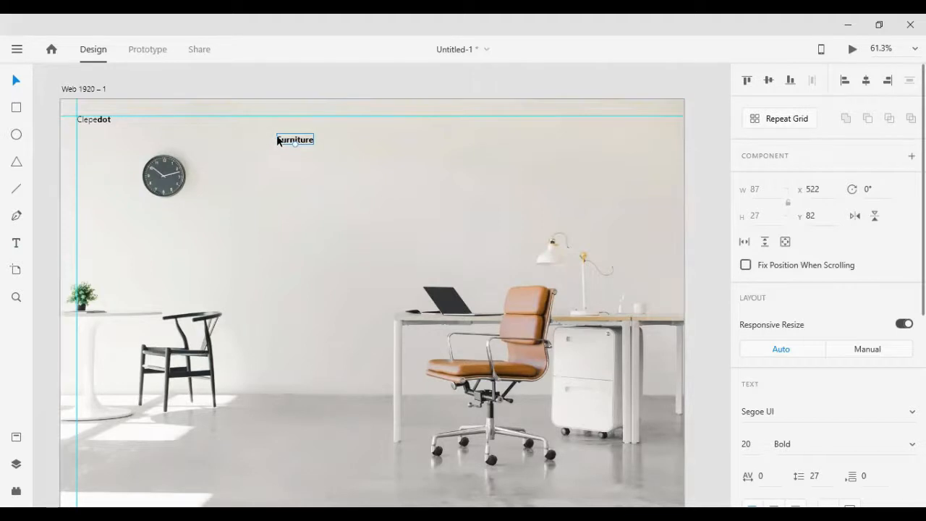
Step: Duplicate the Furniture label to its right and change the adjacent copy's text to "Collections"
left_click_drag(278, 140, 409, 142)
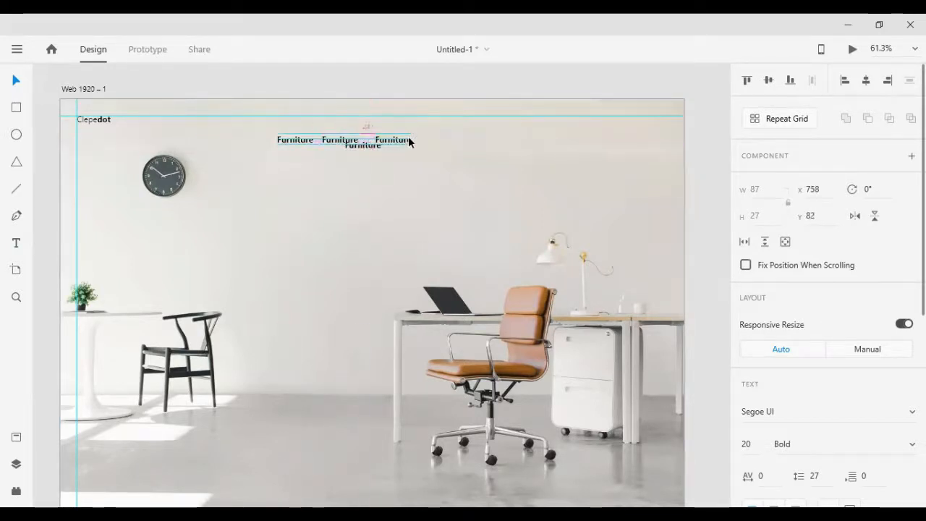
double_click(345, 139)
type("Col")
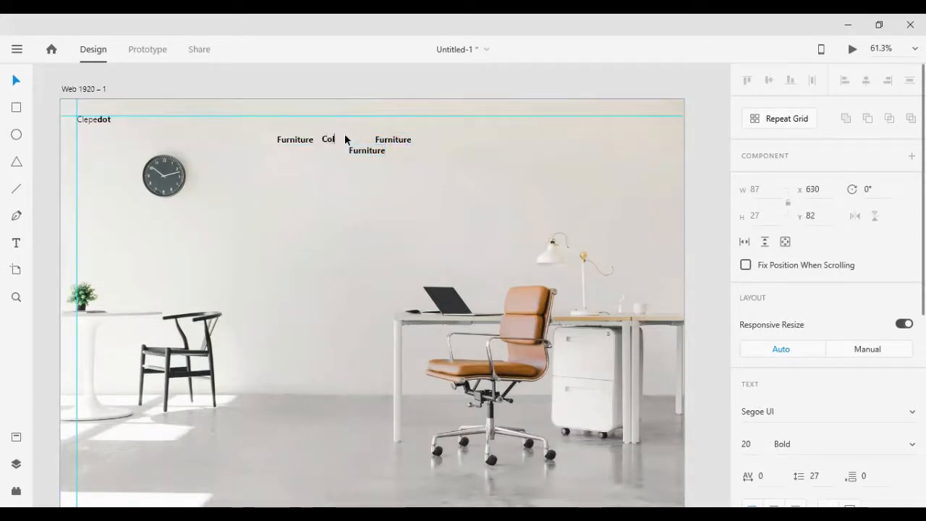
type("lections")
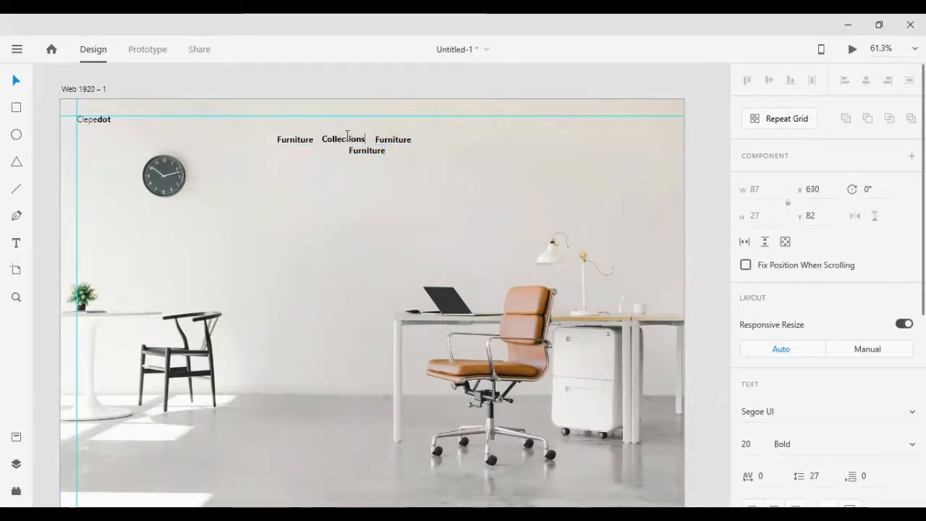
Step: Move the overlapping Furniture copy to the end of the row at X 896, Y 82, and change the third label's text to "Tabloids"
key("Escape")
left_click_drag(356, 150, 450, 144)
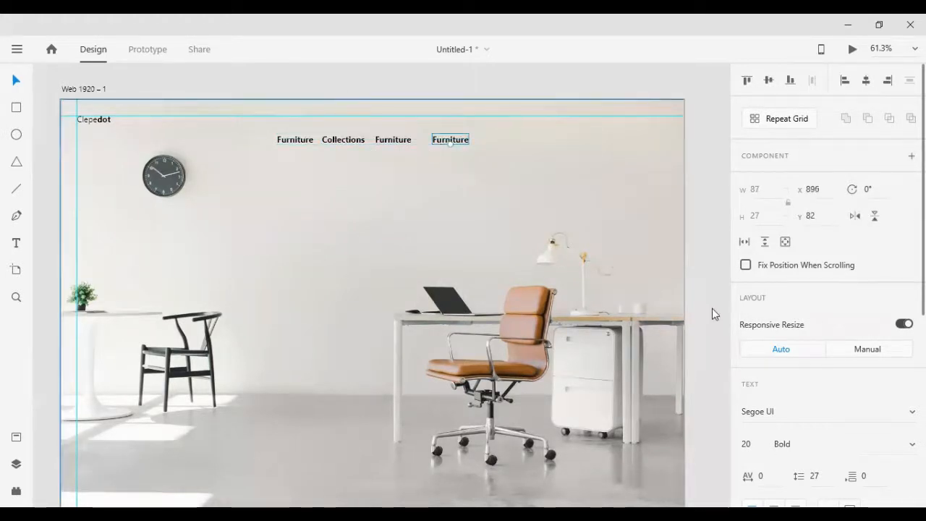
left_click(389, 139)
double_click(389, 139)
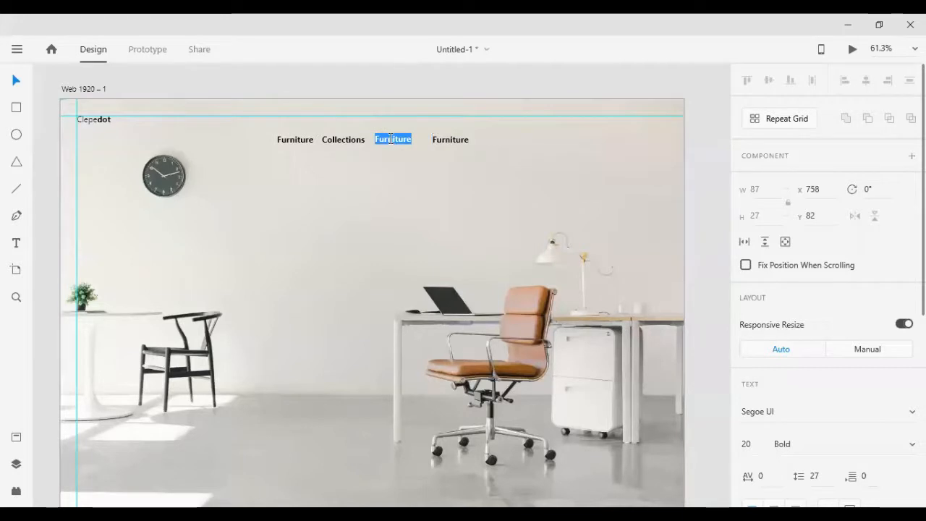
type("Tabloids")
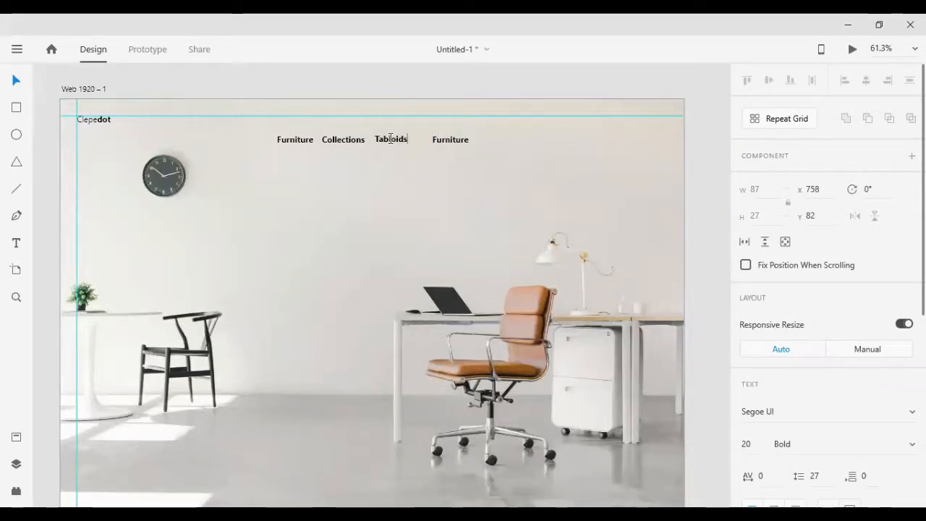
Step: Change the last Furniture label's text, to the right of Tabloids, to "Gallery"
left_click(453, 140)
double_click(453, 140)
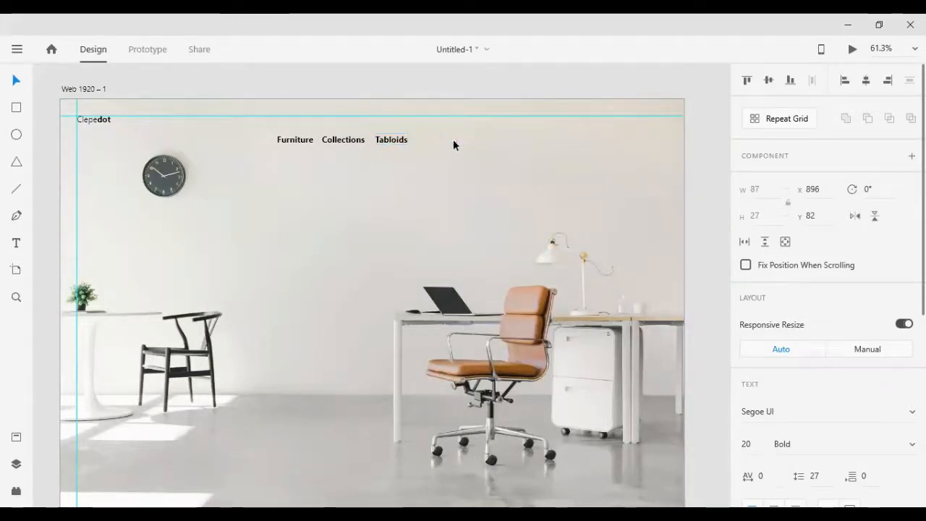
double_click(453, 139)
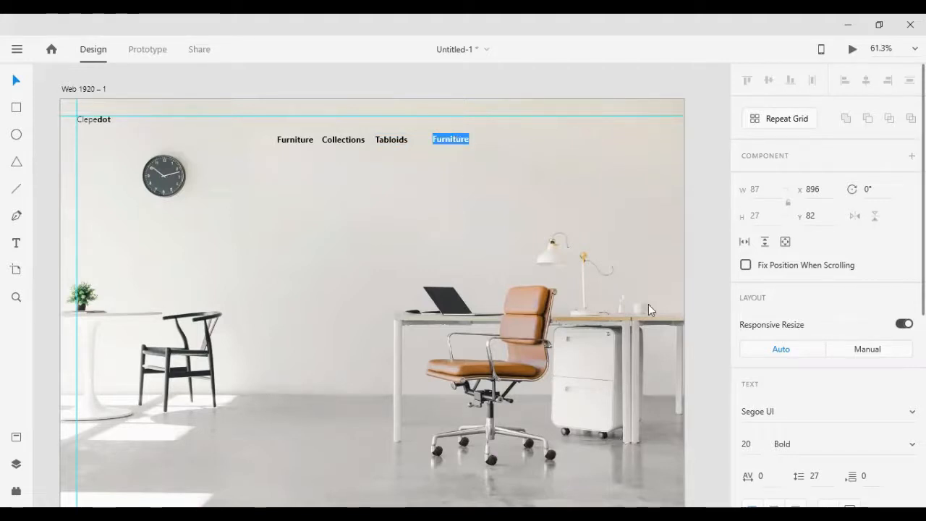
key("Escape")
double_click(451, 138)
type("Gallery")
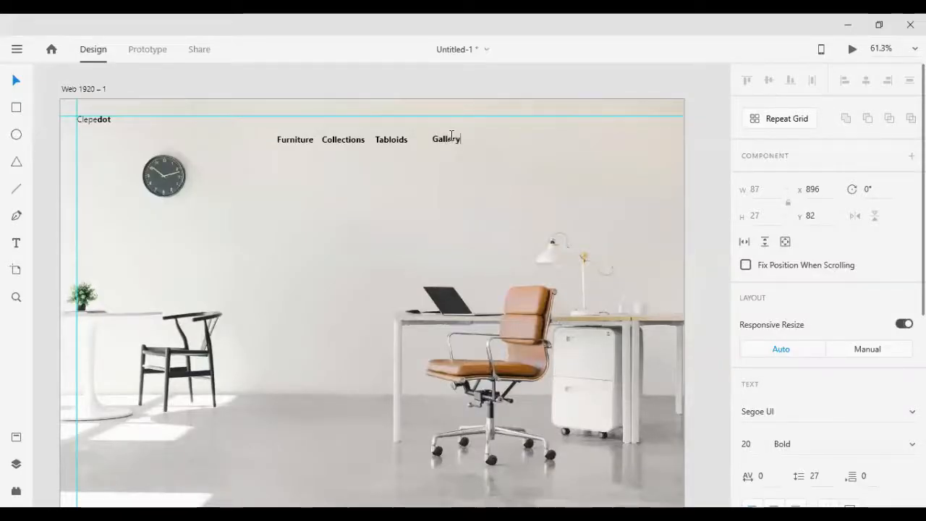
key("Escape")
Step: Duplicate the Gallery label to its right at X 1014, Y 82, and shift the Tabloids label slightly right
left_click(38, 120)
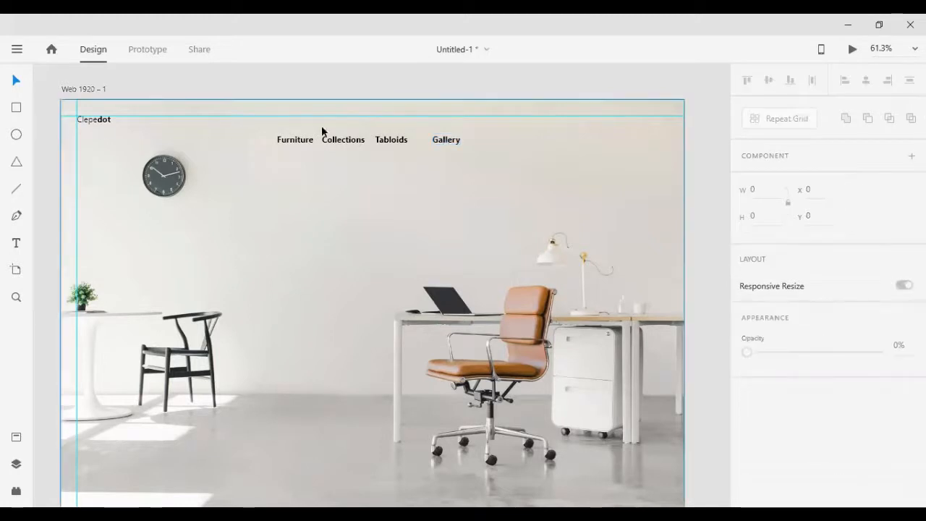
left_click_drag(453, 138, 502, 141)
left_click_drag(409, 142, 417, 142)
Step: Change the text of the Gallery copy at the end of the row to "Shop"
left_click(495, 142)
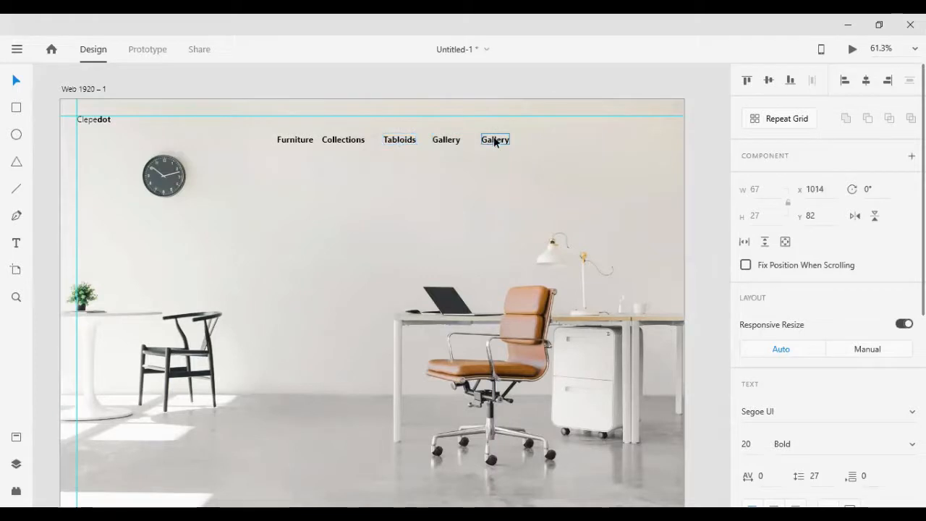
double_click(496, 140)
type("Shop")
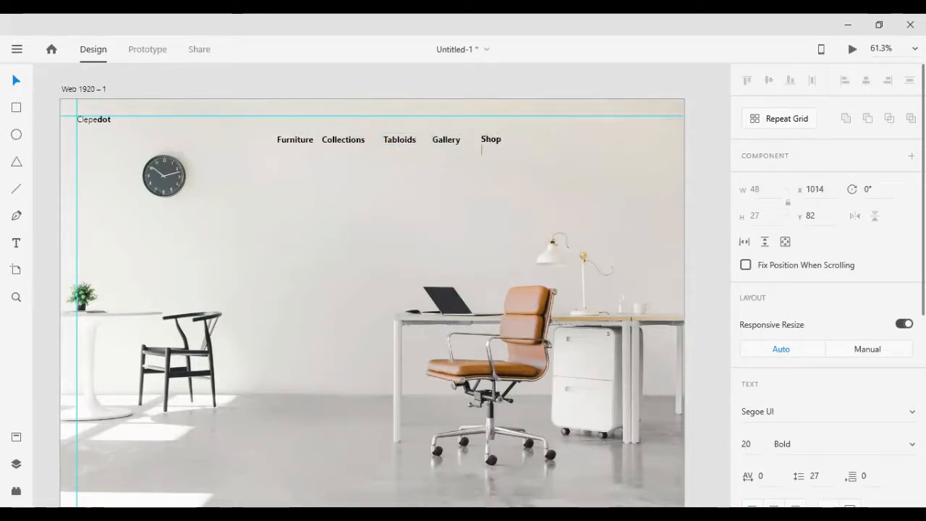
key("BackSpace")
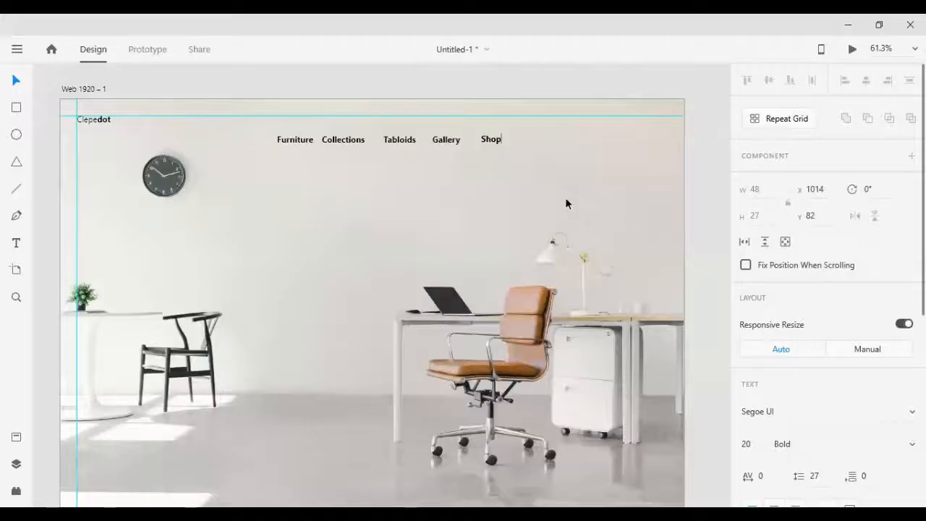
Step: Set the font weight of all five navigation labels, from Furniture to Shop, to Semilight
left_click(307, 89)
left_click_drag(293, 86, 513, 166)
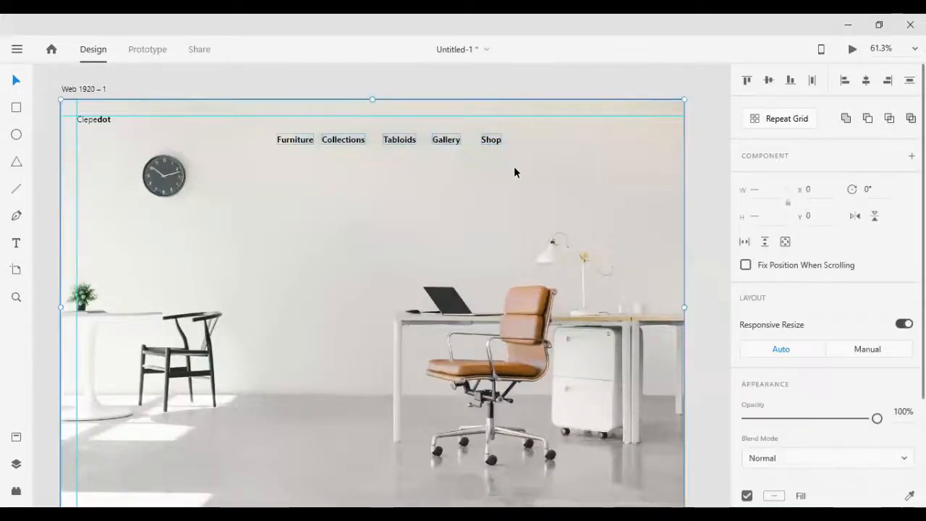
scroll(843, 428, "down", 3)
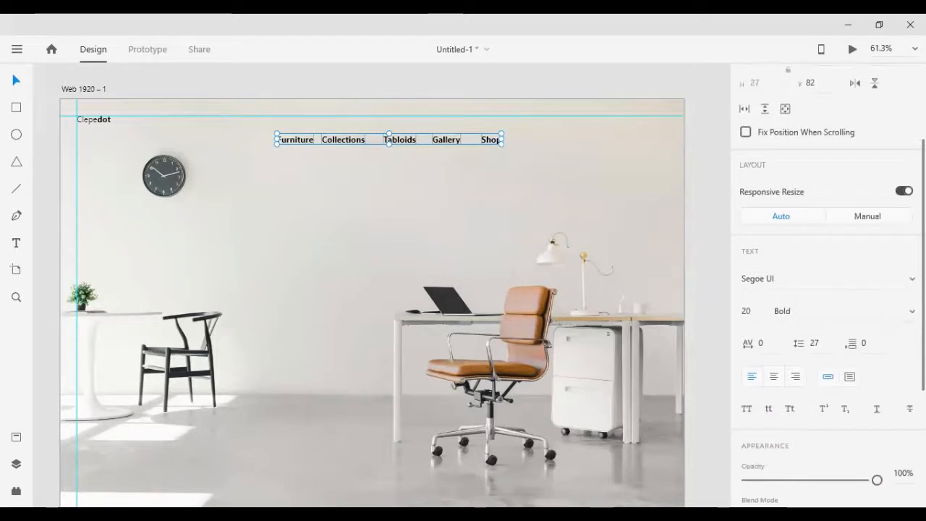
left_click(853, 310)
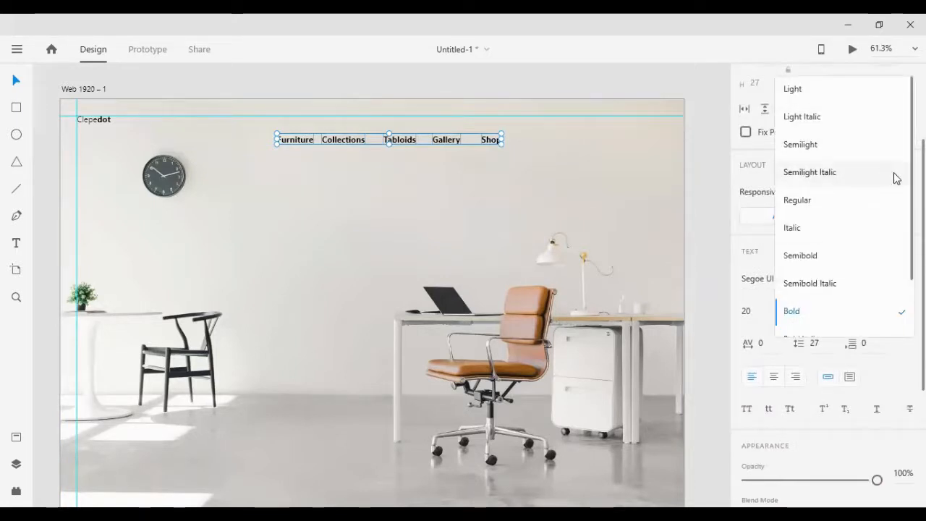
left_click(848, 103)
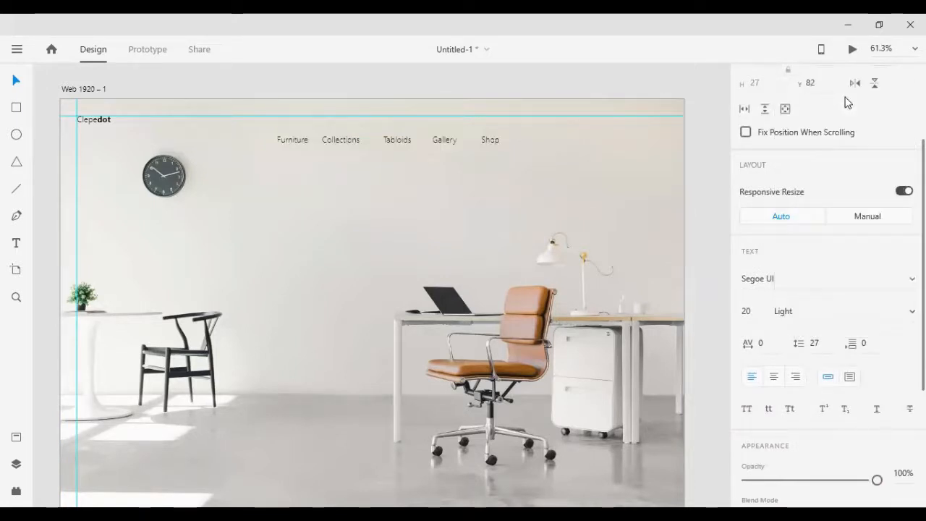
left_click(839, 311)
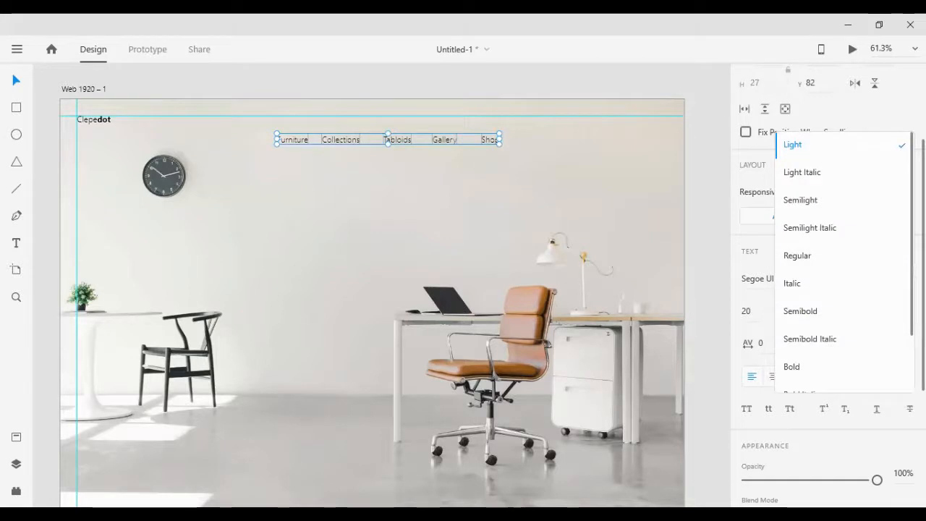
left_click(841, 196)
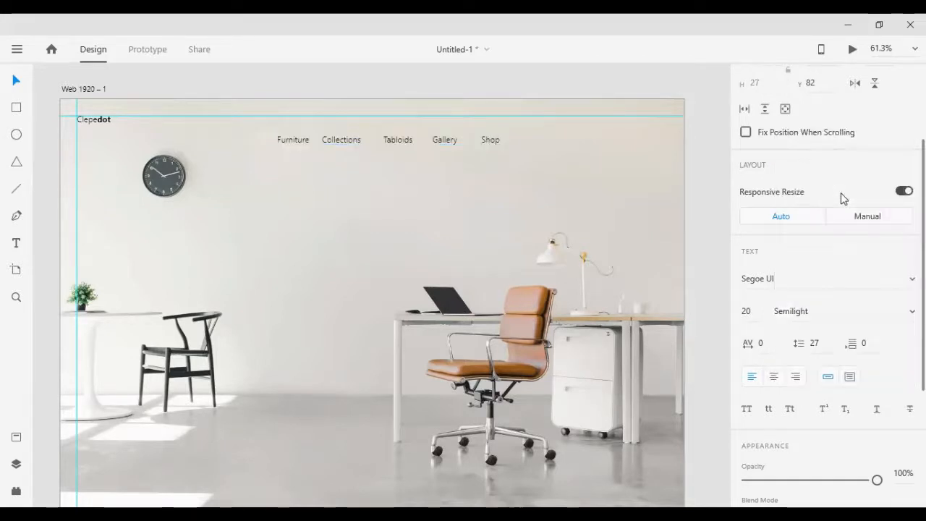
Step: Move the Furniture label up beside the logo to X 398, Y 37, and raise the other four navigation labels to Y 34
left_click(409, 79)
left_click_drag(292, 141, 241, 120)
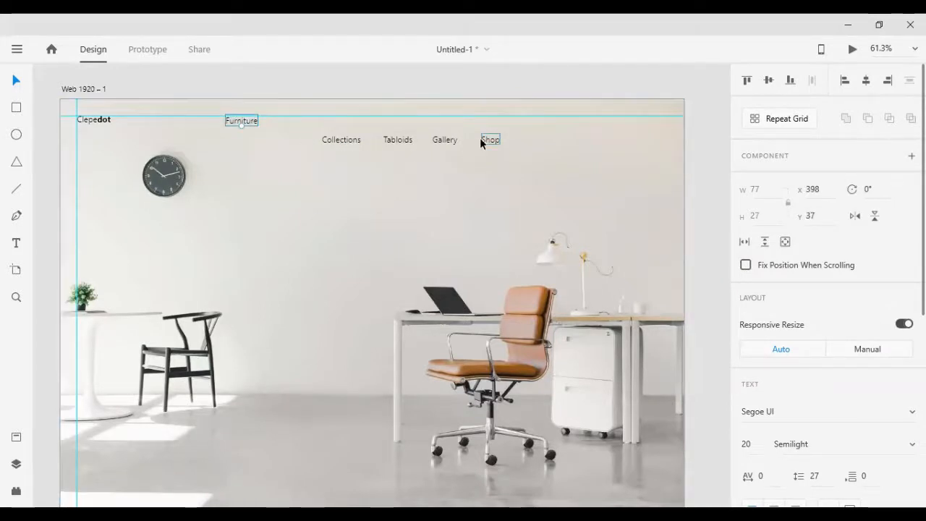
left_click(480, 156)
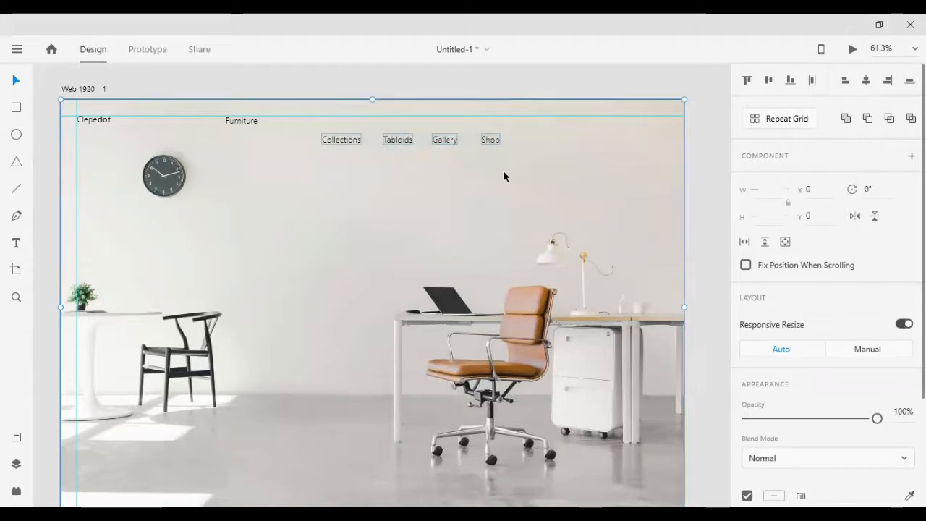
left_click(427, 154, "shift")
key("Up")
key("Up")
key("Up")
key("Up")
key("Up")
key("Up")
key("Up")
key("Up")
key("Up")
key("Up")
key("Up")
key("Up")
key("Up")
key("Up")
key("Up")
key("Up")
key("Up")
key("Up")
key("Up")
key("Up")
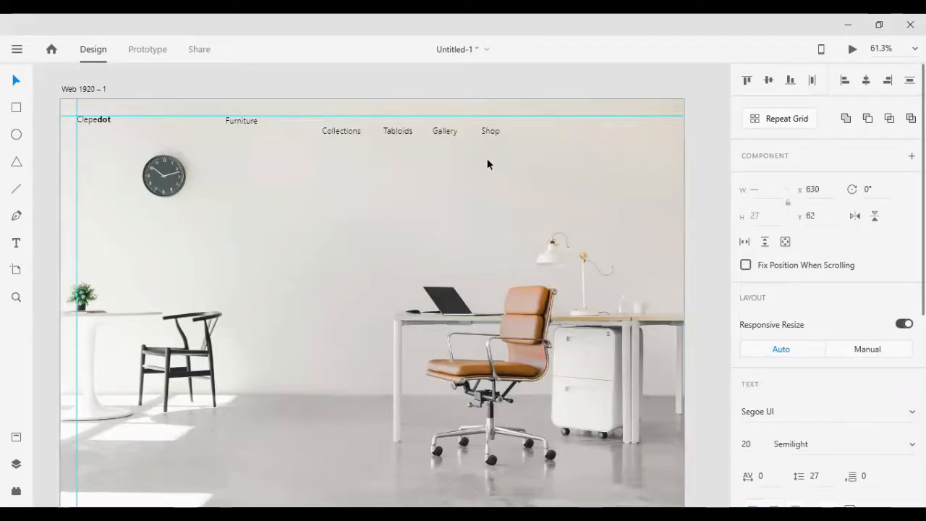
left_click(213, 87)
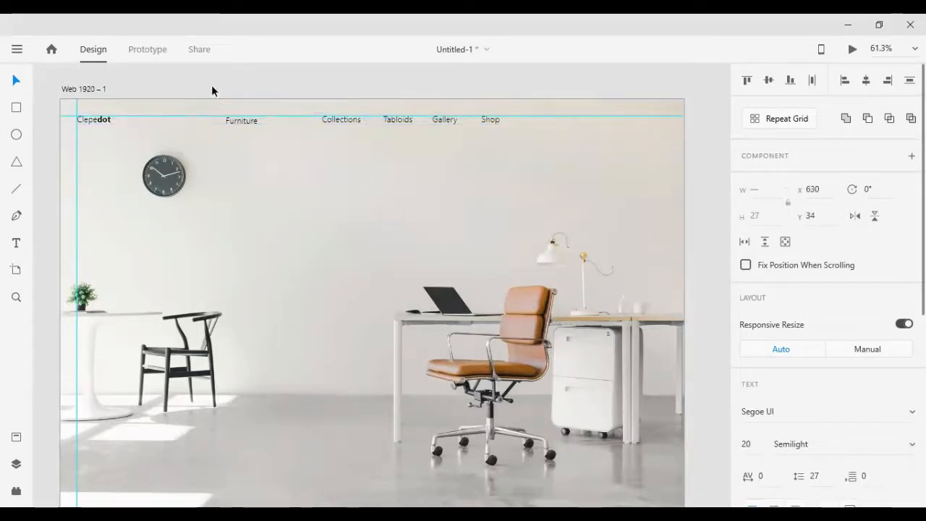
left_click_drag(221, 83, 492, 168)
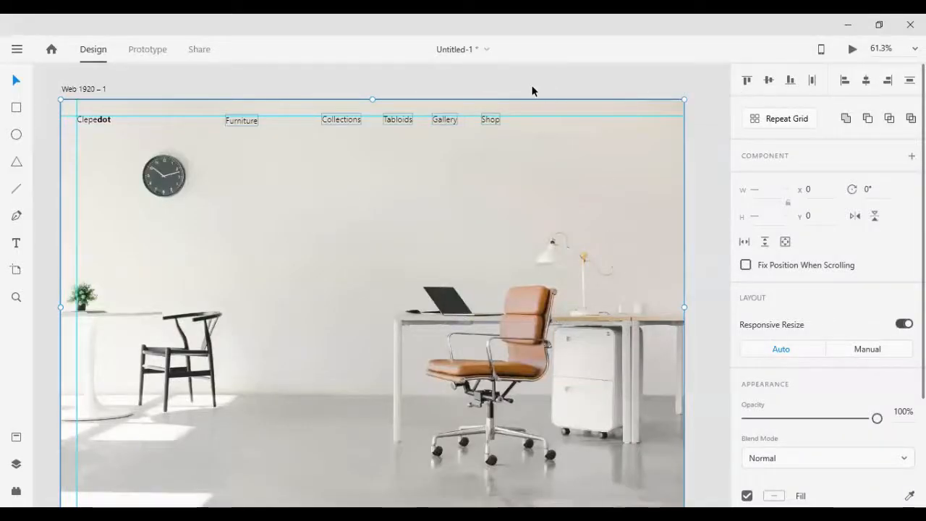
left_click(472, 78)
left_click_drag(233, 79, 477, 135)
left_click_drag(480, 136, 493, 135)
key("ctrl+z")
left_click(226, 70)
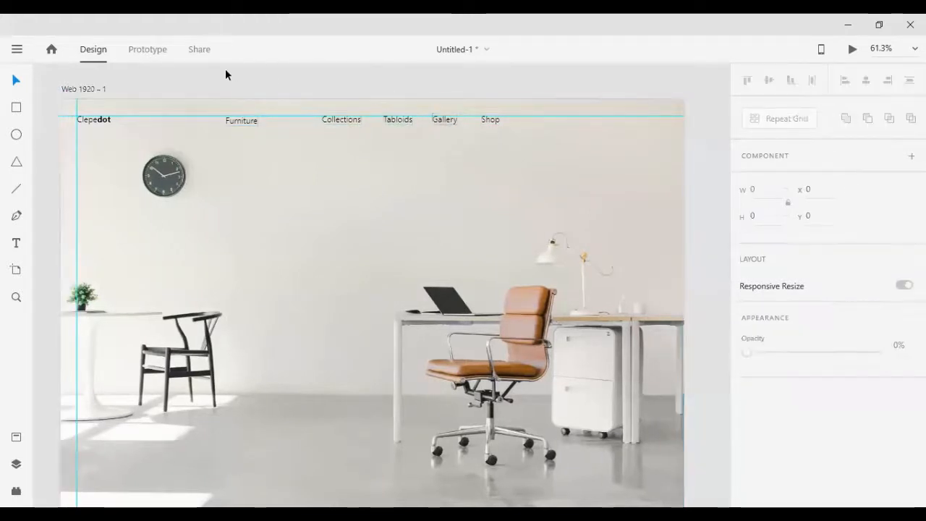
left_click_drag(226, 70, 425, 132)
left_click_drag(425, 131, 516, 135)
key("ctrl+z")
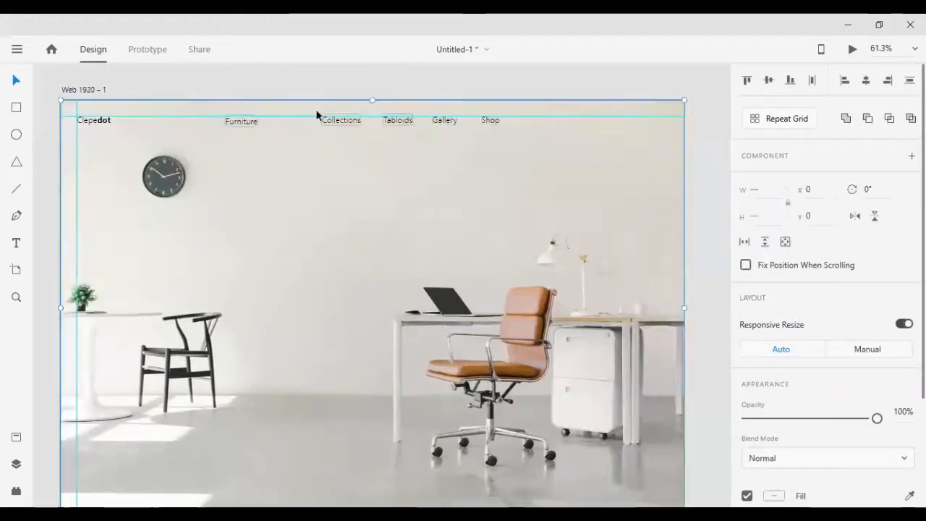
Step: Distribute the five navigation labels evenly in the horizontal direction and group them
left_click(269, 82)
left_click_drag(238, 78, 496, 150)
left_click(420, 200, "shift")
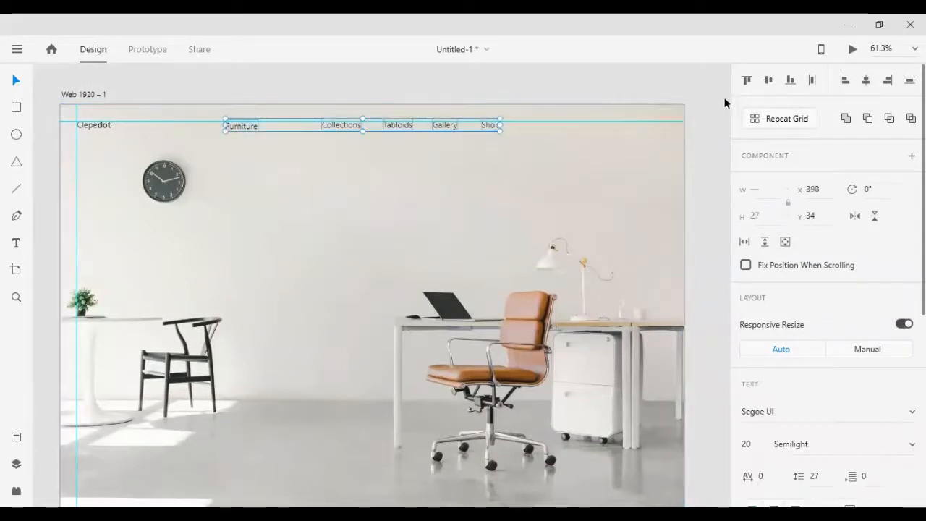
left_click(812, 80)
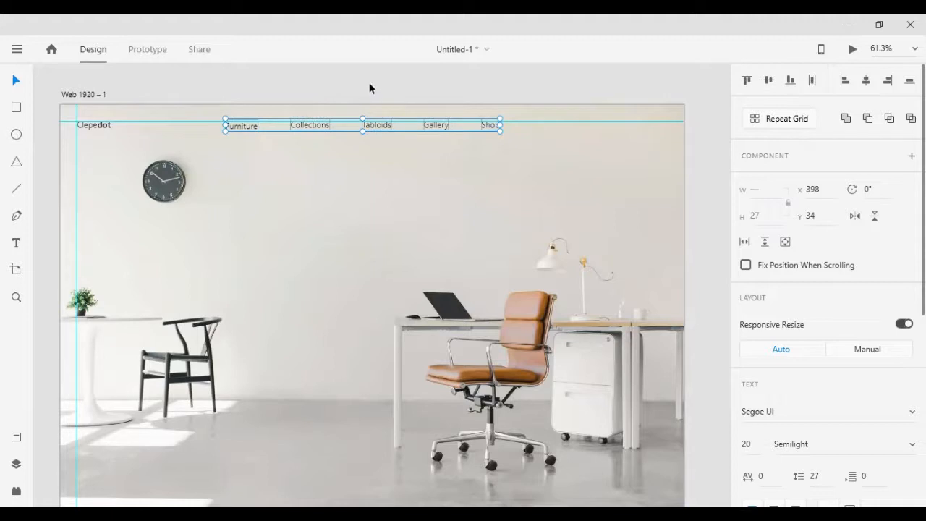
key("ctrl+g")
Step: Center the navigation label group horizontally on the artboard, keeping it in the header row at Y 34
left_click(769, 81)
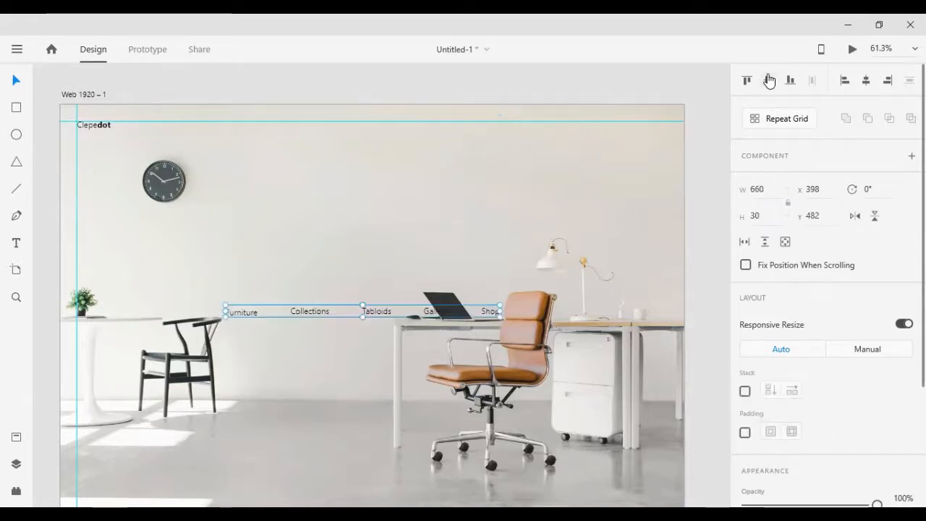
key("ctrl+z")
left_click(862, 83)
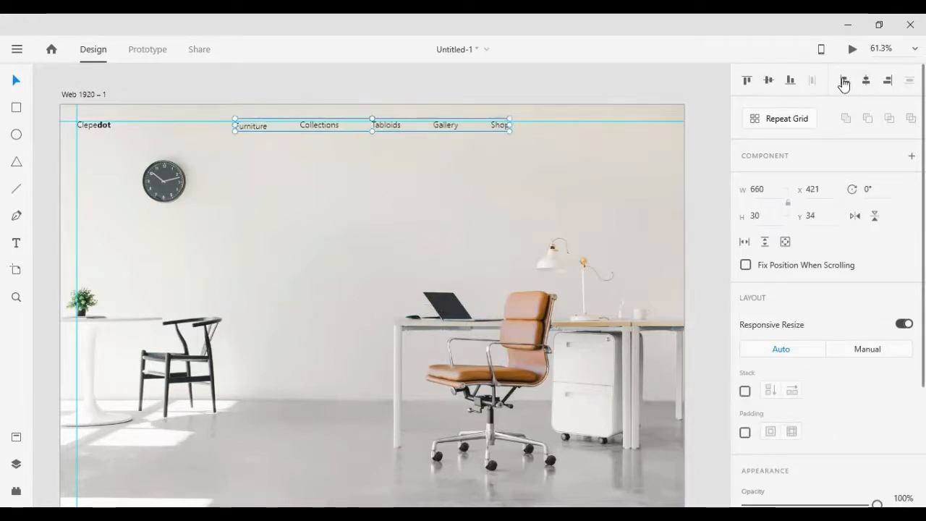
left_click(458, 78)
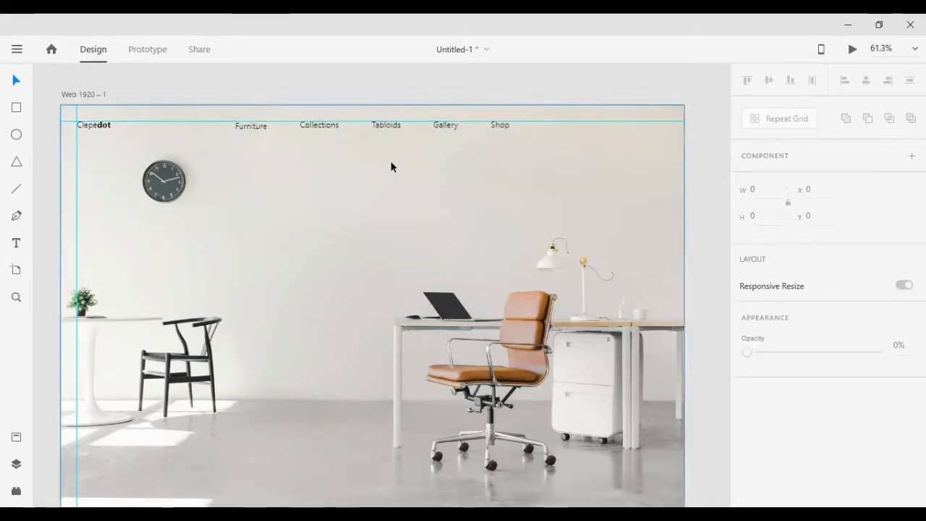
Step: Nudge the Furniture label inside the navigation group up to Y 34, level with the other labels
left_click(258, 123)
double_click(259, 126)
key("Up")
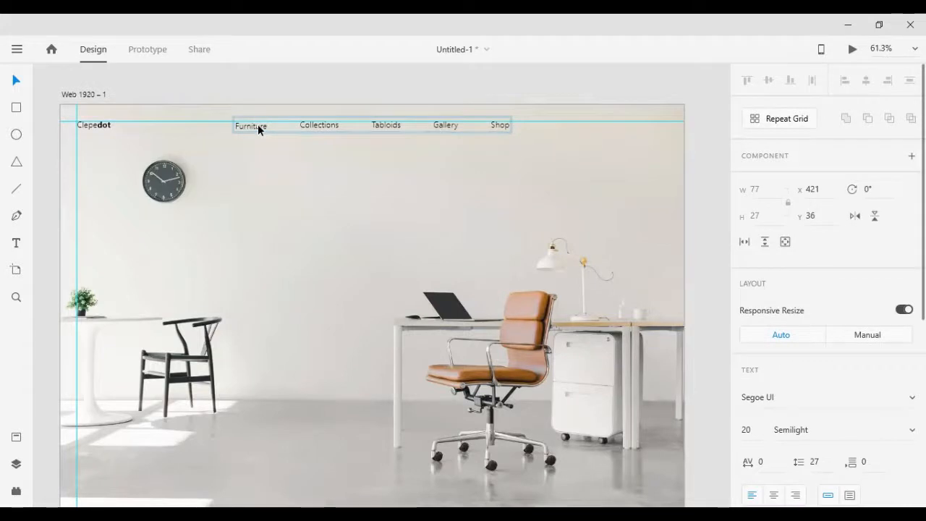
key("Up")
key("Up")
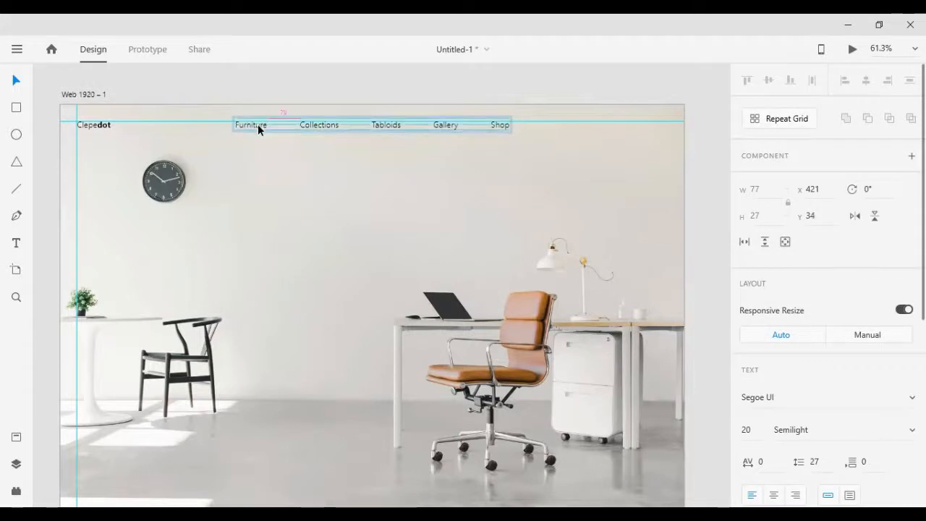
left_click(365, 73)
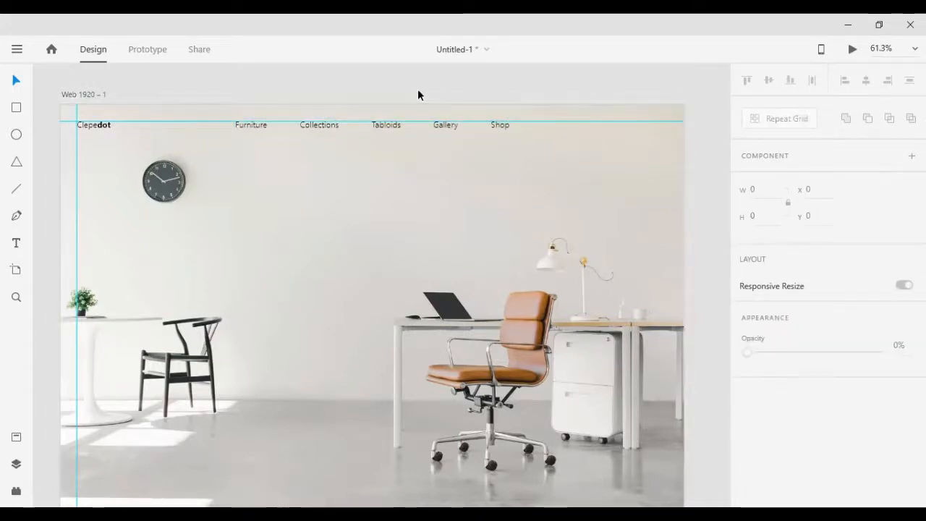
Step: Ungroup the five navigation labels
left_click(449, 125)
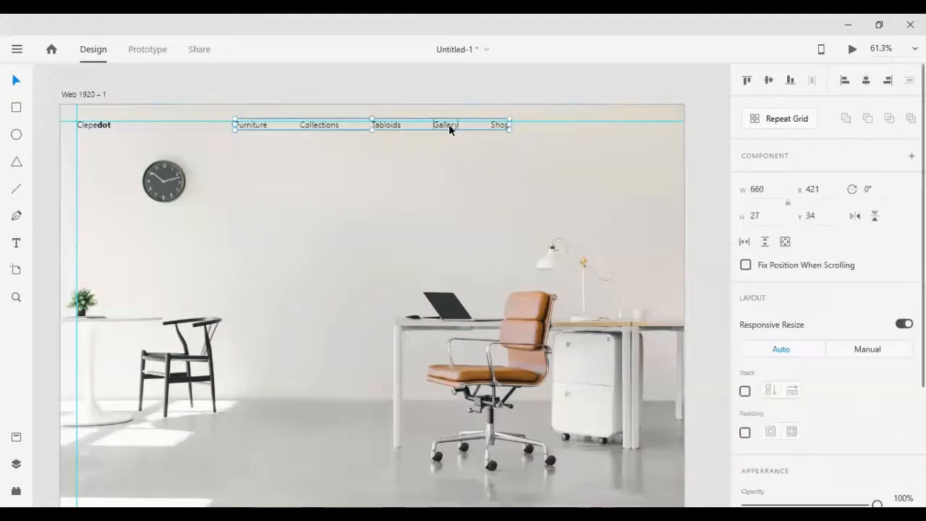
key("ctrl+shift+g")
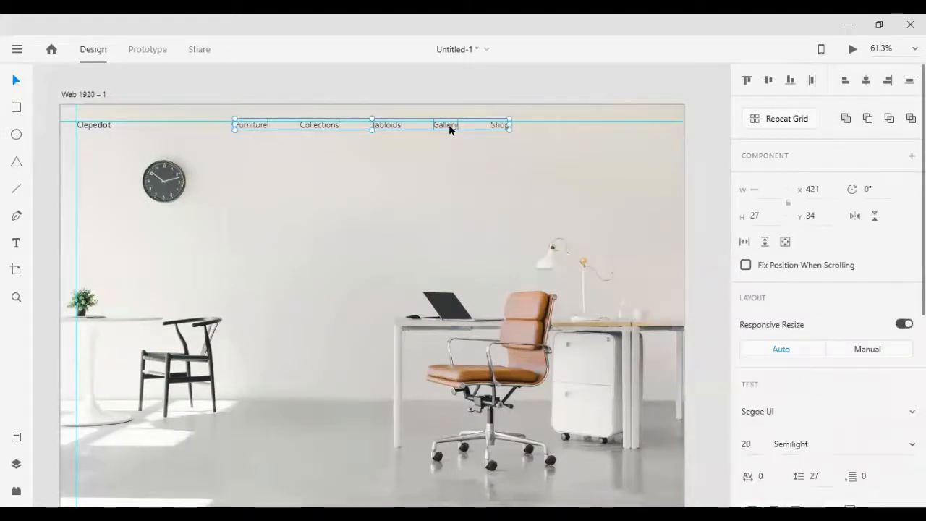
left_click(385, 91)
Step: Move the Furniture label right to X 472 and the Shop label left, and distribute all five navigation labels evenly in the horizontal direction
left_click(263, 129)
left_click_drag(262, 128, 388, 130)
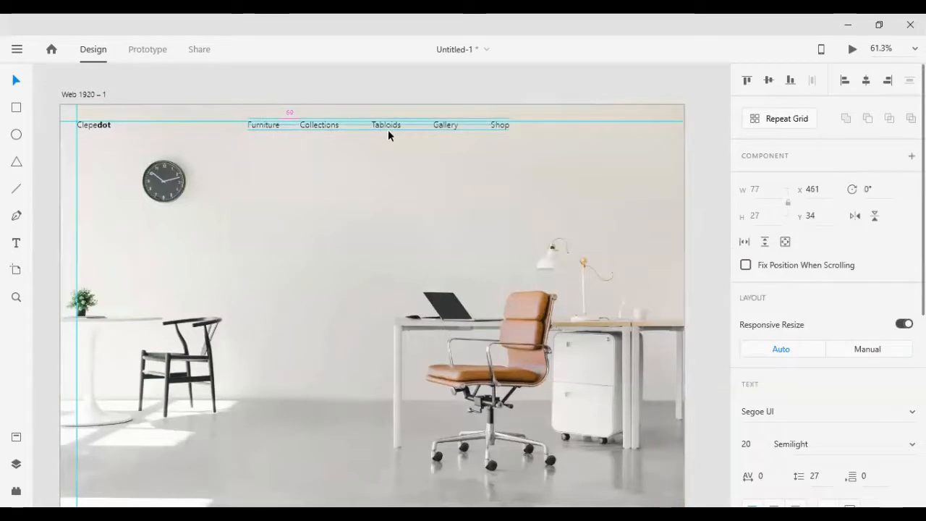
left_click(505, 125)
left_click_drag(504, 125, 471, 120)
left_click_drag(252, 86, 490, 146)
left_click(812, 80)
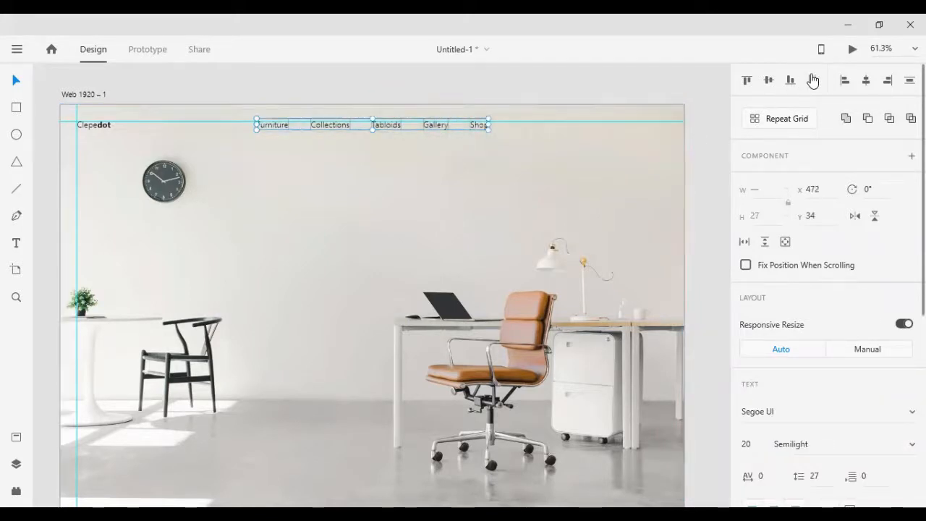
Step: Draw a small rectangle about 24 by 8 px at the artboard's top edge above the Collections label, undoing the stray second shape
left_click(429, 88)
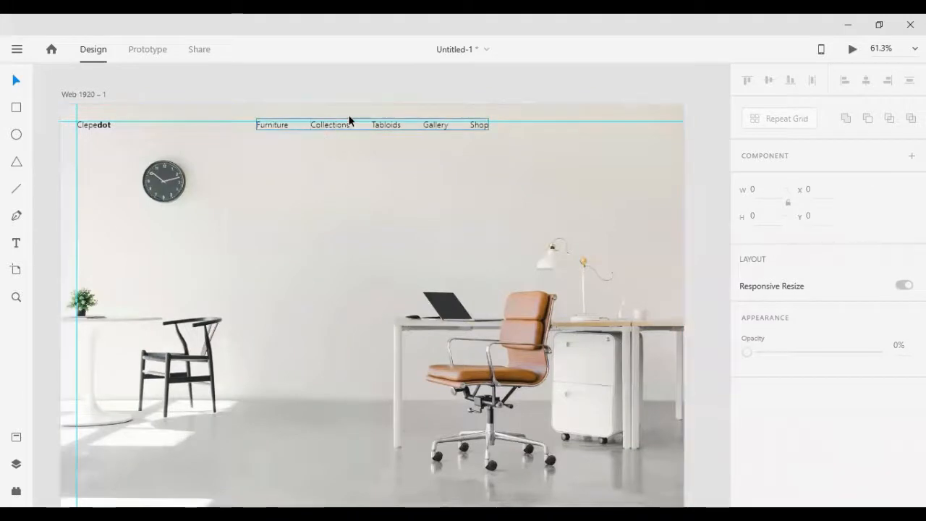
scroll(335, 108, "up", 6)
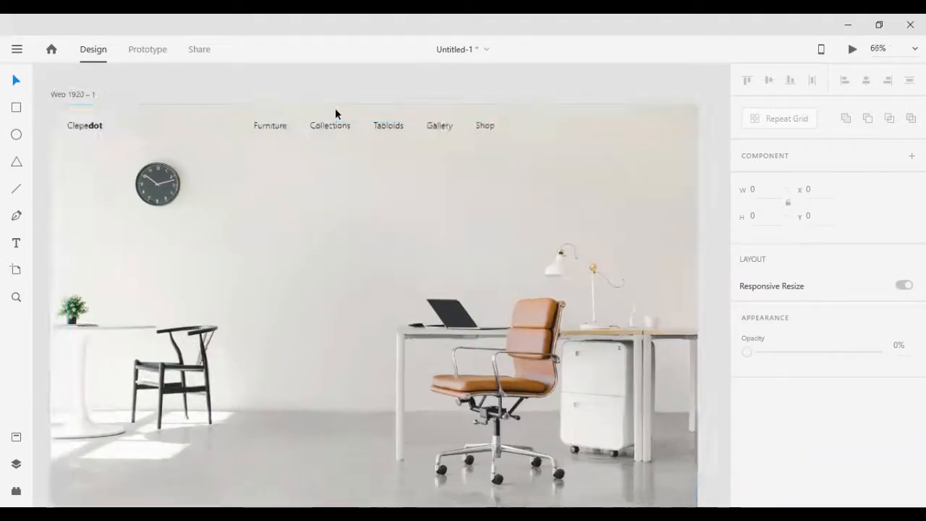
scroll(301, 92, "up", 3)
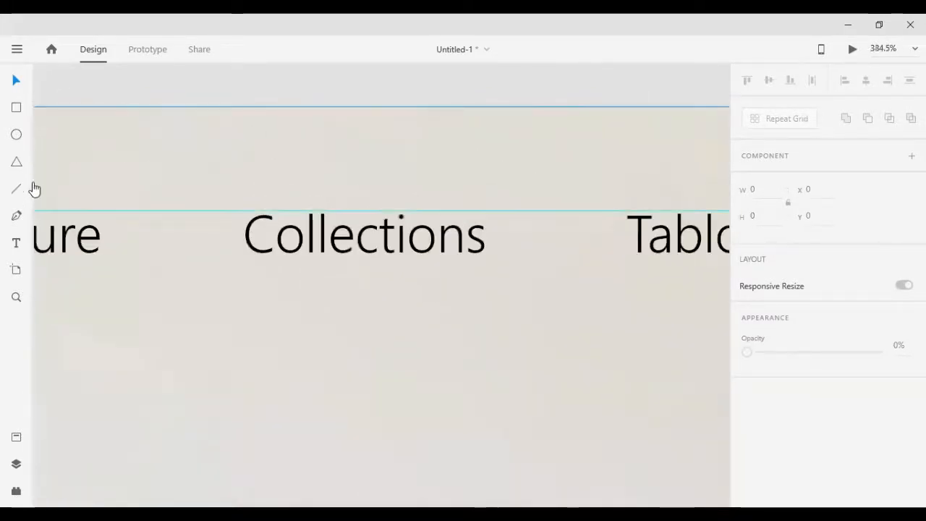
left_click(16, 110)
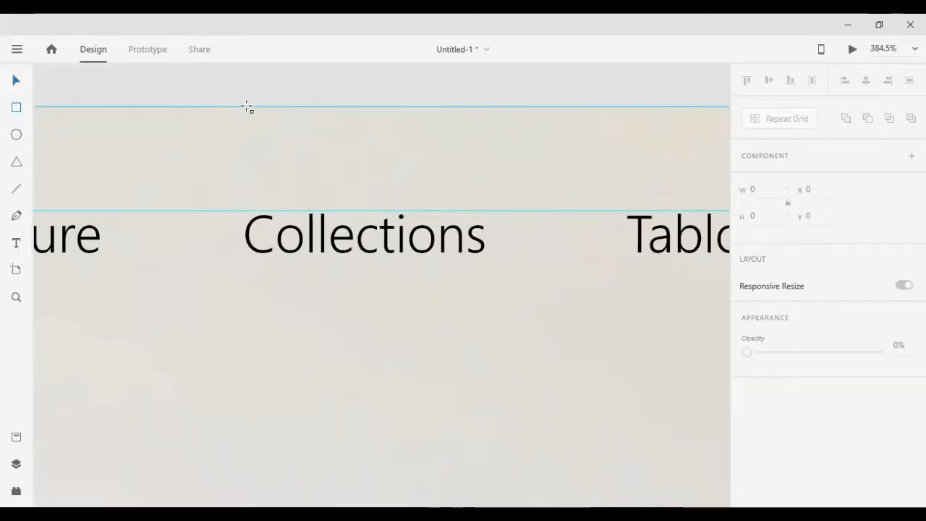
left_click_drag(245, 107, 307, 126)
left_click_drag(358, 139, 448, 140)
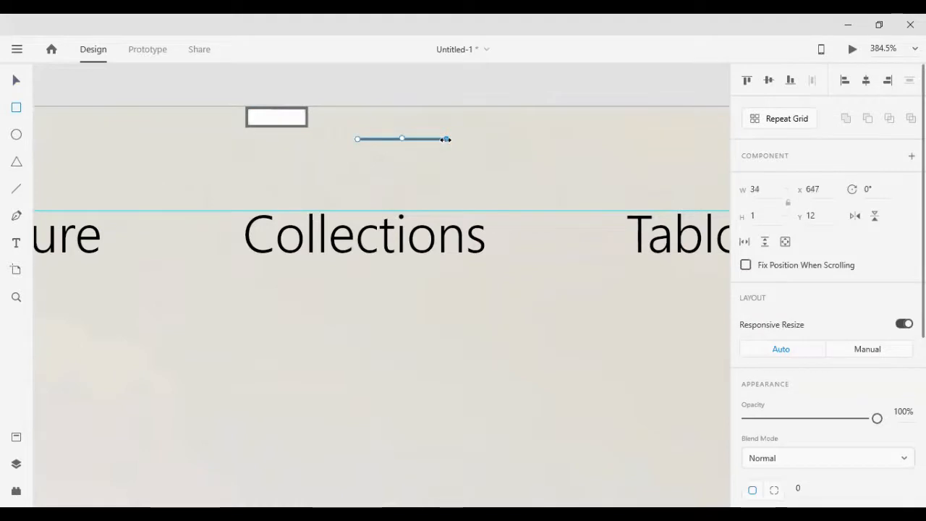
key("ctrl+z")
Step: Move the small rectangle right along the artboard's top edge to X 638 and remove its border
left_click(16, 79)
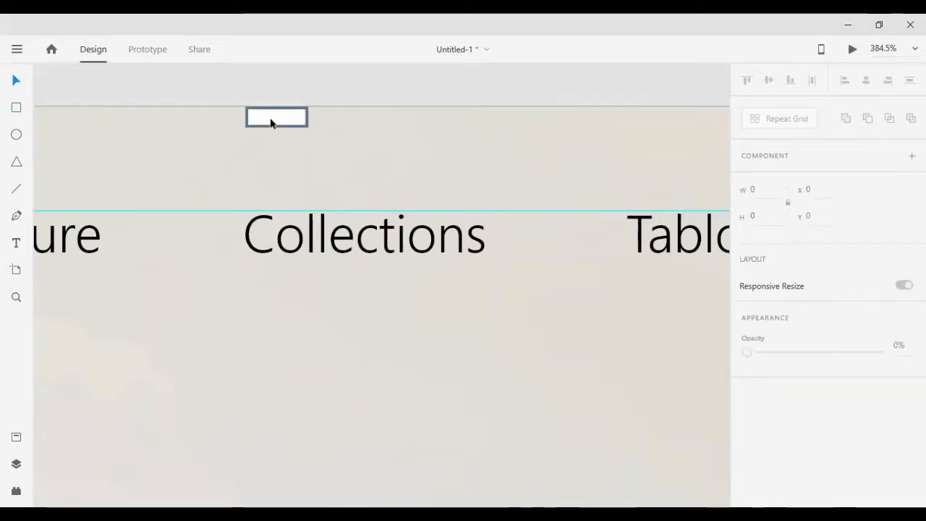
left_click_drag(271, 121, 361, 125)
scroll(824, 425, "down", 3)
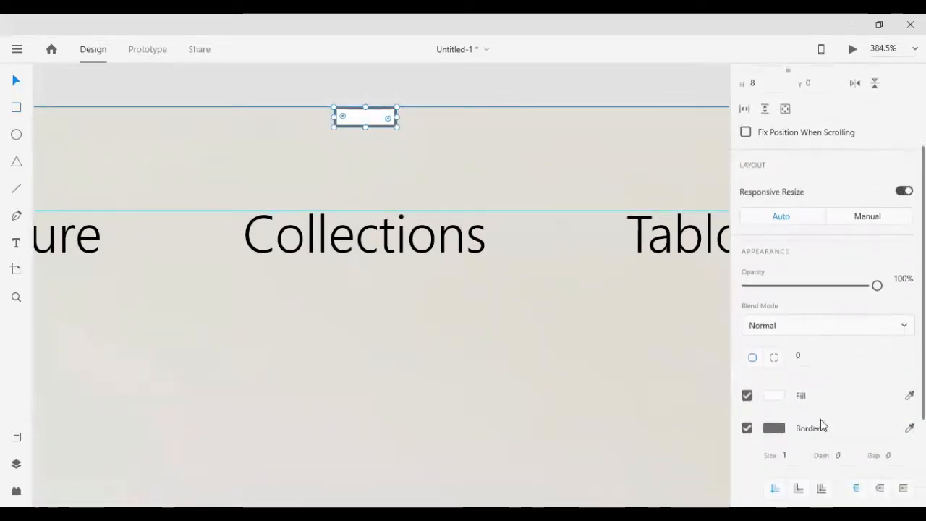
left_click(746, 428)
scroll(795, 326, "up", 3)
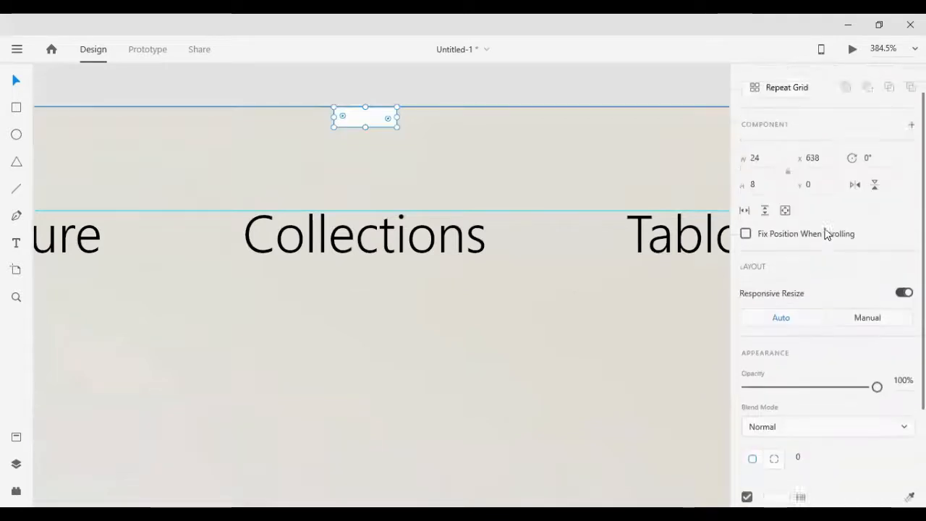
Step: Set the small rectangle's width to 60 and move it left until it is centered above the Collections label
type("62")
key("Return")
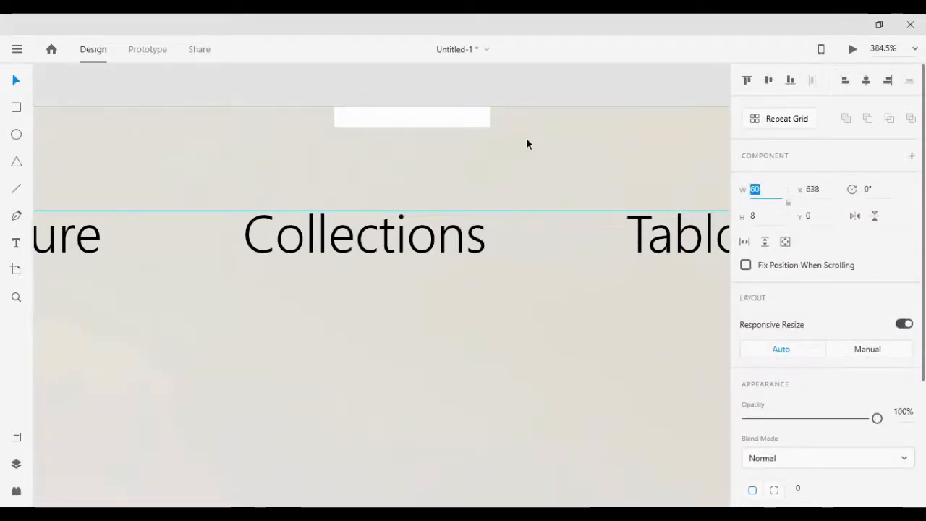
left_click_drag(407, 122, 362, 122)
Step: Try a darker gray border color on the bar above Collections, then turn the border back off
scroll(812, 311, "down", 4)
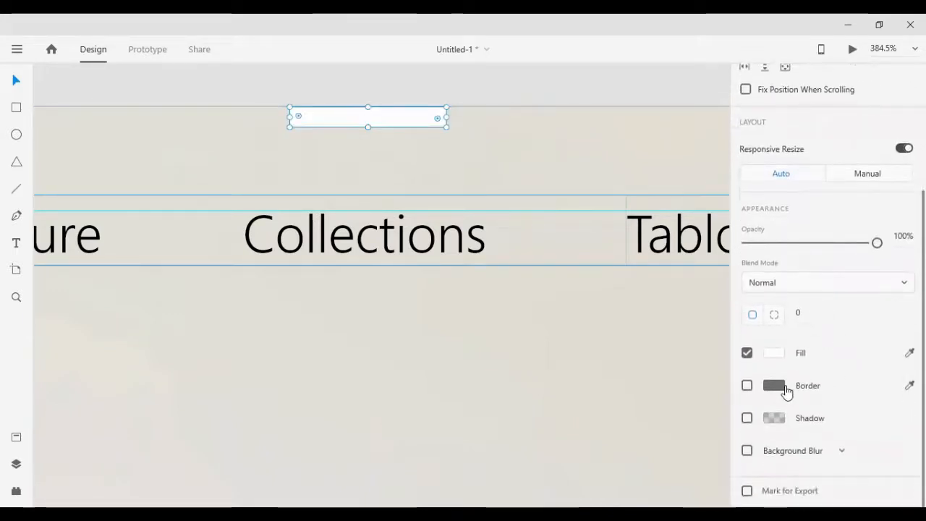
left_click(786, 391)
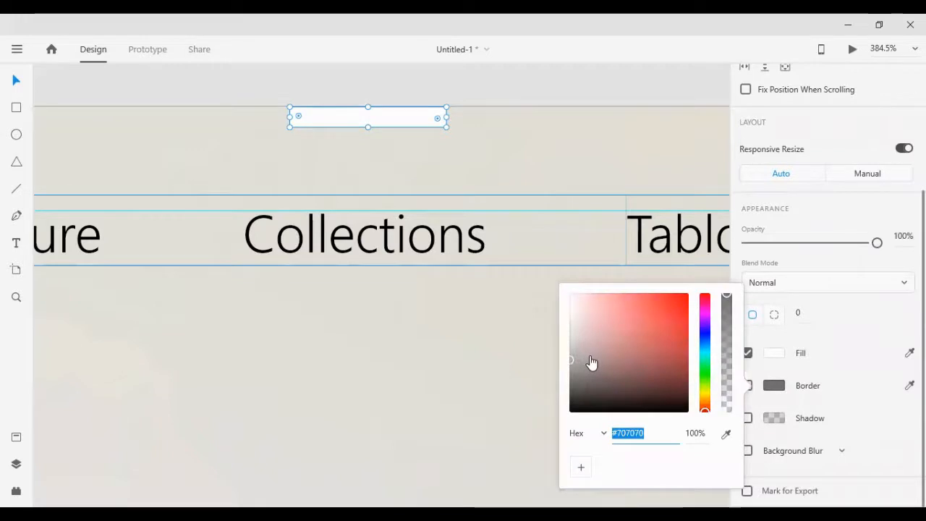
left_click_drag(586, 384, 568, 385)
left_click(779, 400)
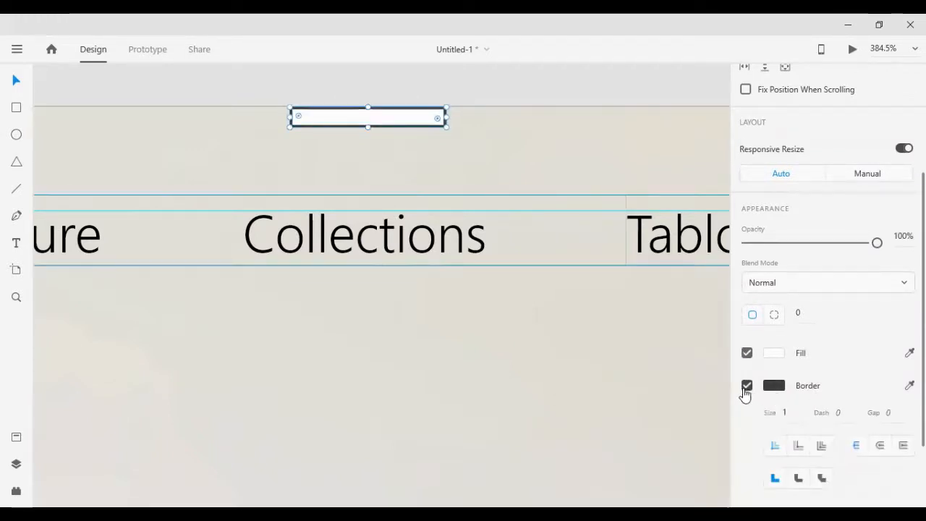
left_click(746, 386)
Step: Fill the bar above the Collections label with a bright cyan solid color
left_click(772, 355)
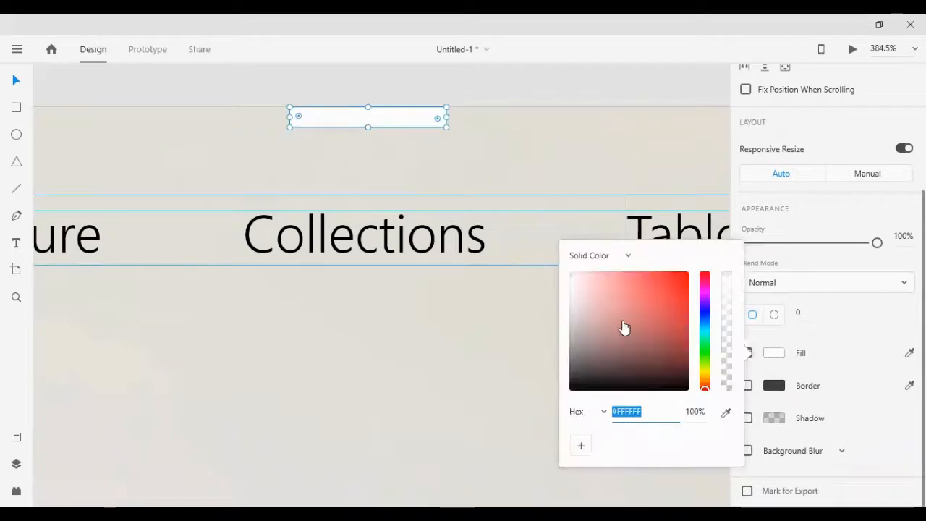
mouse_move(608, 324)
left_mouse_down()
mouse_move(653, 283)
mouse_move(694, 268)
mouse_move(707, 337)
mouse_move(687, 320)
mouse_move(690, 272)
left_mouse_up()
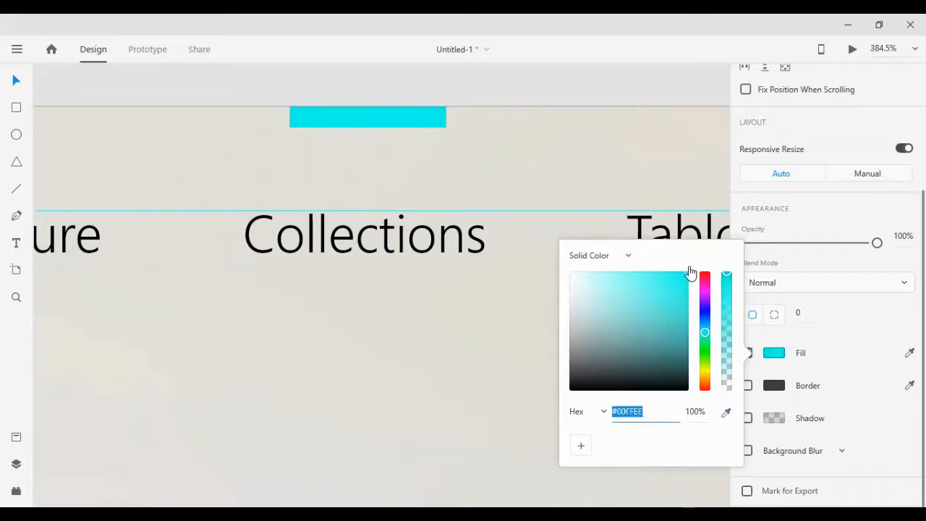
left_click(561, 92)
Step: Fill the bar above the Collections label with the tan leather color sampled from the office chair's backrest
scroll(458, 94, "down", 10)
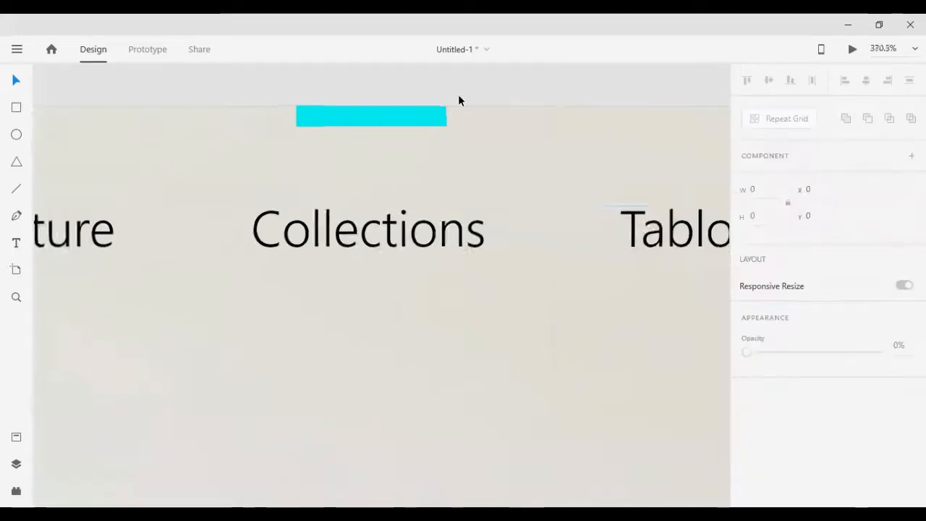
scroll(486, 144, "up", 5)
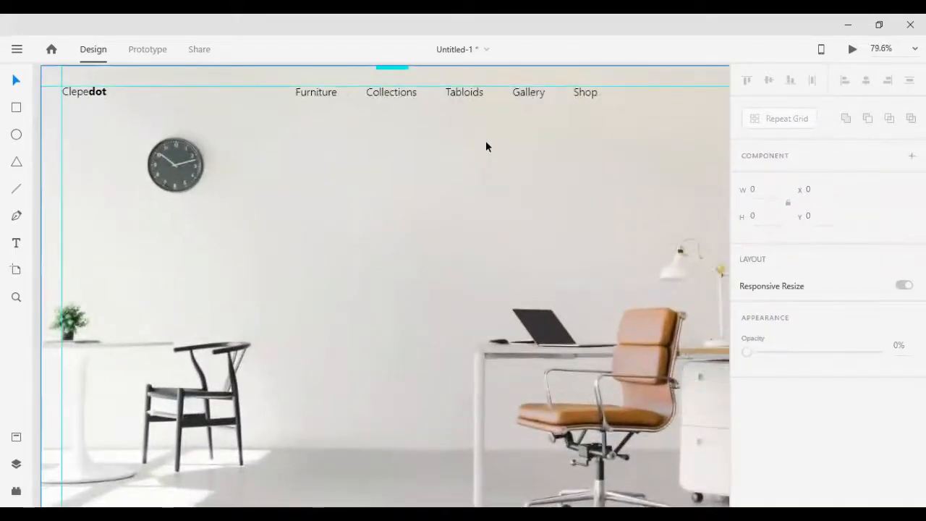
left_click(392, 68)
scroll(886, 407, "down", 4)
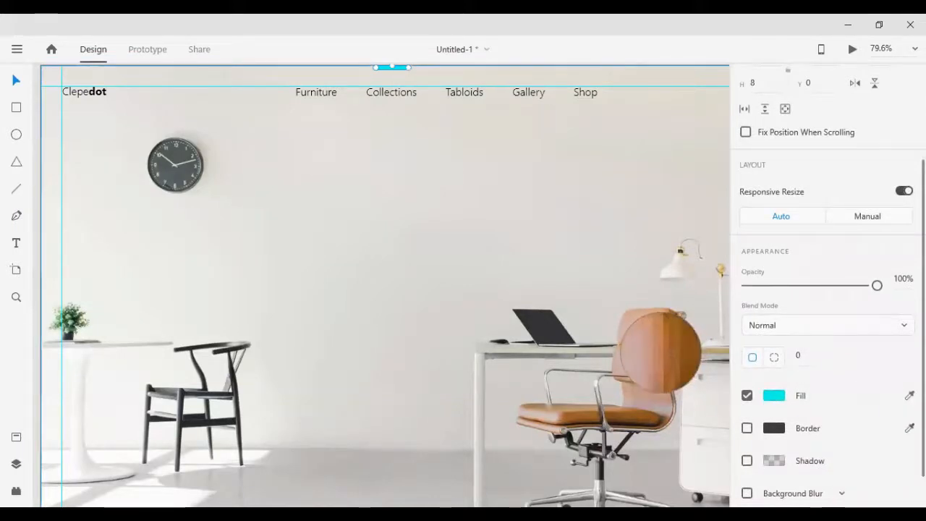
left_click(660, 350)
scroll(460, 229, "up", 2)
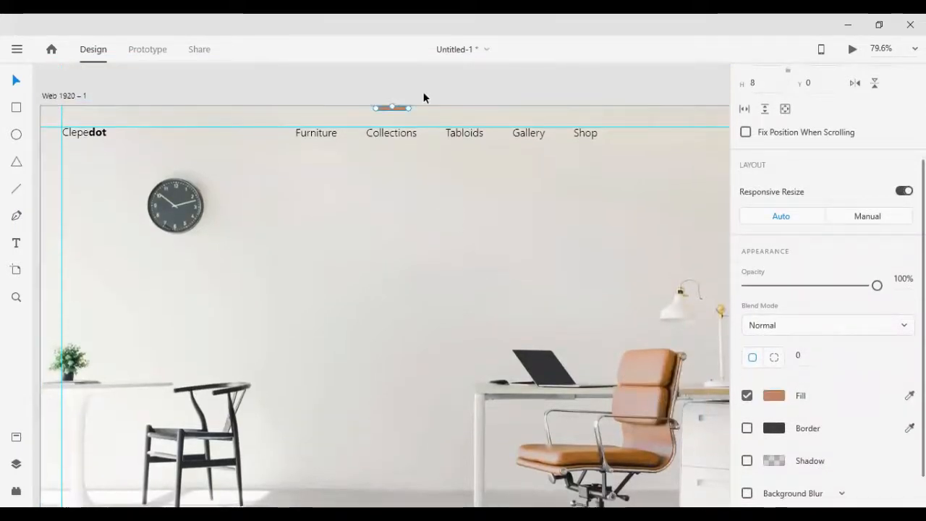
left_click(422, 92)
Step: Recolor the Collections label's text with the tan color sampled from the bar above it
double_click(383, 135)
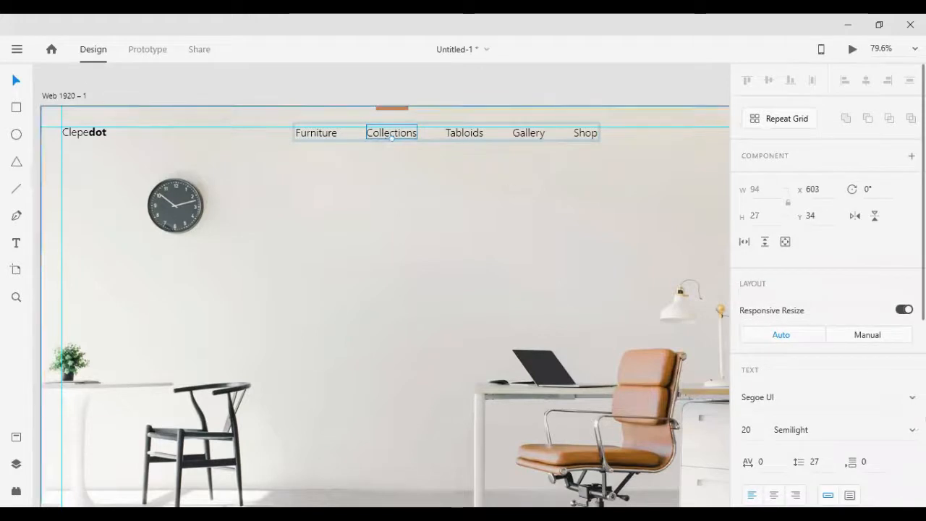
scroll(825, 289, "down", 4)
left_click(909, 410)
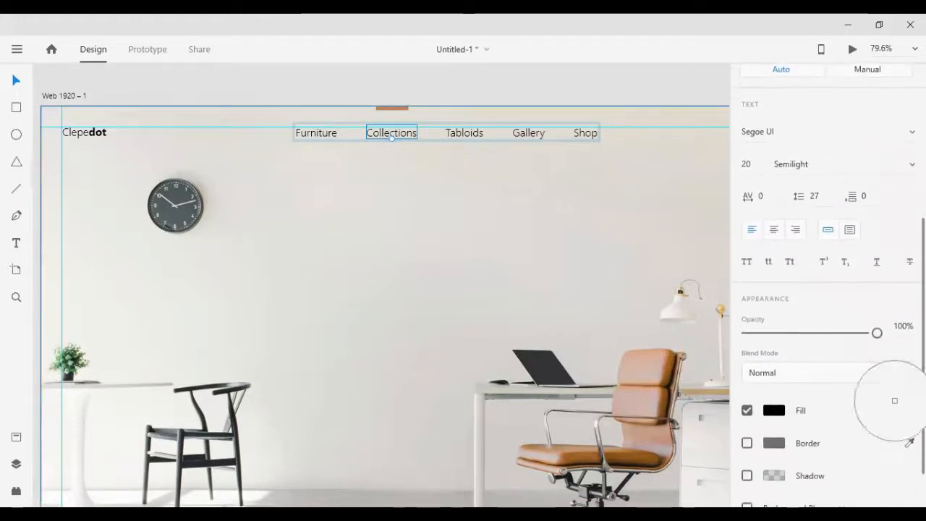
left_click(392, 107)
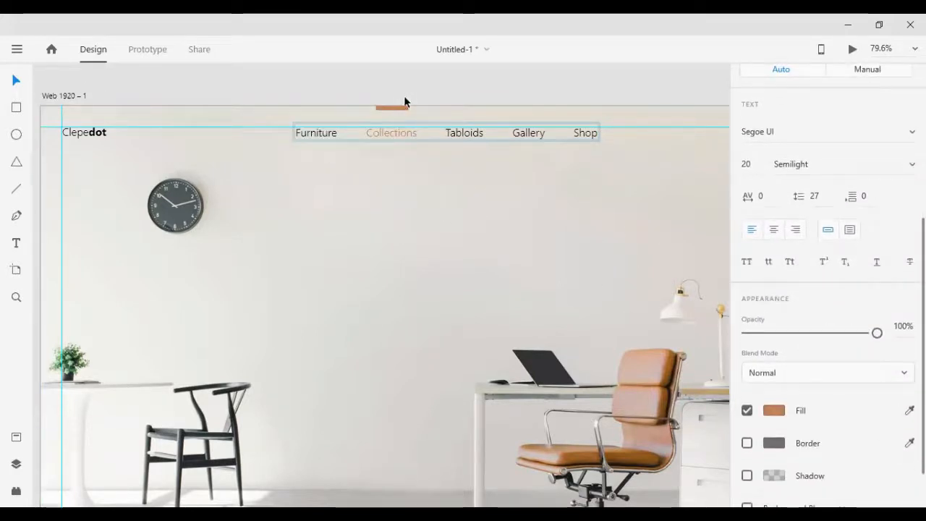
Step: Try the Semibold and Regular font weights on the Collections label, undoing each of them
left_click(903, 166)
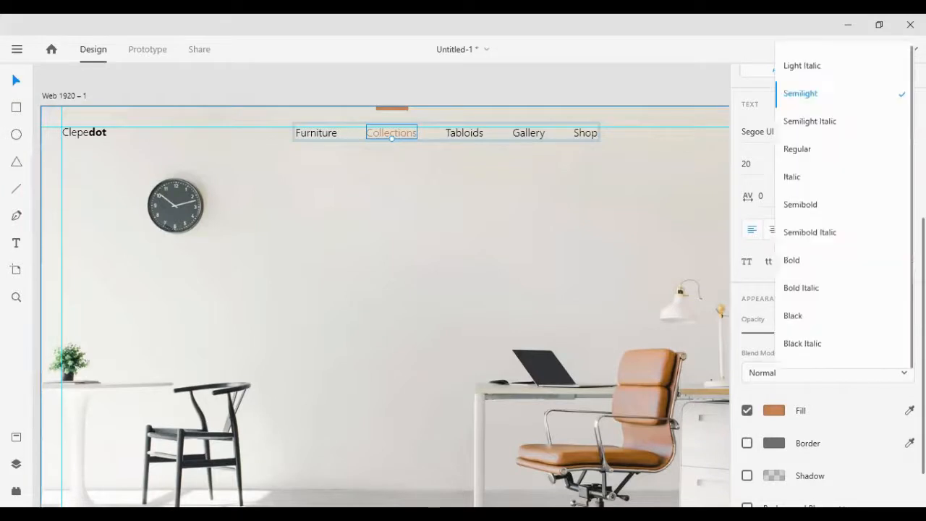
left_click(822, 206)
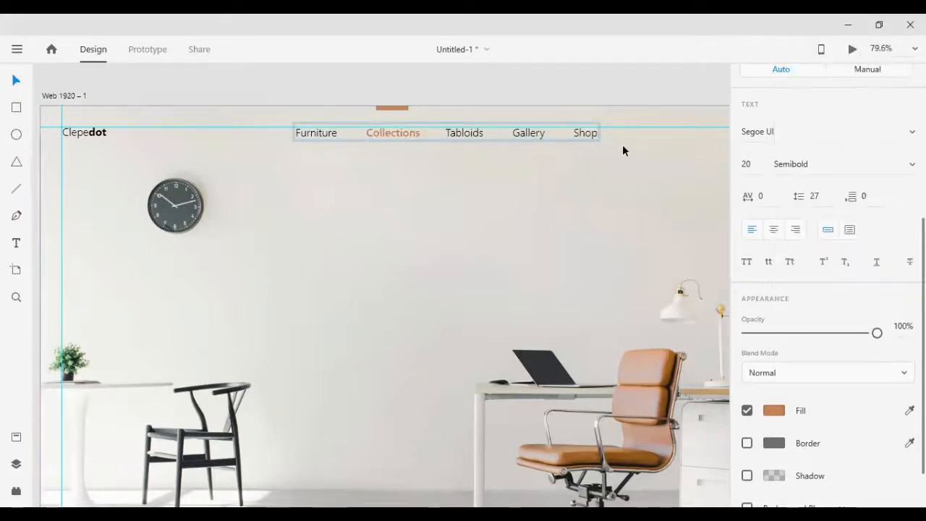
key("ctrl+z")
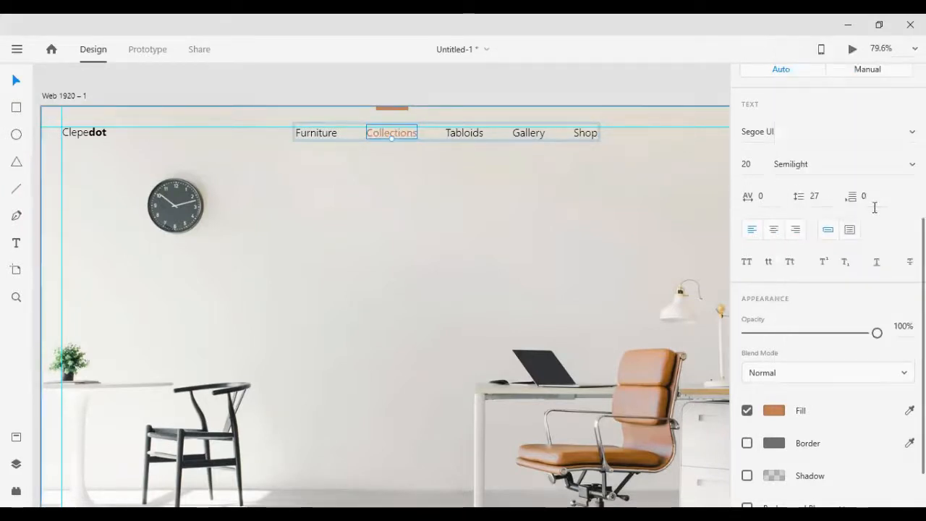
left_click(872, 164)
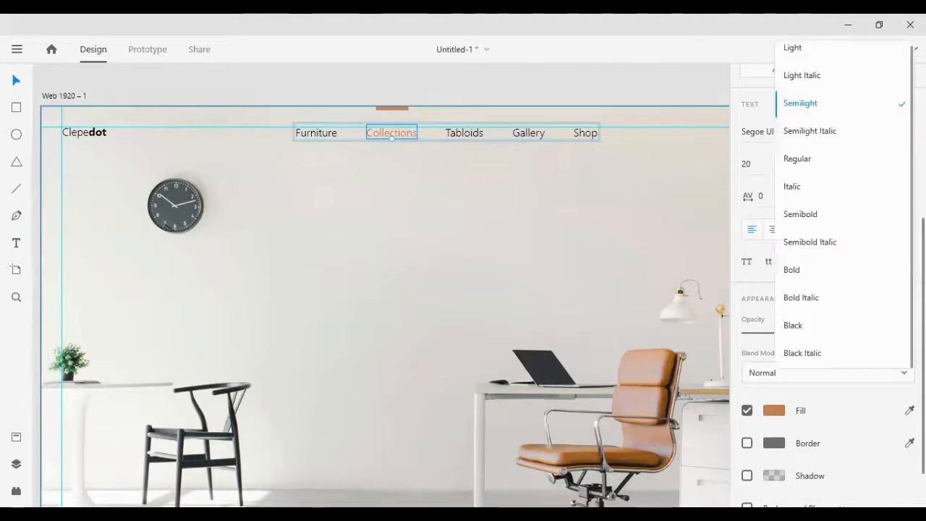
left_click(818, 160)
left_click(522, 86)
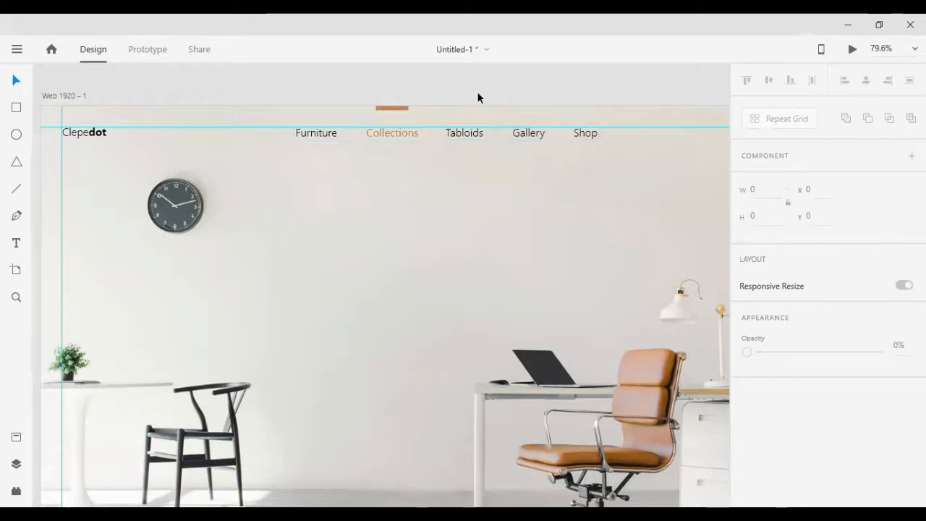
key("ctrl+z")
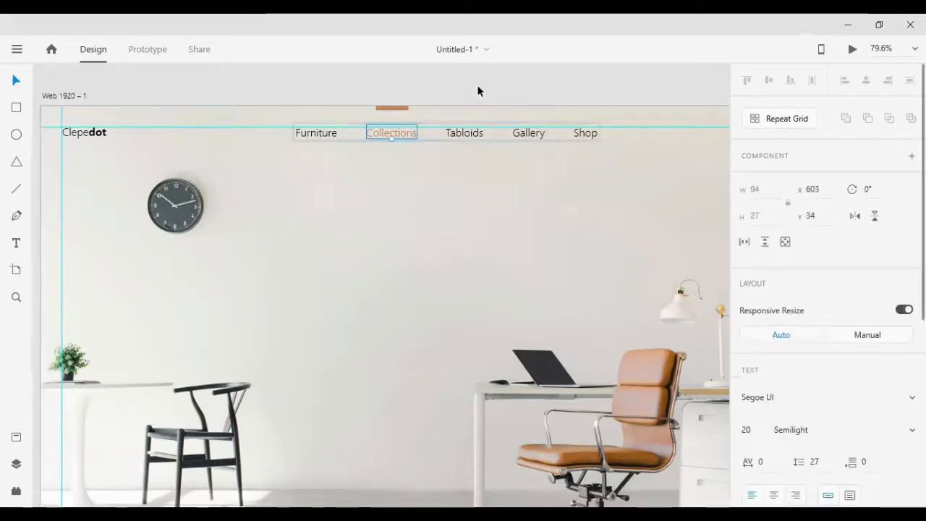
left_click(477, 85)
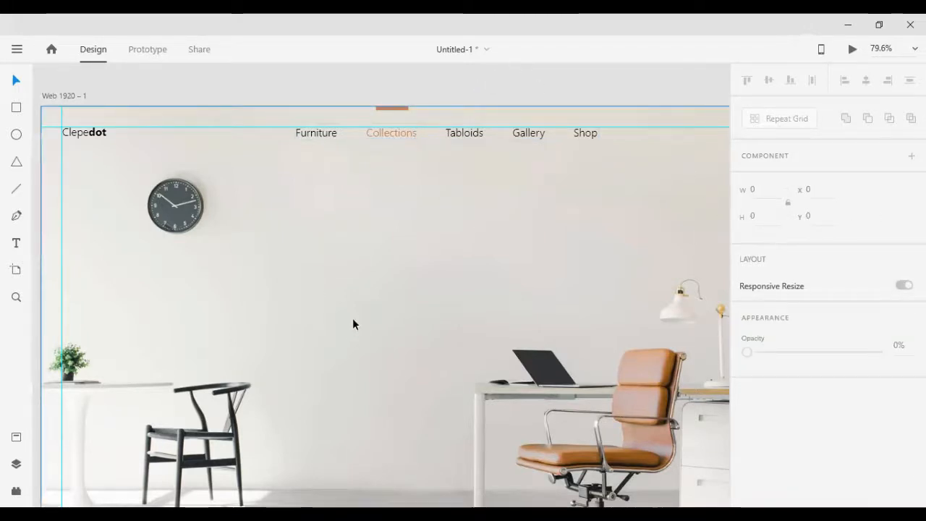
Step: Draw a tall rectangle about 76 by 231 px in the artboard's upper-right corner and delete the stray small one below it
scroll(437, 230, "down", 1)
scroll(471, 191, "down", 5)
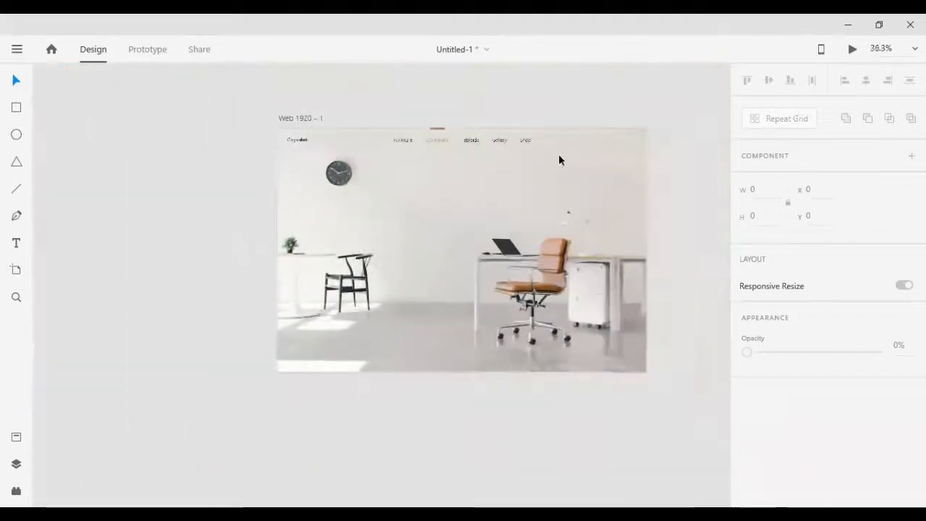
scroll(578, 159, "right", 1)
scroll(608, 152, "up", 5)
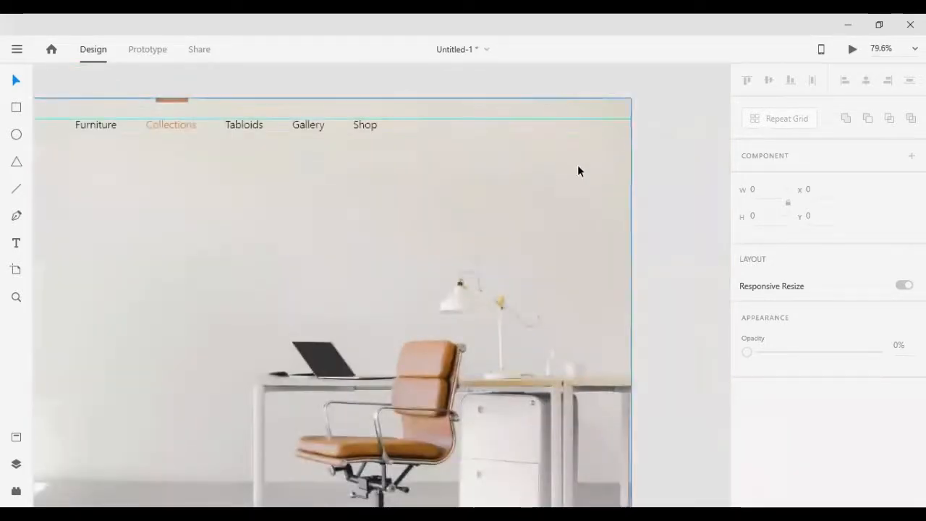
scroll(578, 159, "up", 1)
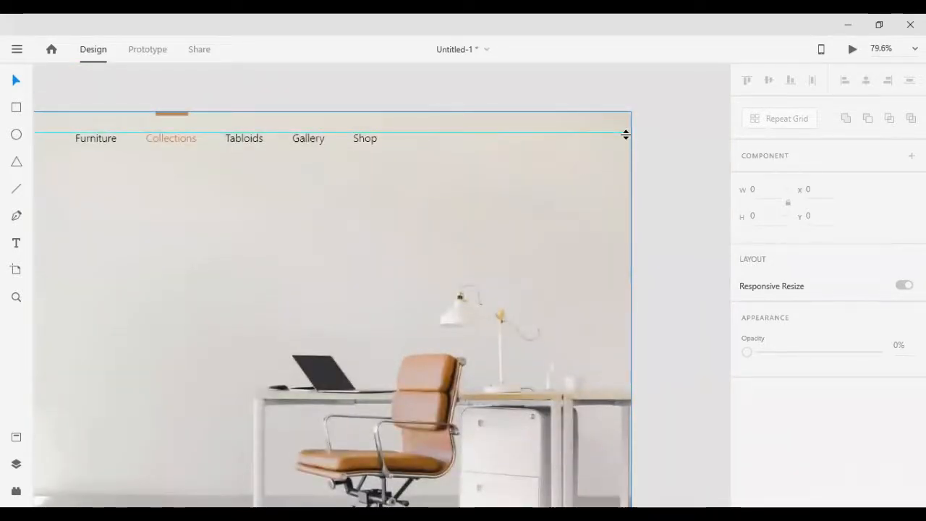
scroll(601, 155, "up", 2)
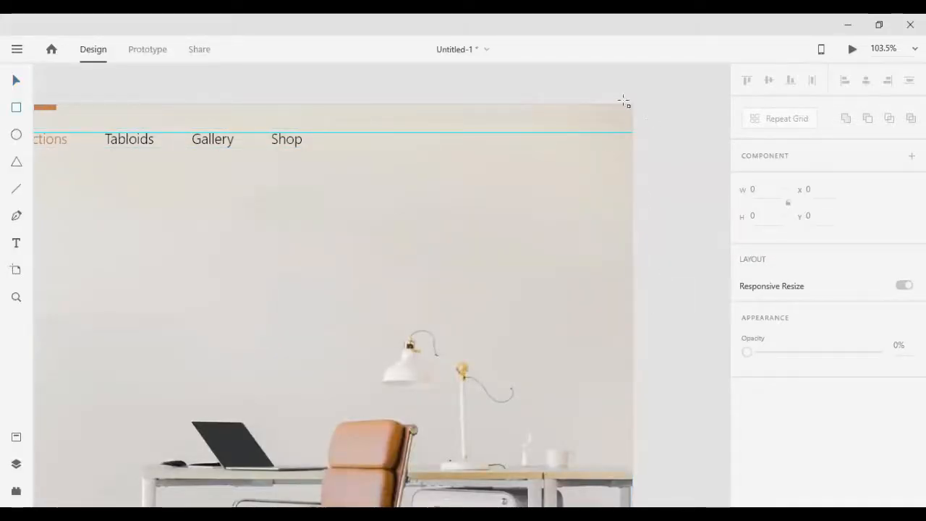
mouse_move(632, 105)
left_mouse_down()
mouse_move(579, 253)
mouse_move(587, 280)
left_mouse_up()
scroll(579, 265, "down", 1)
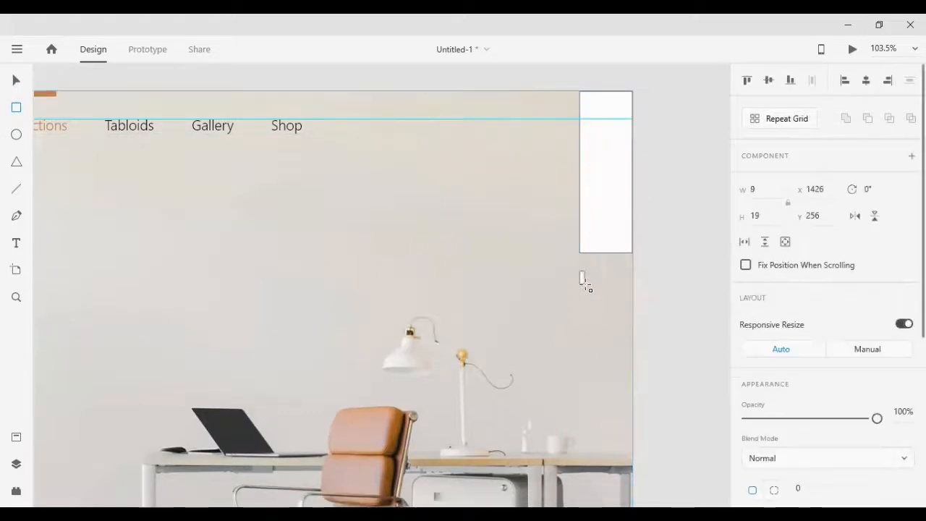
key("Delete")
Step: Extend the white rectangle's height to 995 px so that it reaches down to the artboard's lower edge
left_click(13, 83)
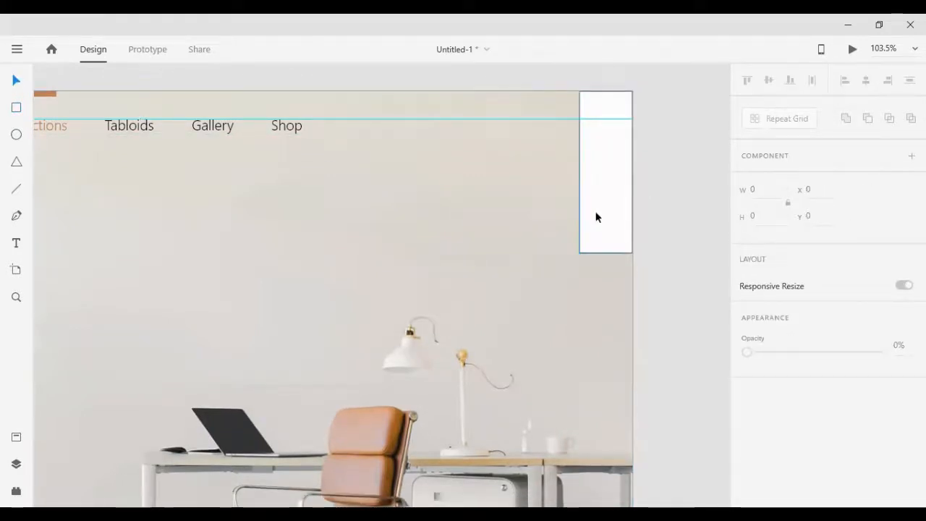
left_click(597, 217)
scroll(716, 211, "down", 3)
scroll(738, 206, "down", 3)
scroll(752, 185, "up", 4)
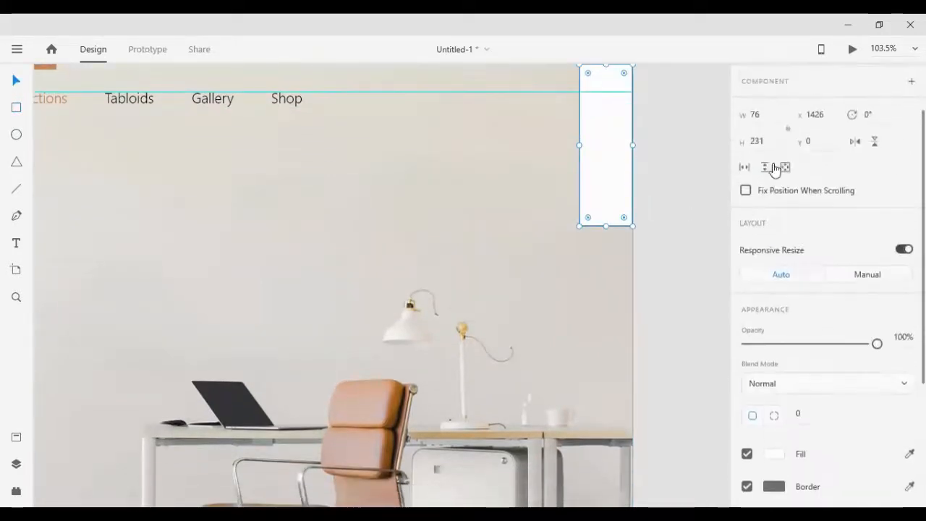
left_click(769, 144)
key("shift+Up")
key("shift+Up")
key("shift+Up")
key("shift+Up")
key("shift+Up")
key("shift+Up")
key("shift+Up")
key("shift+Up")
key("shift+Up")
key("shift+Up")
key("shift+Up")
key("shift+Up")
key("shift+Up")
key("shift+Up")
key("shift+Up")
key("shift+Up")
key("shift+Up")
key("shift+Up")
key("shift+Up")
key("shift+Up")
key("shift+Up")
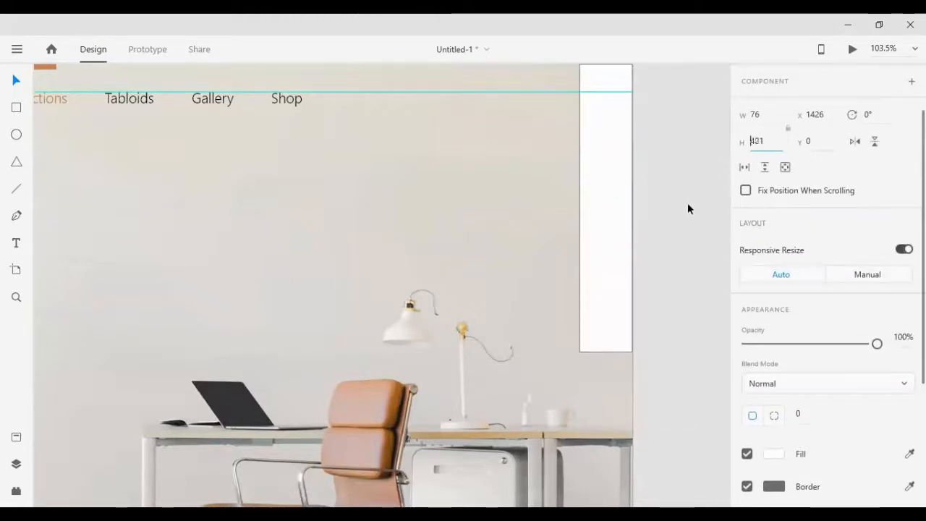
scroll(645, 250, "down", 3)
scroll(645, 248, "down", 9)
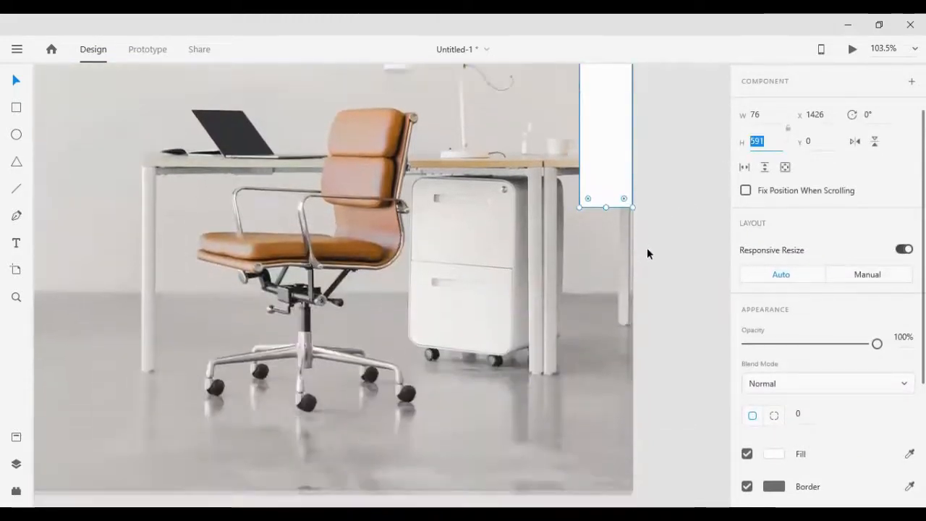
key("shift+Up")
key("shift+Up")
key("shift+Up")
key("shift+Up")
key("shift+Up")
key("shift+Up")
key("shift+Up")
key("shift+Up")
key("shift+Up")
key("shift+Up")
key("shift+Up")
key("shift+Up")
key("shift+Up")
key("shift+Up")
key("shift+Up")
key("shift+Up")
key("shift+Up")
key("shift+Up")
key("shift+Up")
key("shift+Up")
key("shift+Up")
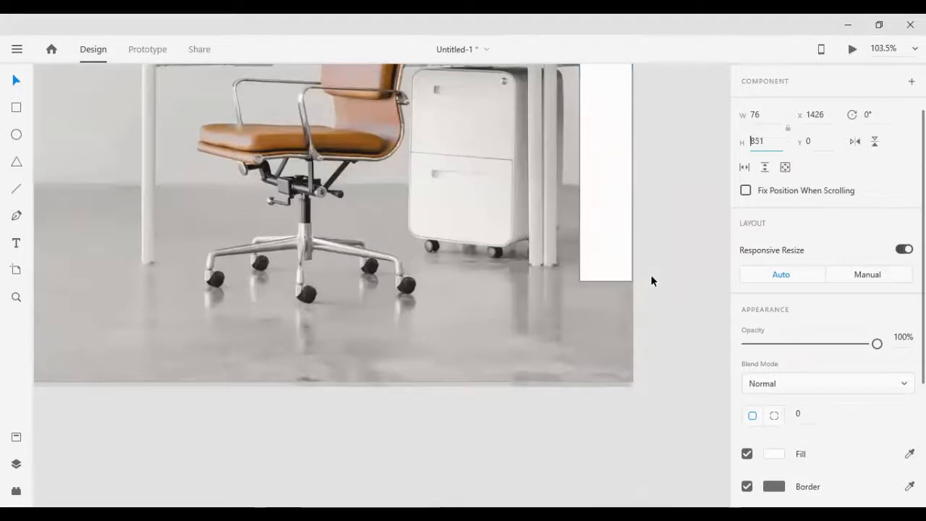
key("shift+Up")
key("shift+Up")
key("shift+Up")
key("Up")
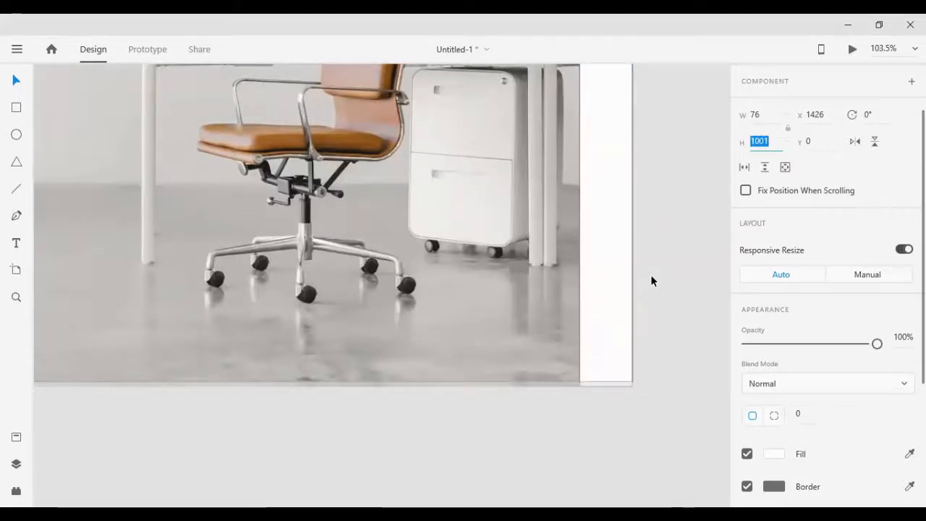
key("Return")
key("Down")
key("Down")
key("Down")
key("Down")
key("Down")
key("Down")
key("Down")
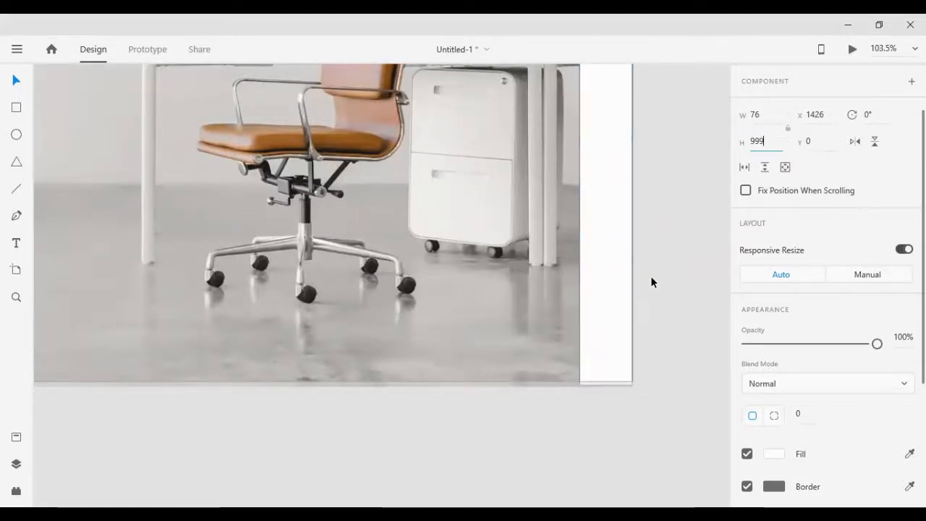
left_click(653, 275)
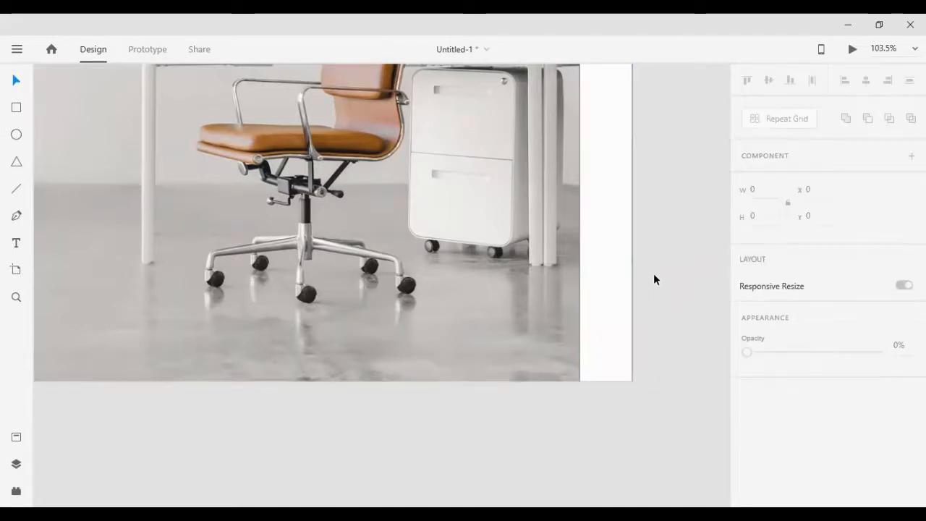
Step: Remove the border from the tall white rectangle
left_click(619, 281)
scroll(788, 321, "down", 5)
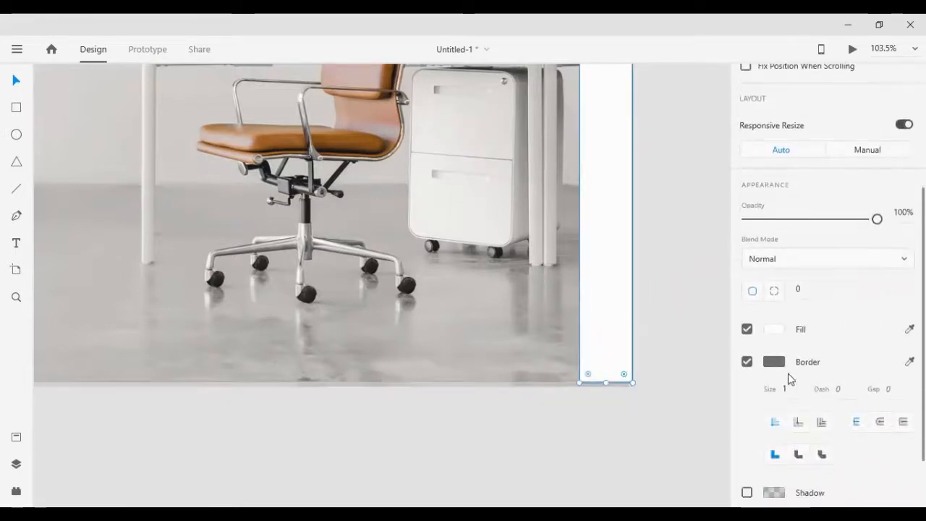
left_click(747, 365)
scroll(673, 287, "up", 5)
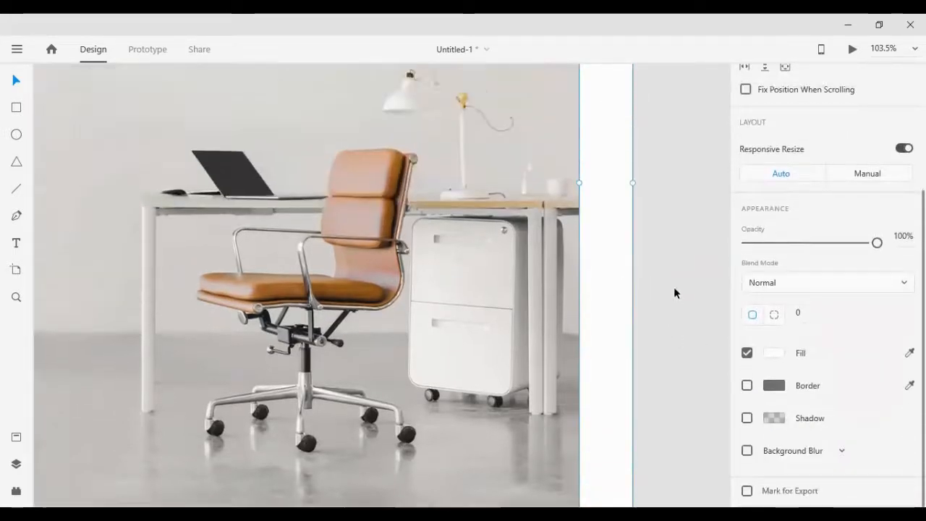
Step: Reduce the white rectangle's width to 61 px and align it with the artboard's right edge
scroll(820, 282, "up", 4)
left_click(753, 188)
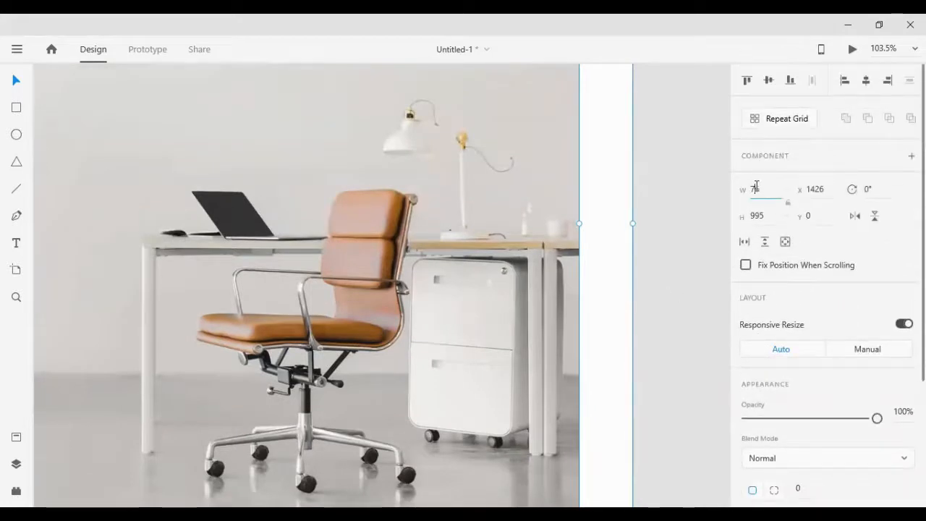
key("Down")
key("Down")
key("Down")
key("Down")
key("Down")
key("Down")
key("Down")
key("Down")
key("Down")
key("Down")
key("Down")
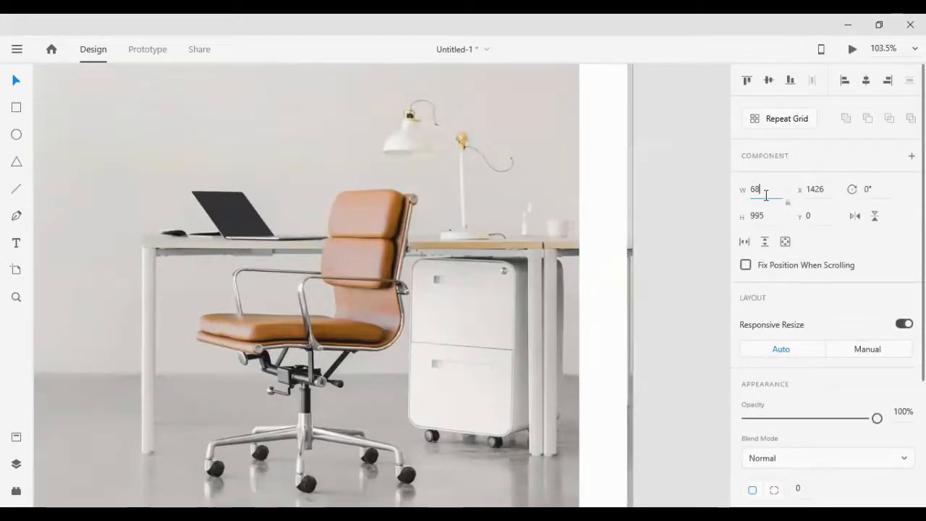
key("Down")
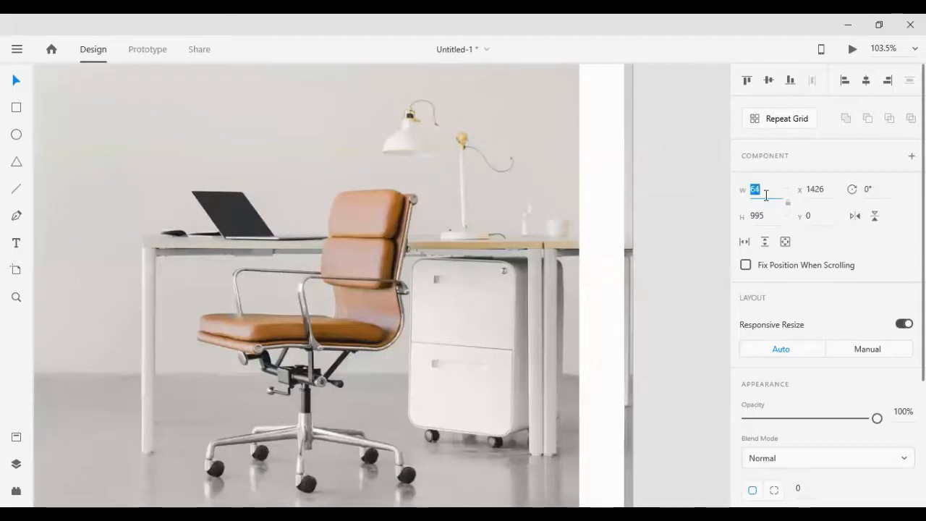
key("Down")
key("Down")
key("Down")
key("Down")
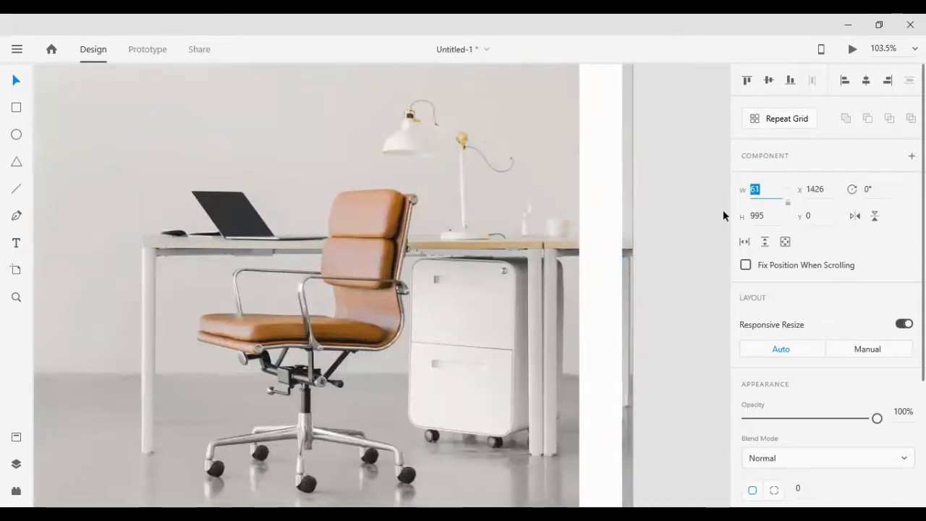
left_click(888, 82)
left_click(681, 151)
Step: Place a duplicate of the navigation label group on the empty wall area above the desk lamps
scroll(691, 217, "up", 4)
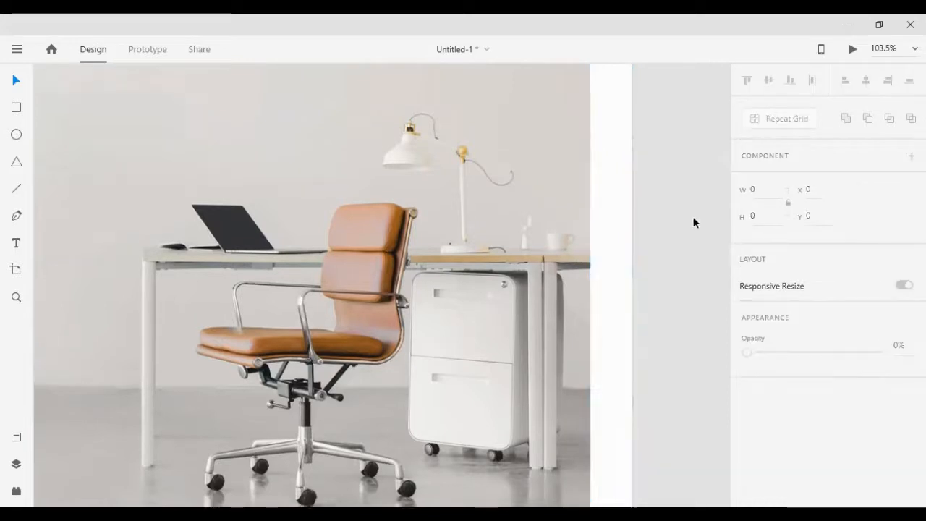
scroll(688, 215, "up", 3)
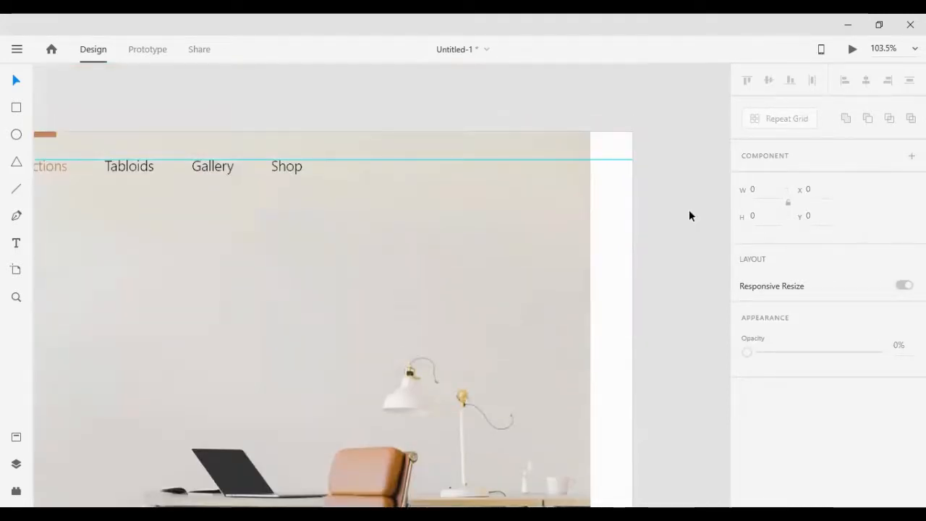
scroll(659, 186, "down", 3)
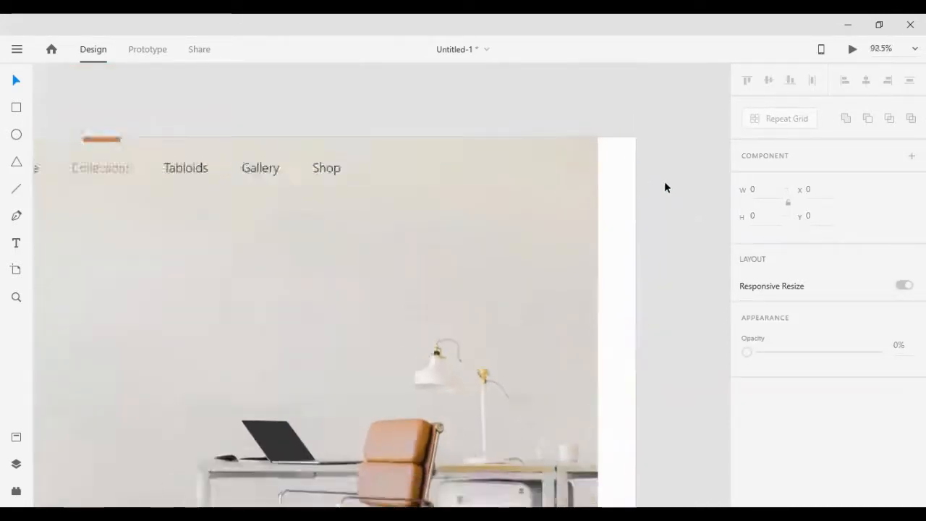
scroll(658, 194, "up", 3)
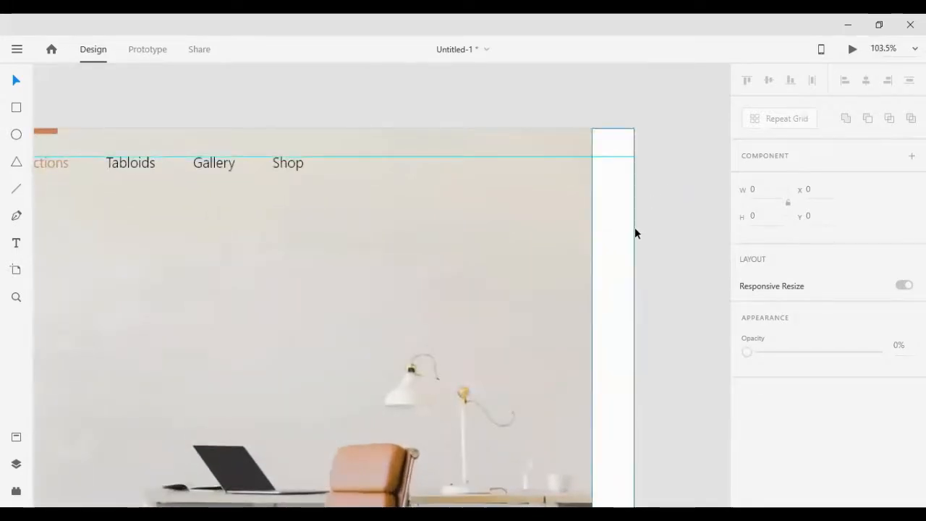
scroll(653, 199, "up", 1)
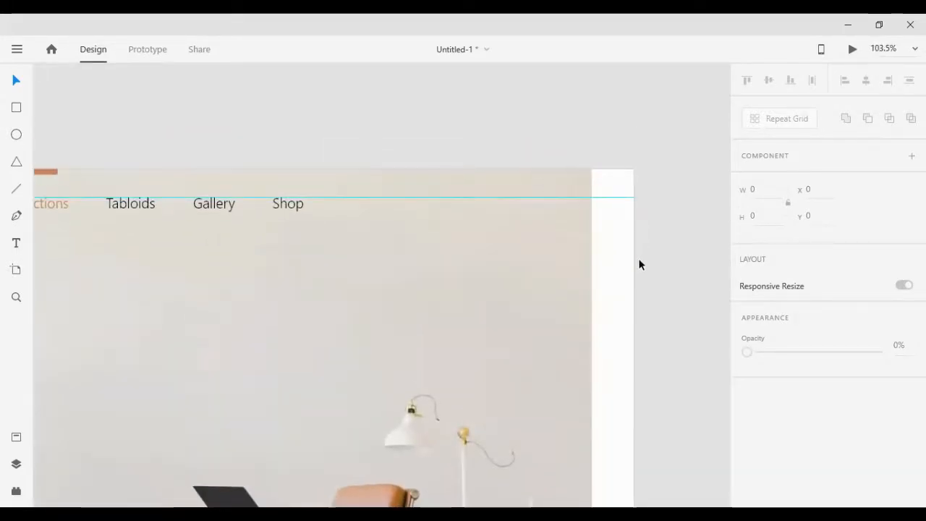
scroll(658, 361, "down", 2)
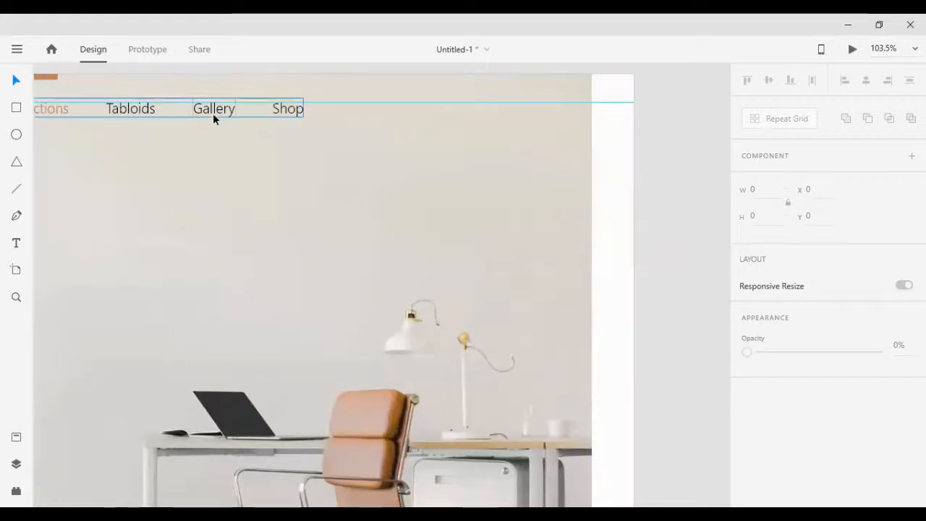
left_click(136, 116)
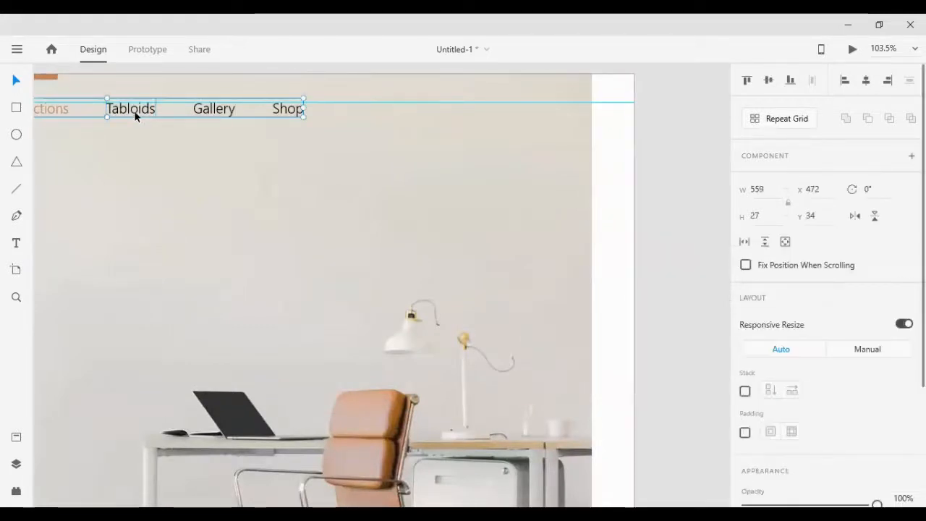
left_click_drag(135, 111, 365, 278)
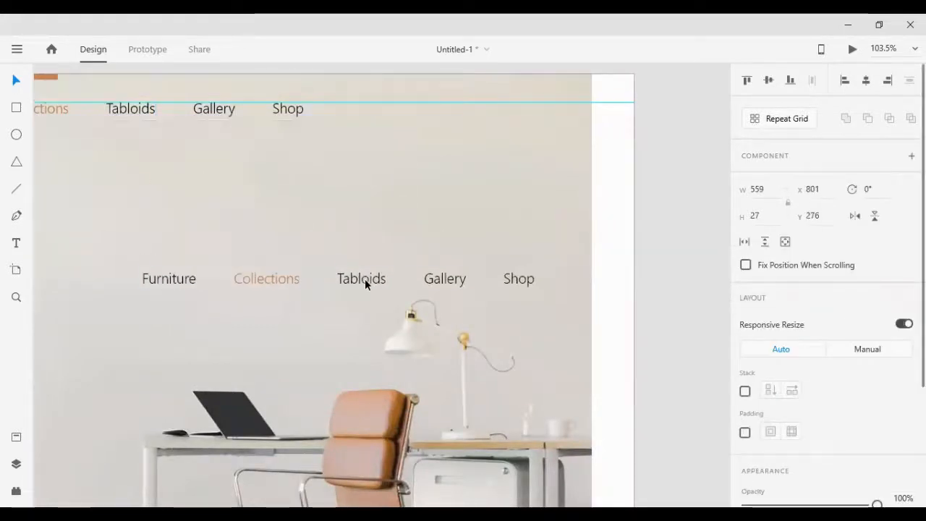
left_click(655, 317)
Step: Delete the Furniture and Collections labels from the duplicated navigation group
double_click(187, 286)
key("Delete")
left_click(256, 274)
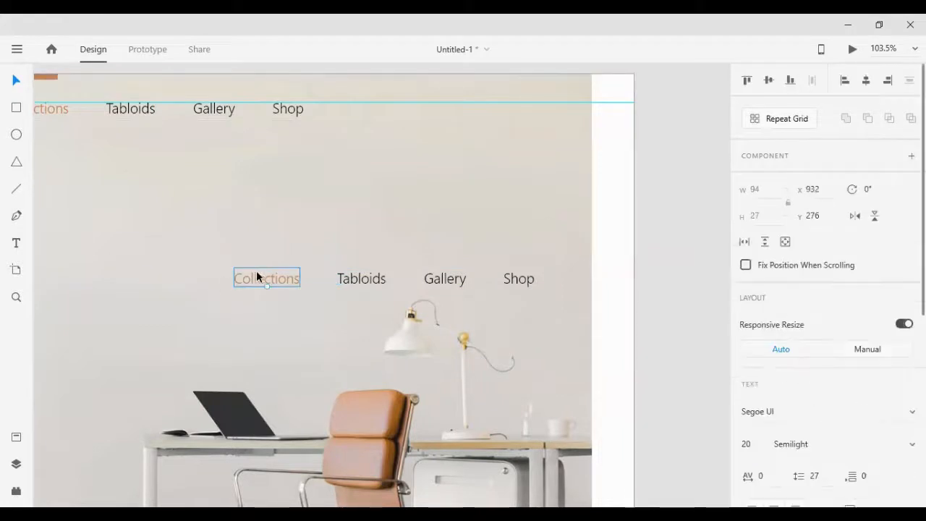
key("Delete")
Step: Replace the duplicated Tabloids, Gallery and Shop labels with the texts Facebook, Instagram and Pinterest
left_click(375, 281)
double_click(378, 282)
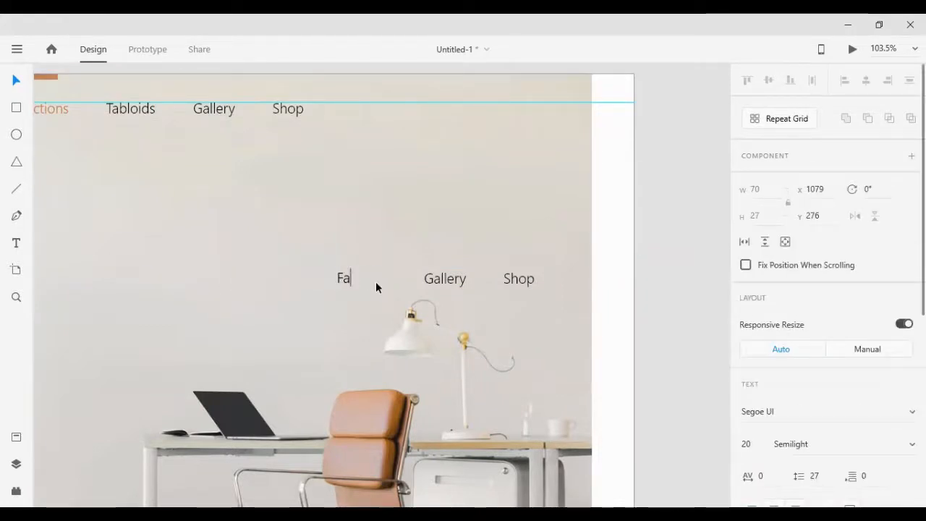
type("Facebook")
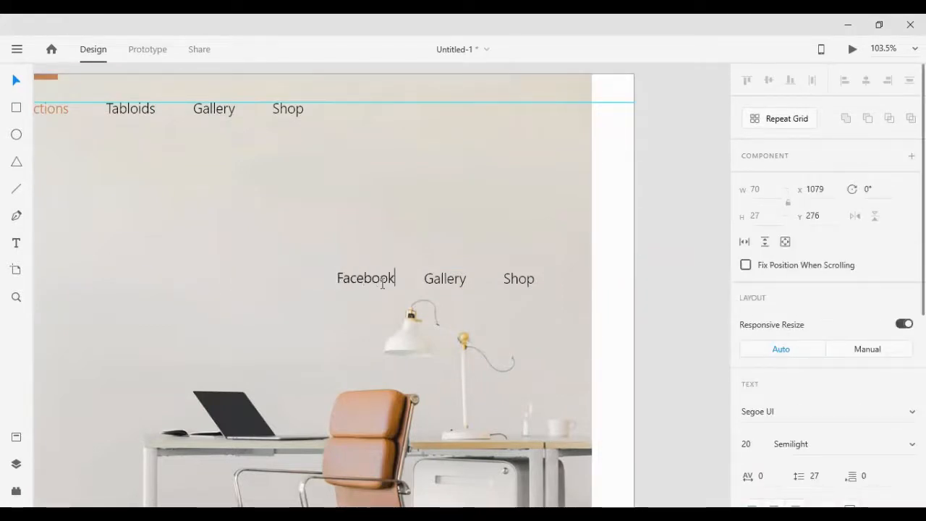
key("Escape")
double_click(456, 278)
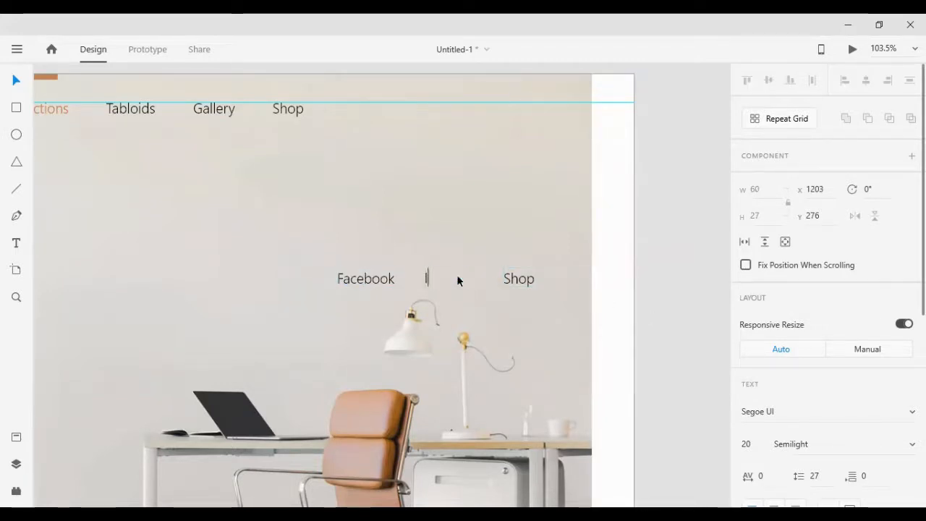
type("Instagram")
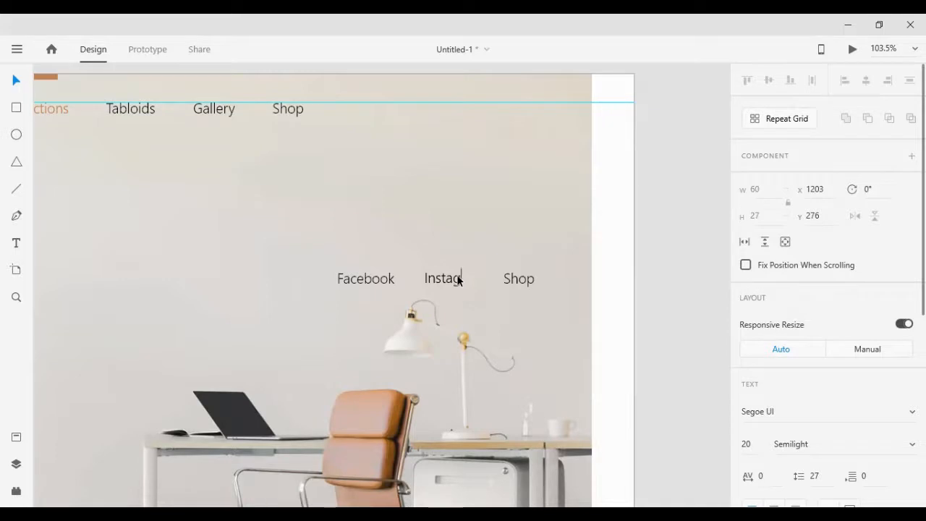
key("Escape")
double_click(514, 279)
type("Pinterest")
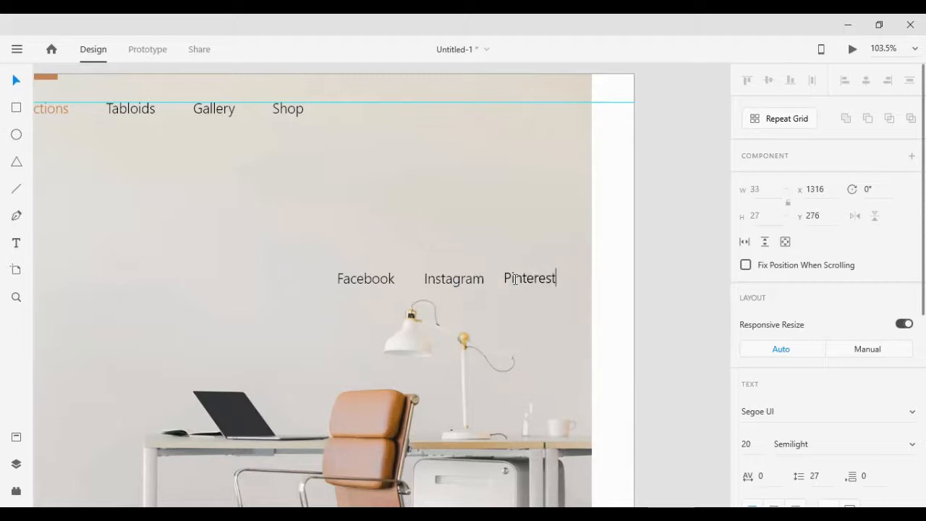
key("Escape")
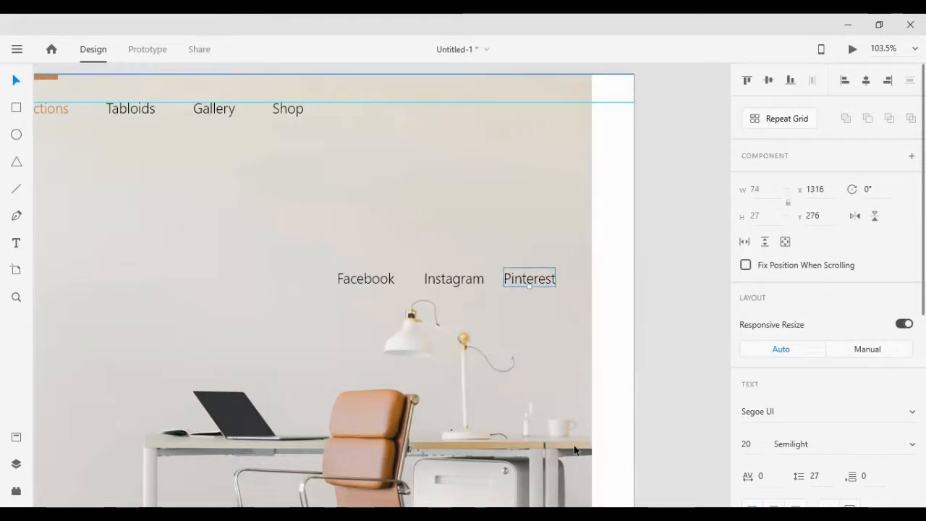
Step: Rotate the Facebook, Instagram and Pinterest labels together to 90°
left_click(362, 275, "shift")
left_click(460, 281, "shift")
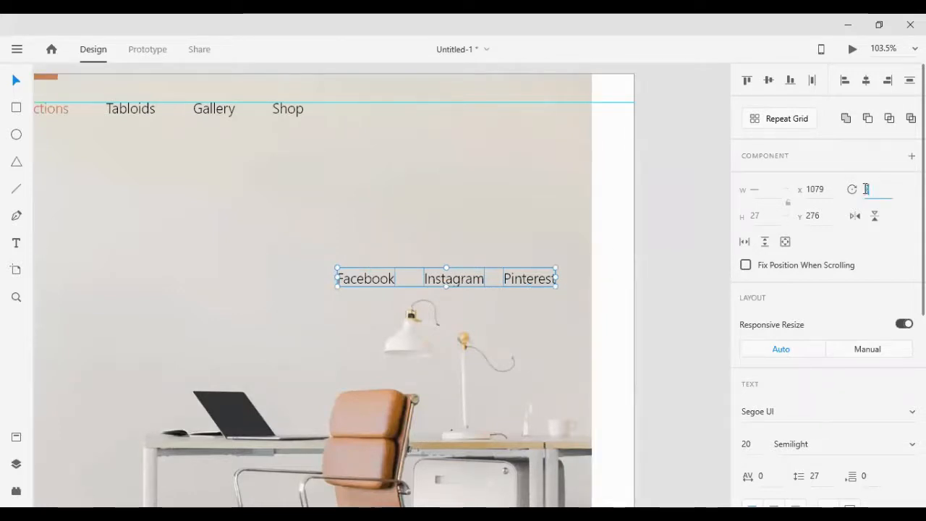
key("Return")
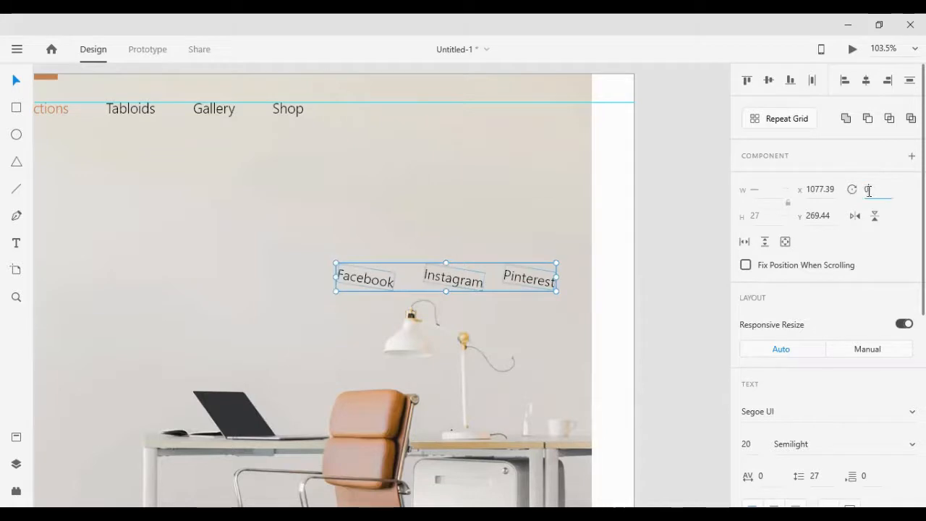
type("0")
key("Return")
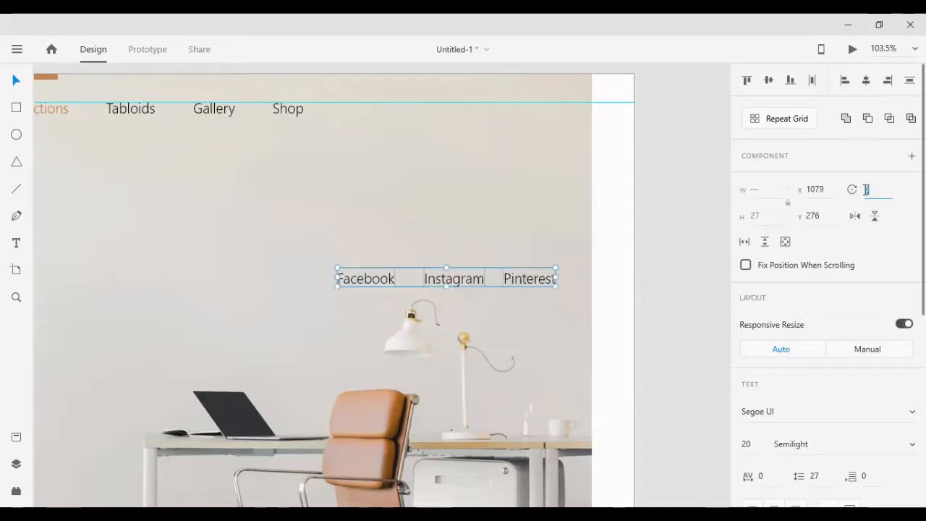
key("Return")
left_click(655, 237)
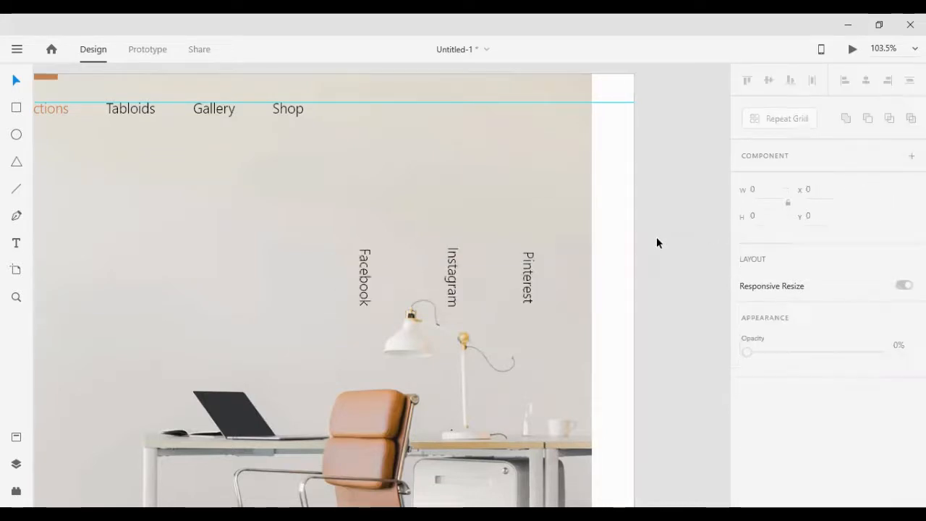
Step: Move the rotated Facebook, Instagram and Pinterest labels onto the white side panel, stacked in that order from top to bottom
left_click_drag(366, 275, 615, 218)
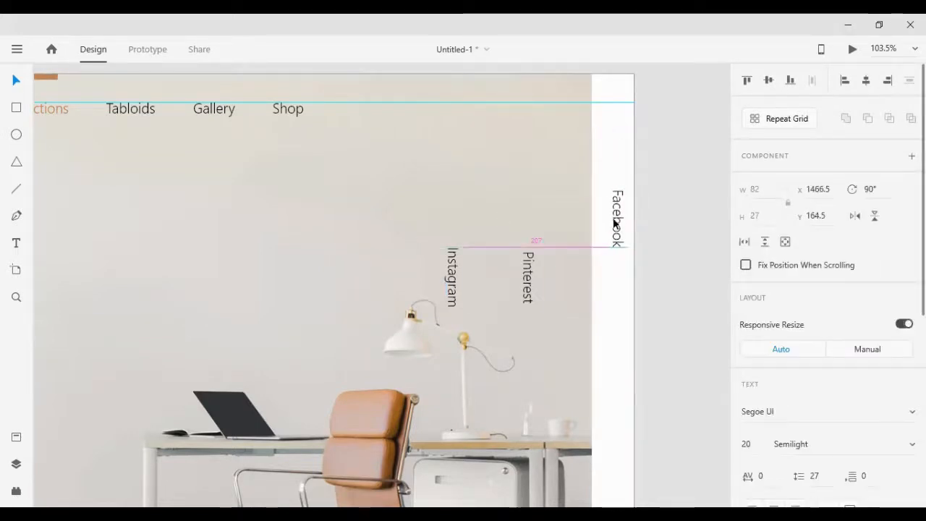
left_click_drag(528, 286, 611, 401)
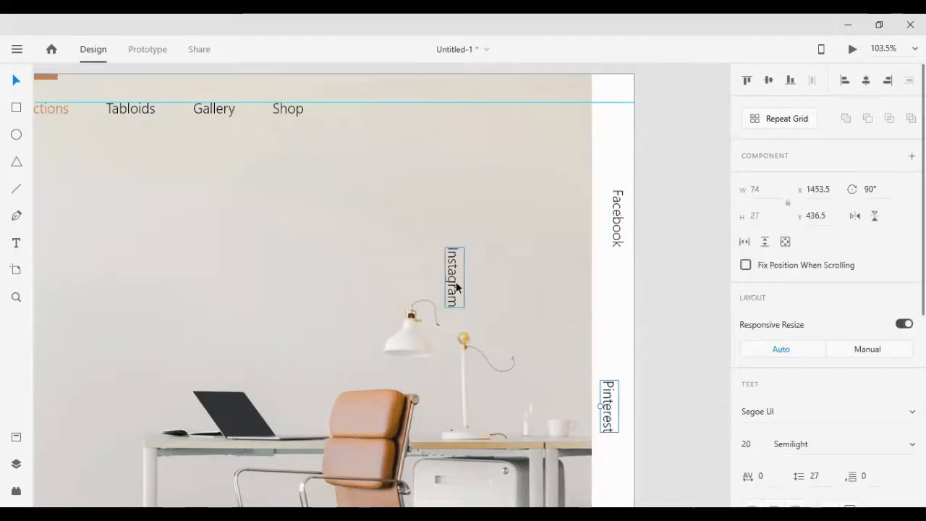
left_click_drag(455, 289, 613, 325)
Step: Set the font size of the Facebook, Instagram and Pinterest labels together to 15
left_click(616, 396, "shift")
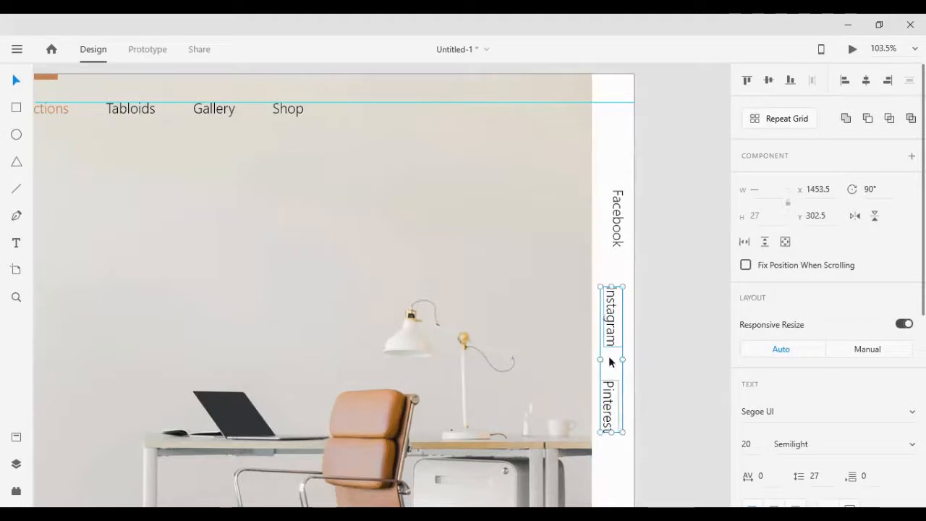
left_click(621, 220, "shift")
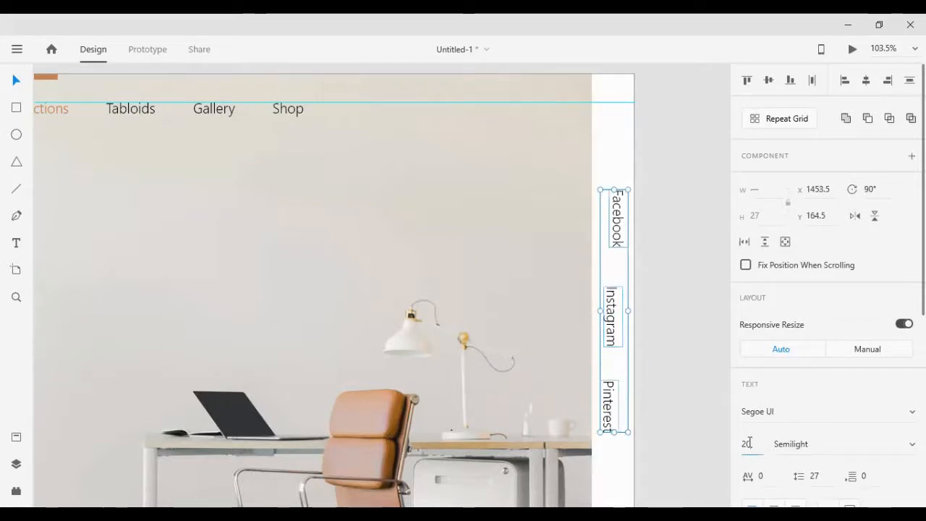
type("14")
key("Return")
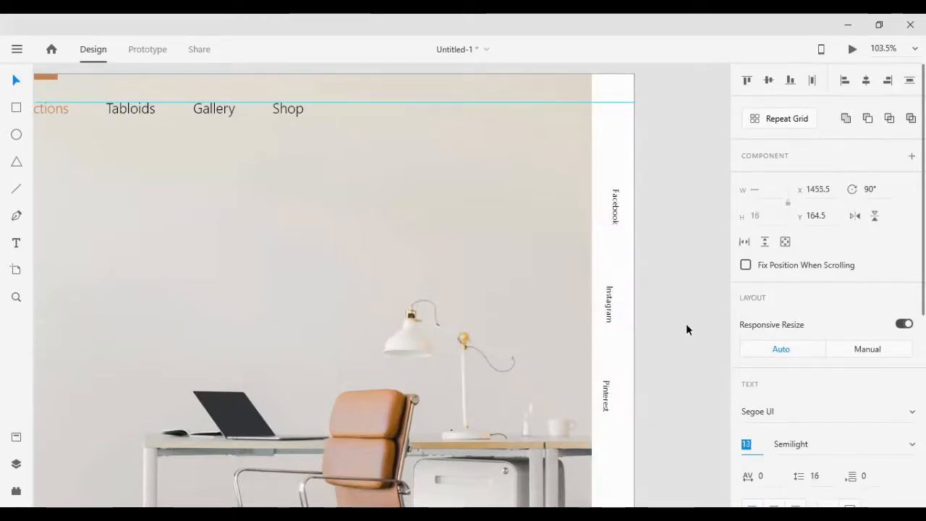
left_click(689, 332)
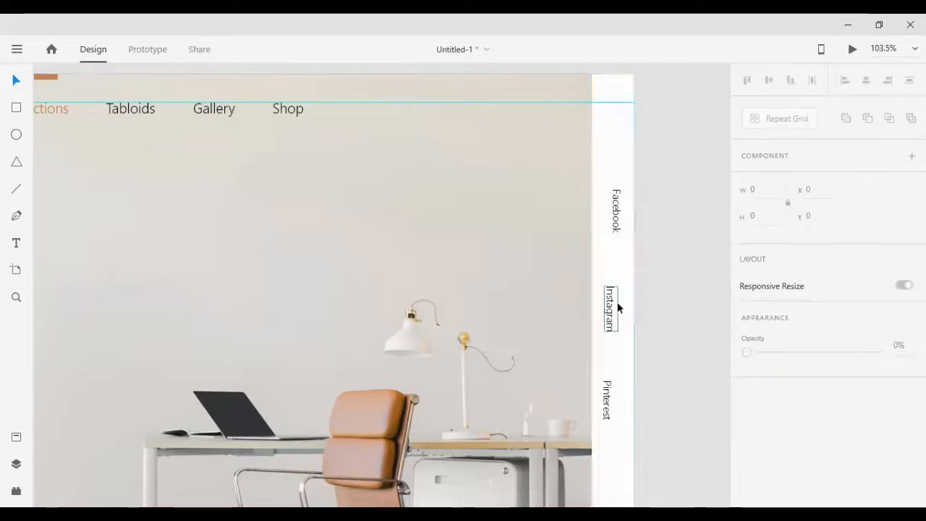
Step: Move the Pinterest label further down the white panel and set its font size to 13
scroll(623, 254, "down", 3, "ctrl")
left_click_drag(617, 331, 617, 380)
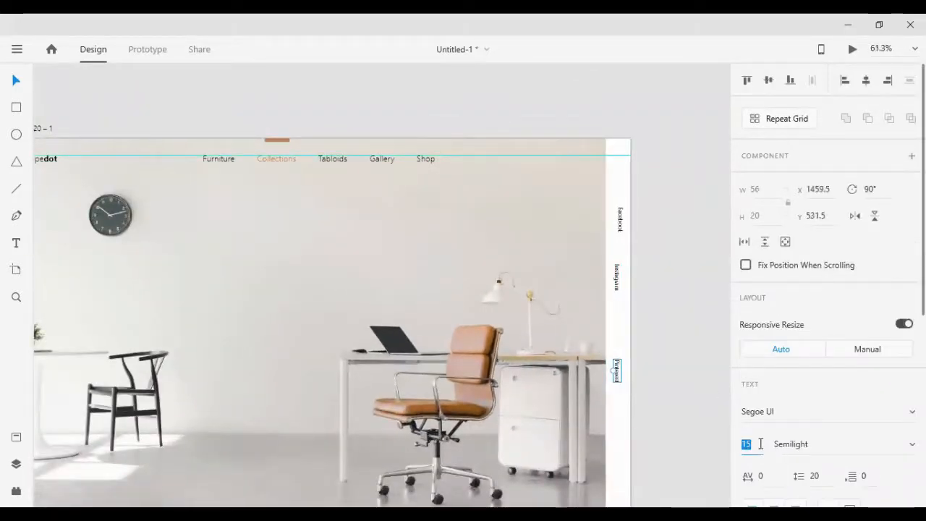
key("Down")
key("Down")
key("Up")
key("Up")
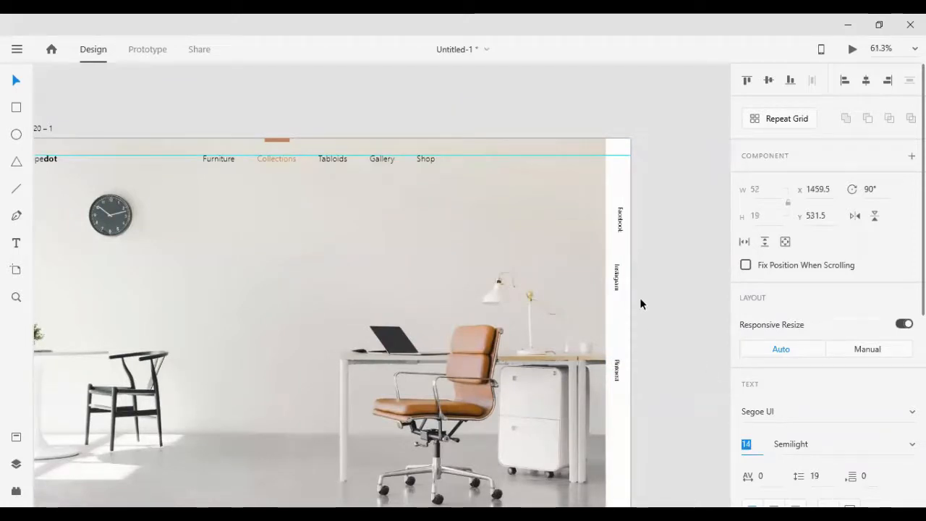
key("Down")
Step: Set the font size of the Instagram and Facebook labels to 13
left_click(617, 280)
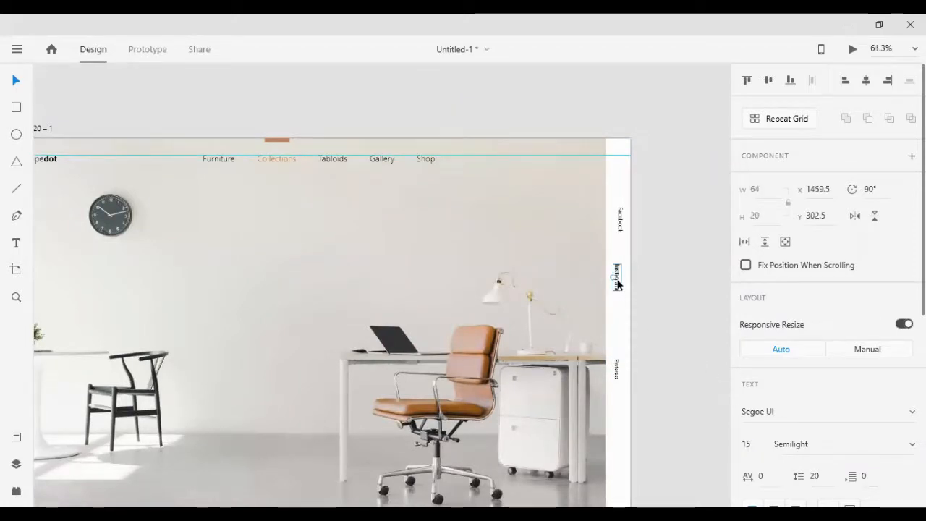
left_click(746, 443)
key("Down")
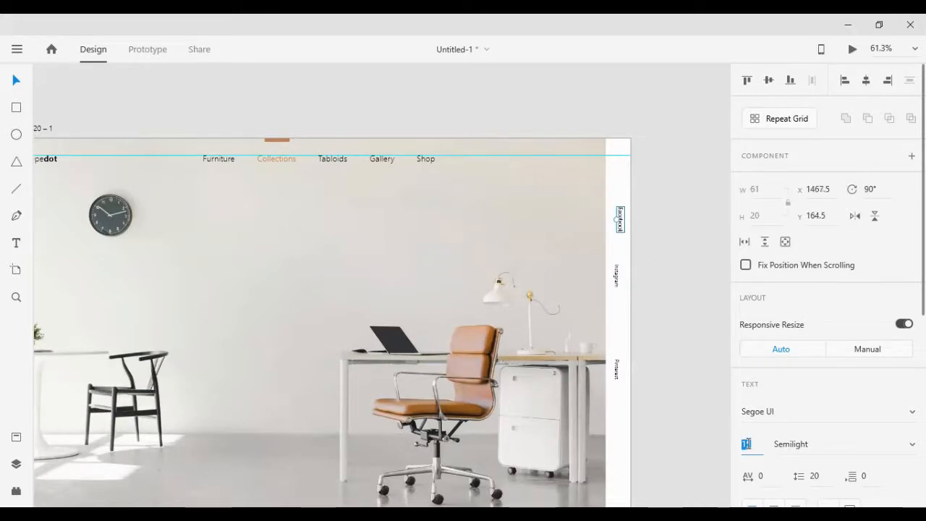
left_click(678, 313)
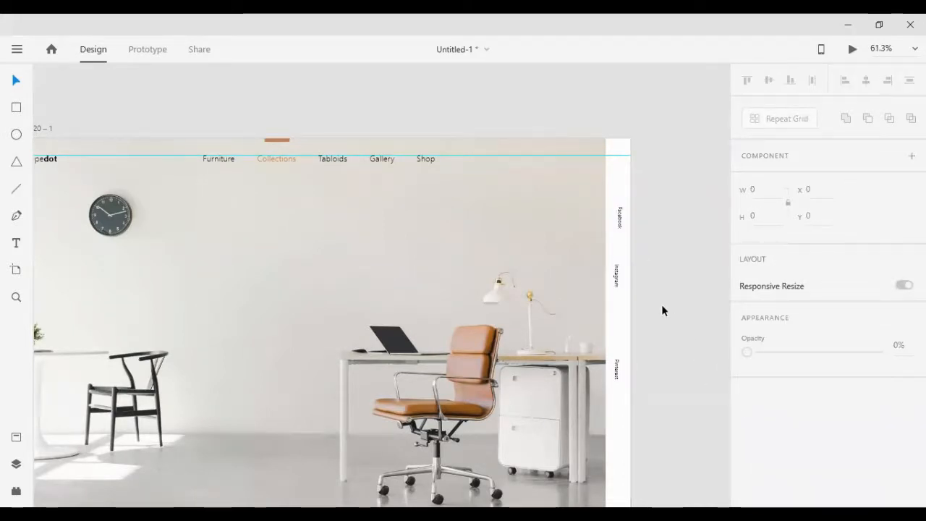
Step: Reposition the three social labels along the white panel, lining up their left edges and leaving gaps between them
scroll(660, 321, "up", 5)
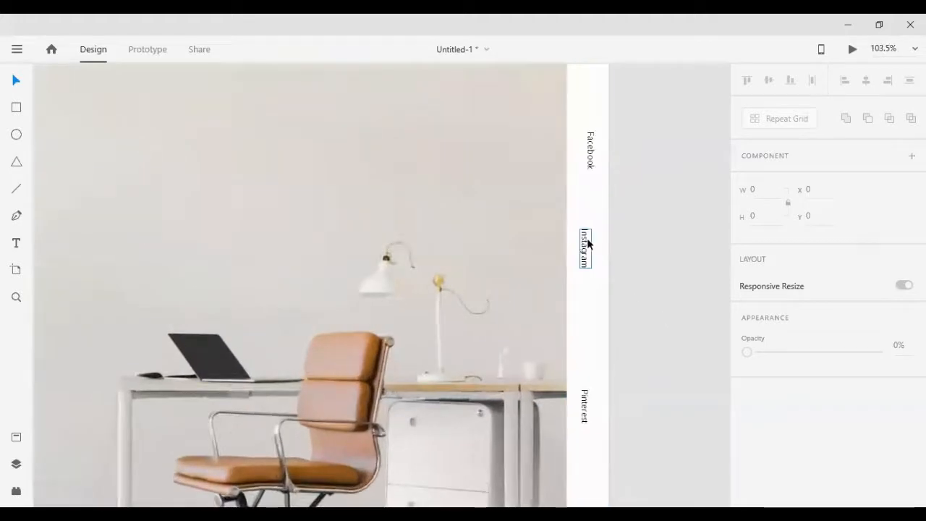
left_click_drag(587, 242, 577, 367)
left_click_drag(583, 402, 583, 414)
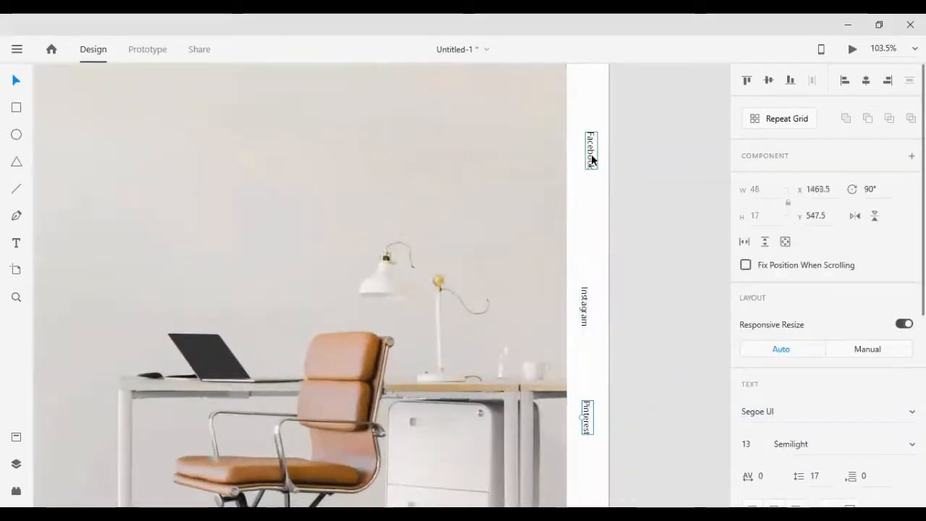
left_click_drag(589, 155, 583, 220)
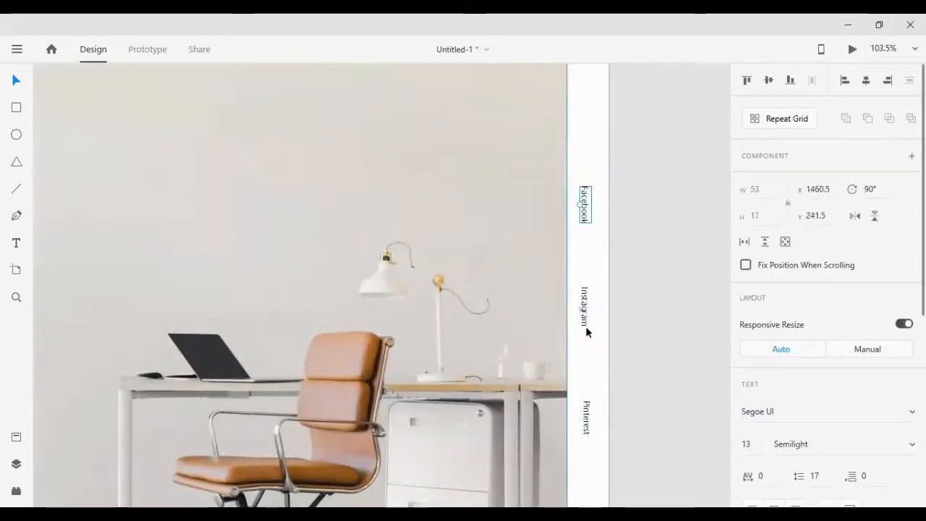
left_click_drag(589, 416, 582, 381)
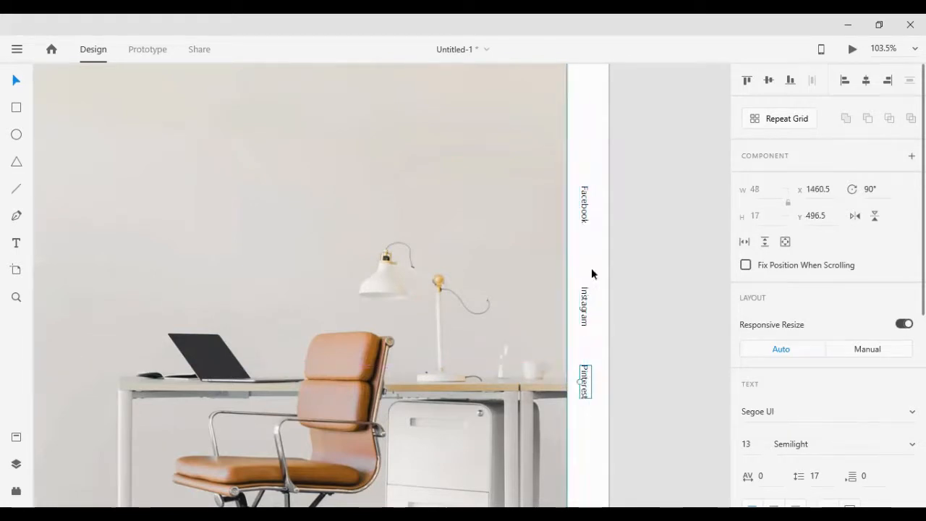
left_click(650, 304)
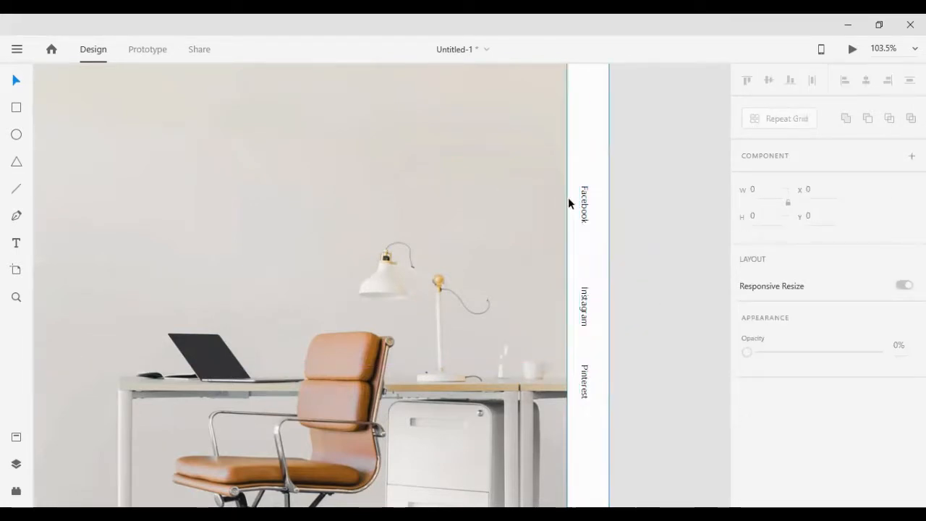
Step: Centre the three social labels horizontally on the white side panel
left_click_drag(615, 166, 553, 443)
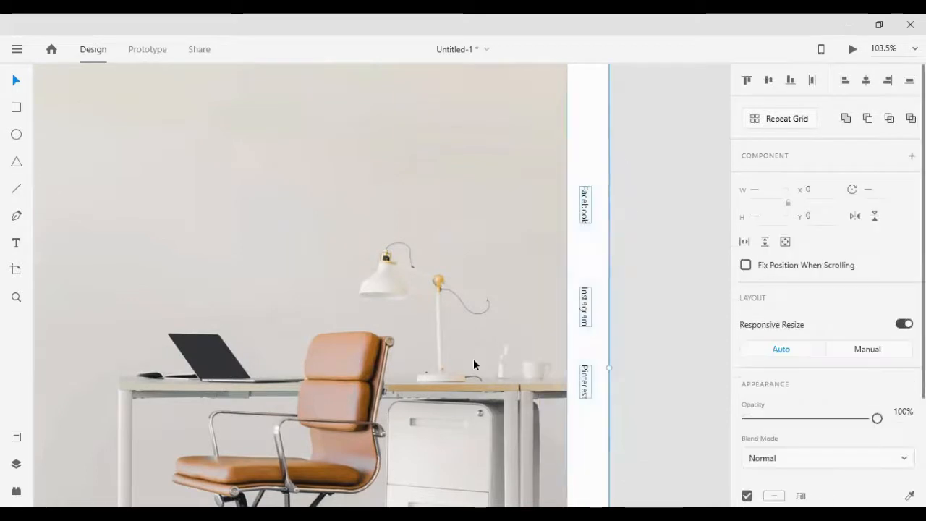
left_click(865, 81)
left_click(644, 187)
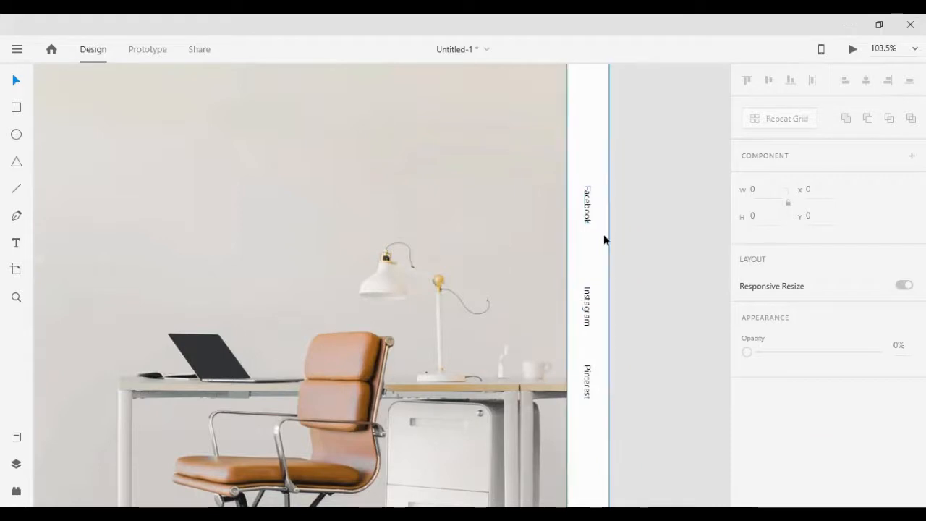
Step: Draw a circle about 19 by 19 on the wall above the white desk lamp
scroll(604, 234, "down", 6)
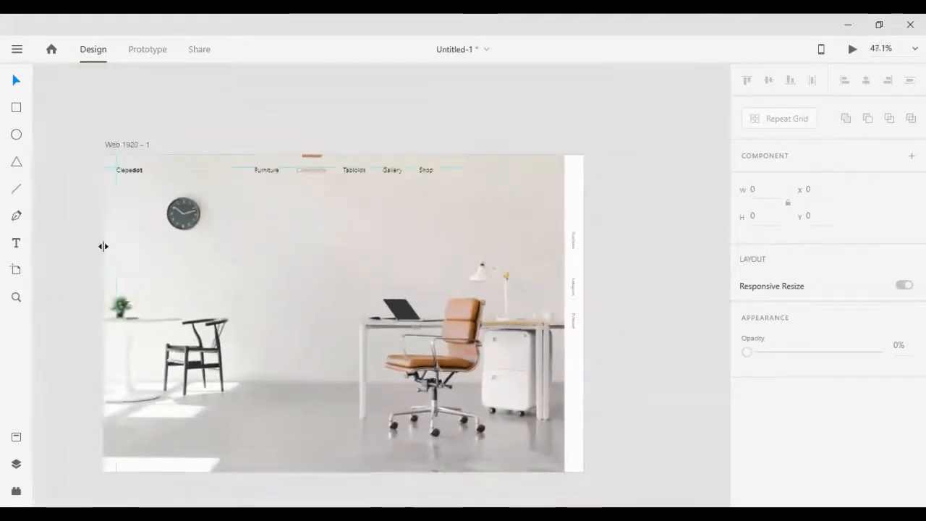
left_click(16, 135)
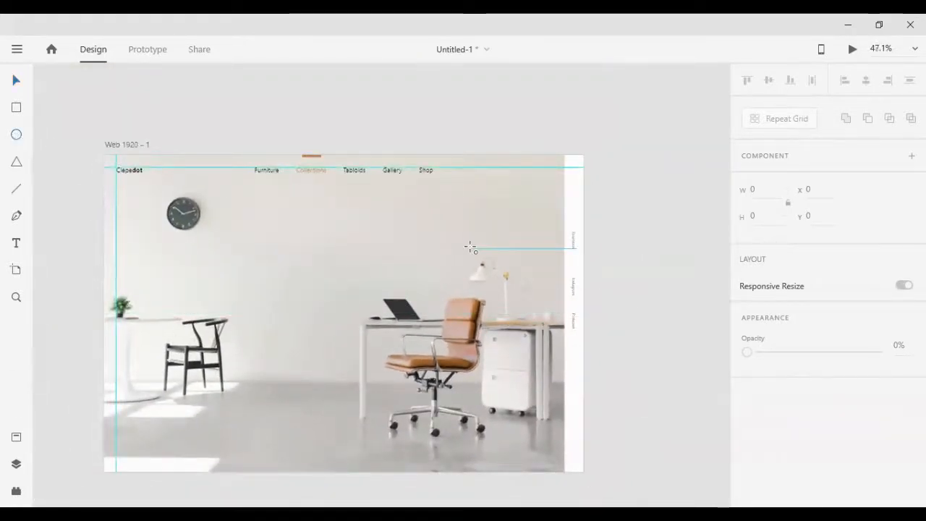
left_click_drag(470, 248, 477, 254)
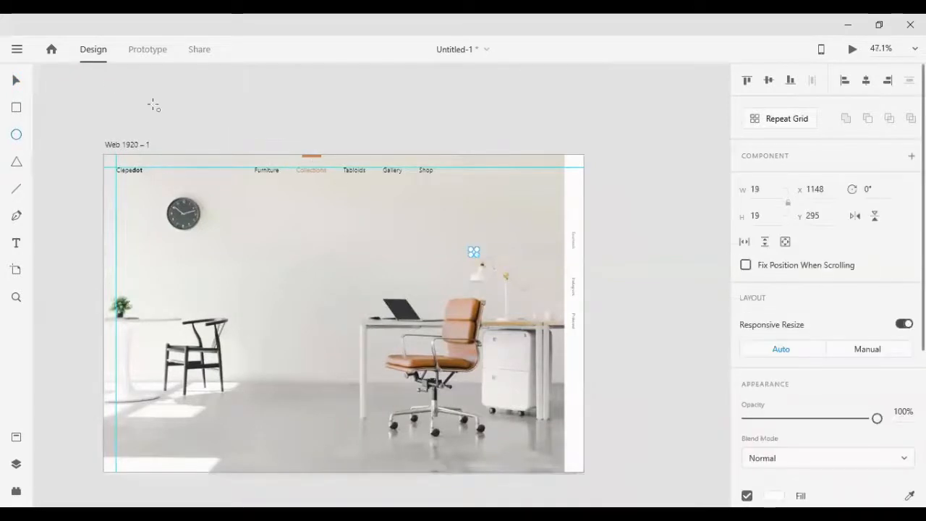
left_click(17, 79)
Step: Remove the small circle's border and fill it with black, #000000
scroll(795, 405, "down", 2)
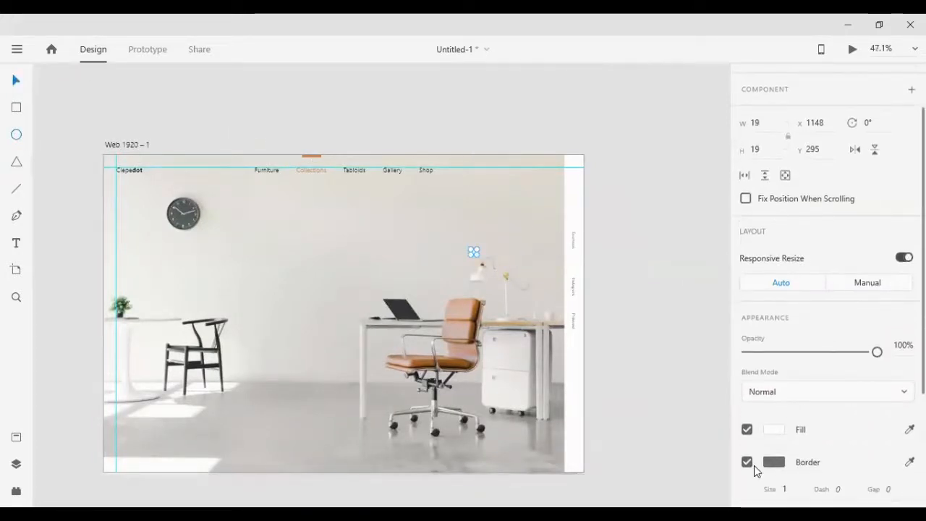
left_click(768, 462)
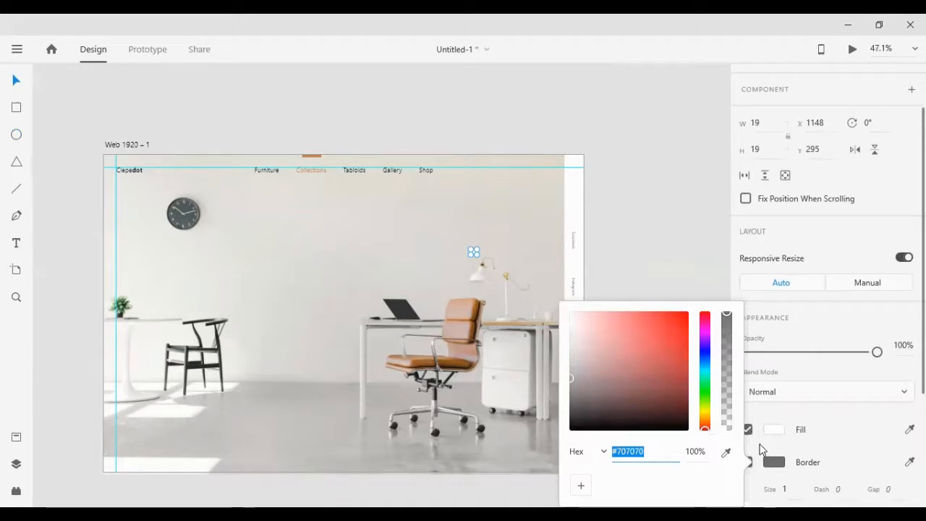
left_click(747, 463)
left_click(747, 463)
left_click(770, 430)
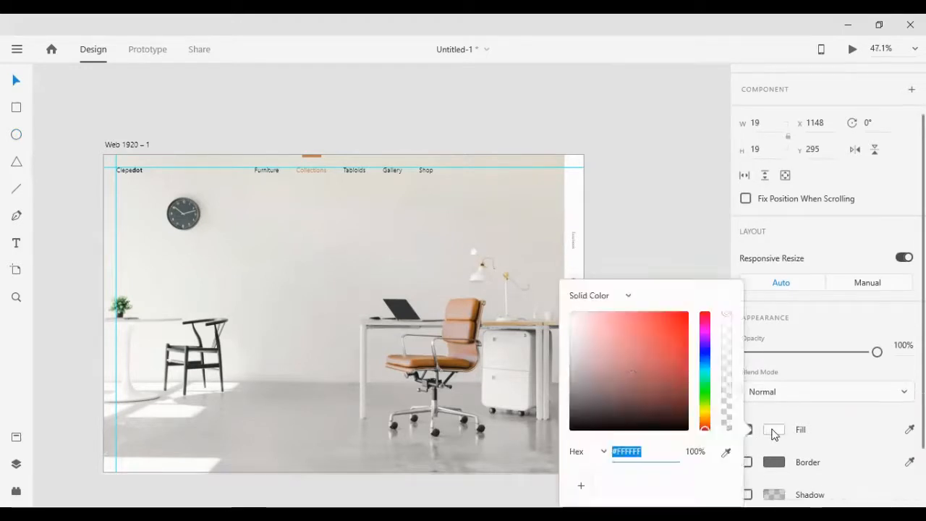
left_click_drag(607, 377, 567, 441)
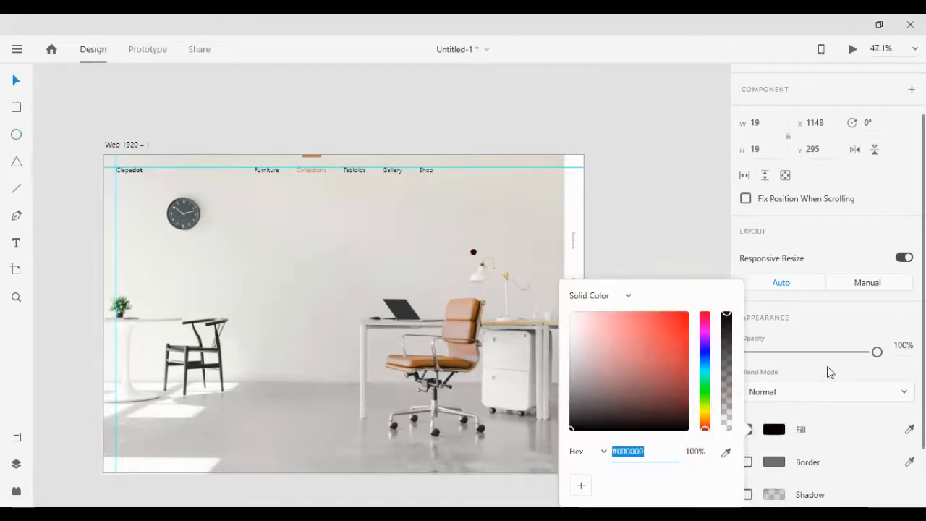
Step: Shrink the black circle to 10 by 10
scroll(873, 194, "up", 2)
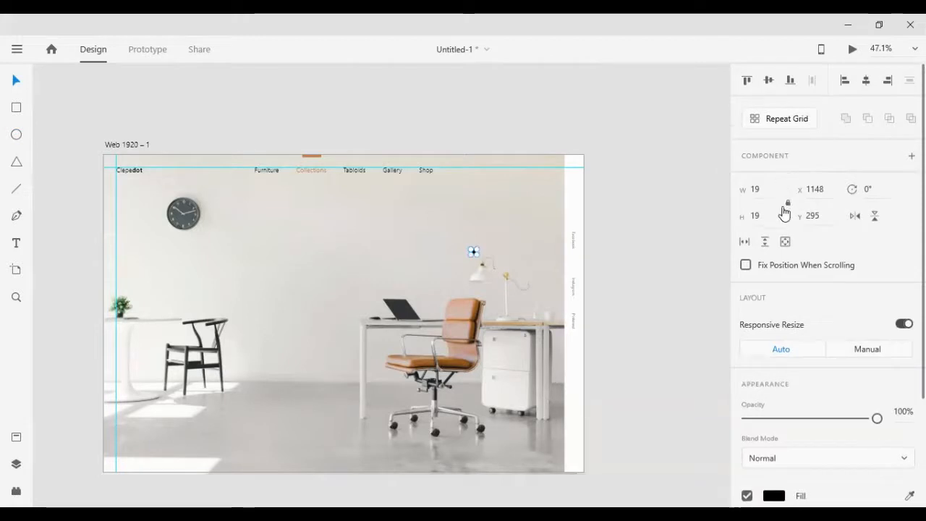
left_click(772, 215)
type("18")
key("Return")
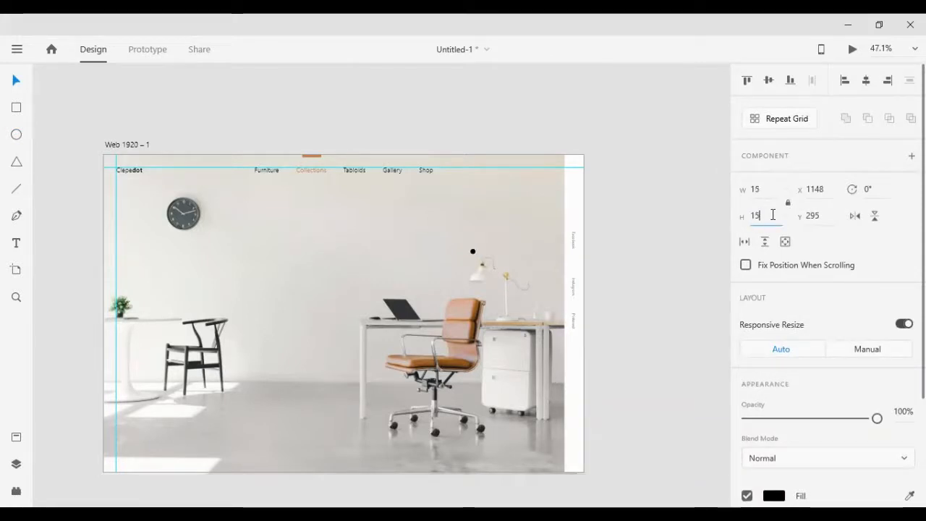
key("Down")
key("Down")
key("Down")
key("Down")
key("Delete")
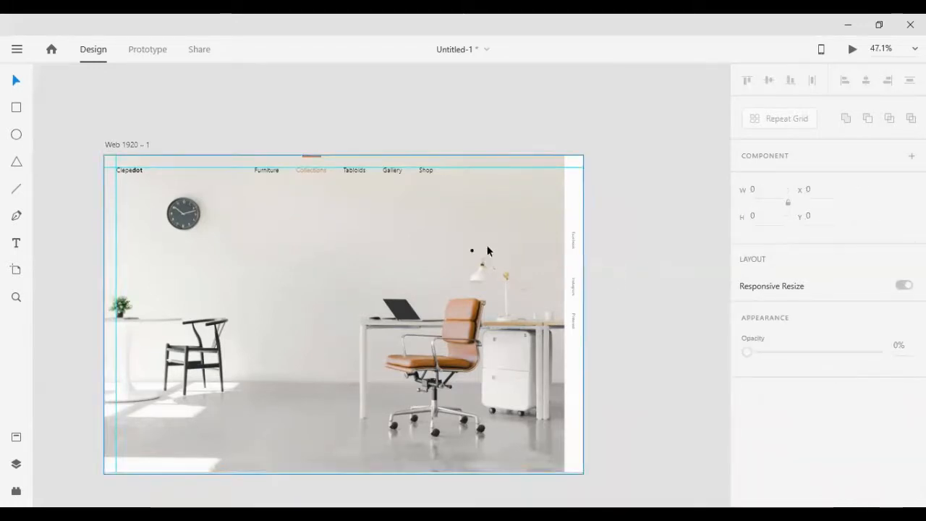
key("ctrl+z")
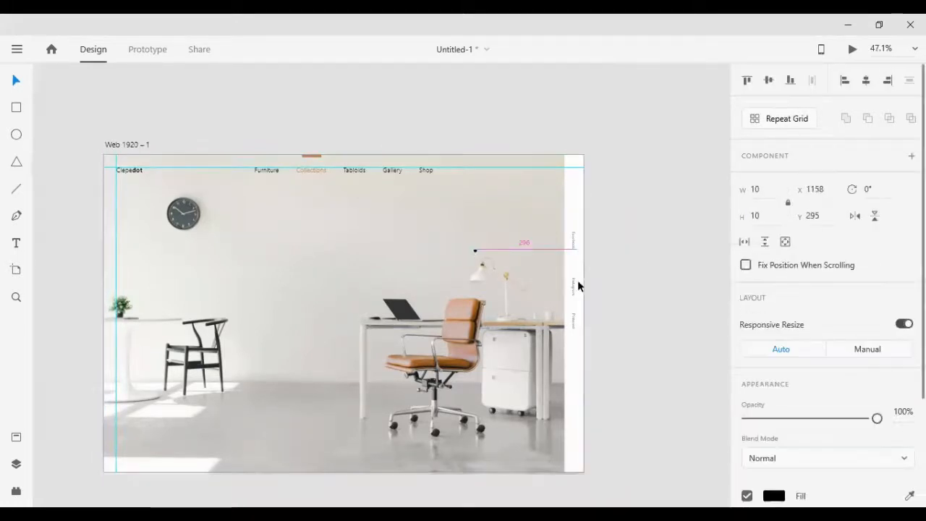
Step: Move the black dot onto the white panel between the Facebook and Instagram labels, at X 1468, Y 335
key("shift+Right")
key("shift+Right")
key("shift+Right")
key("shift+Right")
key("shift+Right")
key("shift+Right")
key("shift+Right")
key("shift+Right")
key("shift+Right")
key("shift+Right")
key("shift+Right")
key("shift+Right")
key("shift+Right")
key("shift+Right")
key("shift+Right")
key("shift+Right")
key("shift+Right")
key("shift+Right")
key("shift+Right")
key("shift+Right")
key("shift+Right")
key("shift+Down")
key("shift+Down")
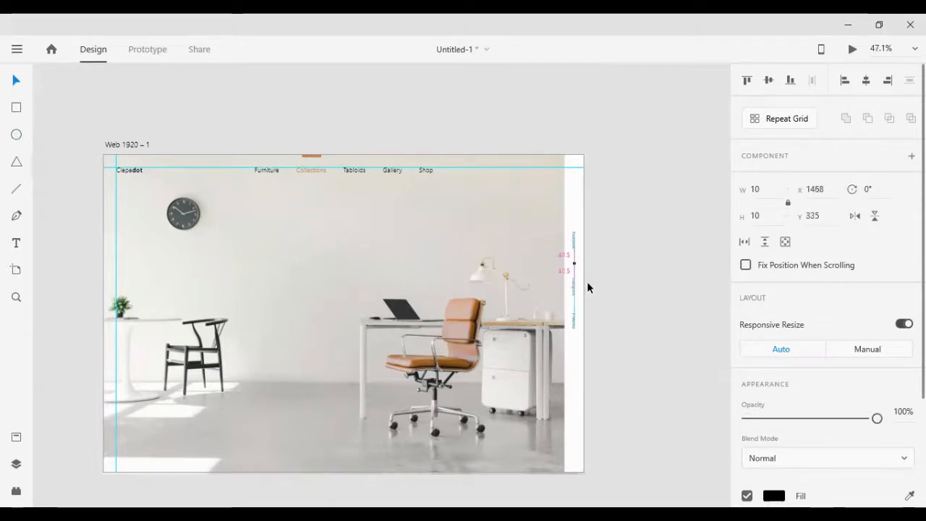
Step: Reduce the black dot between Facebook and Instagram to 6 by 6
left_click(757, 211)
type("6")
key("Return")
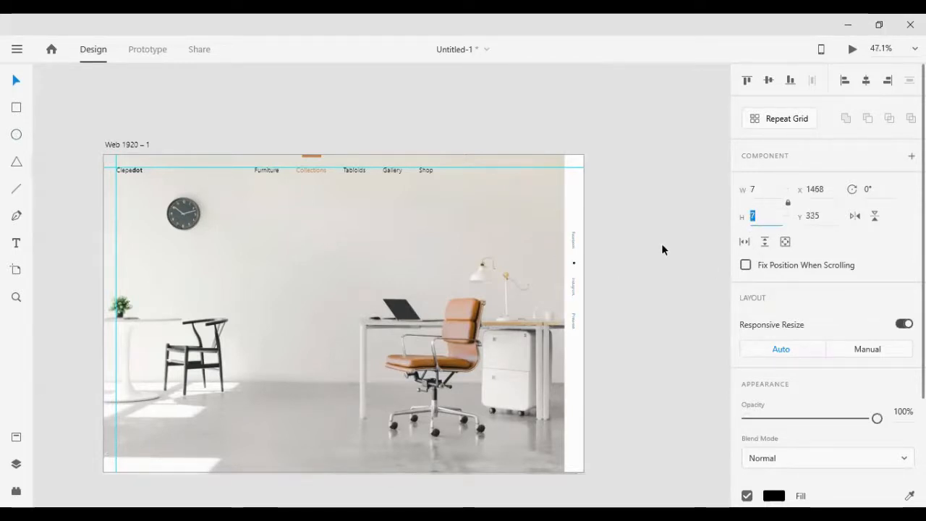
left_click(661, 250)
Step: Duplicate the black dot and move the copy straight down between the Instagram and Pinterest labels, at Y 475
scroll(591, 256, "up", 5, "ctrl")
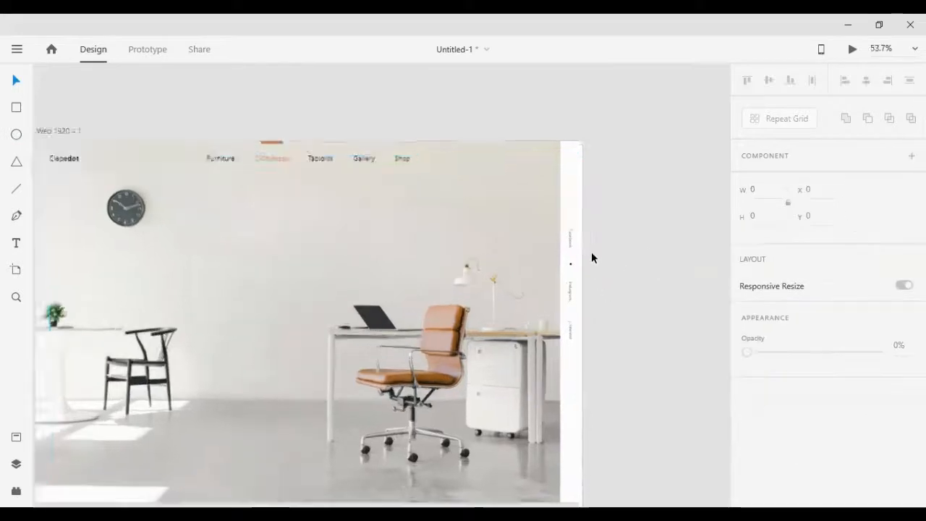
left_click(539, 278)
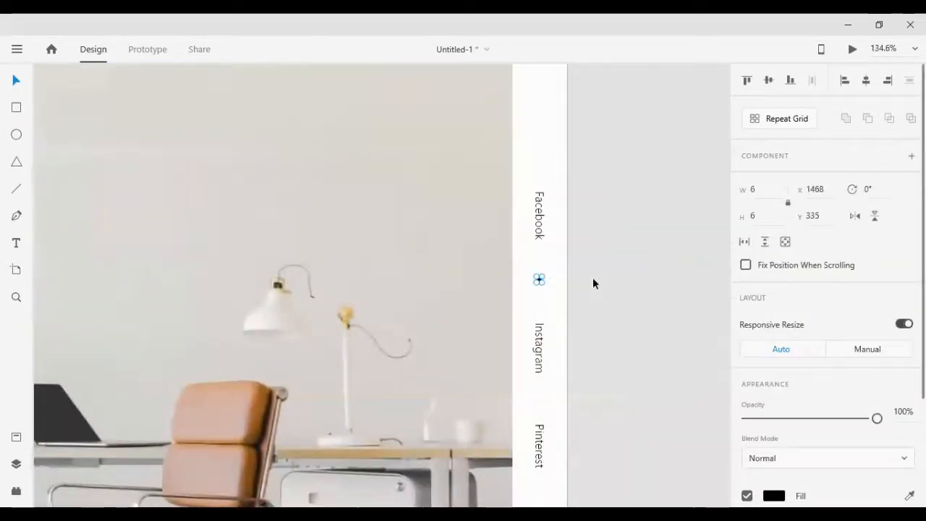
key("shift+Down")
key("shift+Down")
key("shift+Down")
key("shift+Down")
key("shift+Down")
key("shift+Down")
key("shift+Down")
key("shift+Down")
key("shift+Down")
key("shift+Down")
key("shift+Down")
key("shift+Down")
key("shift+Down")
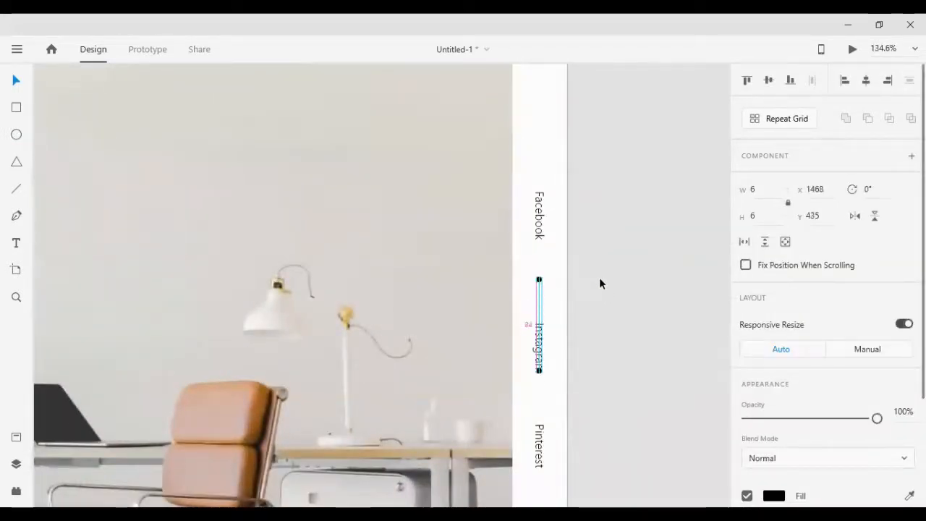
key("shift+Down")
scroll(600, 300, "down", 4)
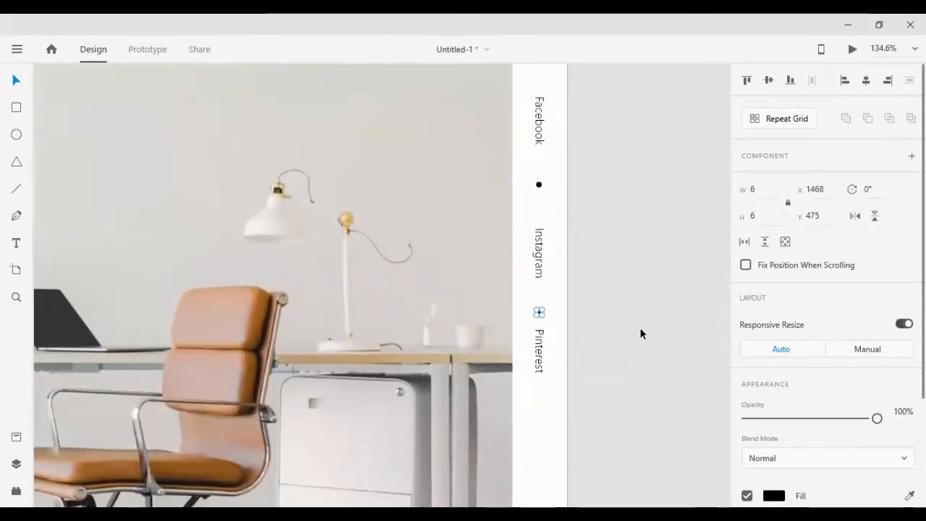
scroll(600, 307, "down", 3)
left_click(602, 333)
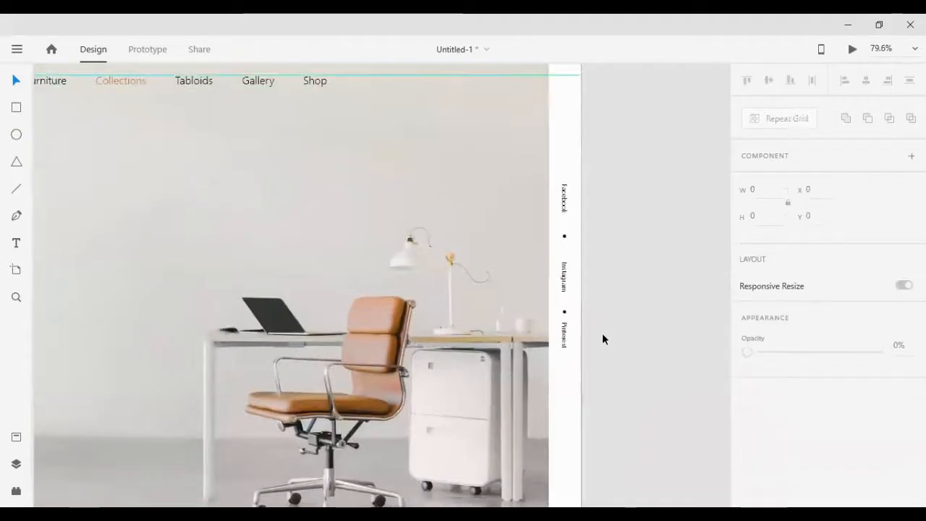
left_click(563, 337)
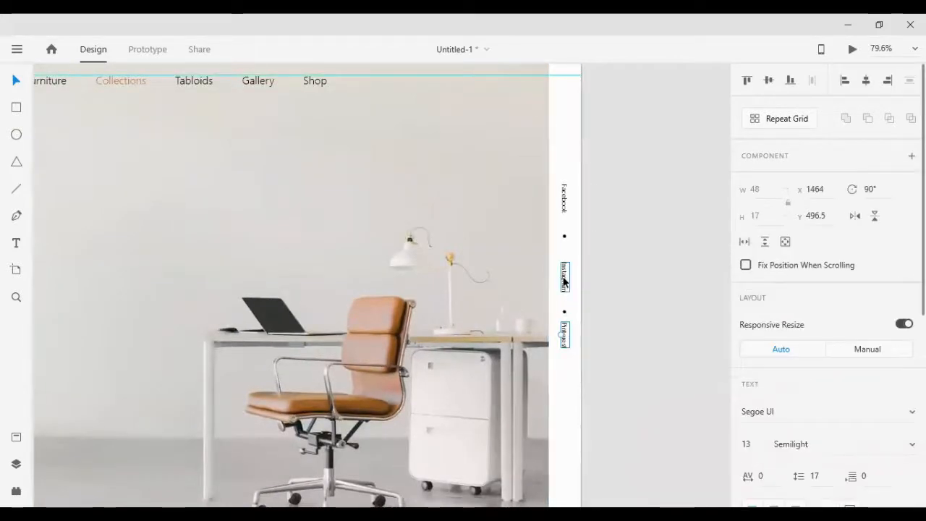
left_click(564, 313, "shift")
left_click(653, 189)
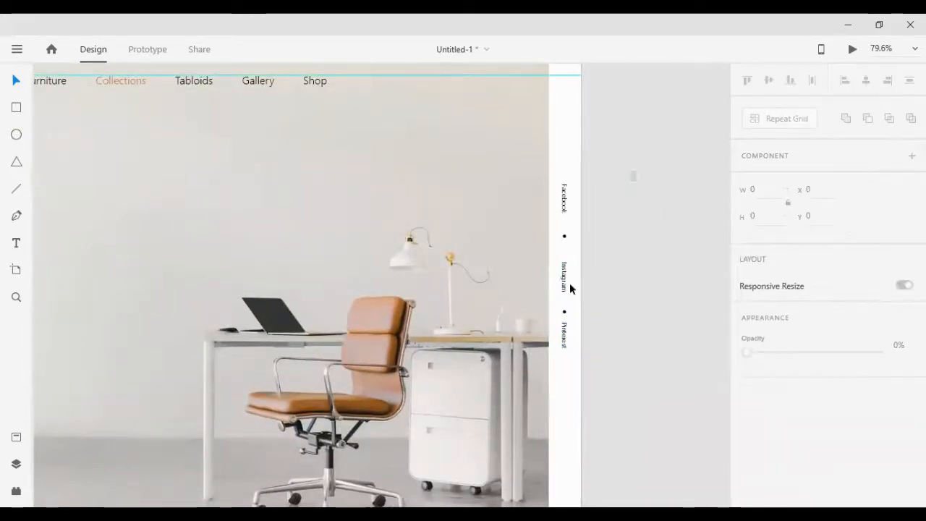
Step: Distribute the three social labels and their two dots evenly in the vertical direction and align their centres horizontally
left_click_drag(634, 171, 547, 357)
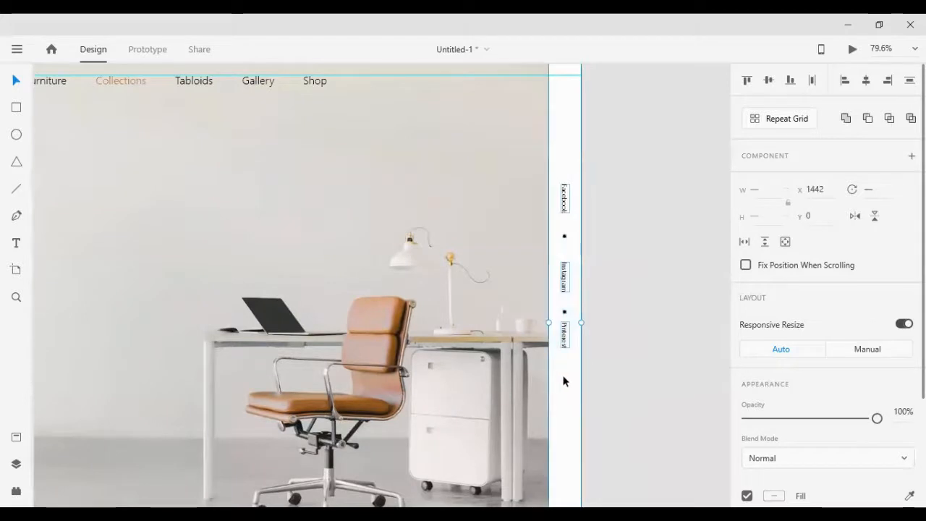
left_click(564, 379, "shift")
key("ctrl+shift+v")
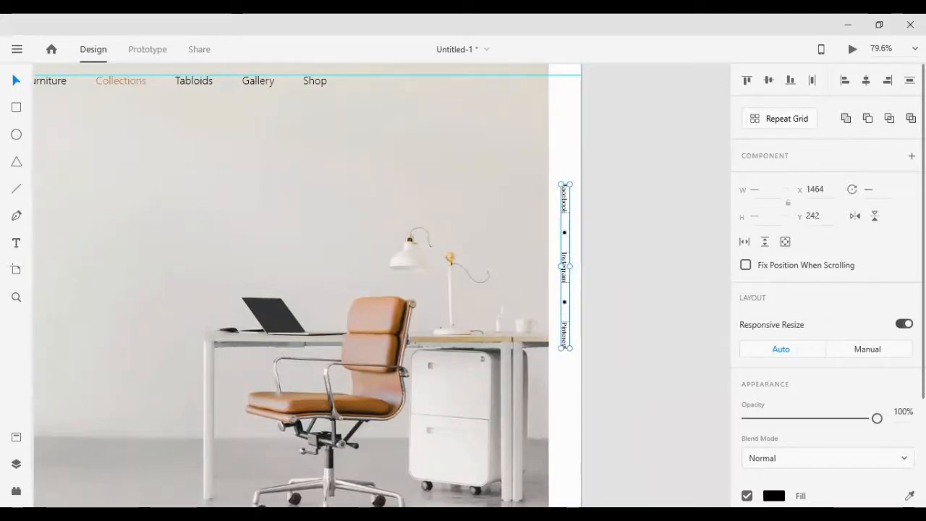
left_click(870, 84)
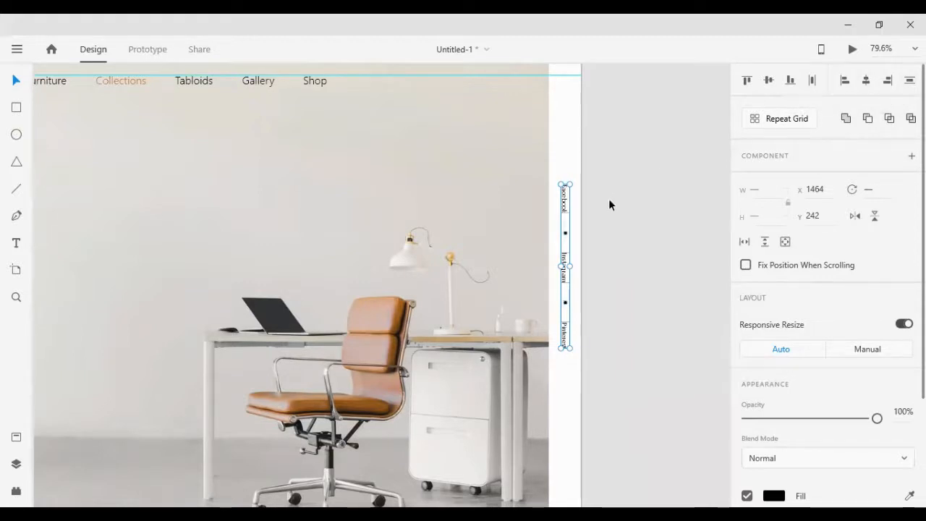
left_click(617, 192)
left_click(565, 211)
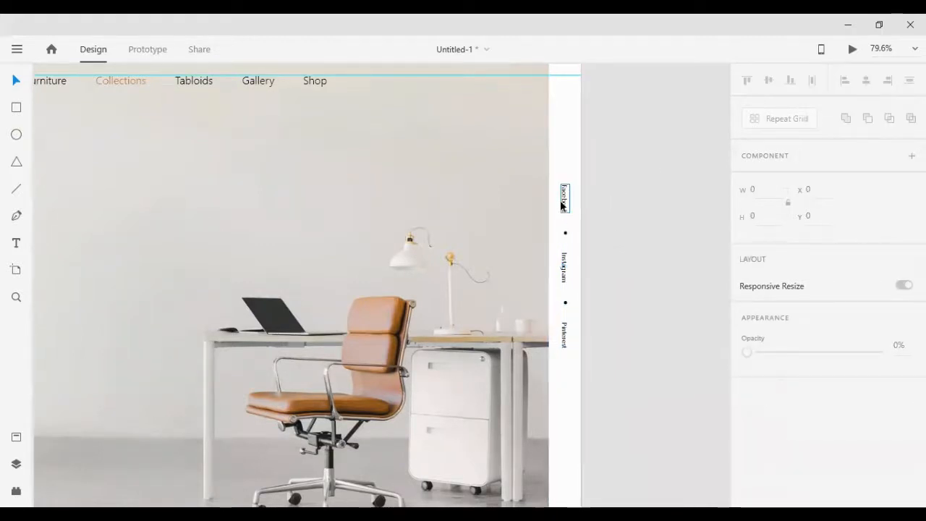
left_click(568, 266, "shift")
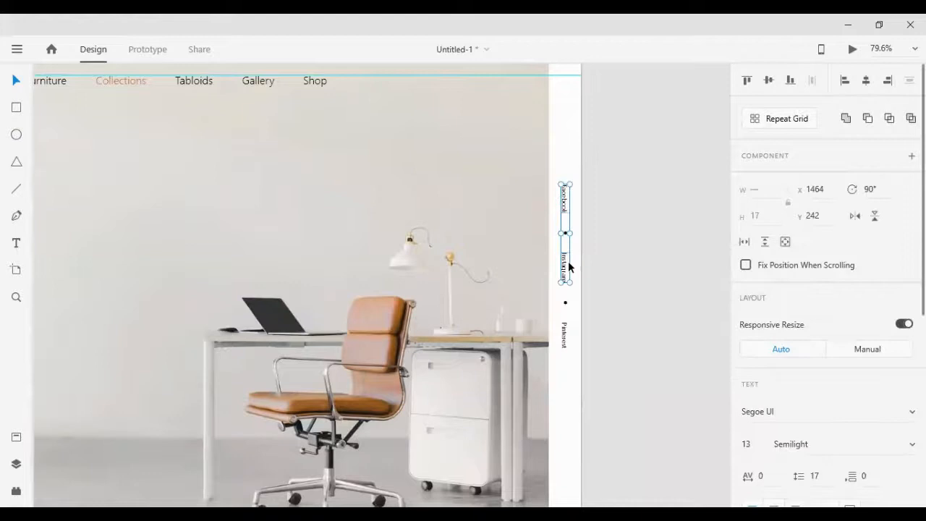
left_click(565, 336, "shift")
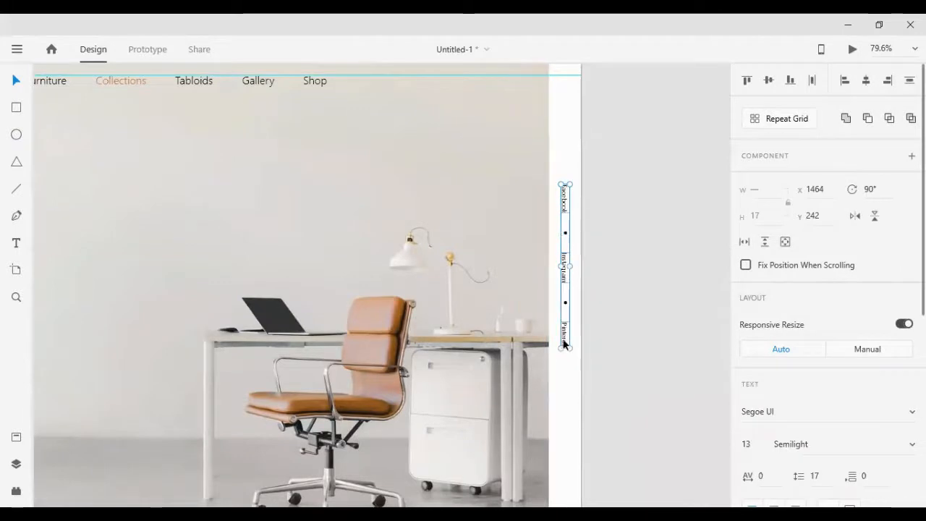
left_click(618, 319)
scroll(591, 201, "down", 5)
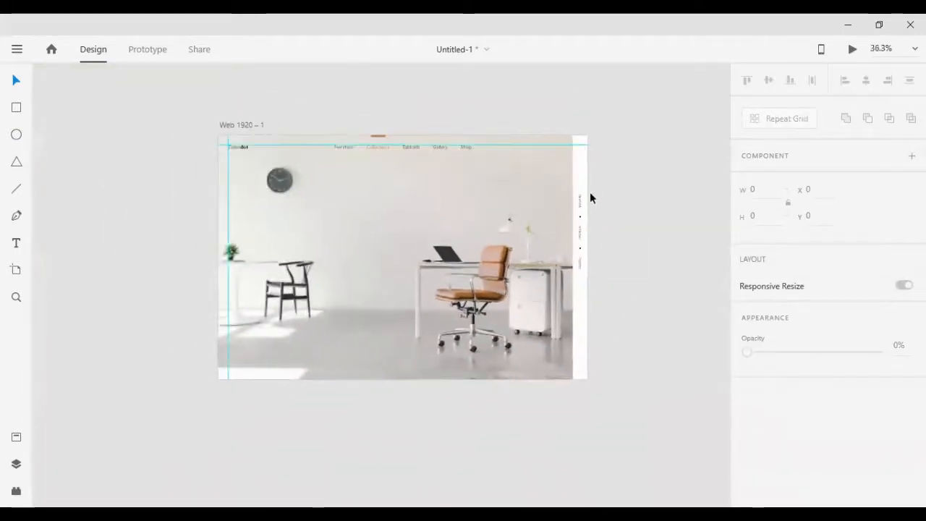
scroll(605, 188, "up", 5)
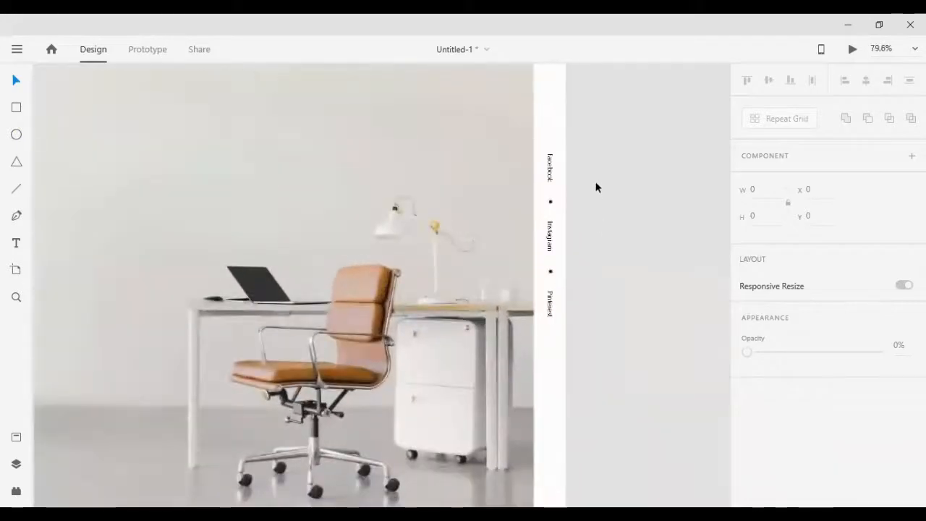
scroll(614, 155, "up", 5)
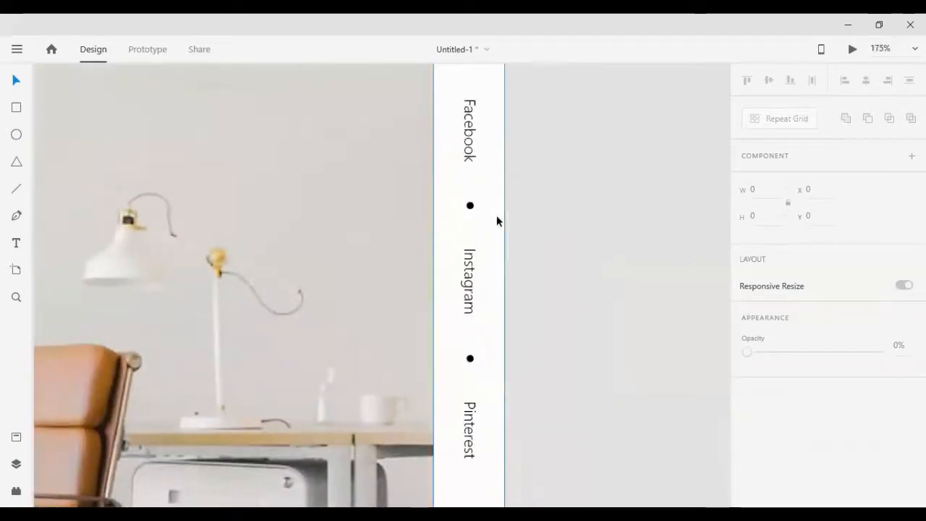
scroll(535, 175, "down", 3)
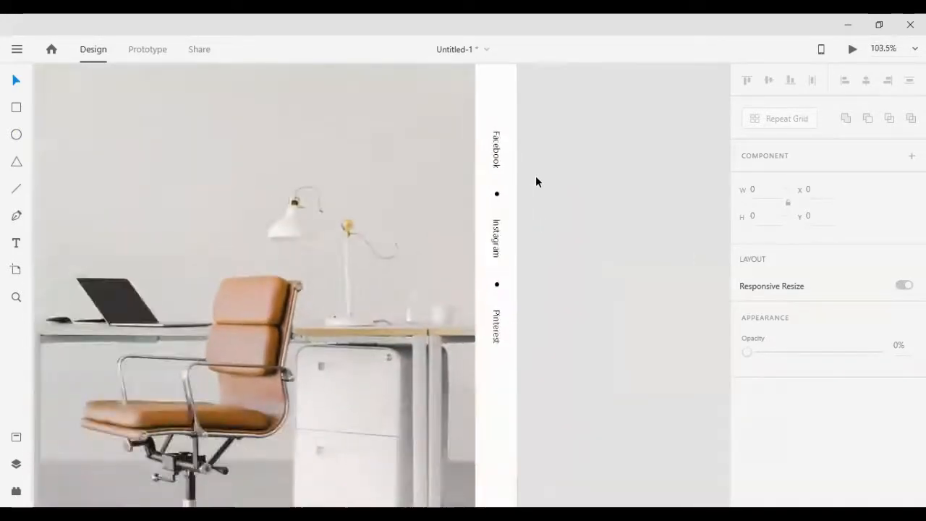
scroll(535, 181, "down", 1)
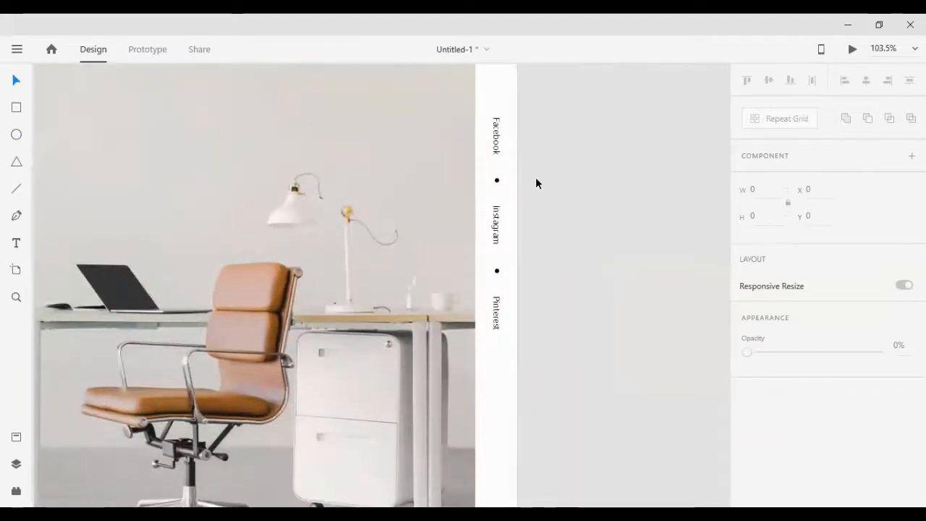
Step: Try the Regular and Semibold font weights on the Facebook, Instagram and Pinterest labels
left_click(496, 225)
left_click(495, 145, "shift")
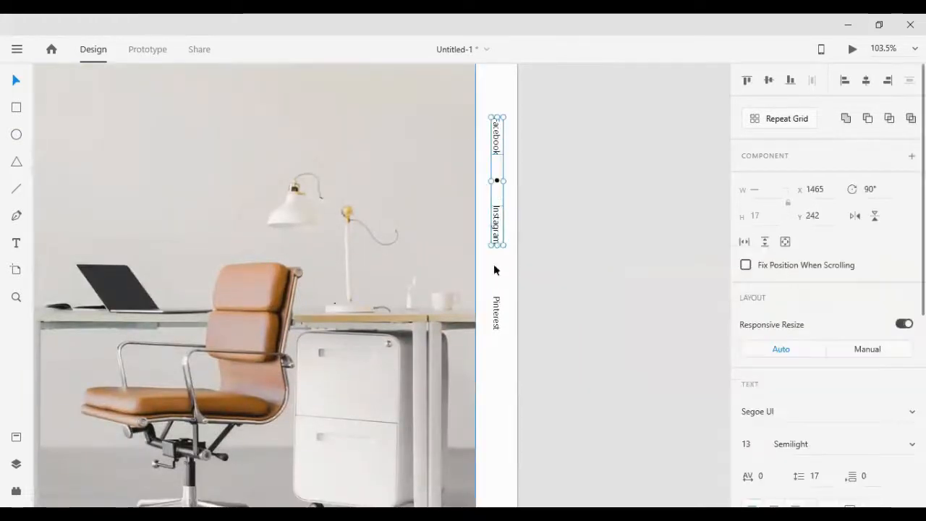
left_click(502, 308, "shift")
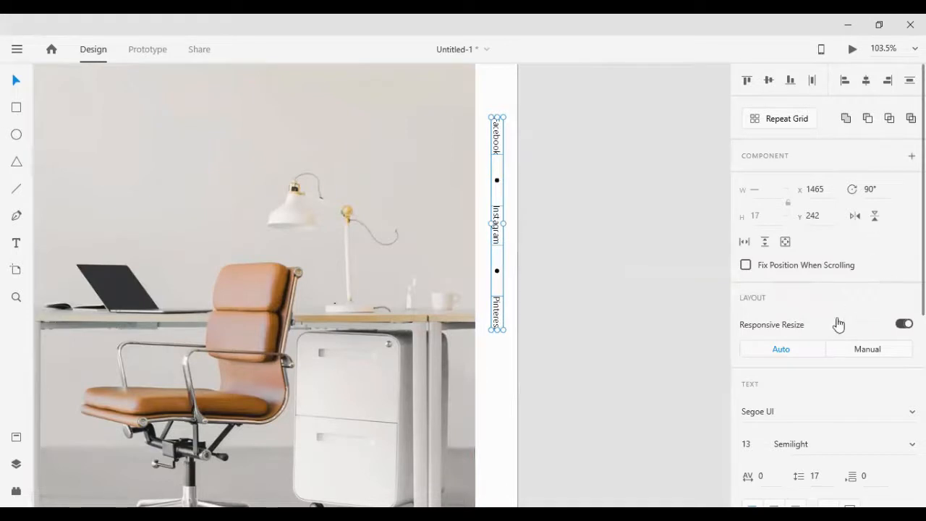
left_click(839, 443)
left_click(831, 272)
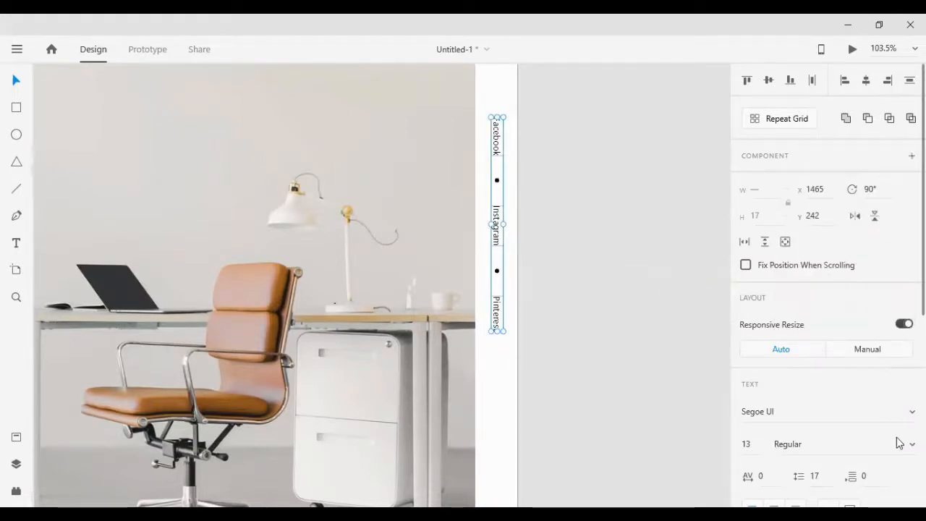
left_click(839, 443)
left_click(833, 331)
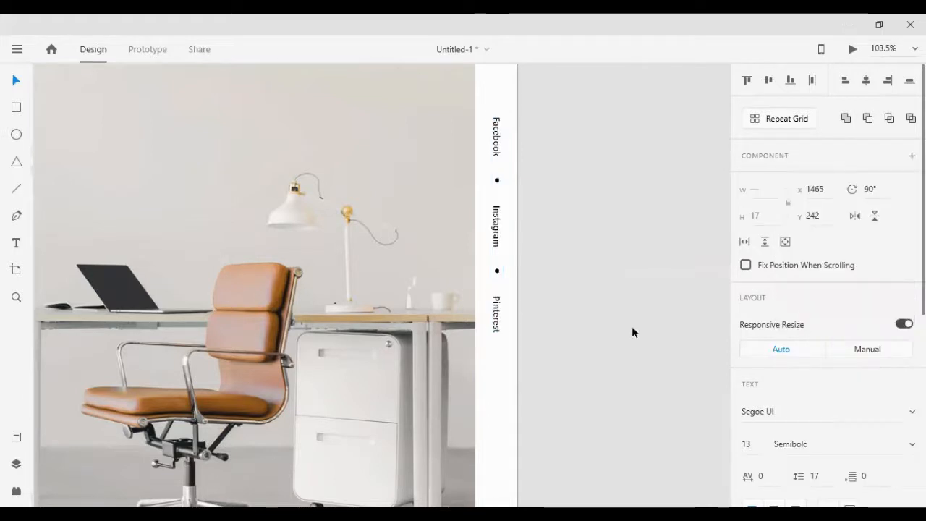
left_click(632, 331)
scroll(516, 272, "down", 2)
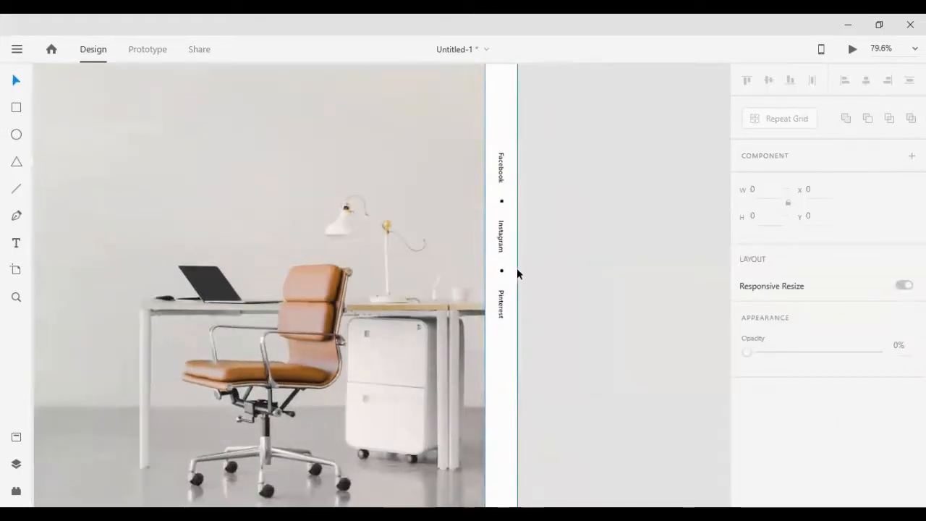
scroll(527, 272, "up", 2)
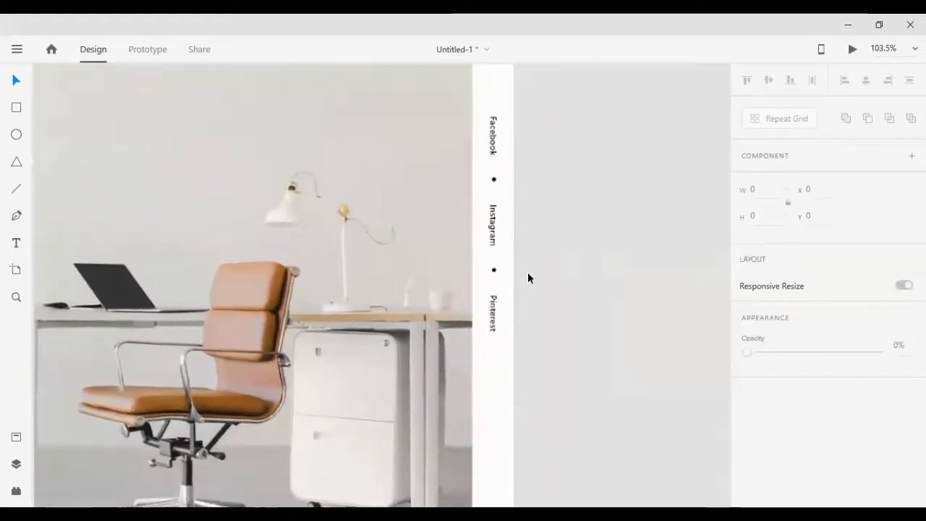
scroll(528, 272, "down", 2)
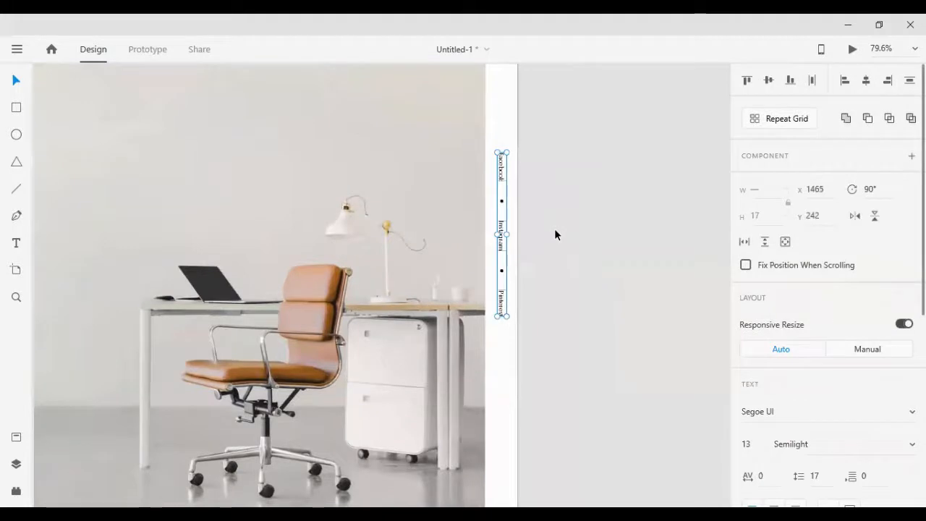
left_click(554, 229)
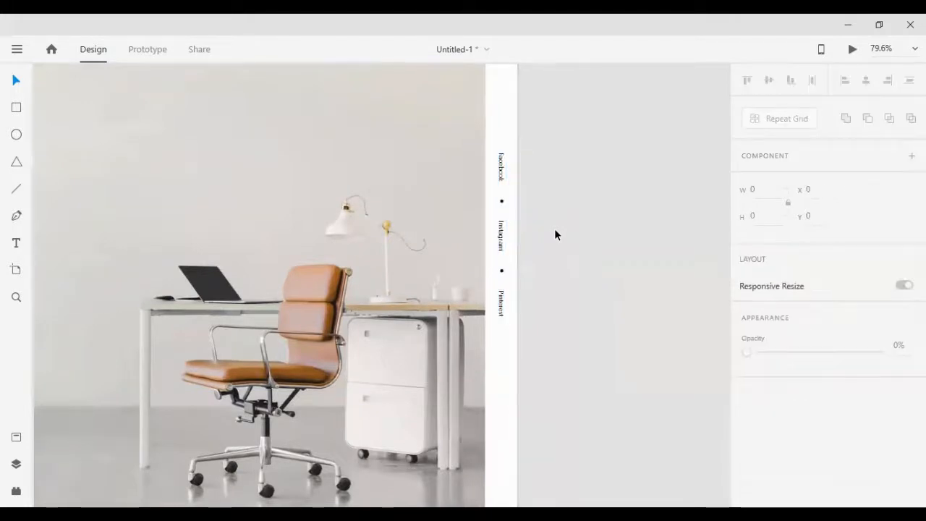
Step: Set the font weight of the Instagram, Pinterest and Facebook labels to Regular
left_click(499, 244)
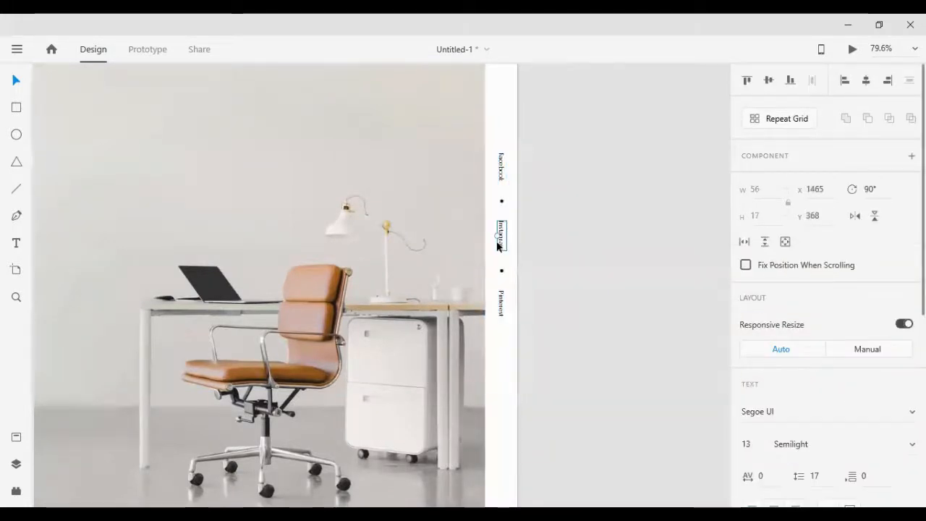
left_click(500, 302, "shift")
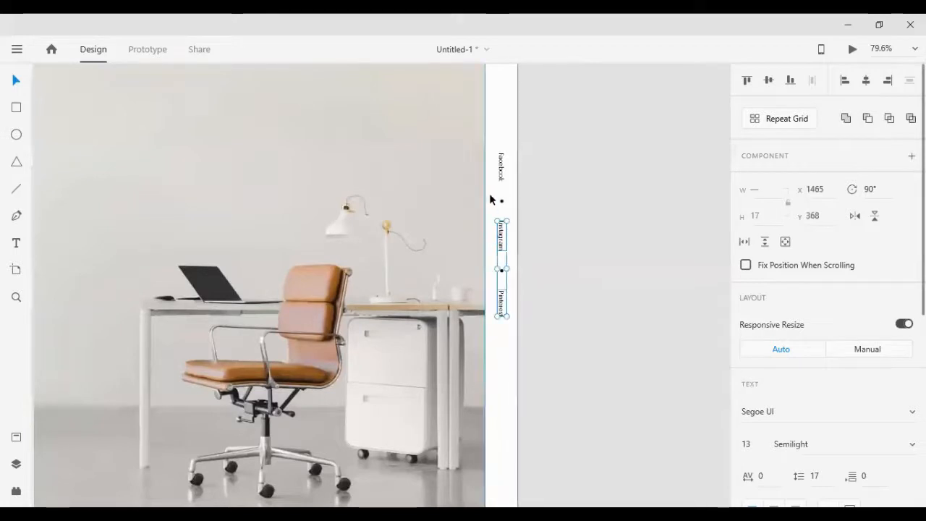
left_click(502, 177, "shift")
scroll(825, 289, "down", 5)
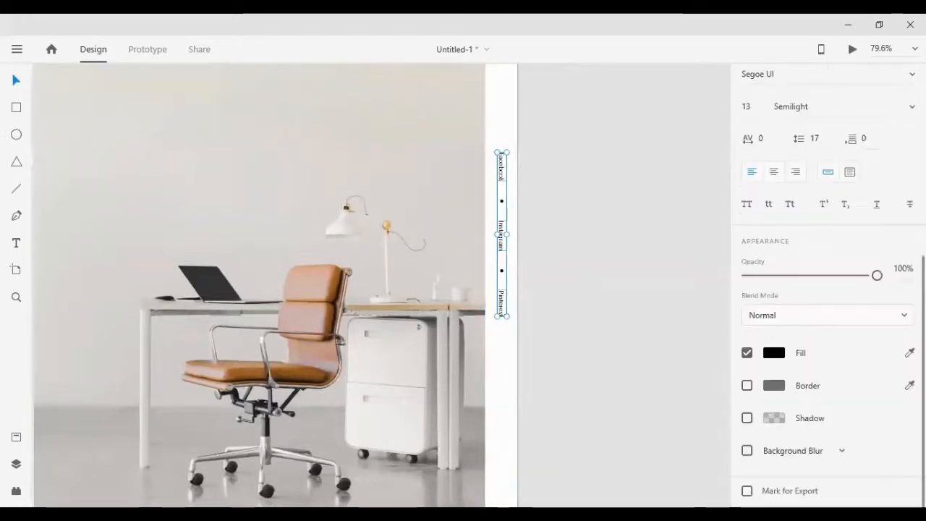
left_click(904, 109)
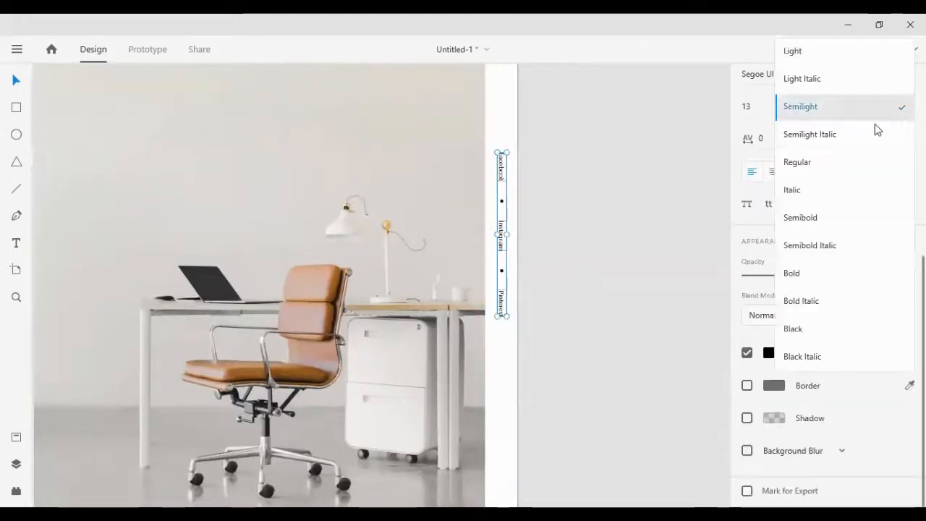
left_click(800, 164)
left_click(582, 227)
Step: Move the Pinterest label straight down to Y 537 on the white panel
scroll(564, 188, "up", 1)
left_click_drag(554, 146, 606, 326)
left_click(497, 338)
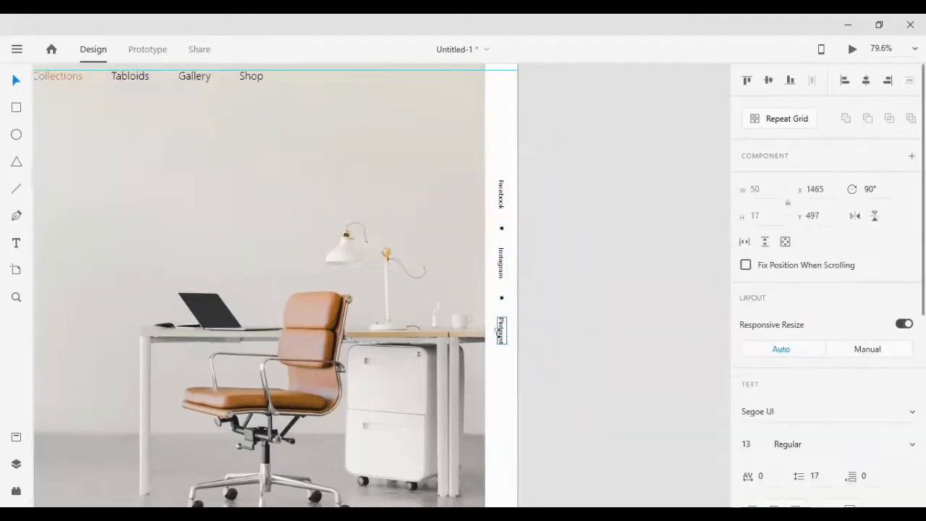
key("shift+Down")
key("shift+Down")
key("shift+Down")
key("shift+Down")
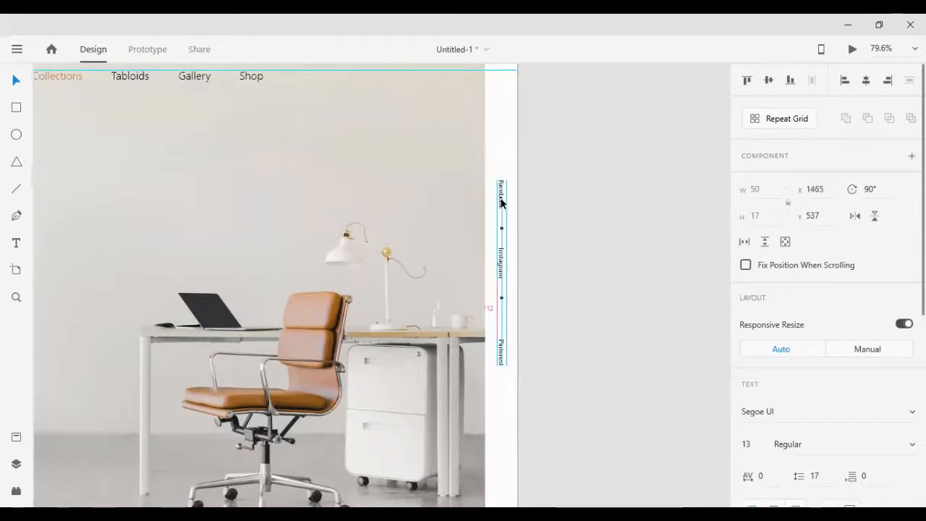
Step: Move the Facebook label straight up to Y 202 on the white panel
left_click(501, 192)
key("shift+Up")
key("shift+Up")
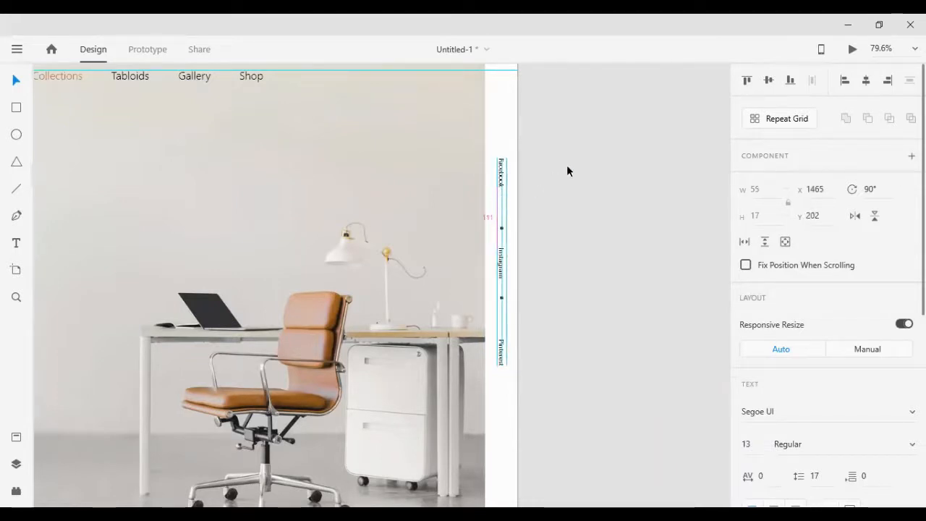
Step: Distribute the three social labels and two dots evenly in the vertical direction and group them
left_click_drag(573, 161, 497, 353)
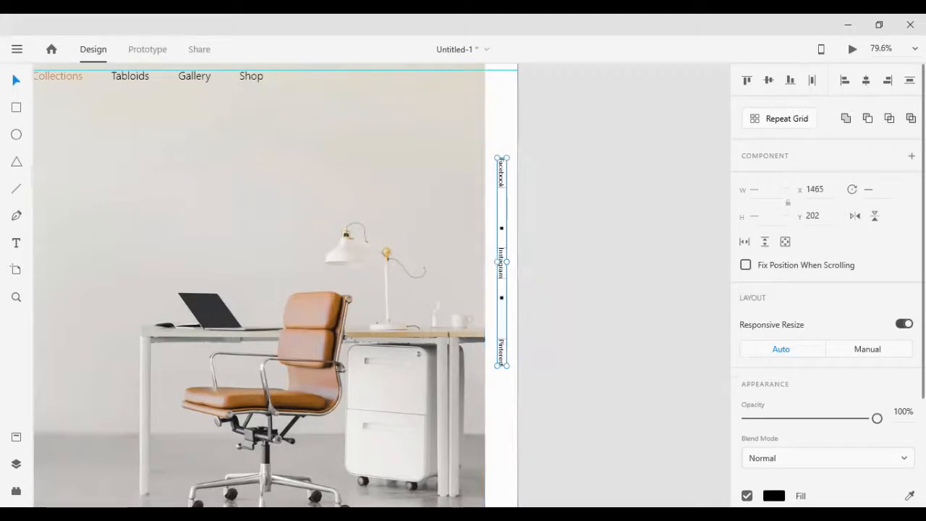
left_click(909, 81)
key("ctrl+g")
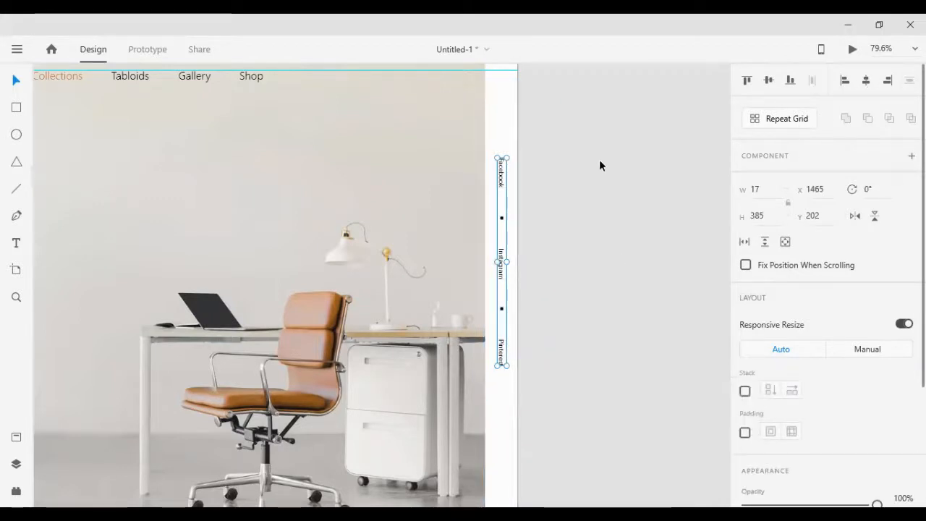
Step: Centre the social links group vertically on the white side panel
left_click(502, 128)
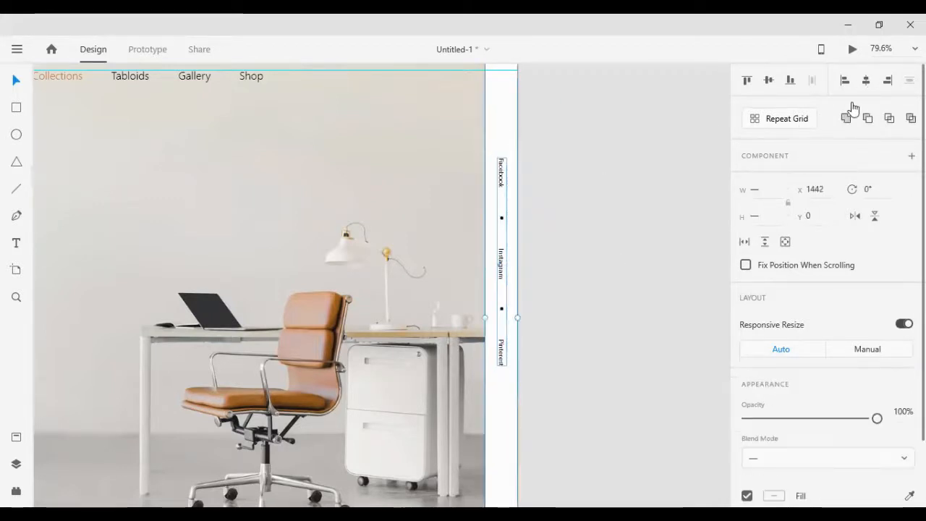
left_click(768, 80)
left_click(588, 222)
scroll(572, 239, "down", 3)
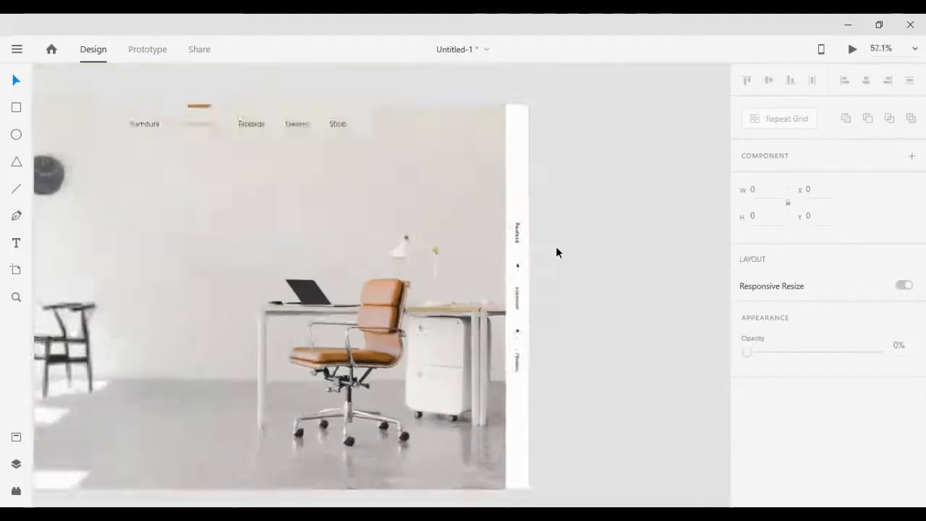
scroll(560, 259, "down", 1)
scroll(562, 243, "up", 2)
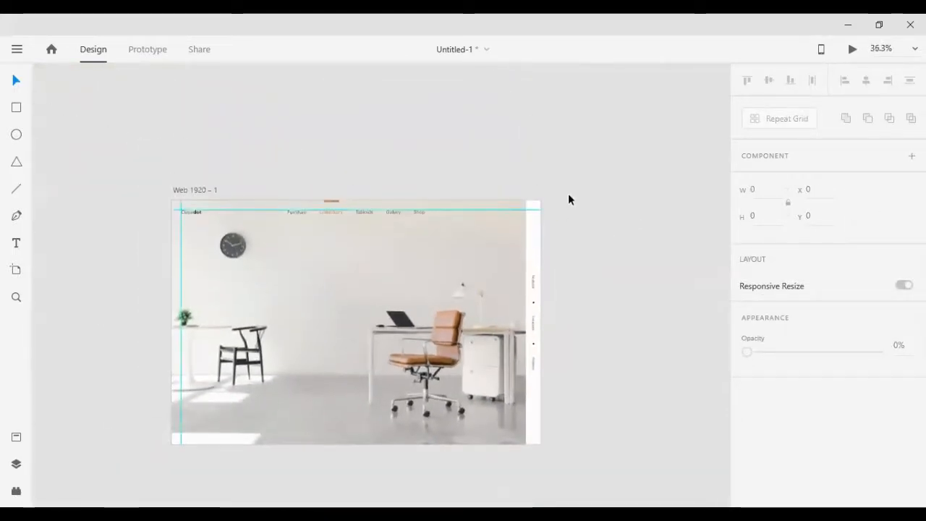
scroll(561, 231, "up", 6)
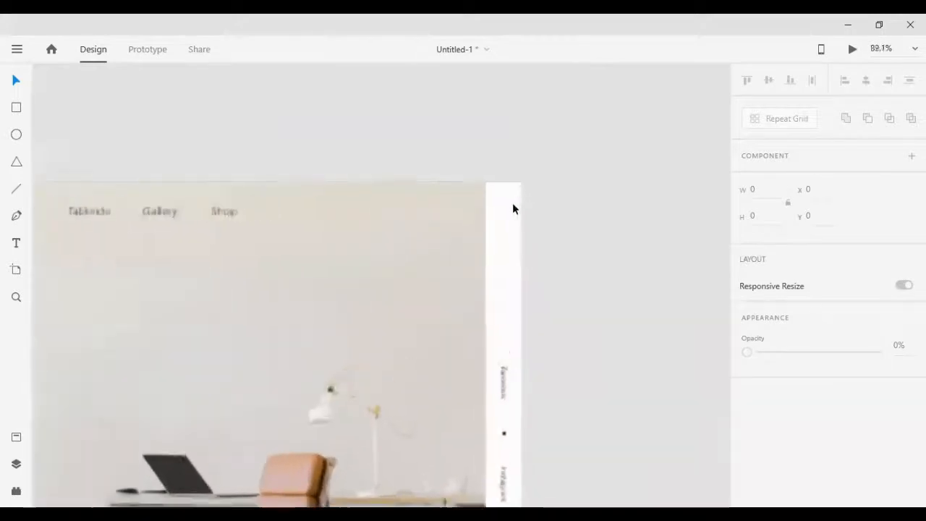
Step: Draw a horizontal line about 28.57 wide near the top of the white side panel with the Pen tool
scroll(496, 215, "up", 1)
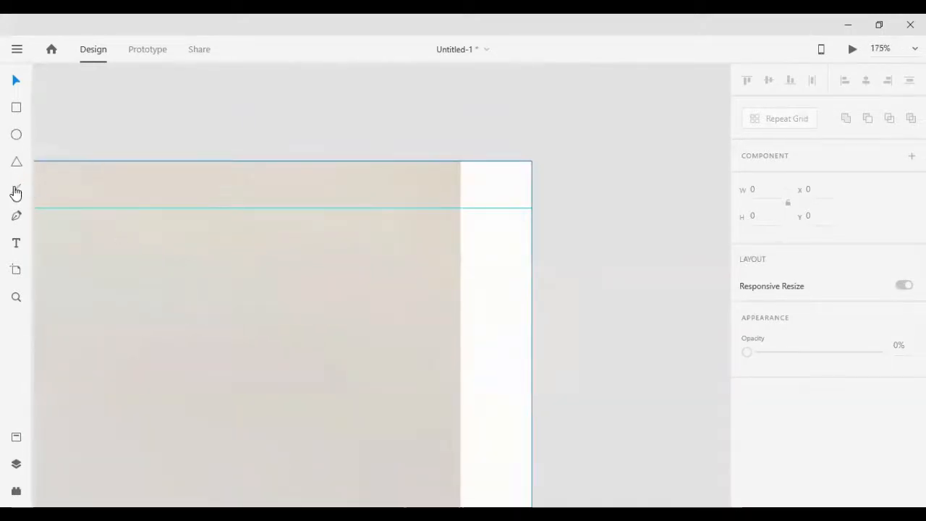
left_click(16, 215)
left_click(480, 217)
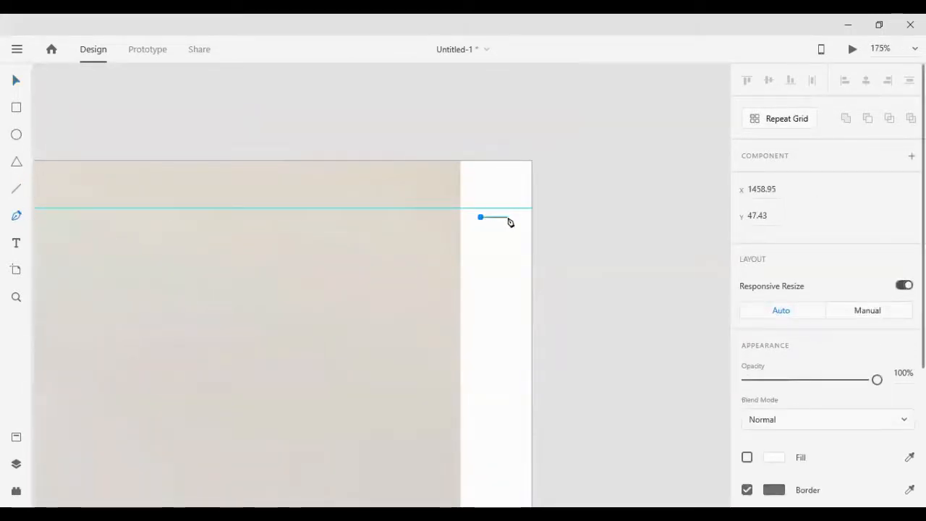
left_click(515, 217)
left_click(18, 81)
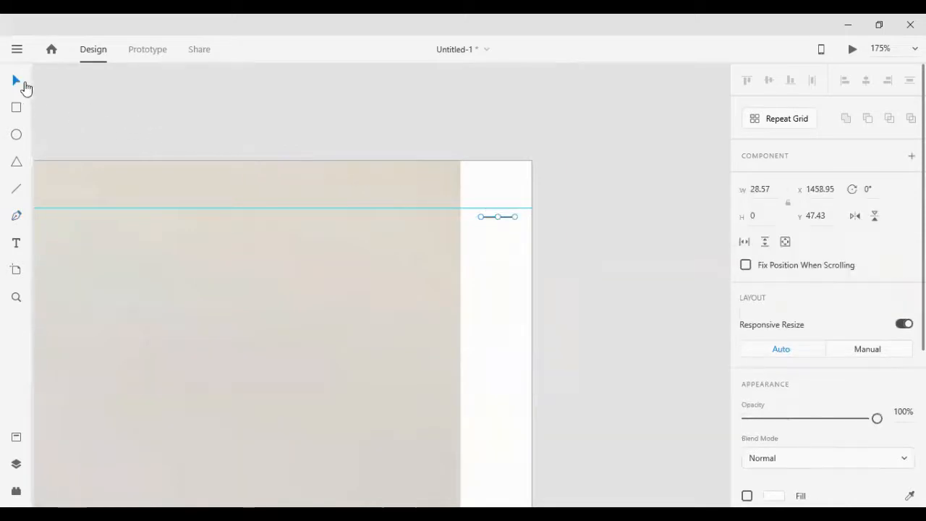
Step: Duplicate the line 10 px lower and shorten the copy's width to 18.57
key("shift+Down")
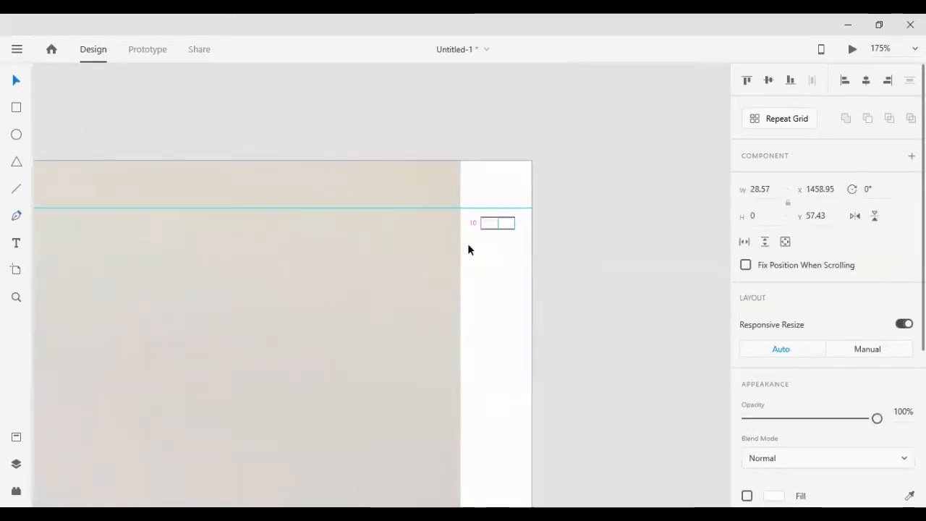
left_click(773, 188)
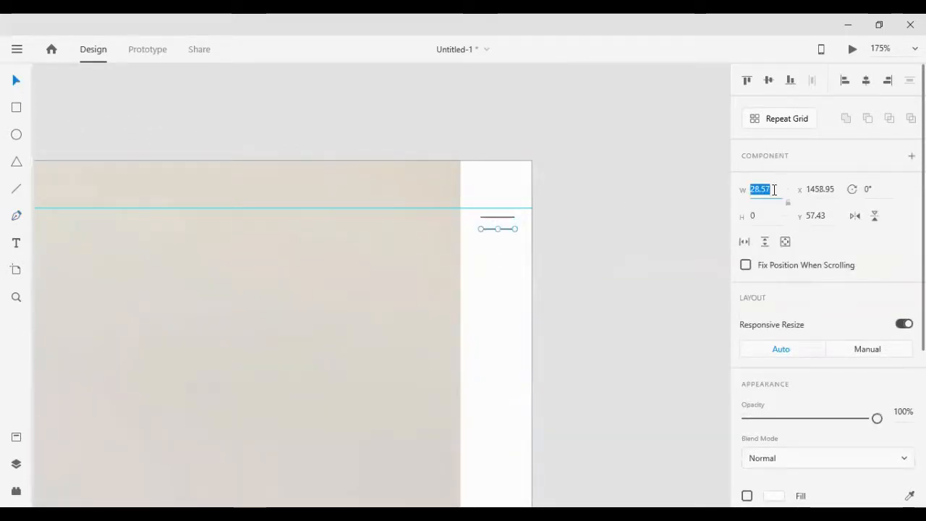
key("shift+Down")
key("shift+Up")
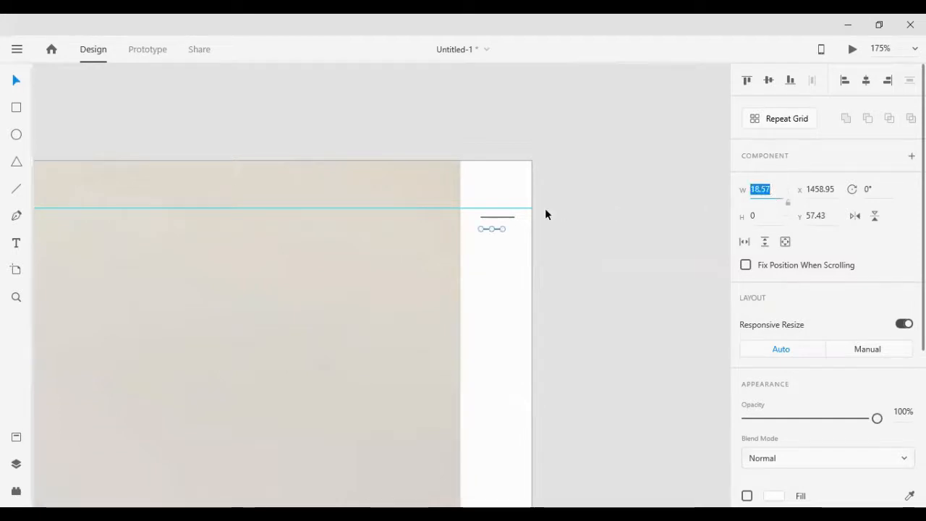
left_click(545, 207)
Step: Duplicate the long line and place the copy 20 px lower at Y 67.43, under the short line
left_click(506, 217)
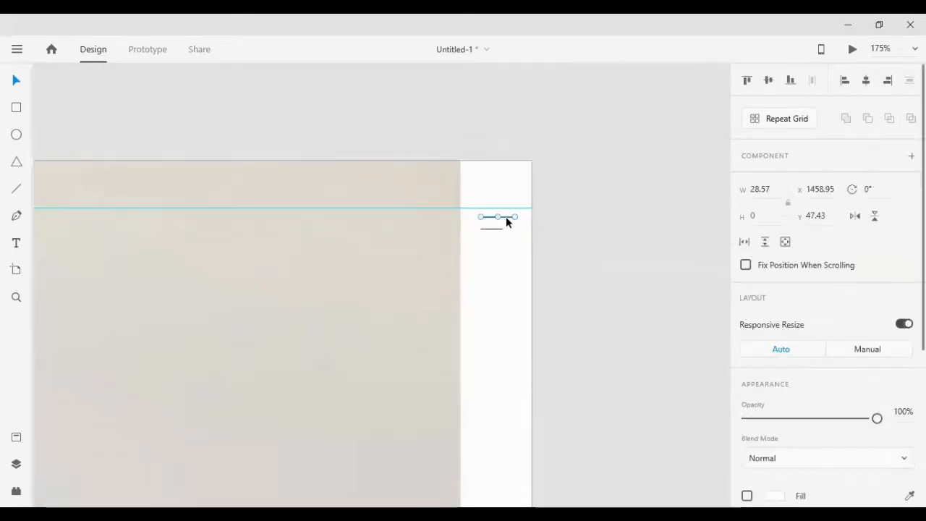
key("ctrl+d")
key("shift+Down")
key("shift+Down")
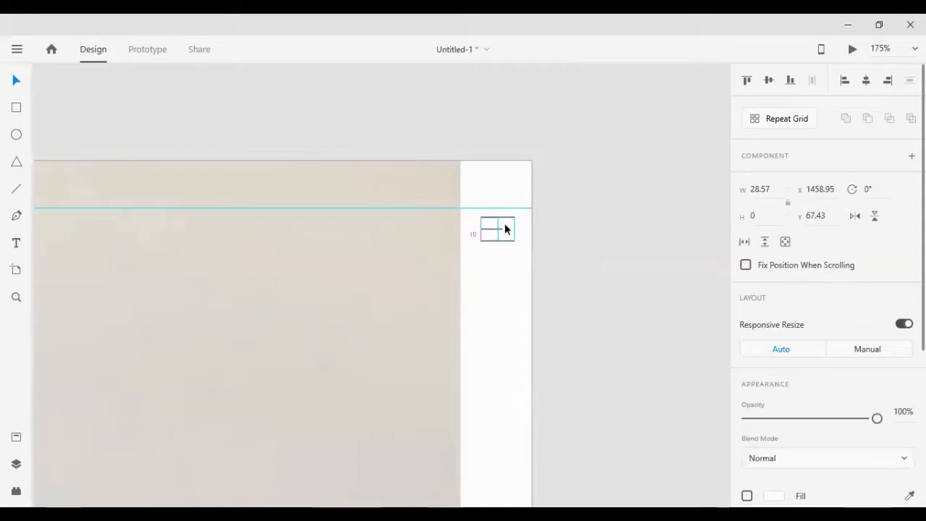
Step: Select all three menu lines and align their centres horizontally
left_click(496, 226, "shift")
left_click(507, 215, "shift")
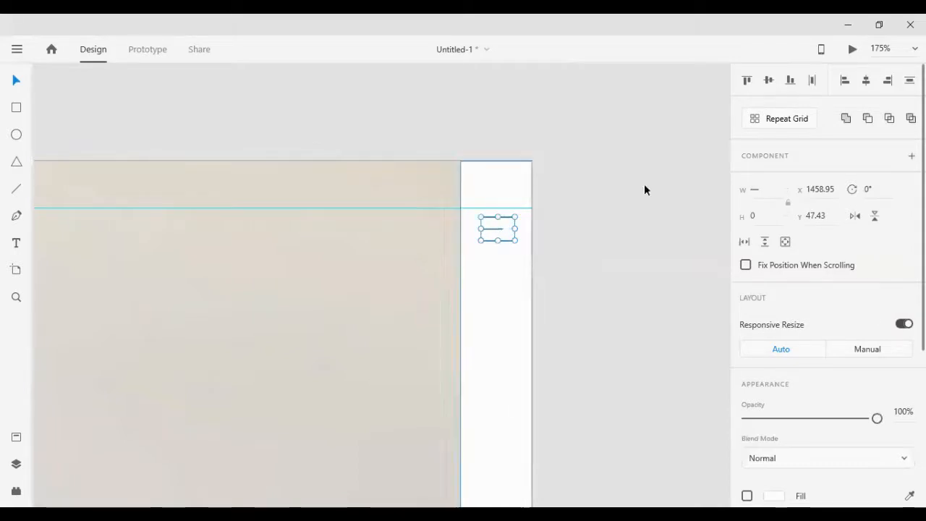
left_click(866, 80)
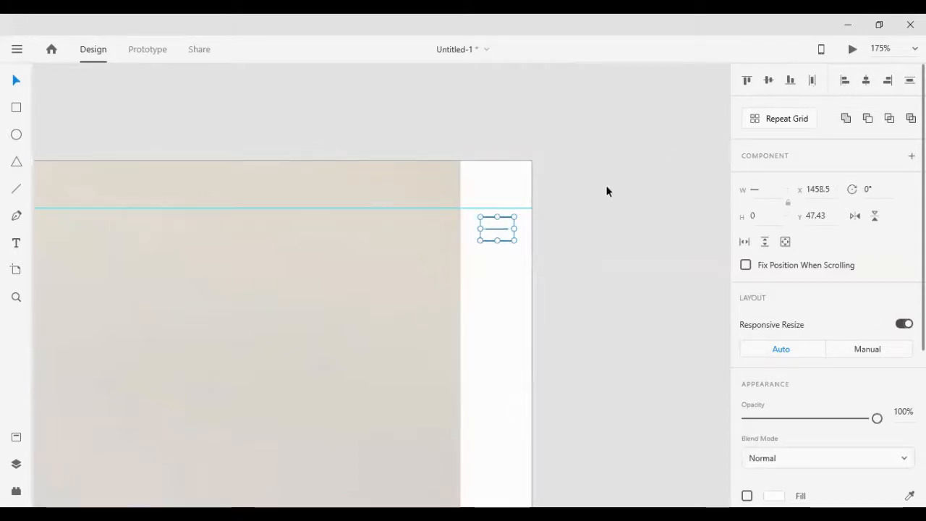
left_click(606, 190)
Step: Nudge the two lower menu lines up for tighter, even gaps, with the short middle line at Y 54.43
left_click(497, 240)
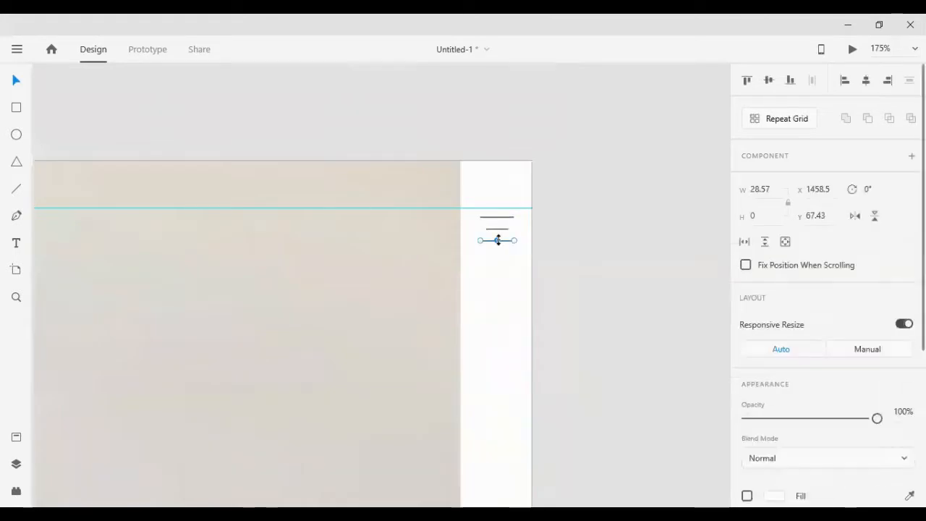
key("shift+Up")
key("shift+Down")
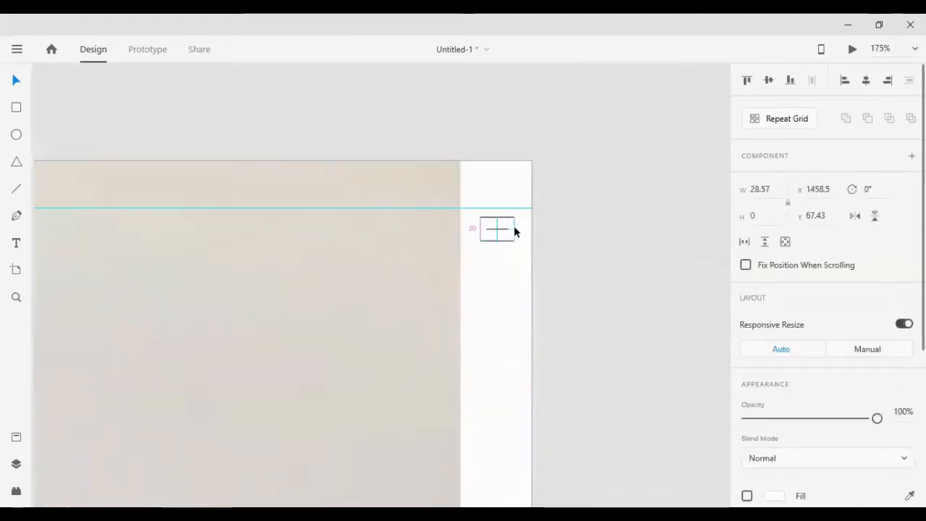
key("Up")
key("Up")
key("Up")
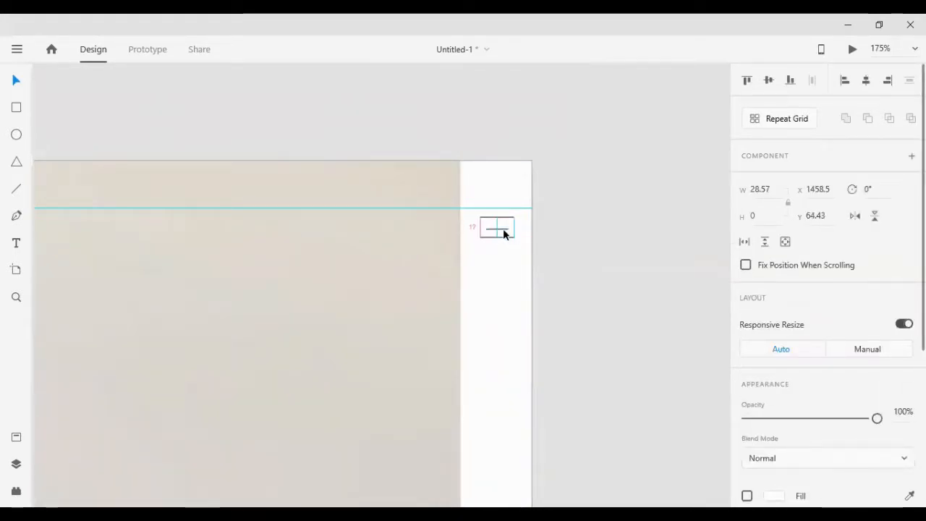
left_click(497, 229, "shift")
key("Up")
key("Up")
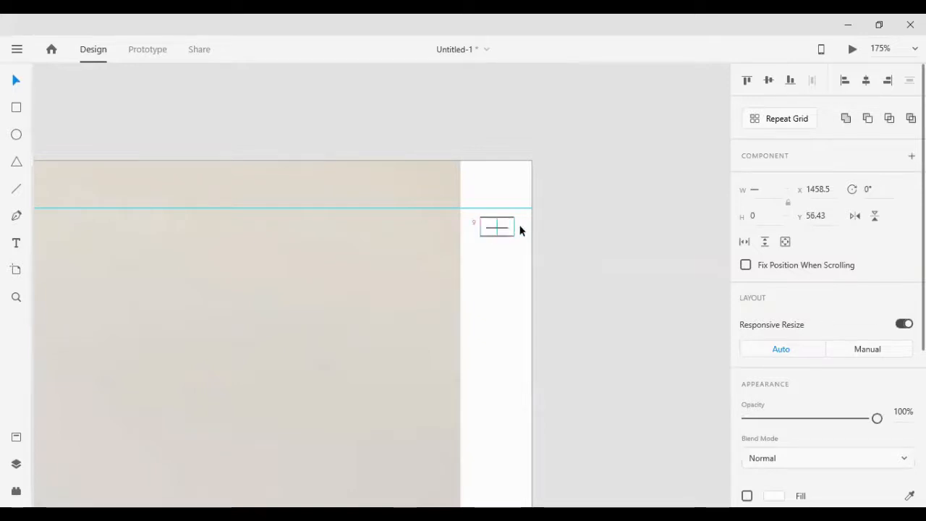
left_click(583, 227)
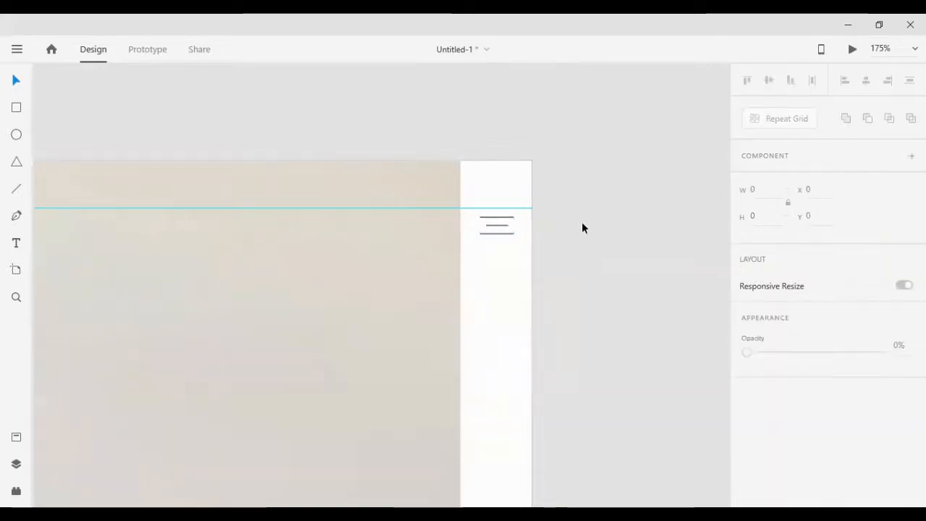
Step: Delete the lowest long line and move the two remaining lines down so the long one is at Y 57.43
left_click(507, 234)
key("Delete")
left_click(504, 226)
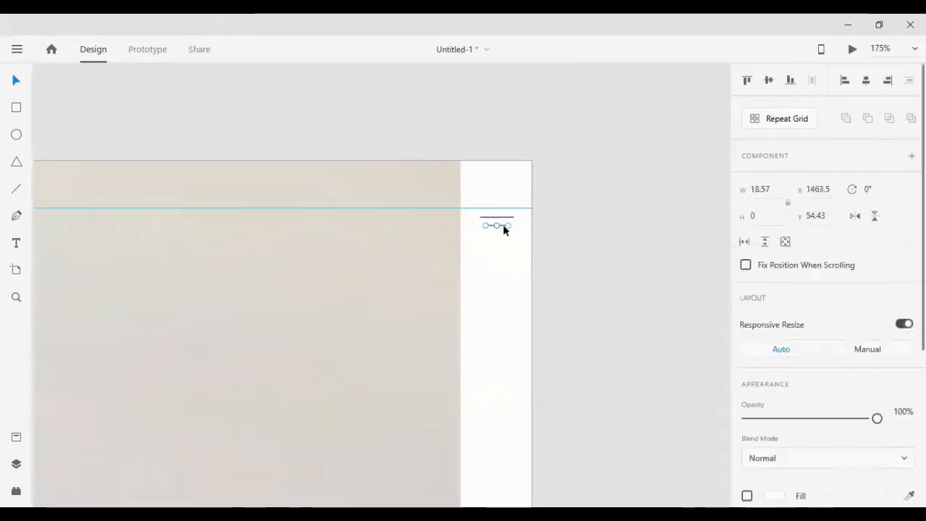
left_click(499, 217, "shift")
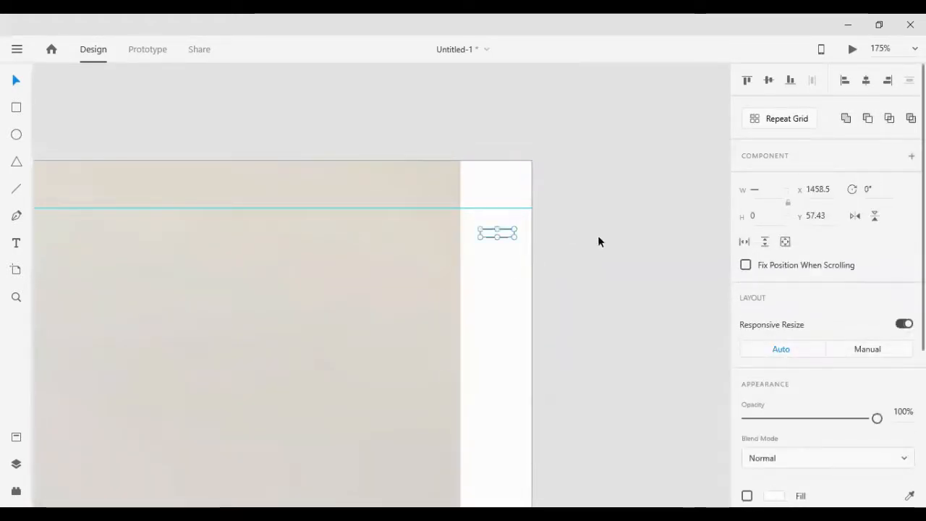
left_click(597, 235)
Step: Duplicate the short line and place the copy above the long line at Y 50.43
left_click(502, 236)
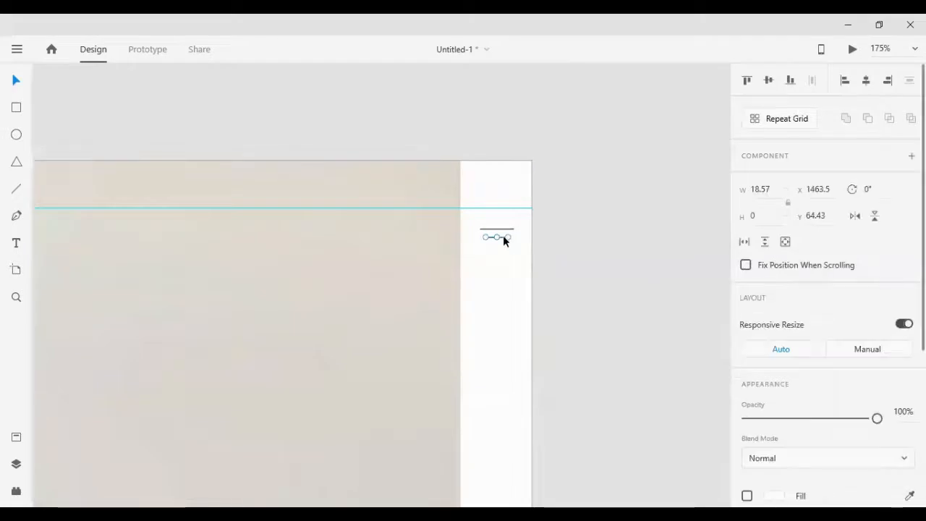
key("shift+Up")
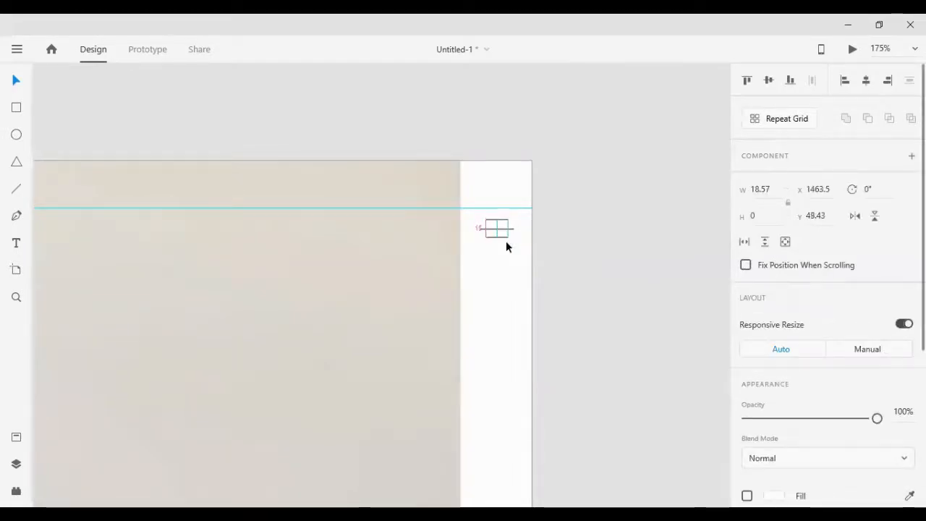
left_click(565, 209)
Step: Group the three lines into one menu icon and narrow it to about 26.17 wide
left_click_drag(565, 209, 495, 261)
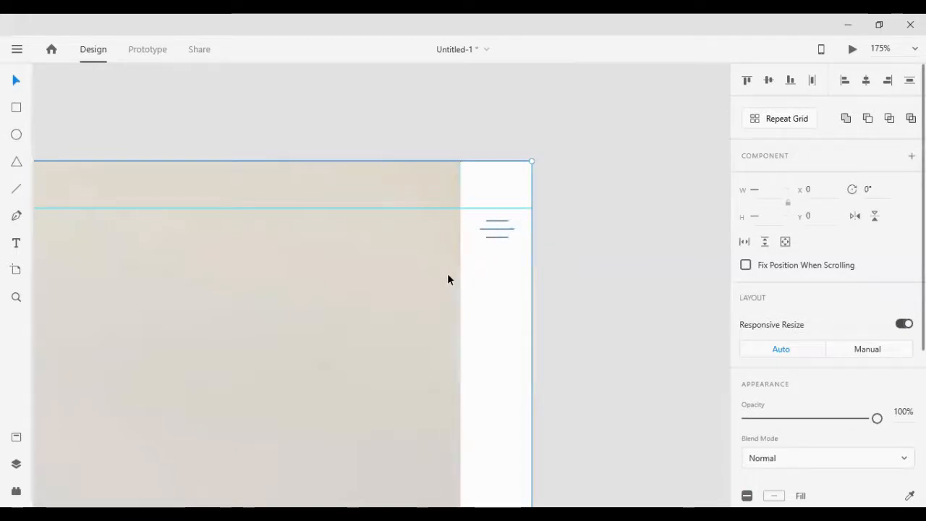
key("ctrl+g")
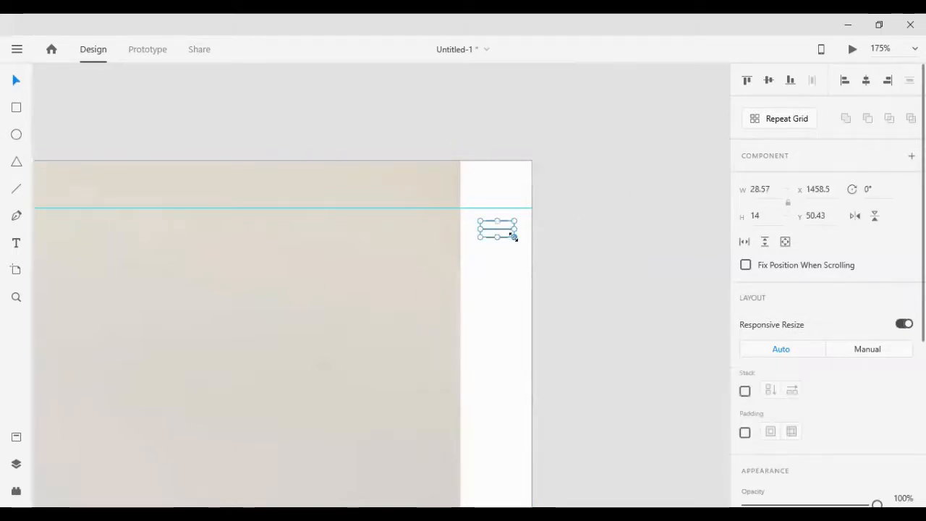
left_click(564, 234)
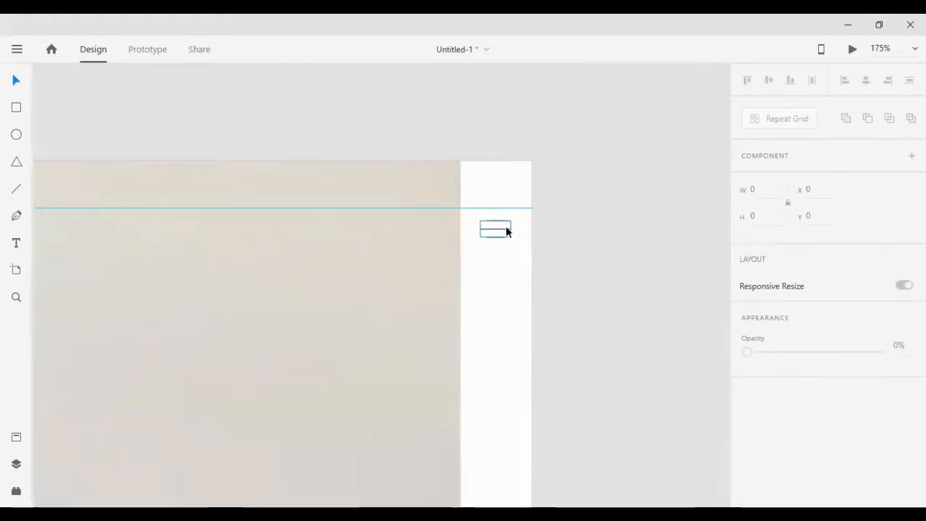
Step: Centre the menu icon horizontally on the white panel and move it straight up to the horizontal guide
left_click_drag(566, 224, 426, 289)
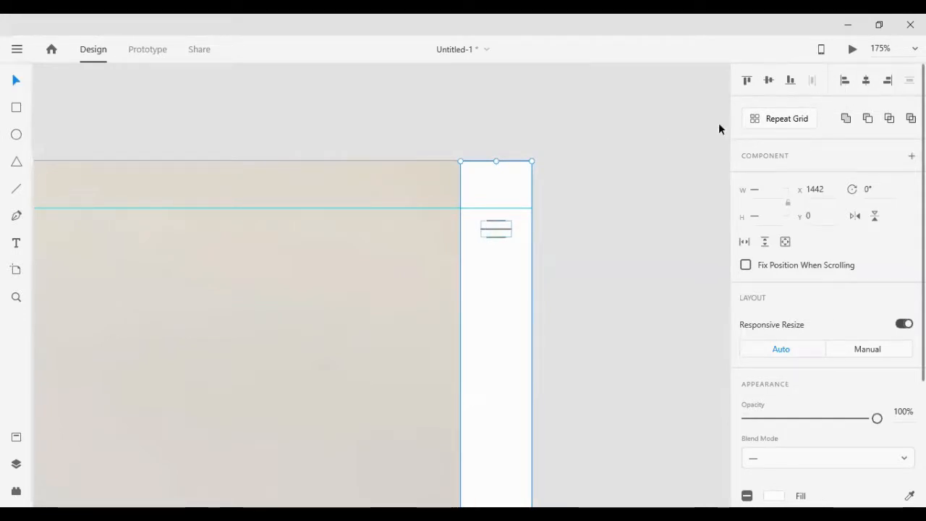
left_click(496, 234)
left_click_drag(496, 234, 495, 230)
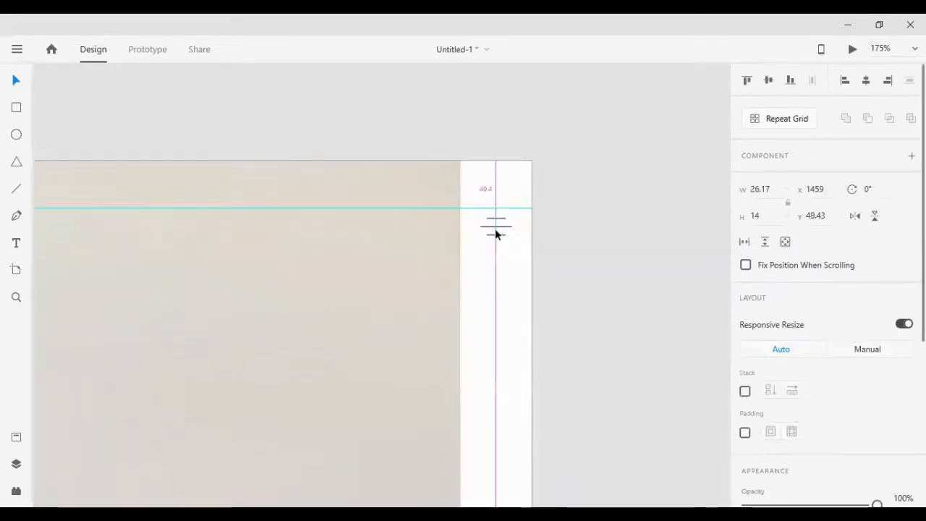
key("Up")
key("Up")
key("Up")
key("Up")
key("Up")
key("Up")
key("Up")
key("Up")
left_click(583, 194)
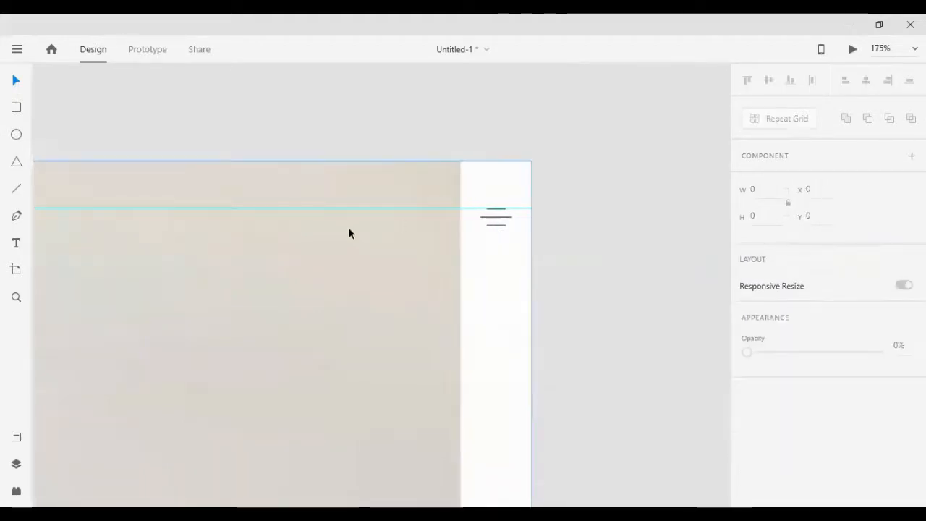
Step: Examine the lower end of the white side panel and the layout of the whole artboard
scroll(349, 239, "down", 3)
scroll(325, 311, "down", 3)
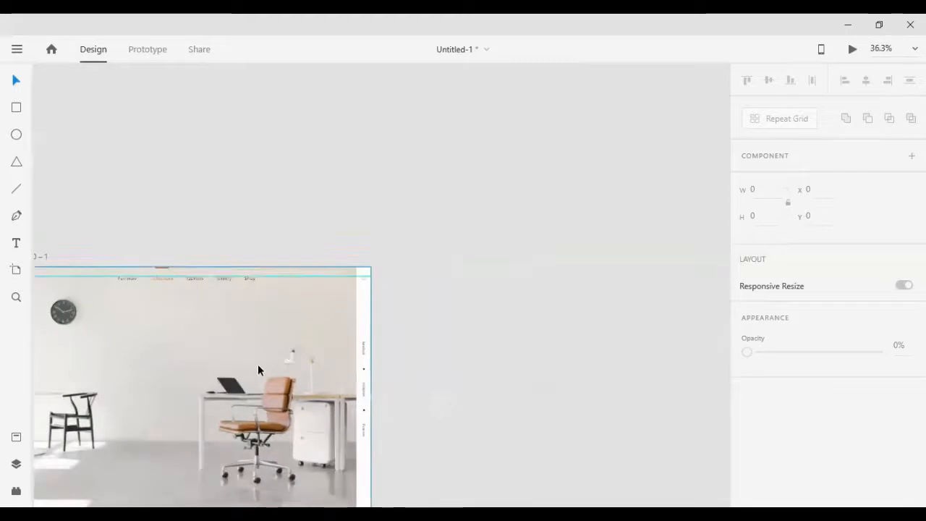
scroll(344, 352, "down", 3)
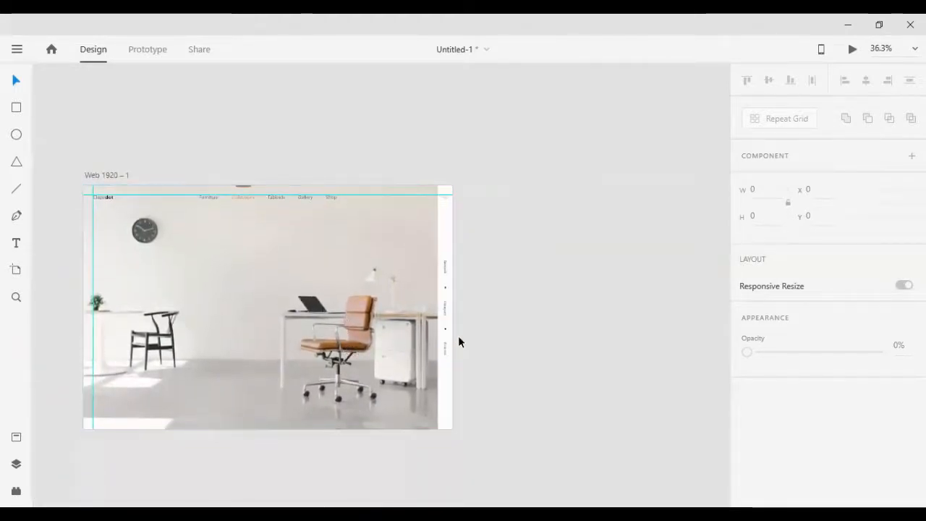
scroll(442, 426, "down", 1)
scroll(442, 434, "up", 5)
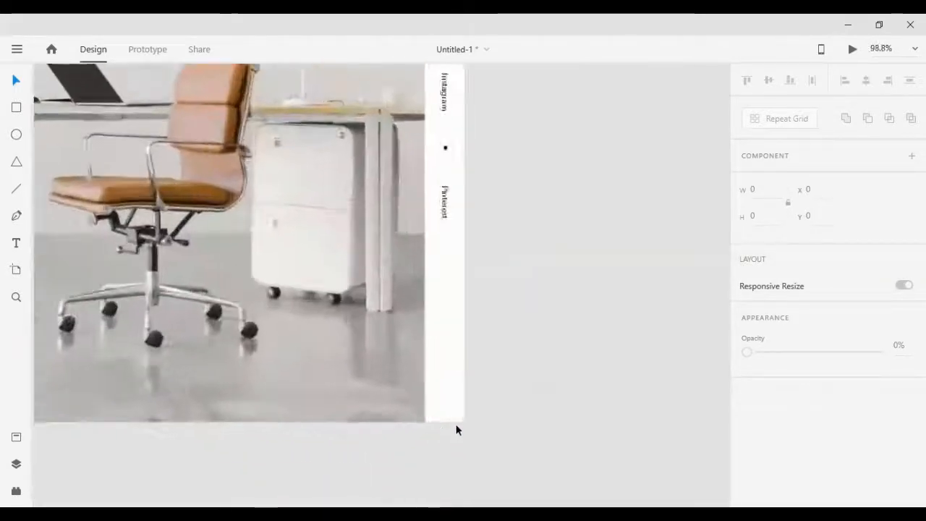
scroll(456, 430, "down", 2)
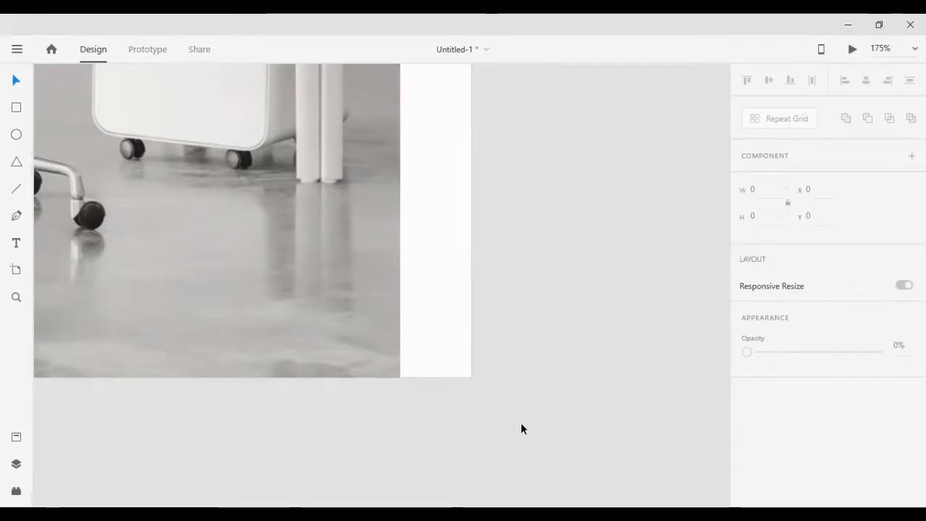
scroll(393, 335, "down", 5)
scroll(311, 304, "left", 5)
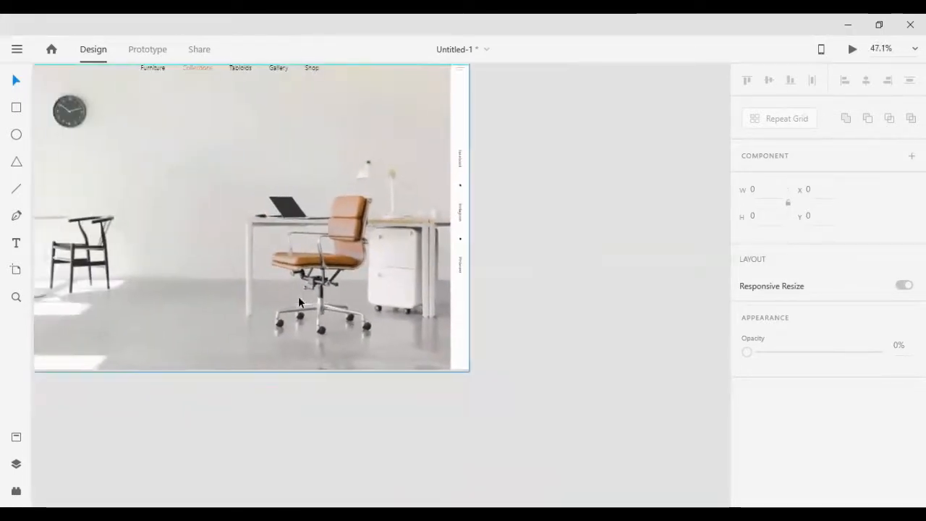
scroll(326, 257, "up", 2)
scroll(330, 252, "up", 1)
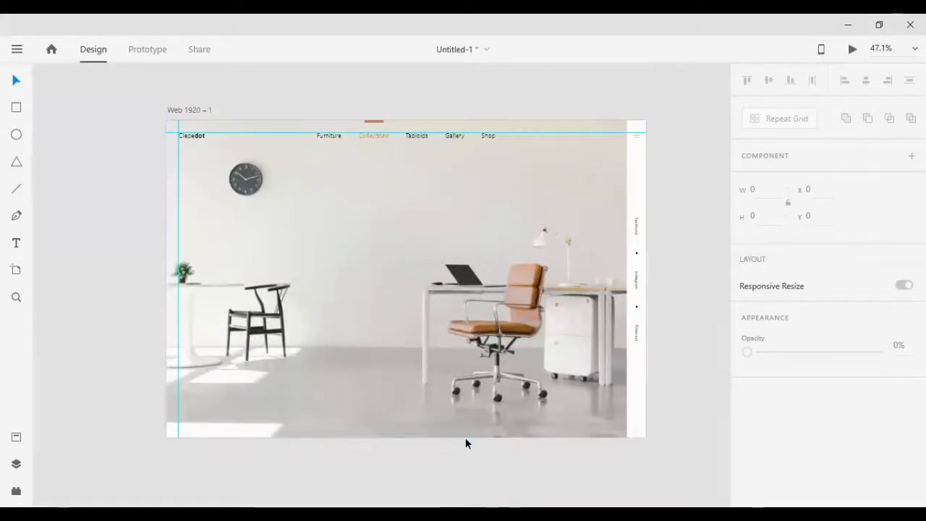
scroll(557, 362, "right", 1)
Step: Move the social links group straight up the white side panel, closer to the menu icon
left_click(630, 329)
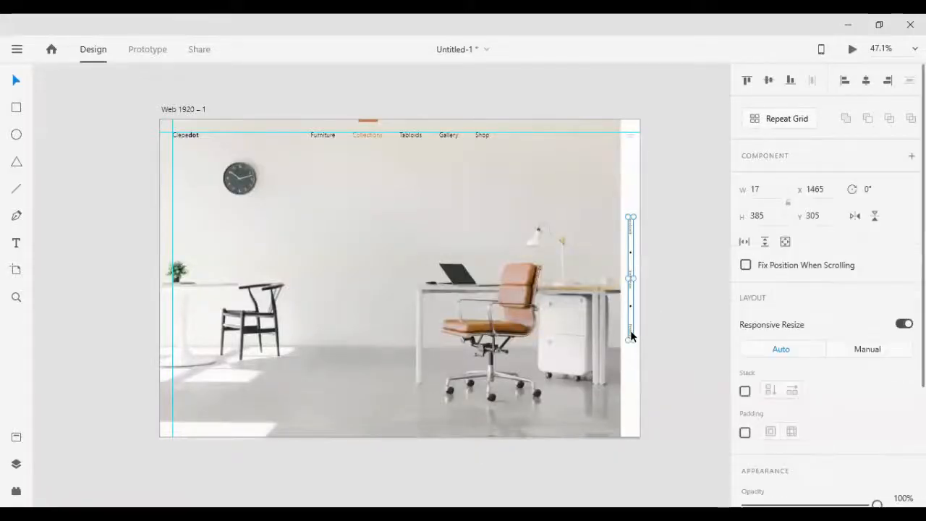
key("shift+Up")
key("shift+Up")
key("shift+Up")
key("shift+Up")
key("shift+Up")
key("shift+Up")
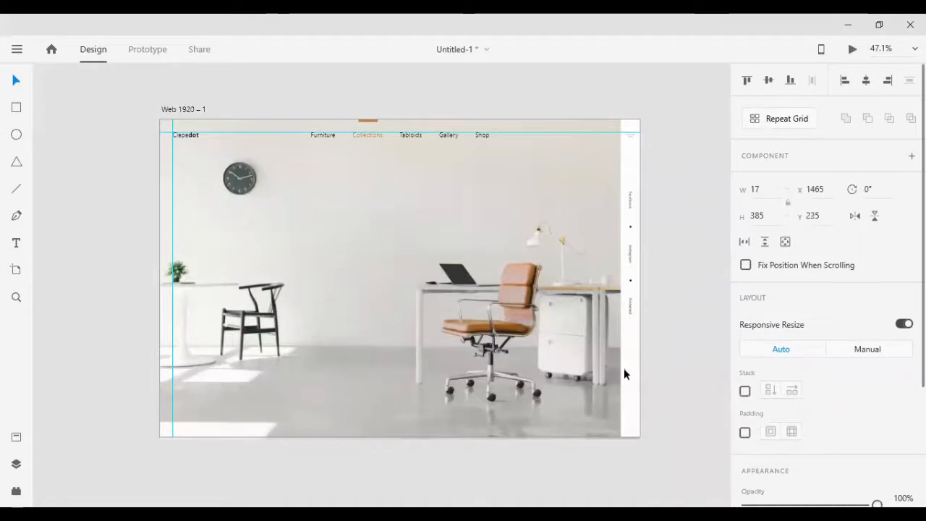
left_click(632, 372)
Step: Move the office photo straight up to Y -80, leaving a blank strip along the artboard's lower edge
left_click(611, 348)
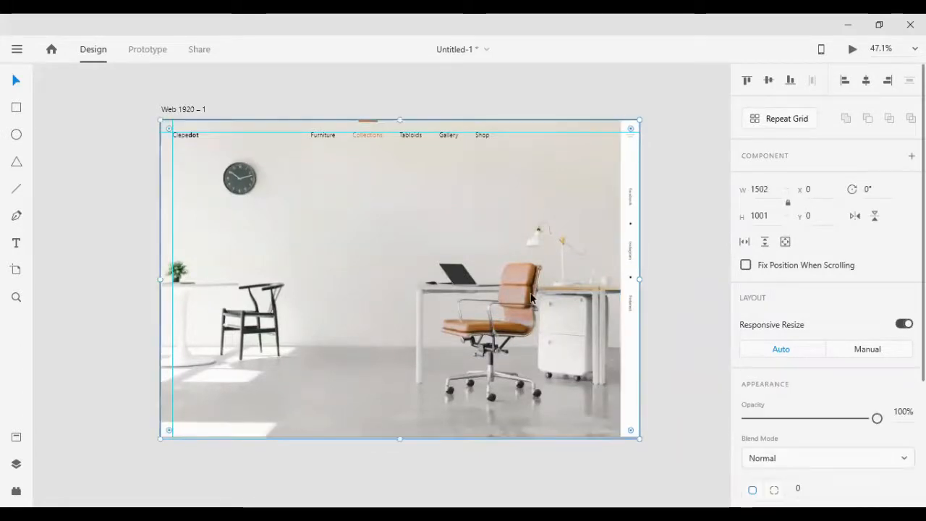
key("shift+Up")
key("shift+Up")
key("shift+Up")
key("shift+Up")
key("shift+Up")
key("shift+Up")
key("shift+Up")
key("shift+Up")
key("shift+Up")
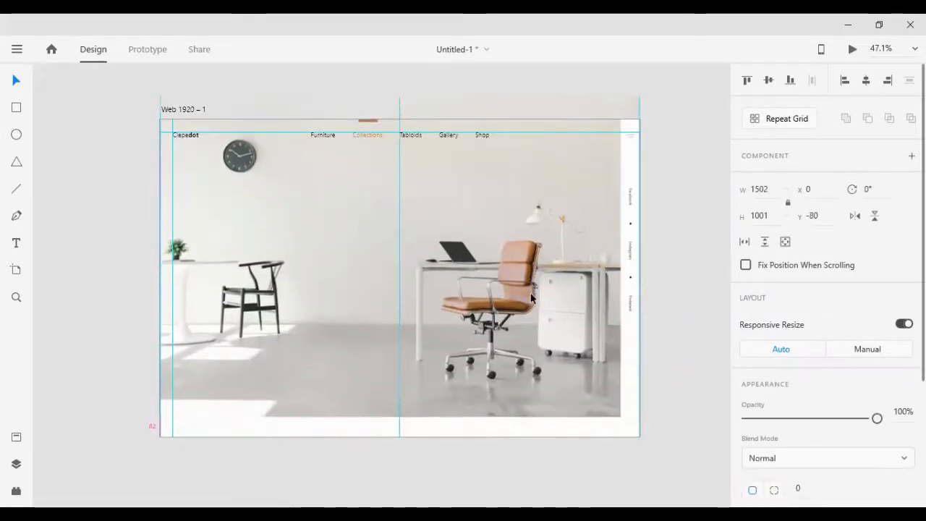
Step: Shorten the artboard to a height of 906, ending at the photo's lower edge, and shorten the white side panel to match
left_click(683, 339)
left_click(536, 428)
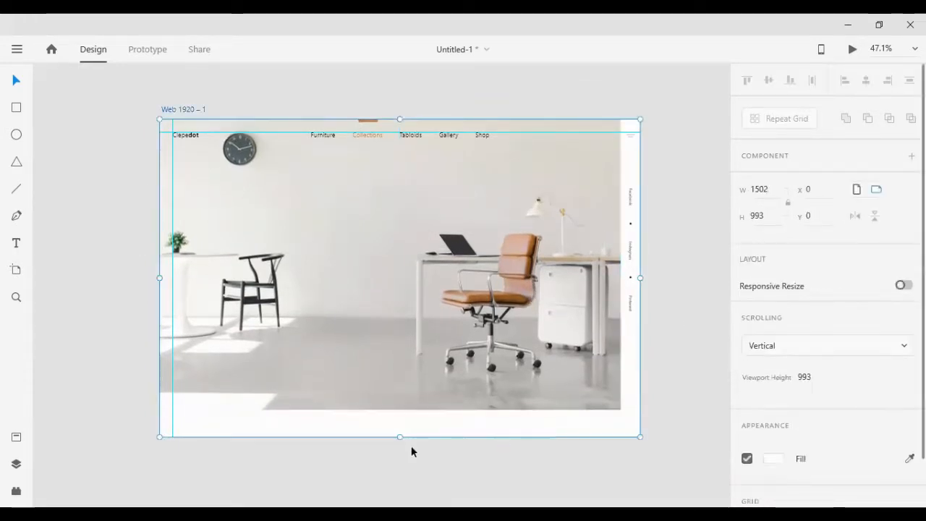
left_click(395, 424)
left_click_drag(399, 436, 400, 409)
left_click(394, 420)
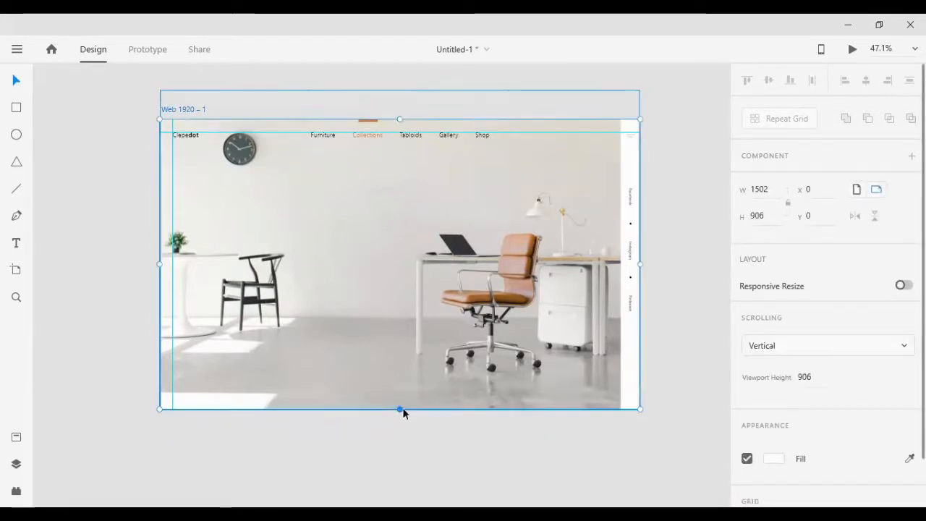
left_click(671, 286)
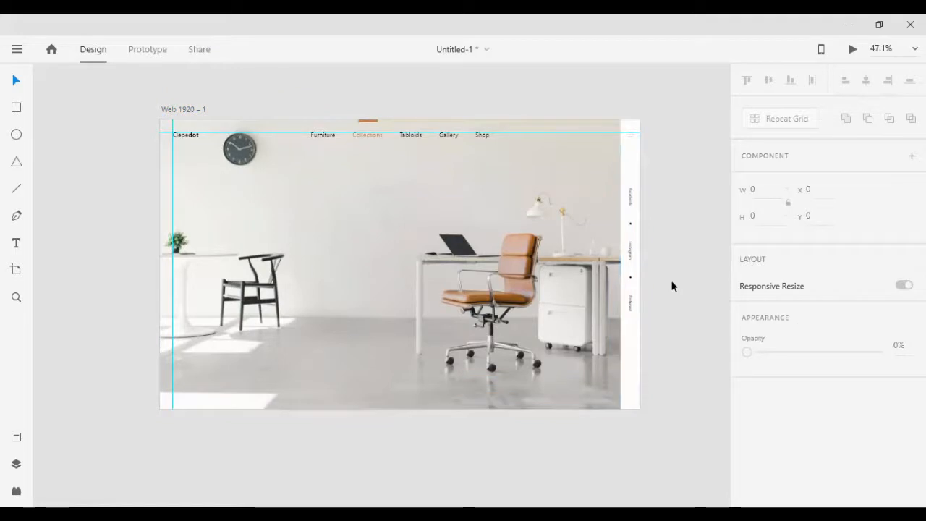
left_click(622, 359)
left_click_drag(628, 438, 629, 409)
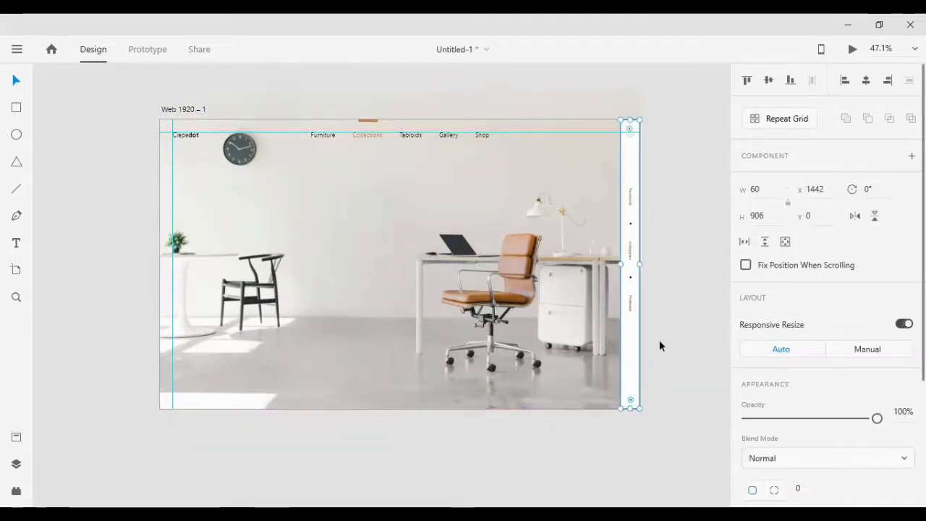
left_click(658, 202)
left_click_drag(659, 197, 619, 298)
left_click_drag(619, 277, 621, 287)
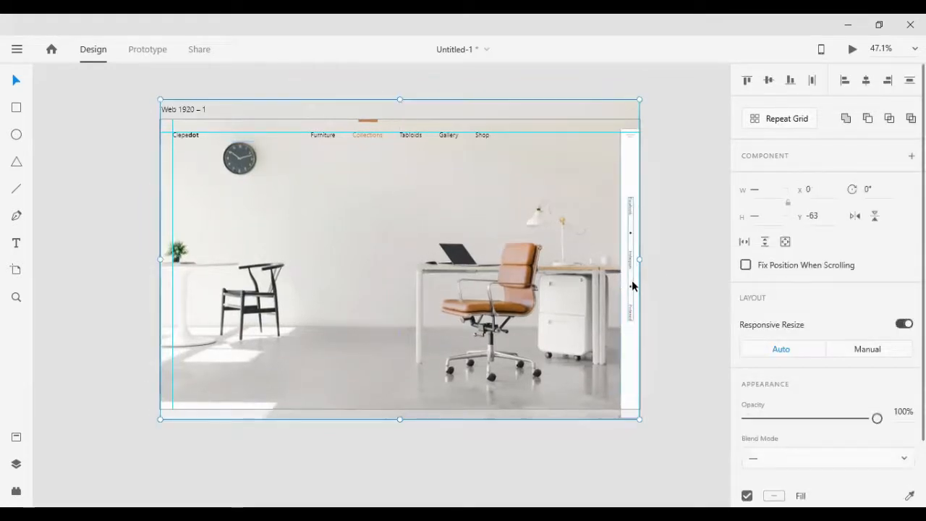
key("ctrl+z")
key("ctrl+z")
left_click(672, 225)
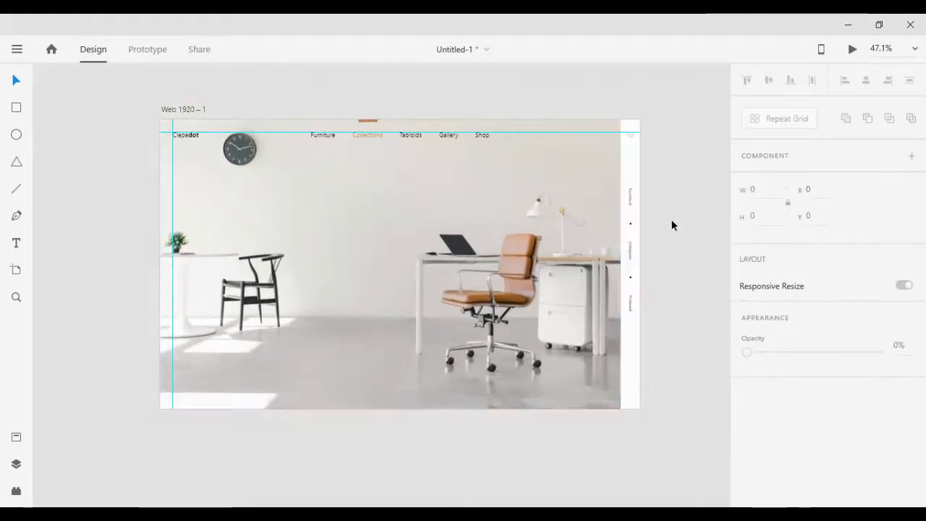
Step: Centre the social links vertically on the shortened white side panel
left_click_drag(672, 224, 626, 283)
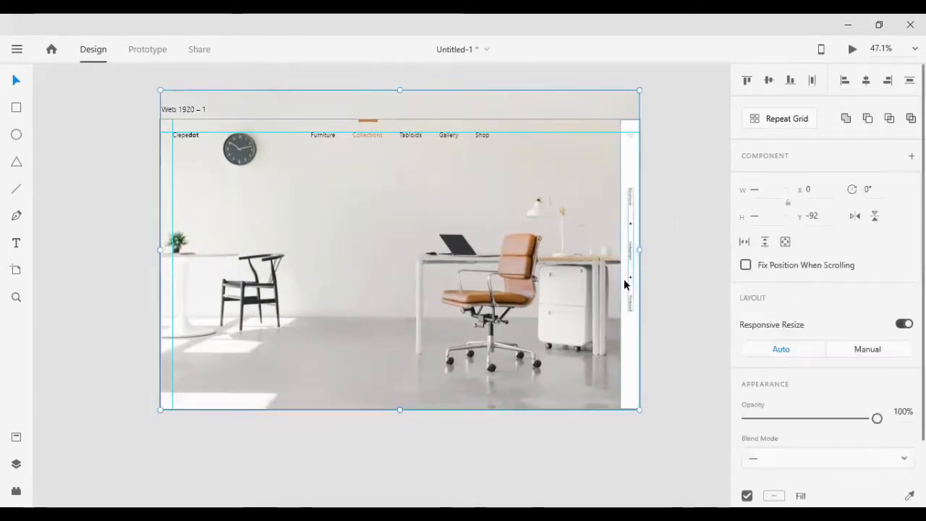
left_click(769, 82)
left_click(653, 167)
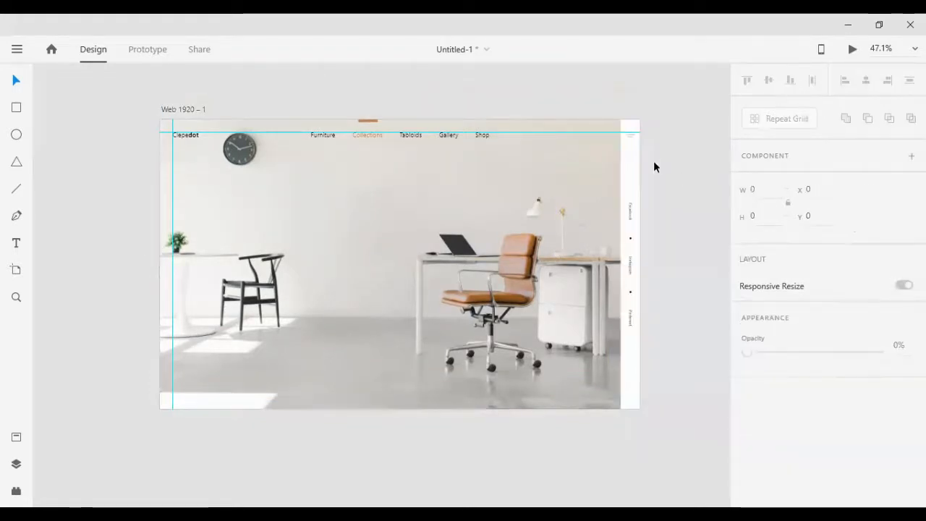
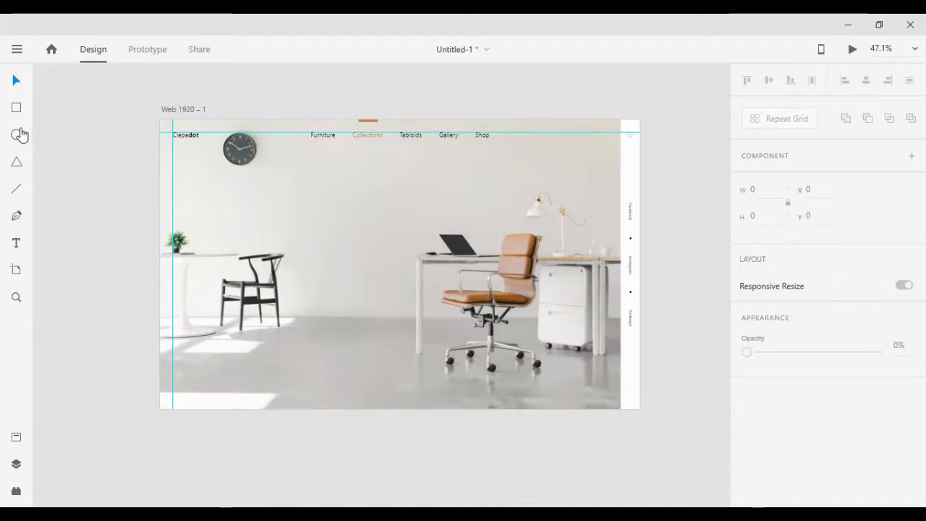
Step: Draw a white circle about 78 wide on the photo's floor area, between the two chairs
left_click_drag(292, 340, 319, 366)
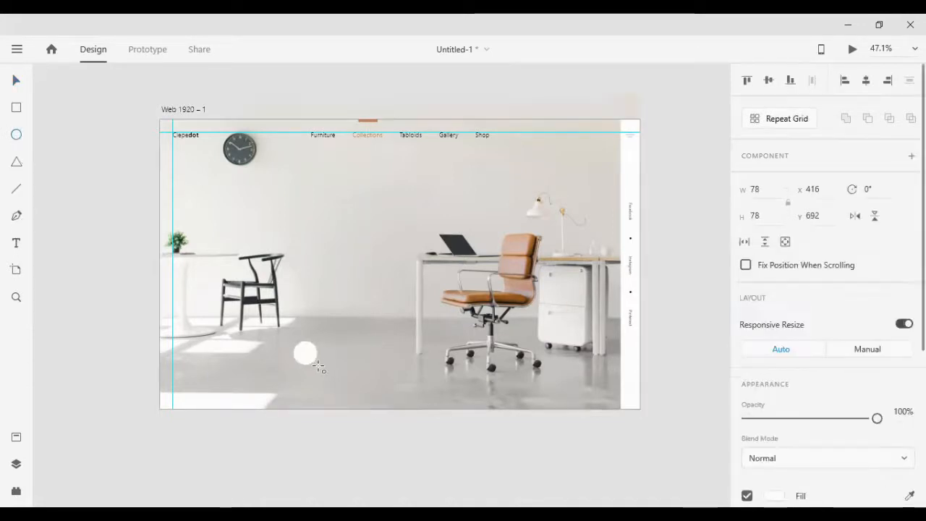
left_click(16, 79)
left_click(112, 247)
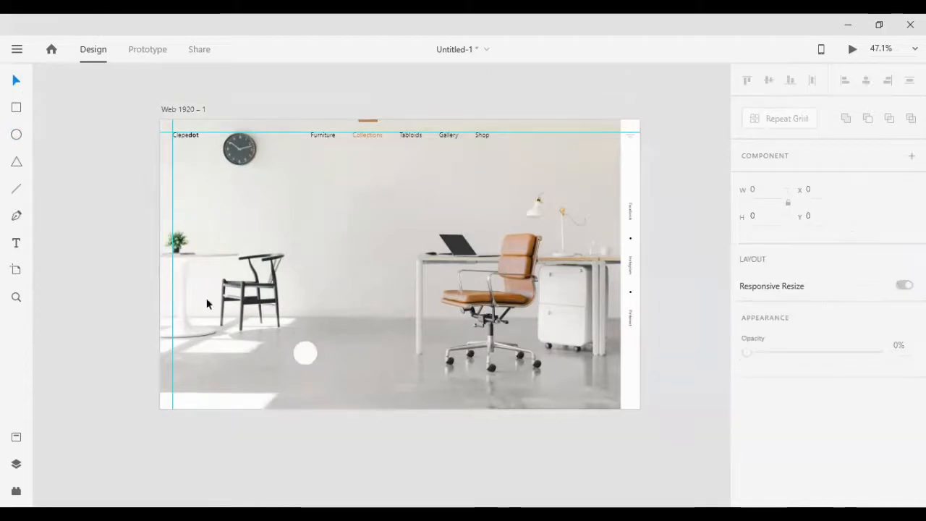
Step: Duplicate the white circle and place the copy level with it to the right, at X 534
left_click(305, 353)
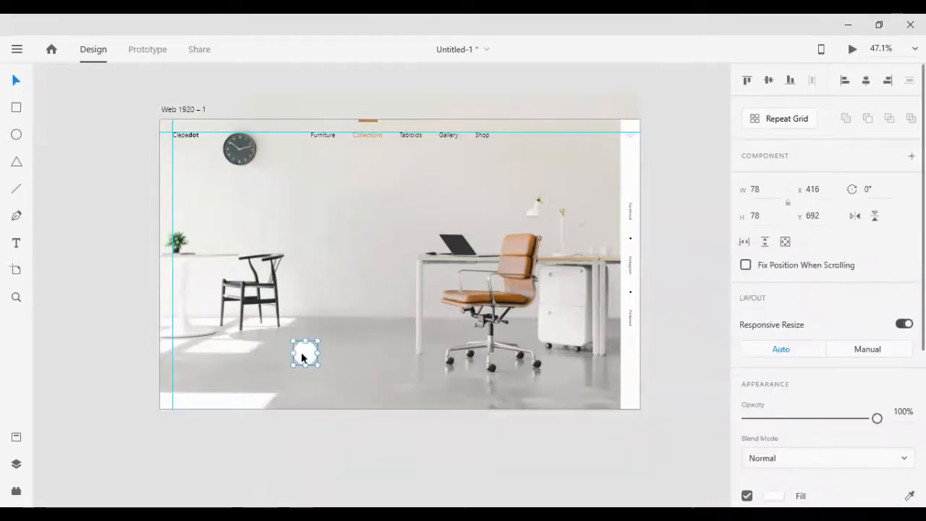
left_click_drag(332, 355, 326, 357)
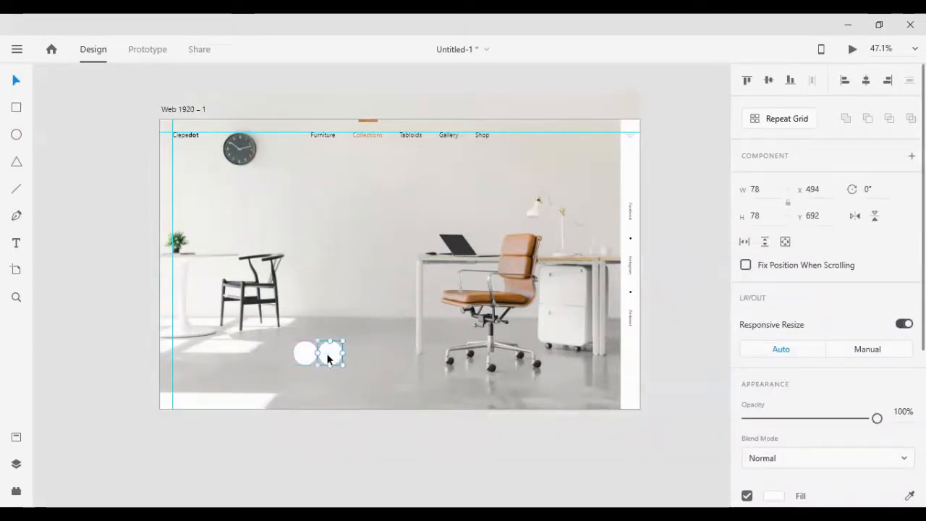
key("shift+Right")
key("shift+Right")
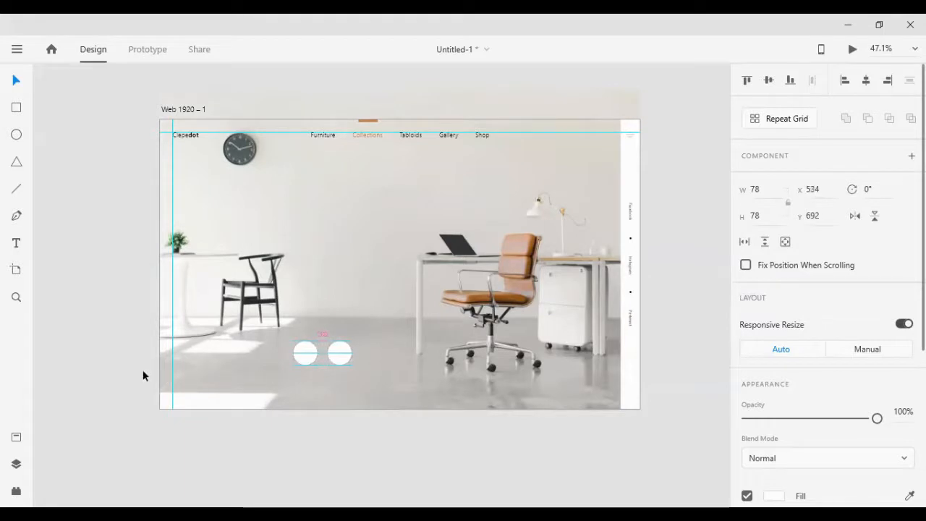
key("shift+Right")
left_click(109, 368)
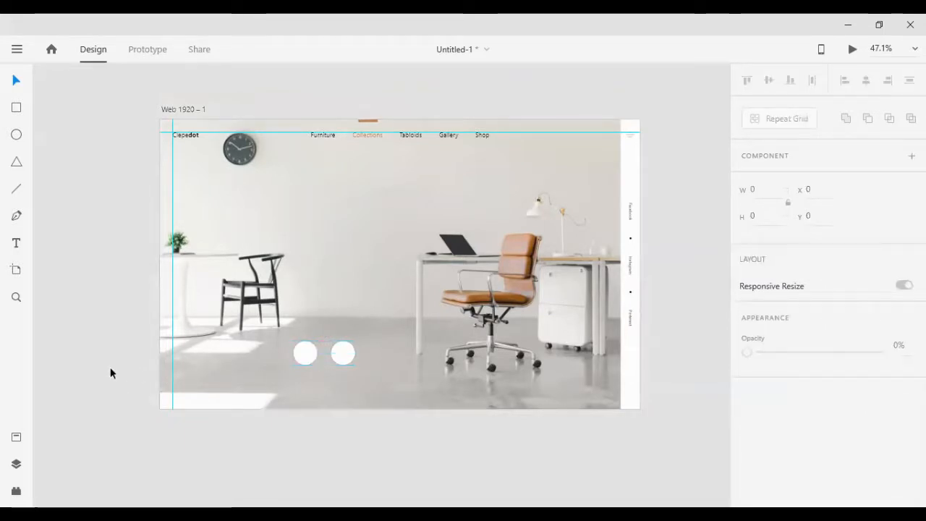
Step: Resize both white circles proportionally to a width and height of 60
scroll(301, 358, "up", 3)
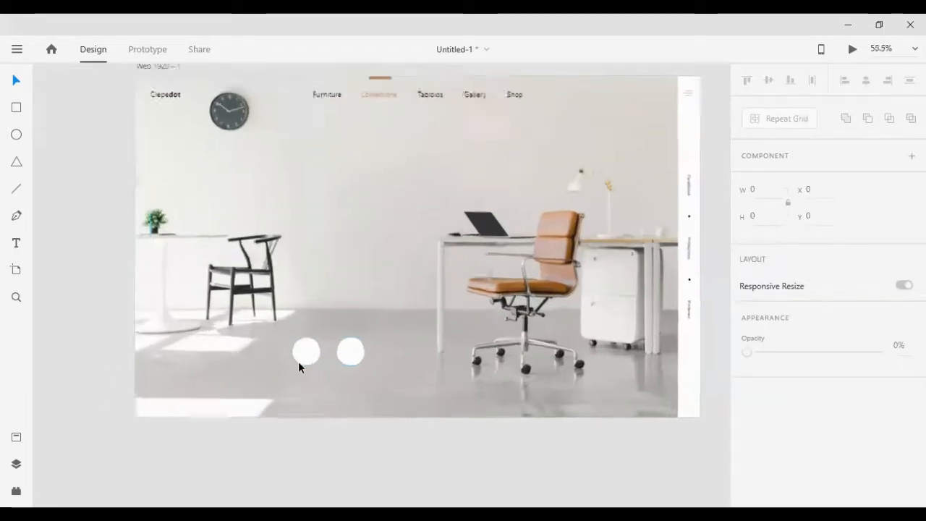
left_click(329, 352)
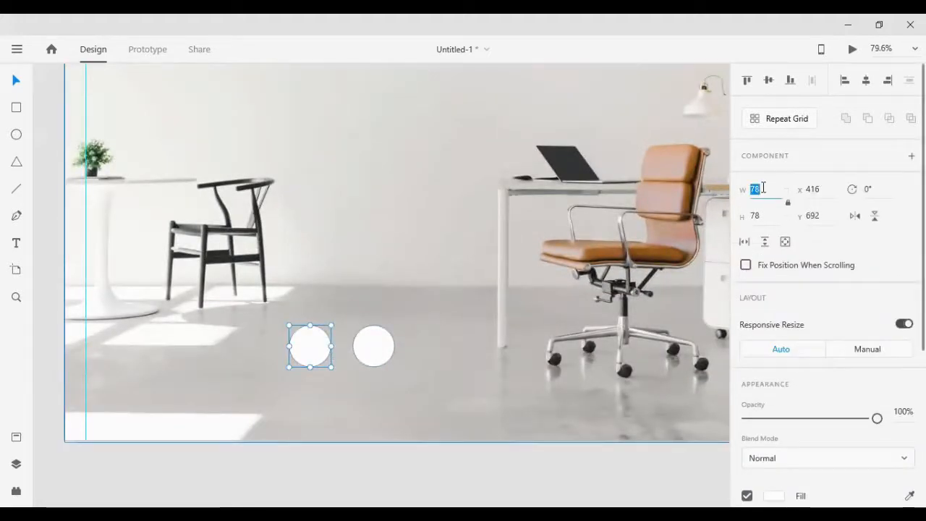
type("68")
key("Return")
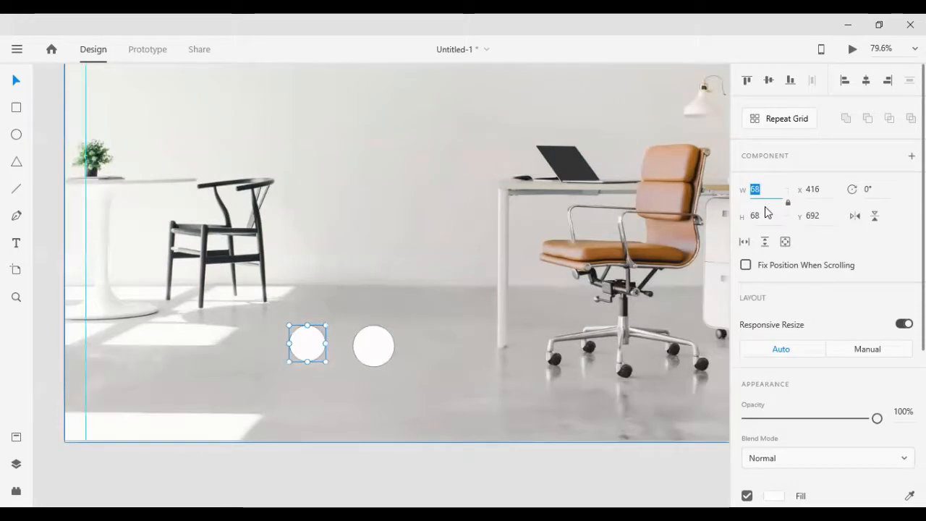
type("60")
key("Return")
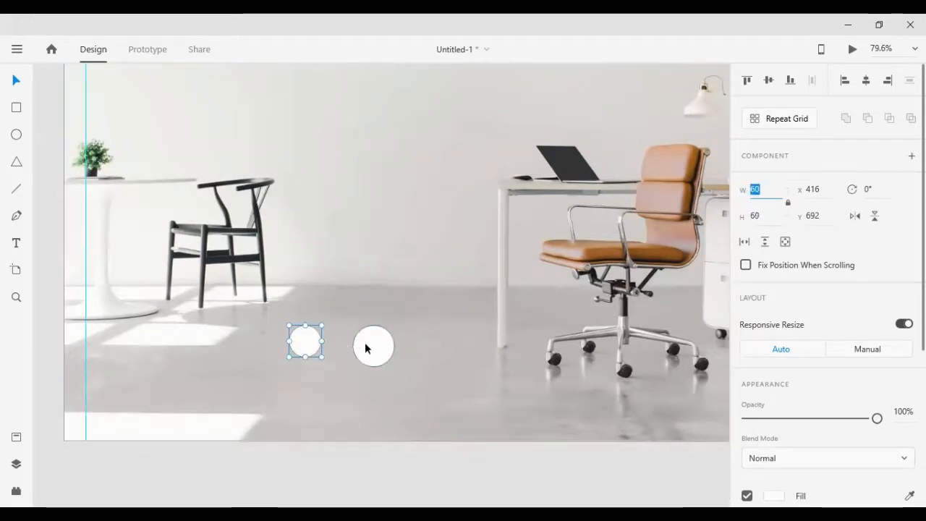
left_click(365, 349)
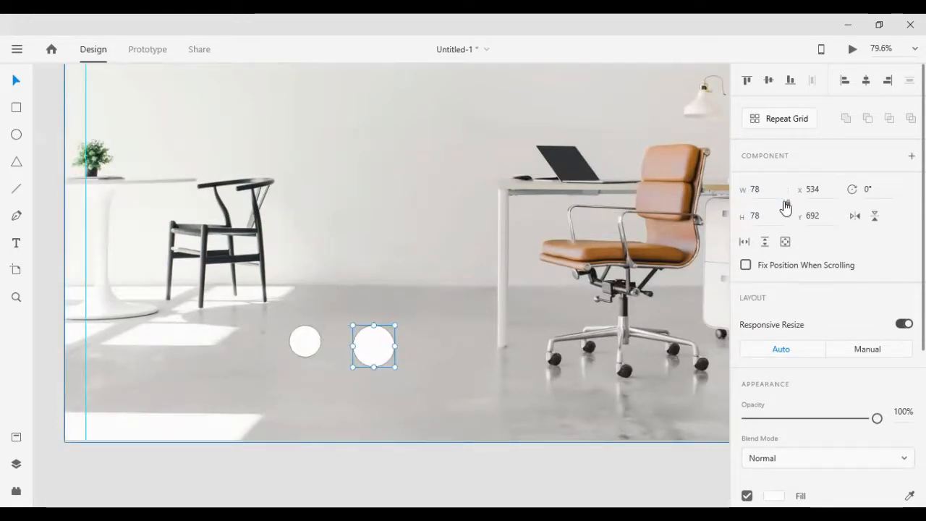
left_click(771, 197)
type("6")
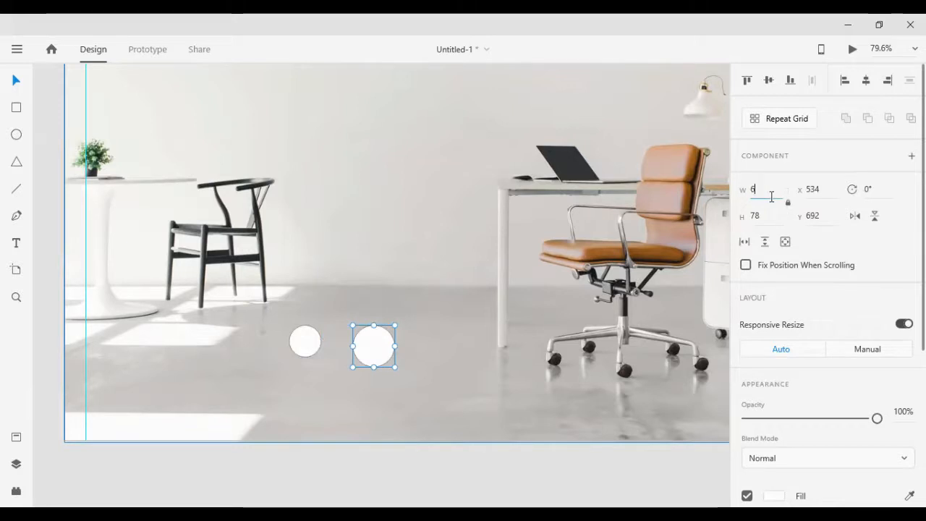
type("0")
key("Return")
Step: Reposition the right circle level with the left one, spacing it out from touching to X 536
left_click_drag(375, 353, 348, 353)
key("shift+Left")
key("Right")
key("Right")
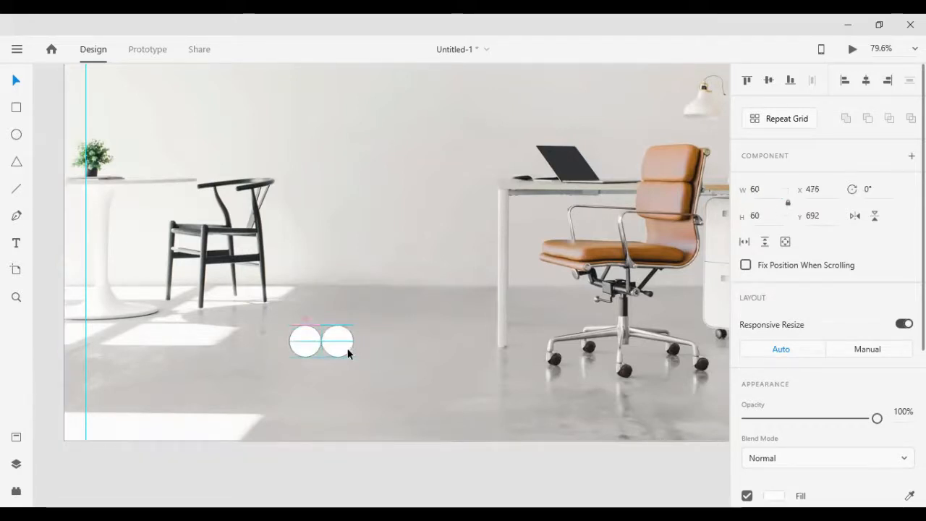
key("shift+Right")
key("shift+Right")
key("shift+Right")
key("shift+Right")
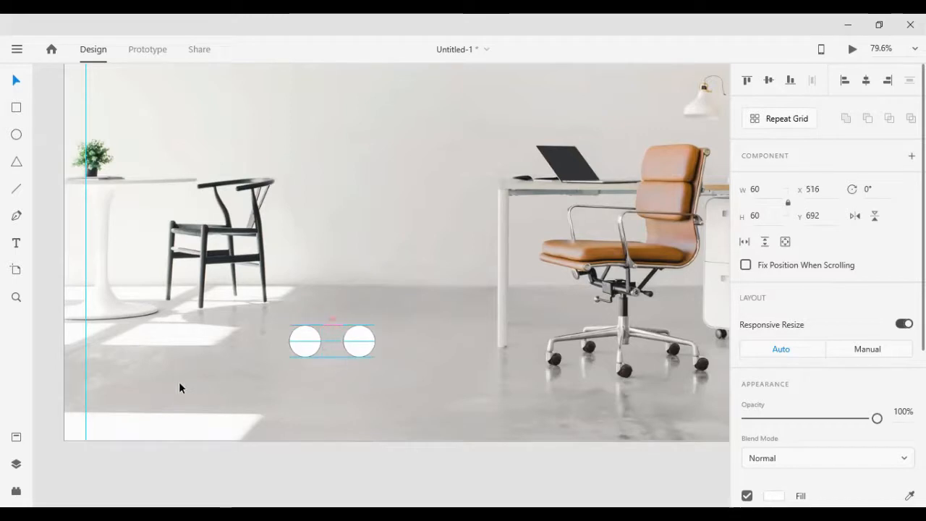
key("shift+Right")
key("shift+Right")
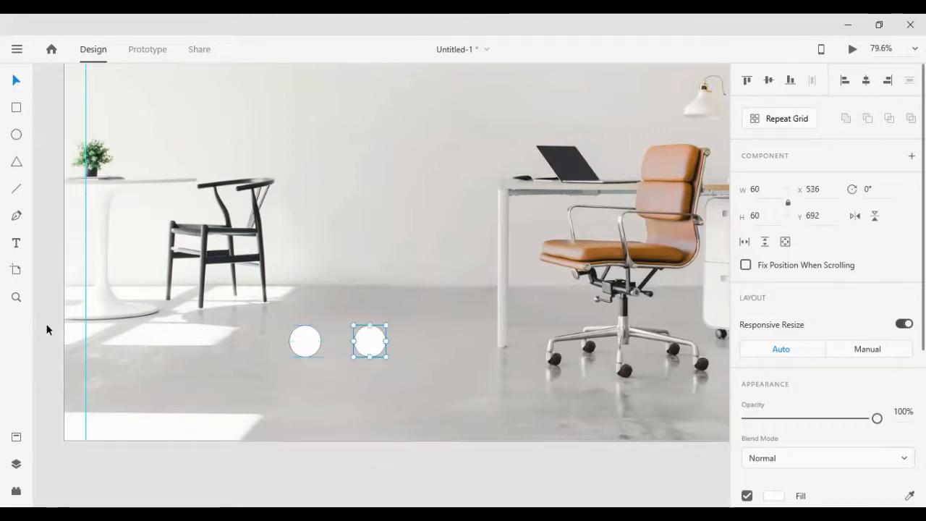
left_click(49, 328)
Step: Widen the gap between the circles by moving the right circle horizontally to X 596
left_click(361, 344)
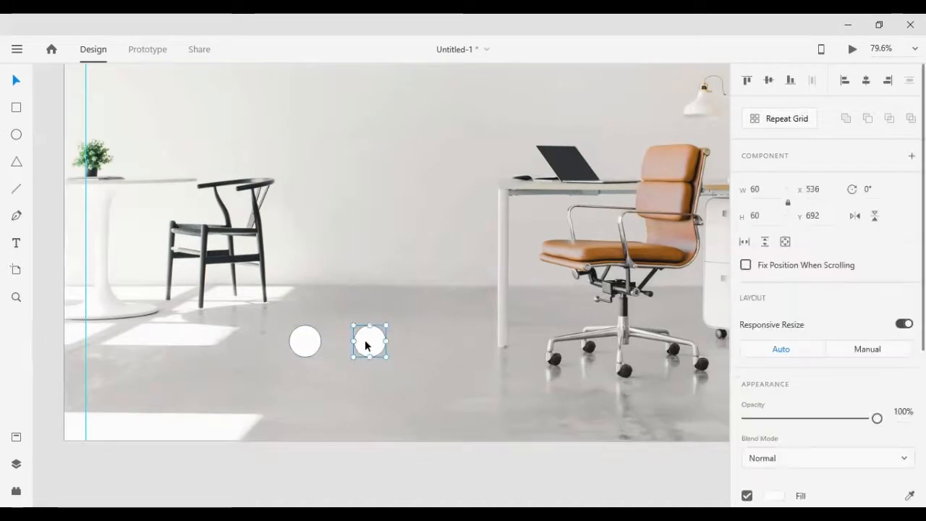
key("shift+Right")
key("shift+Right")
key("shift+Right")
key("shift+Right")
key("shift+Right")
key("shift+Right")
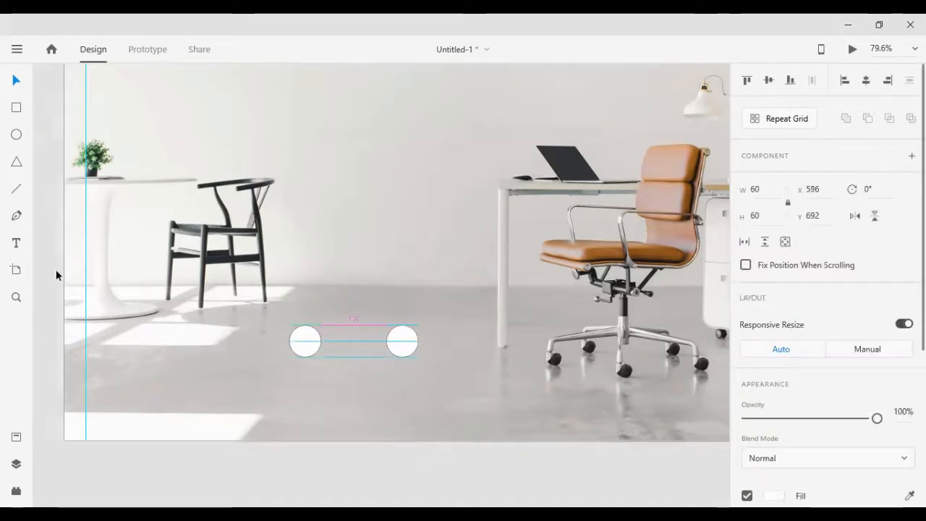
left_click(36, 255)
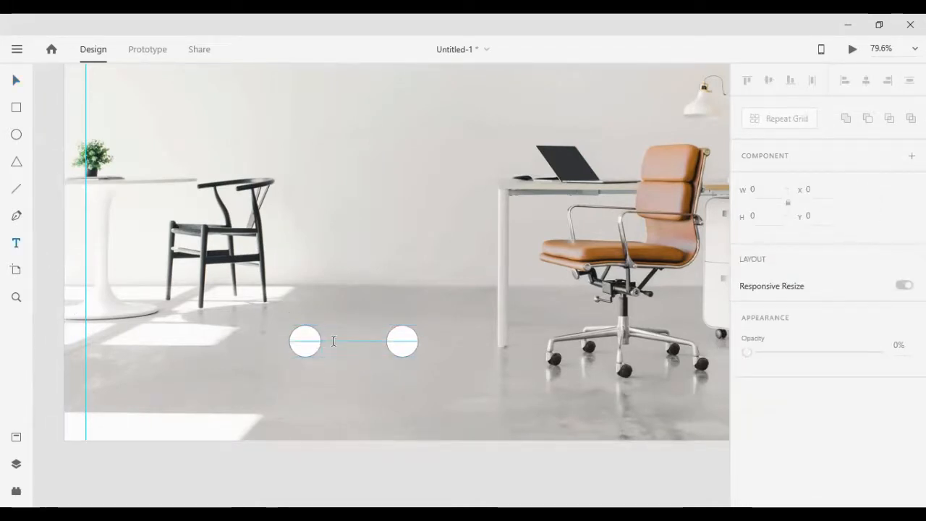
Step: Add the text "1" just right of the left circle and set its font size to 20
left_click(330, 339)
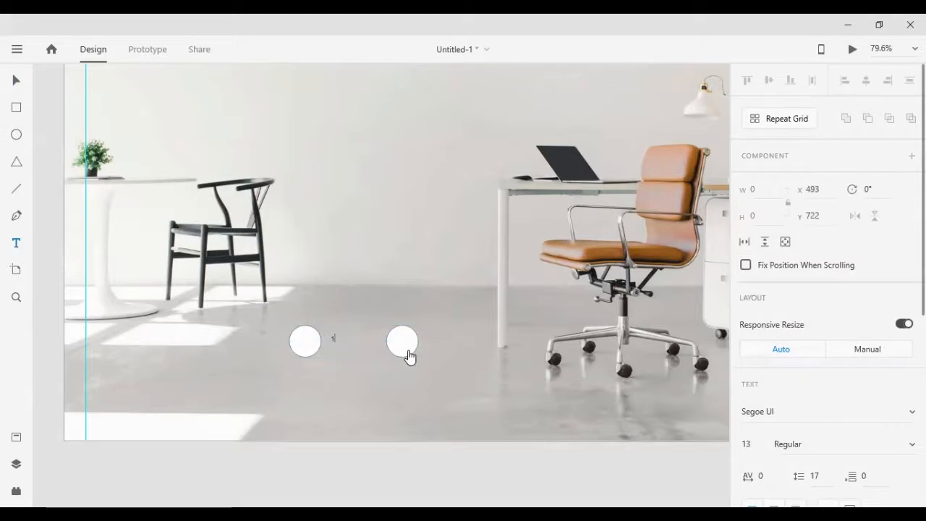
left_click(17, 82)
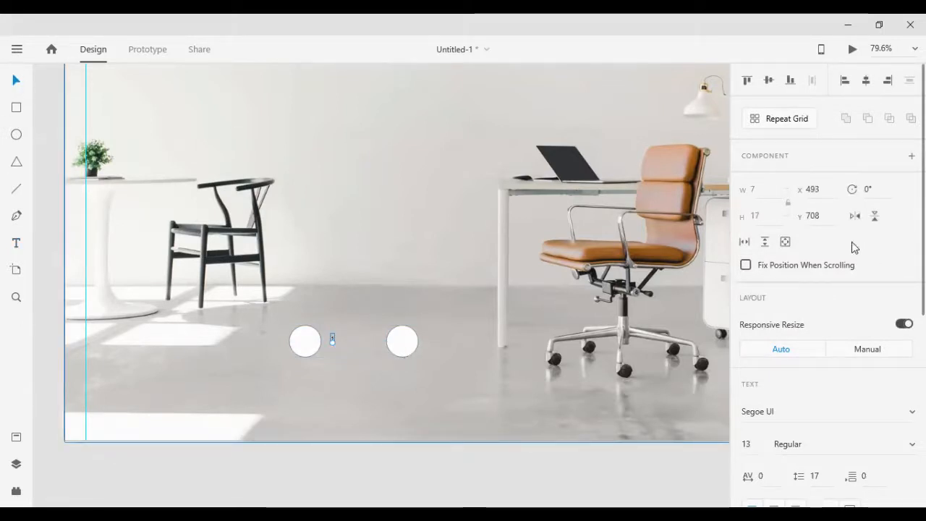
key("Up")
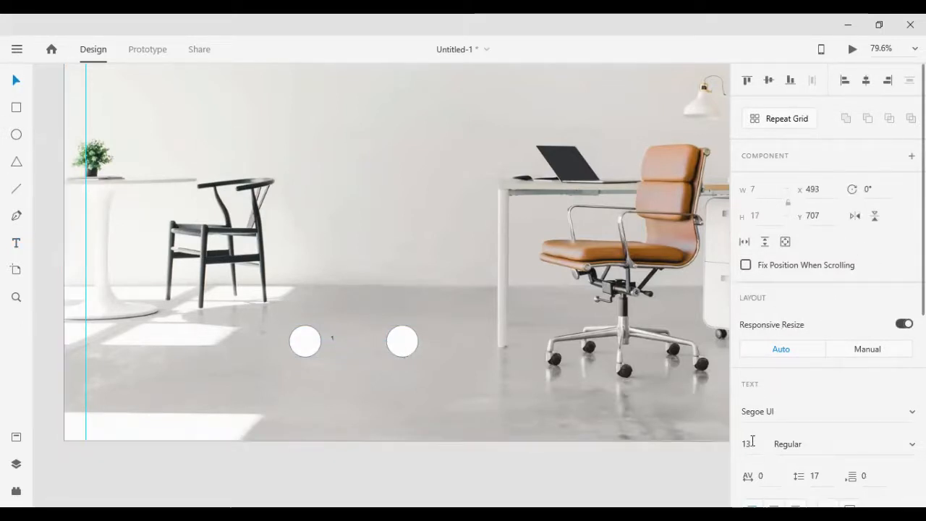
left_click(752, 442)
type("18")
key("Return")
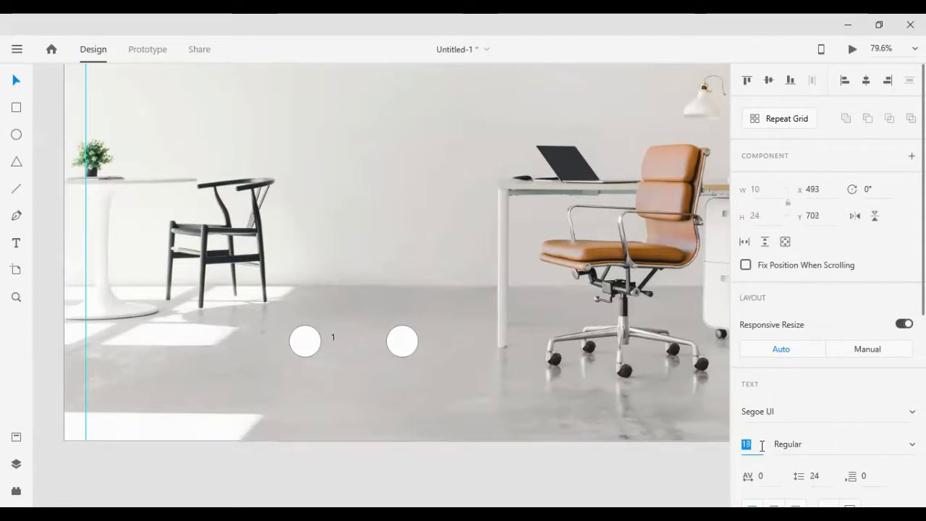
key("Up")
key("Up")
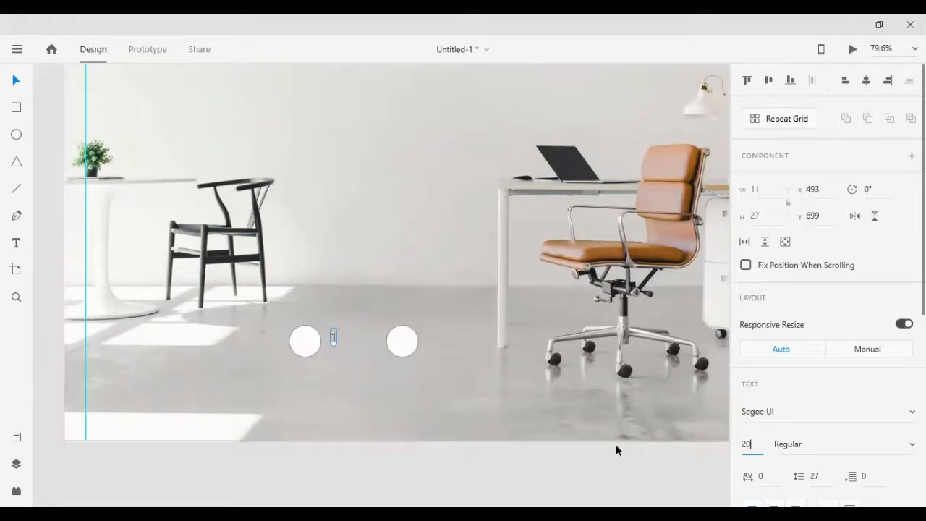
key("Return")
Step: Duplicate the number 1 twice to the right in a level row, at X 523 and X 553
left_click_drag(335, 341, 340, 345)
key("ctrl+d")
key("shift+Right")
key("shift+Right")
key("shift+Right")
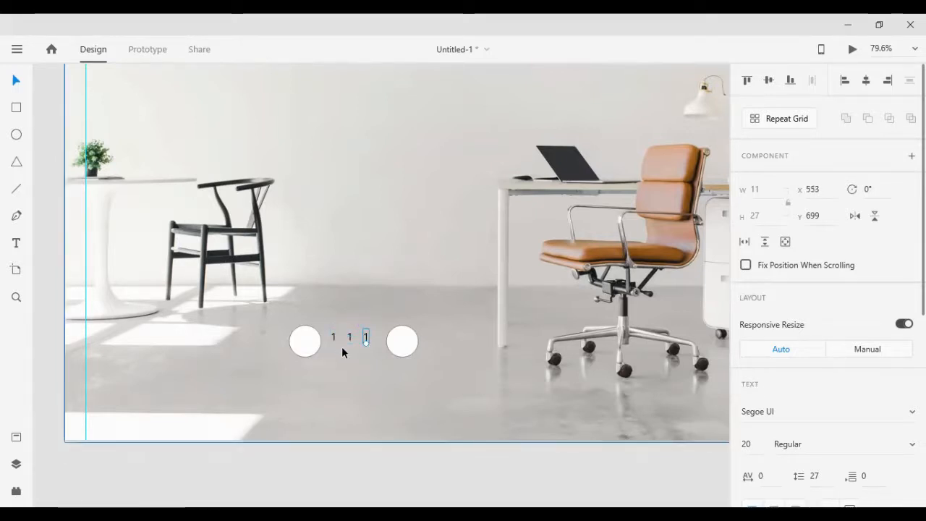
key("ctrl+d")
key("shift+Right")
key("shift+Right")
key("shift+Right")
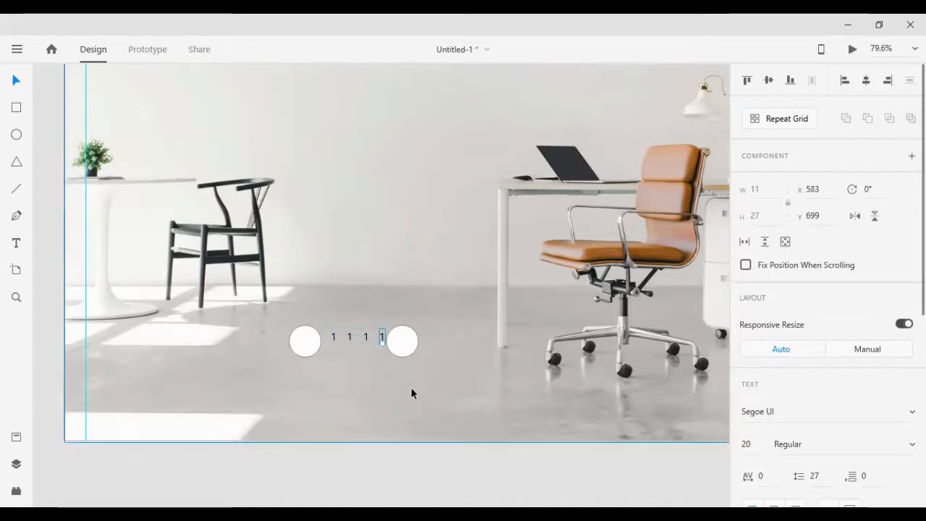
key("Delete")
Step: Change the middle number between the circles to 2
left_click(350, 335)
double_click(349, 334)
type("2")
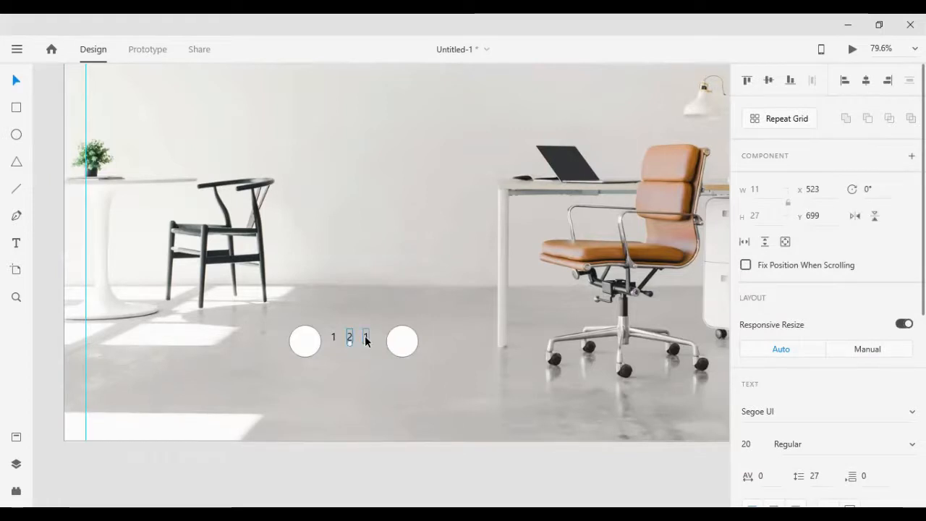
Step: Change the last number between the circles to 3
double_click(365, 337)
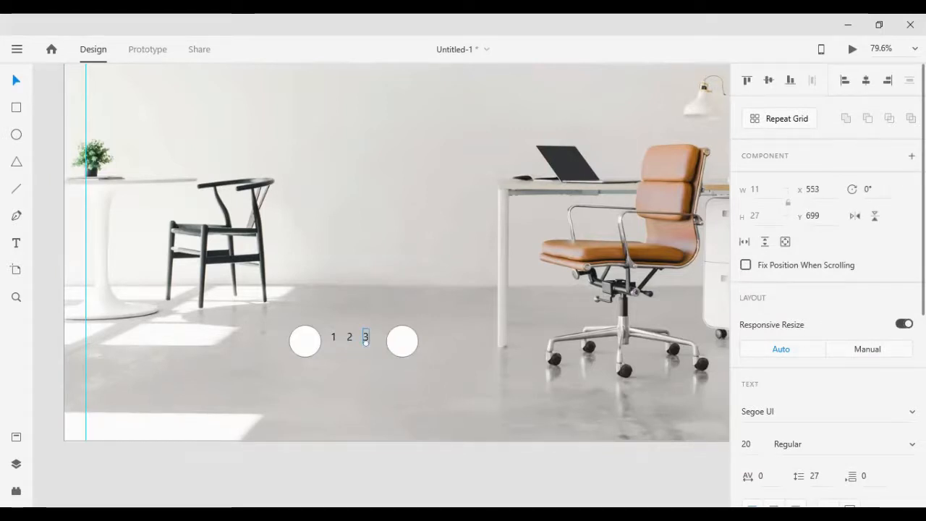
left_click(173, 445)
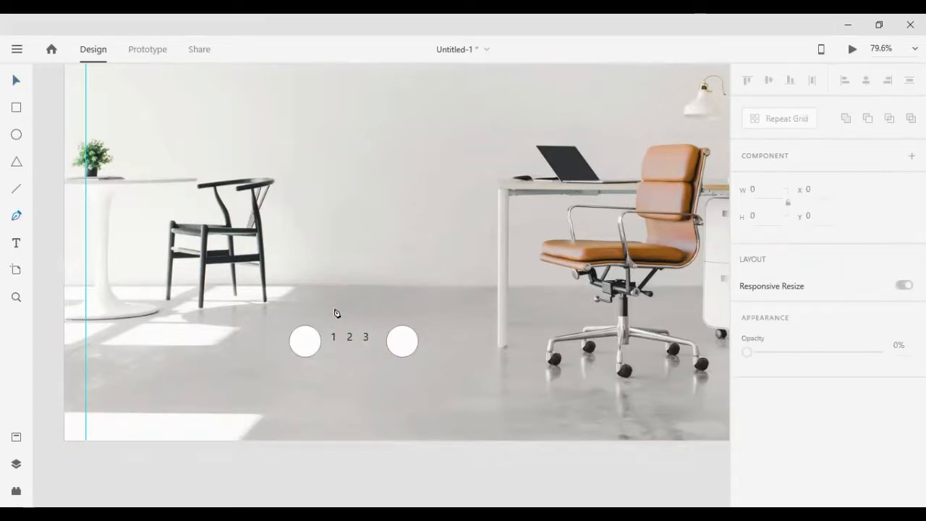
Step: Draw an open right-pointing chevron about 24 wide and 48 high with the Pen tool, on the wall above the left circle
left_click(313, 238)
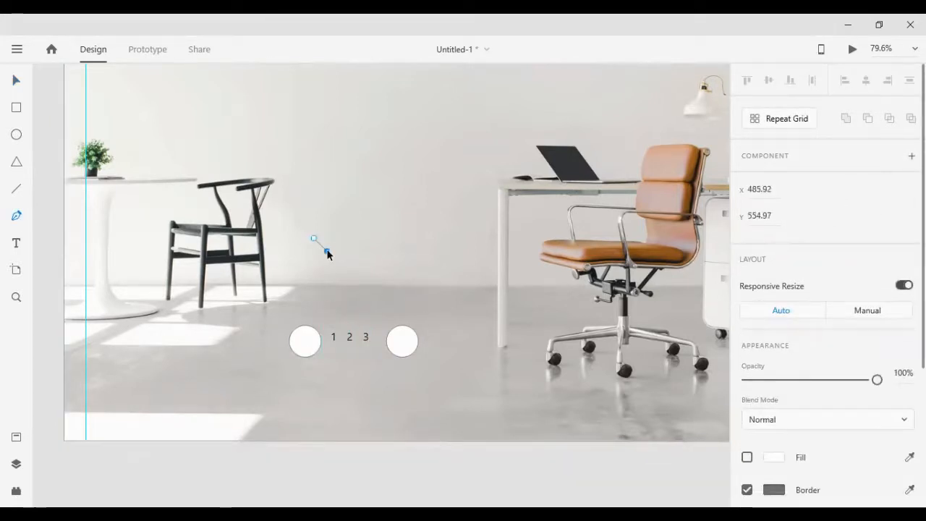
left_click(313, 264)
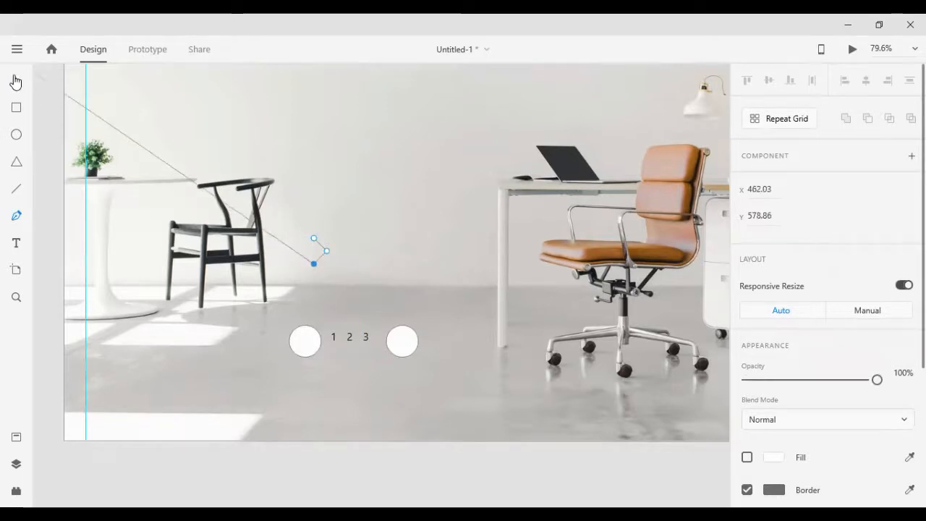
left_click(16, 80)
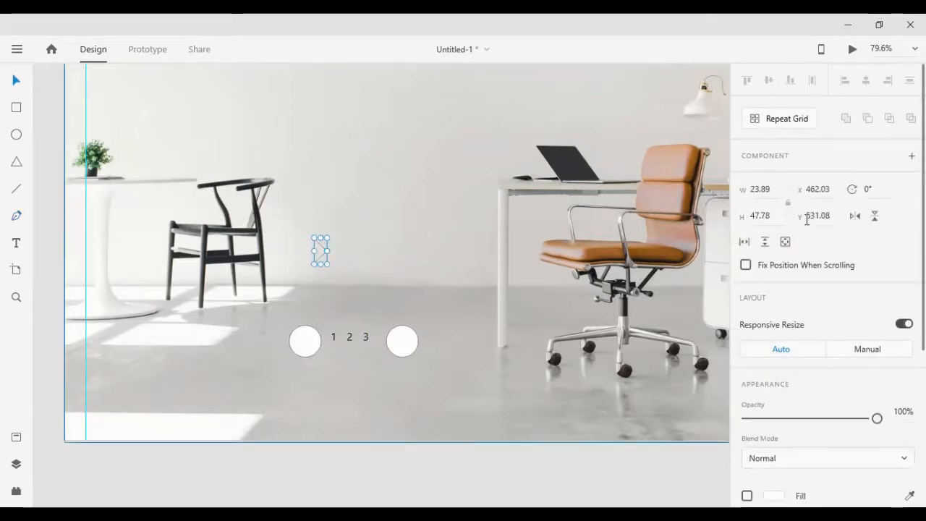
Step: Thicken the chevron's outline by setting its border size to 5
scroll(793, 348, "down", 3)
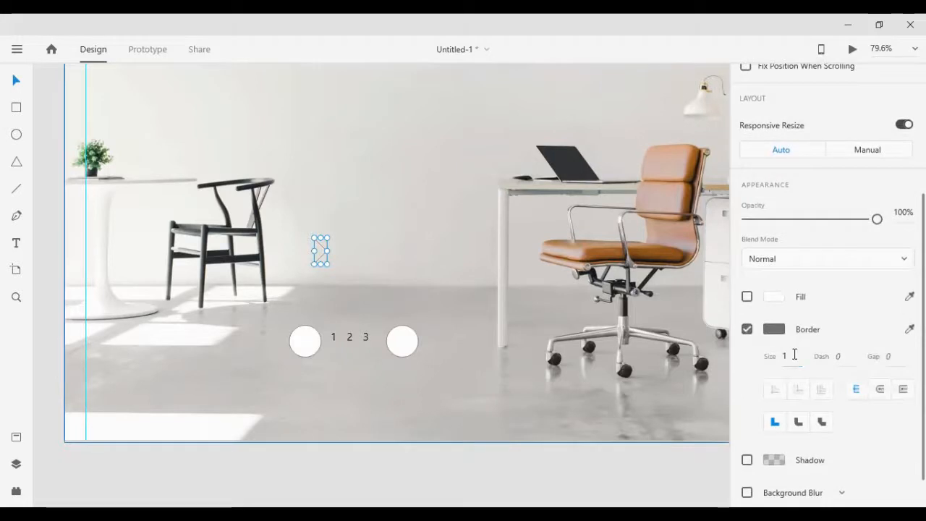
type("2")
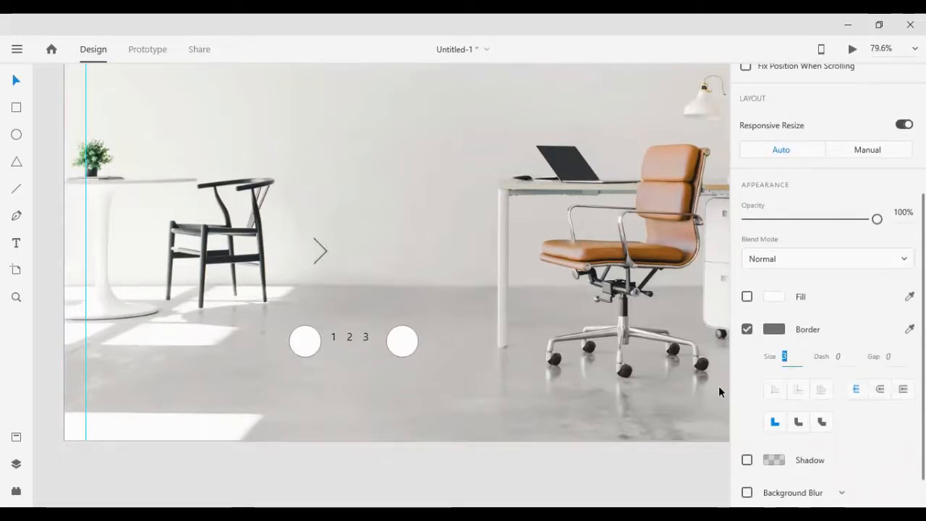
key("Up")
key("Up")
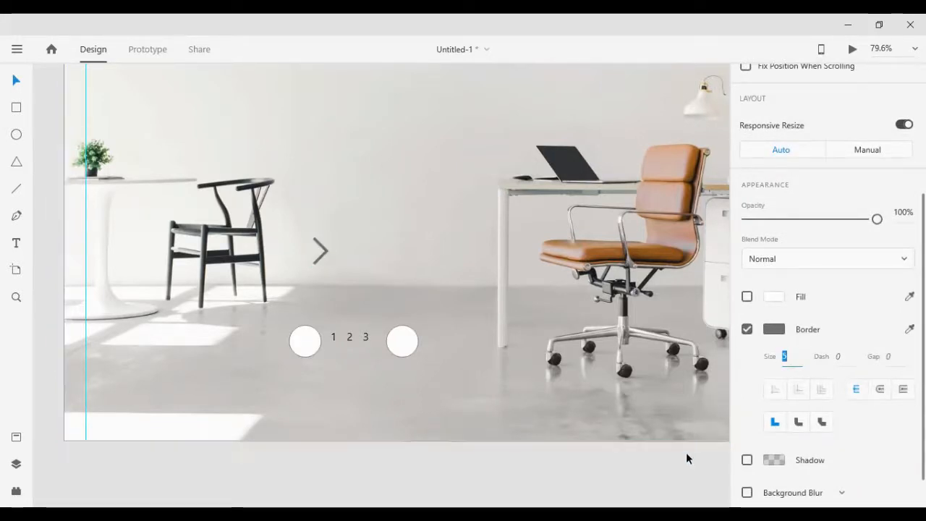
key("Return")
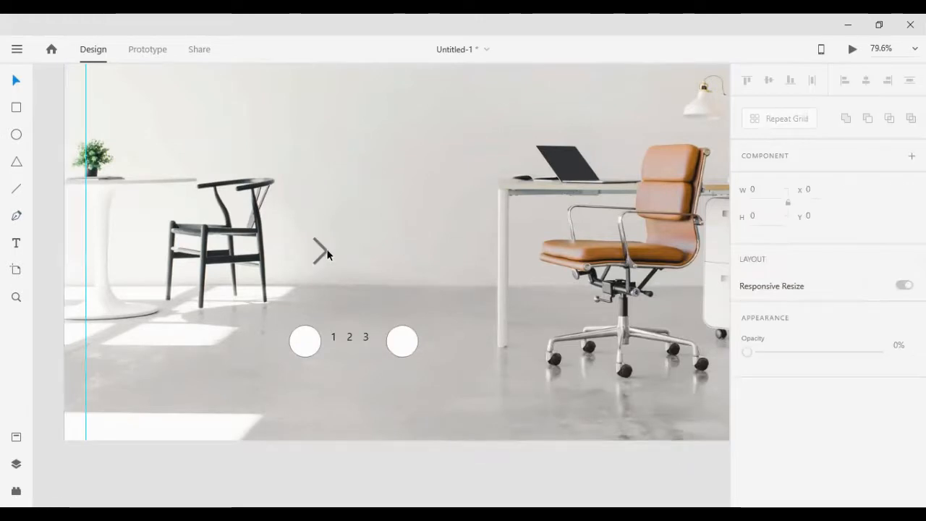
scroll(882, 281, "down", 3)
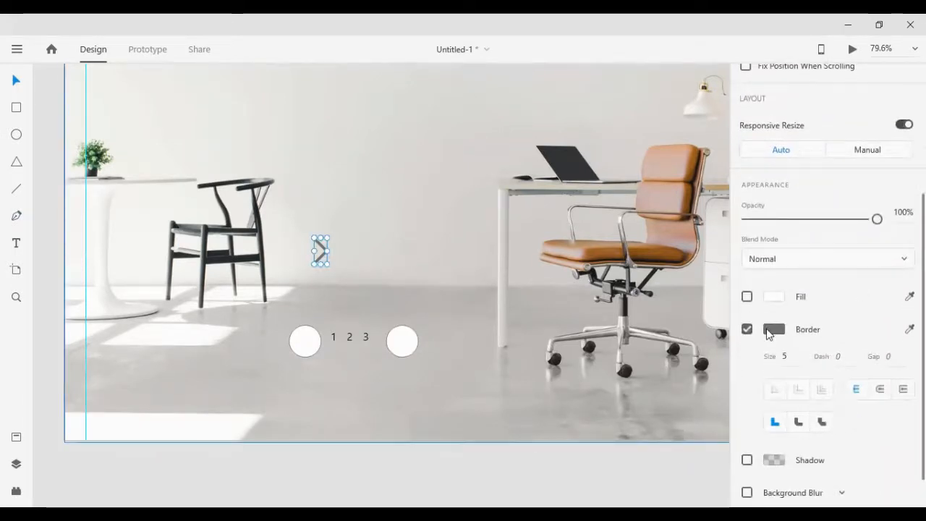
Step: Set the selected arrow's border colour to black
left_click(771, 329)
left_click_drag(663, 295, 663, 388)
left_click(688, 445)
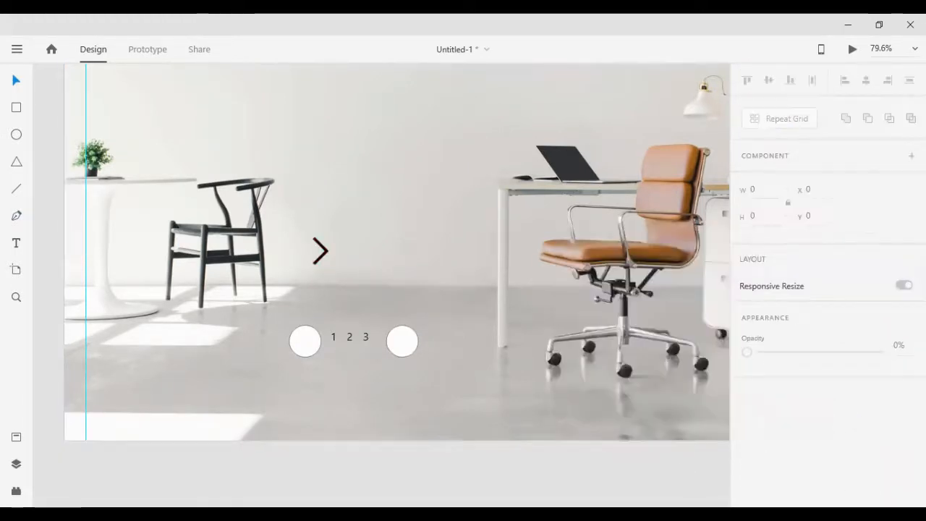
Step: Scale the black arrow down to about 10 wide by 20 high, keeping its proportions
left_click(321, 250)
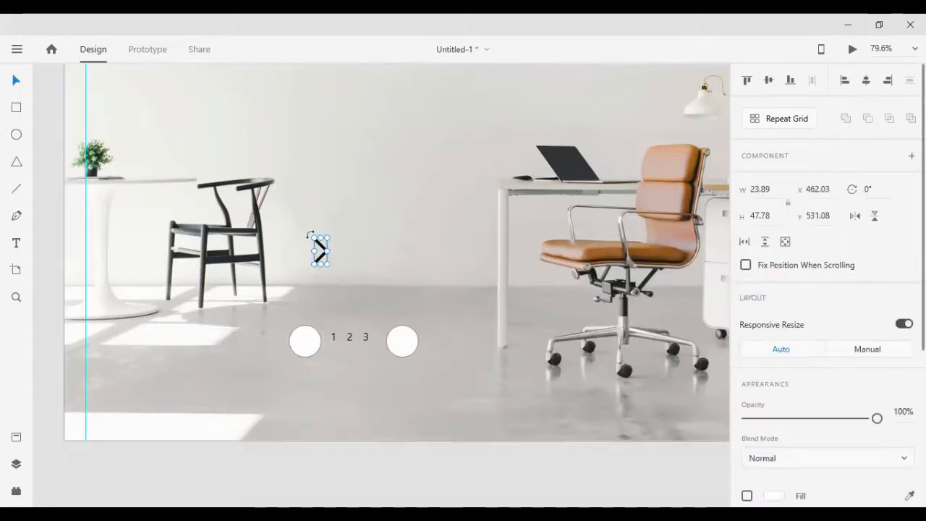
left_click_drag(312, 237, 321, 252)
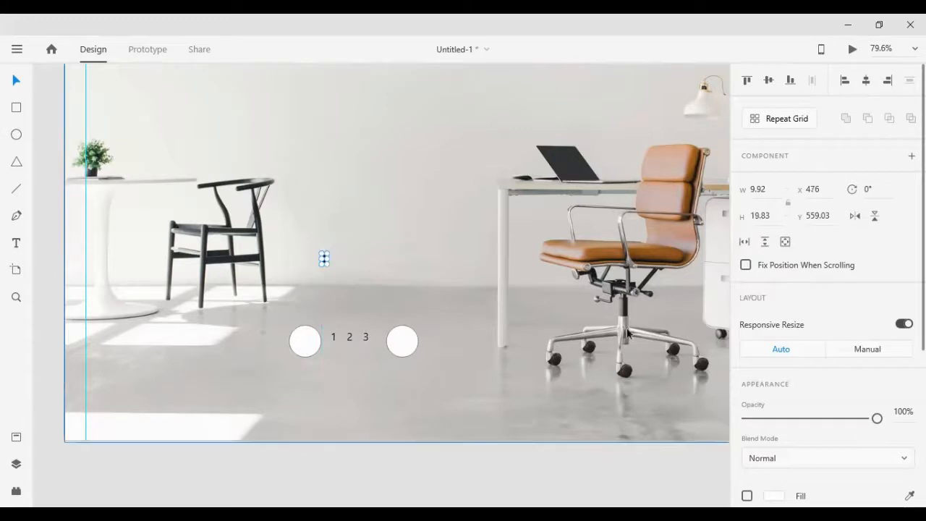
key("Escape")
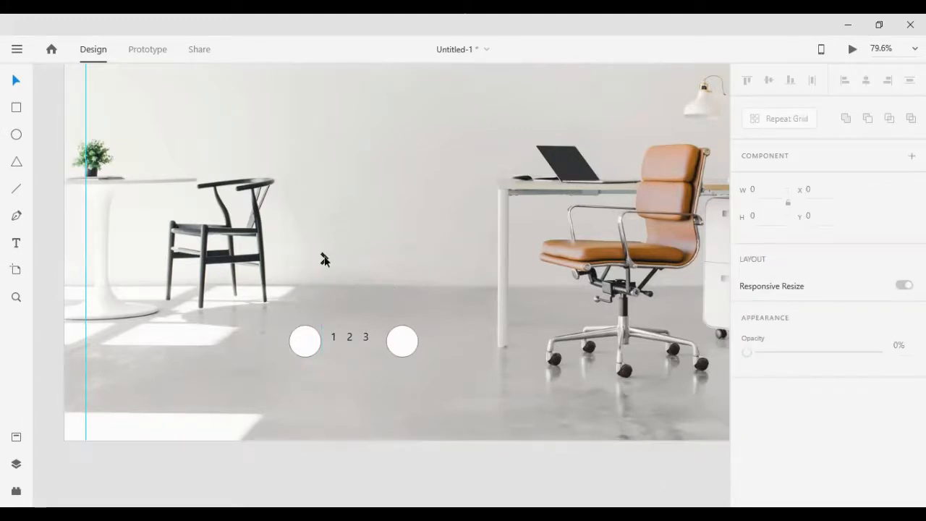
Step: Move the small arrow just above the circle that follows the number 3, undoing any accidental stretching
left_click_drag(325, 256, 390, 311)
left_click_drag(390, 312, 402, 346)
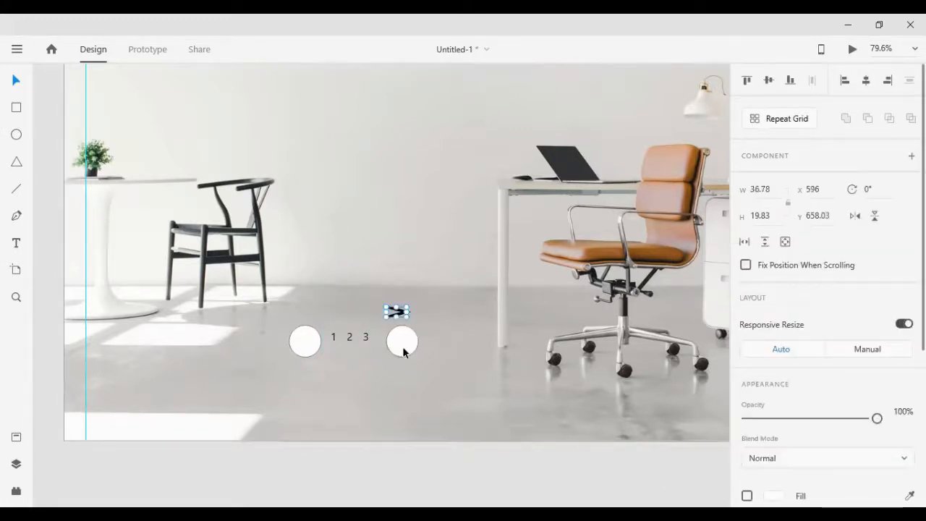
key("ctrl+z")
left_click(572, 446)
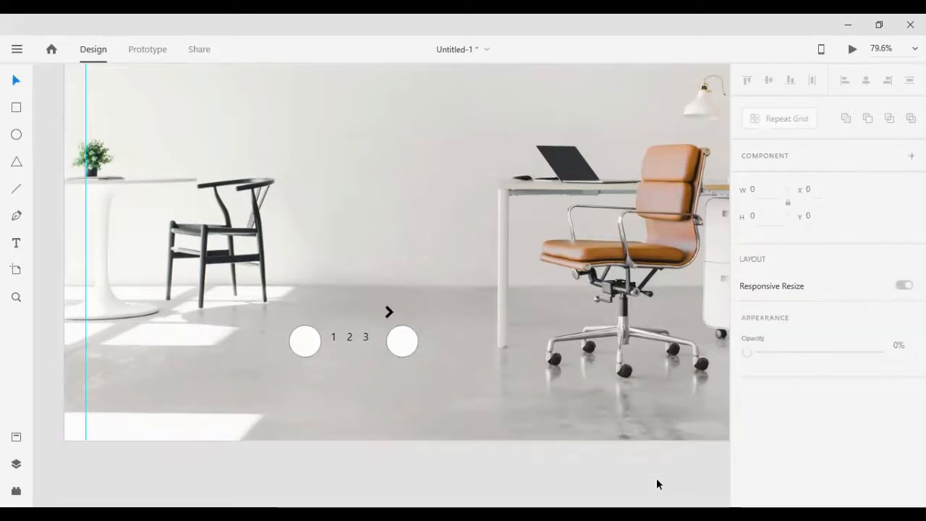
Step: Nudge the arrow into the centre of the circle after the number 3, at X 622 and Y 712.03
left_click(388, 309)
key("shift+Down")
key("shift+Down")
key("shift+Down")
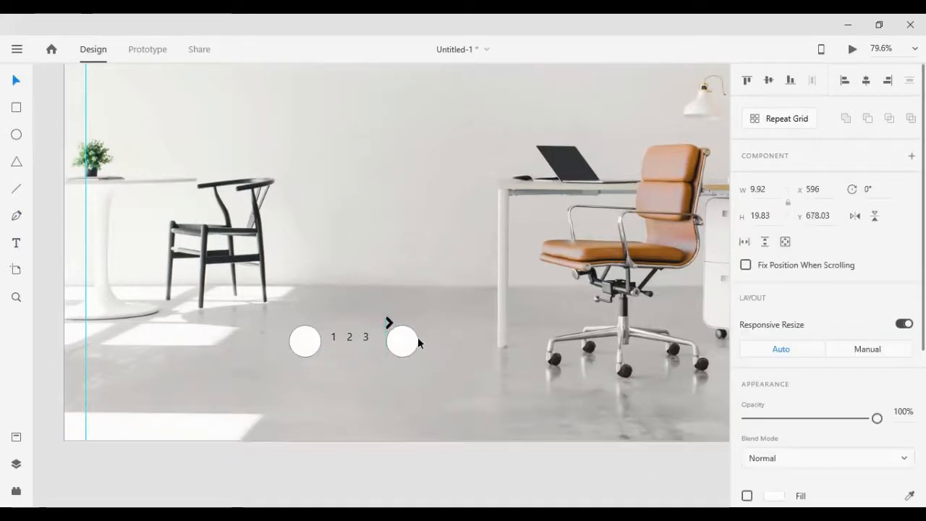
key("shift+Down")
key("shift+Right")
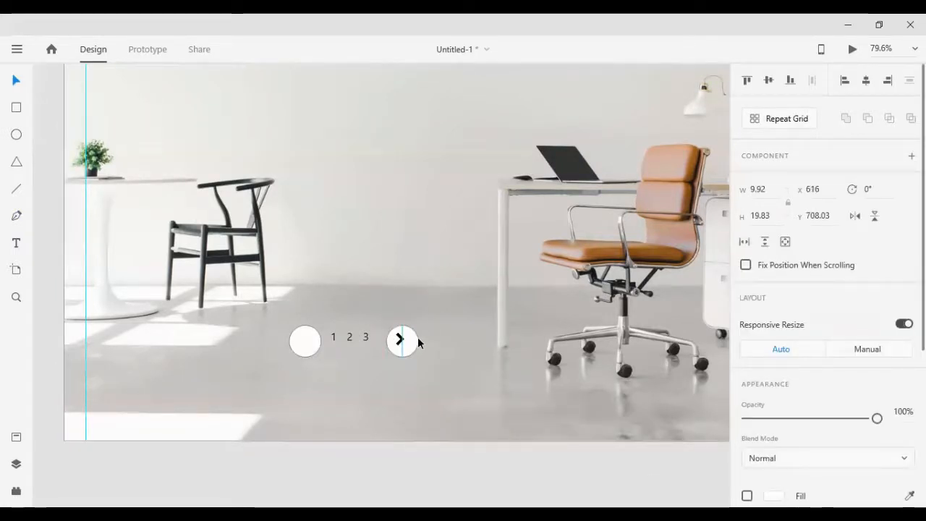
key("Right")
key("Right")
key("Right")
key("Right")
key("Right")
key("Down")
key("Down")
key("Right")
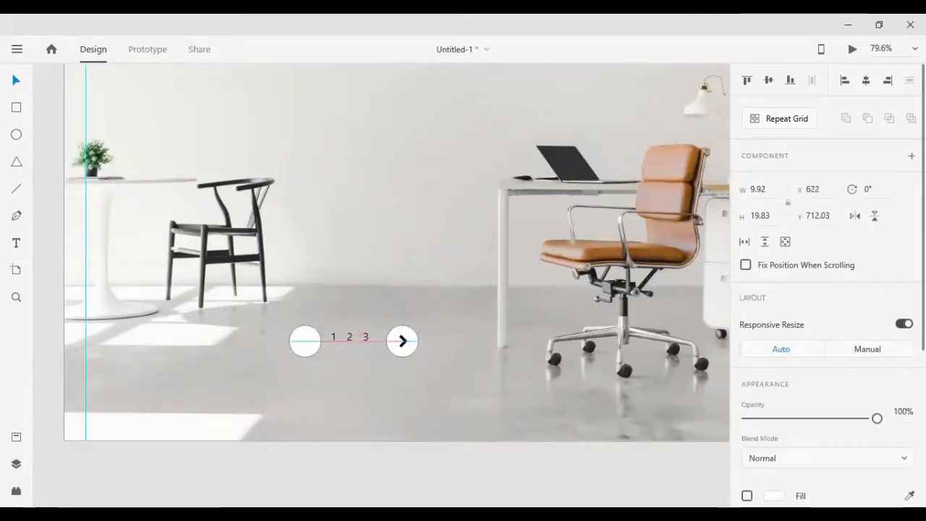
Step: Remove the white fill from both circles beside the slide numbers
left_click(374, 323)
left_click(412, 343)
left_click(304, 340, "shift")
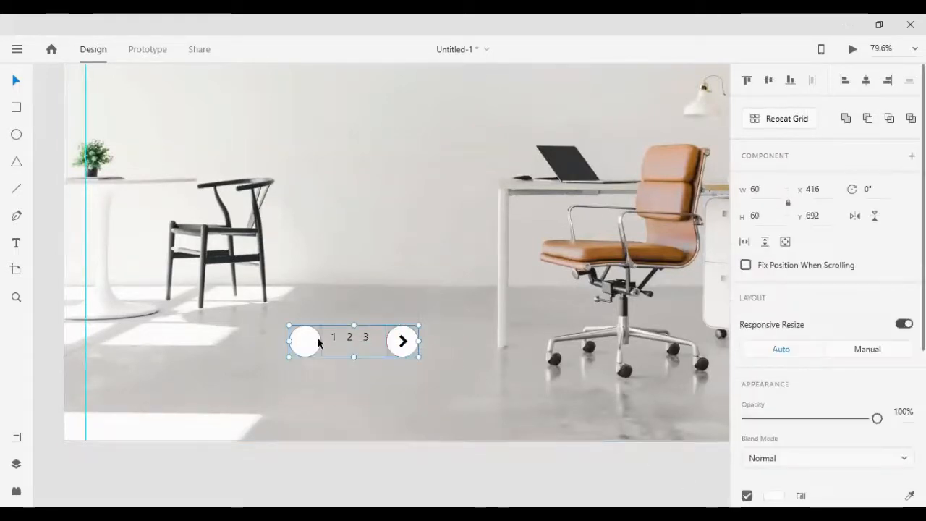
scroll(897, 367, "down", 1)
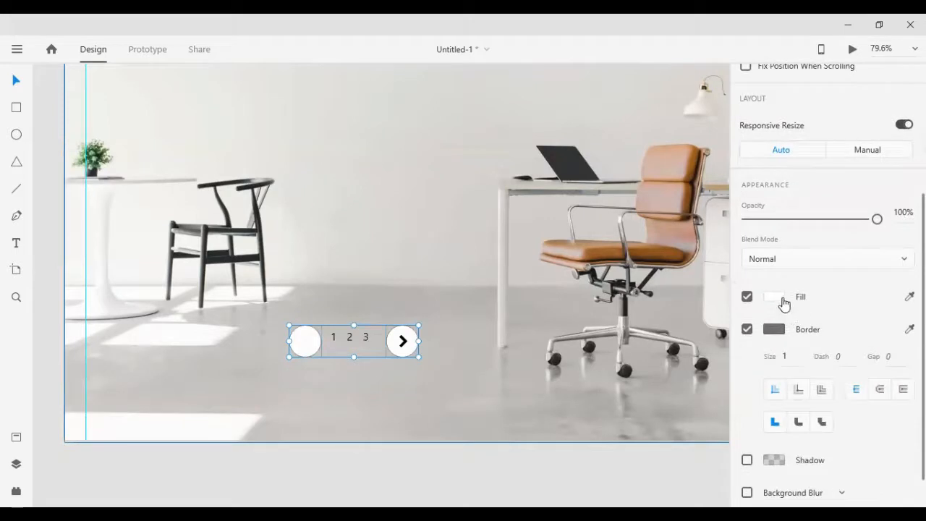
left_click(746, 297)
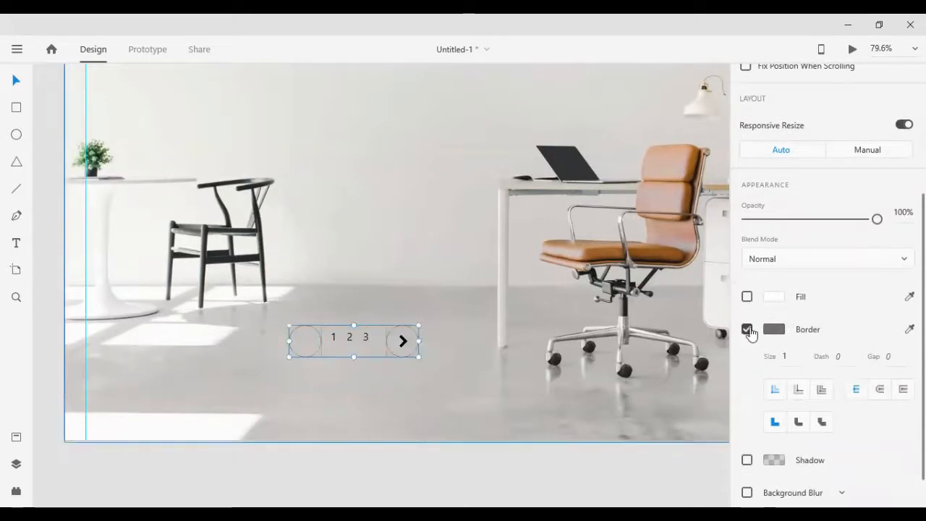
Step: Set the border colour of both circles to black (#000000)
left_click(775, 331)
left_click(552, 371)
left_click_drag(657, 310, 571, 420)
left_click(771, 386)
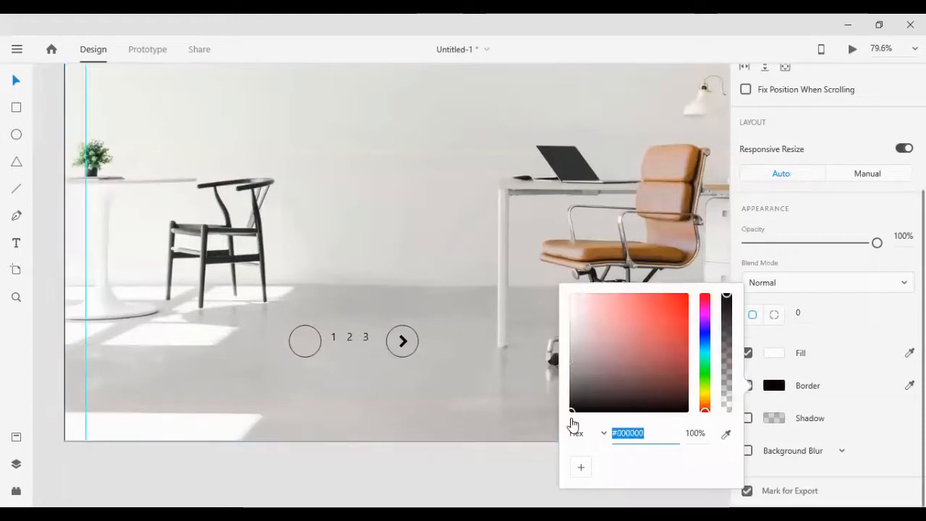
left_click(169, 443)
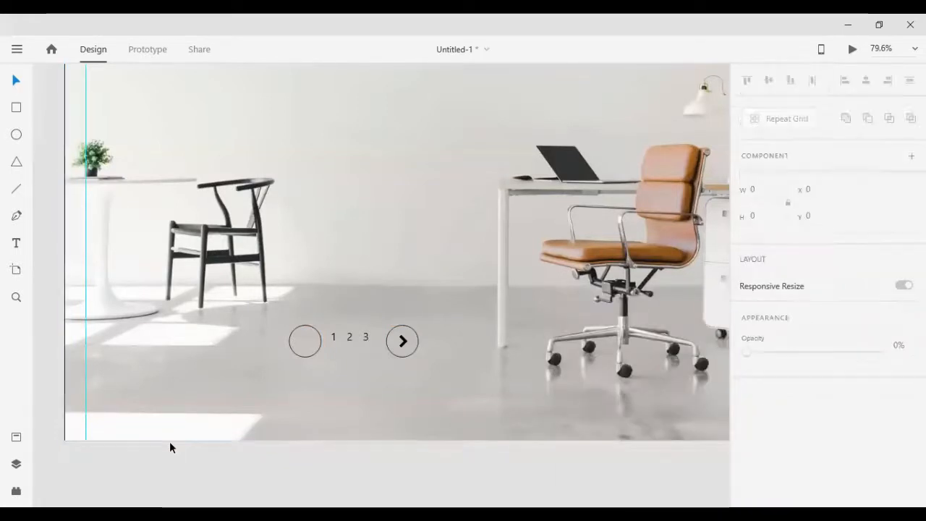
Step: Duplicate the arrow, move the copy into the circle before the number 1 at X 442, and flip it horizontally
left_click(405, 348)
left_click(404, 348)
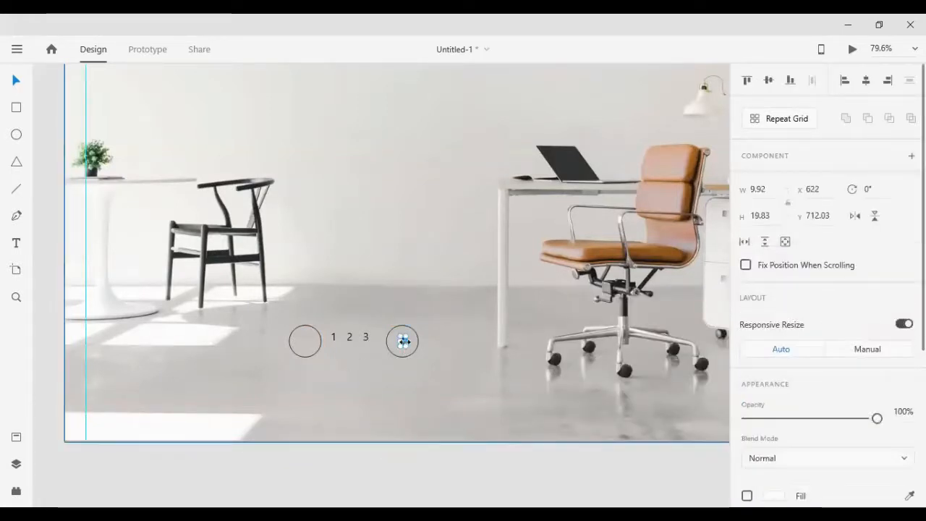
key("ctrl+d")
key("shift+Left")
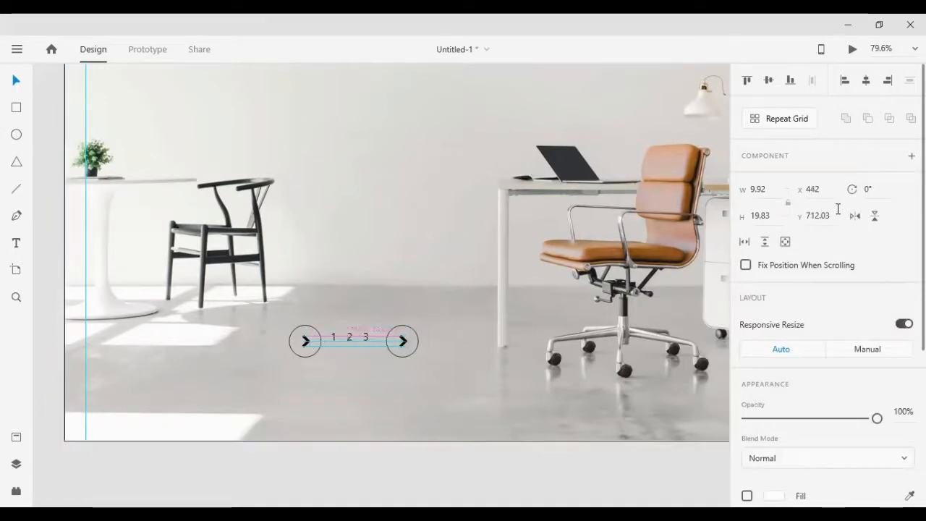
left_click(854, 214)
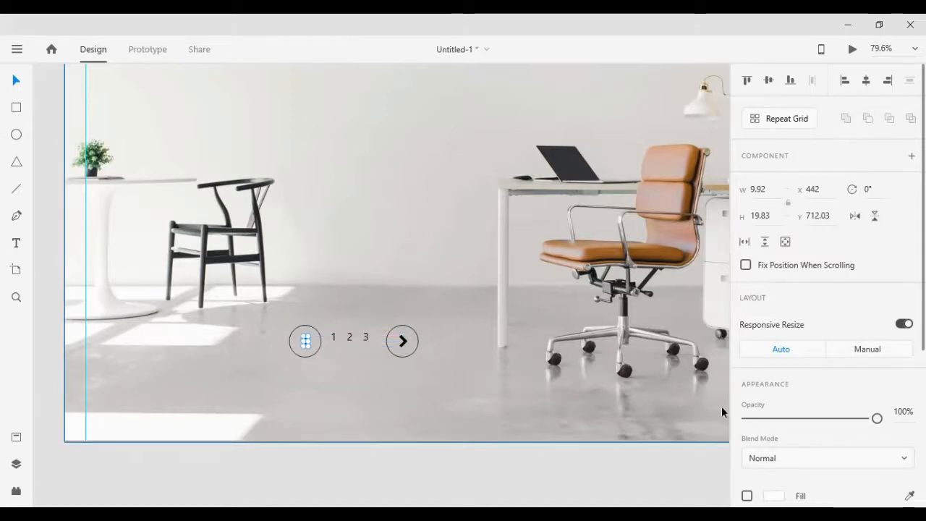
left_click(690, 471)
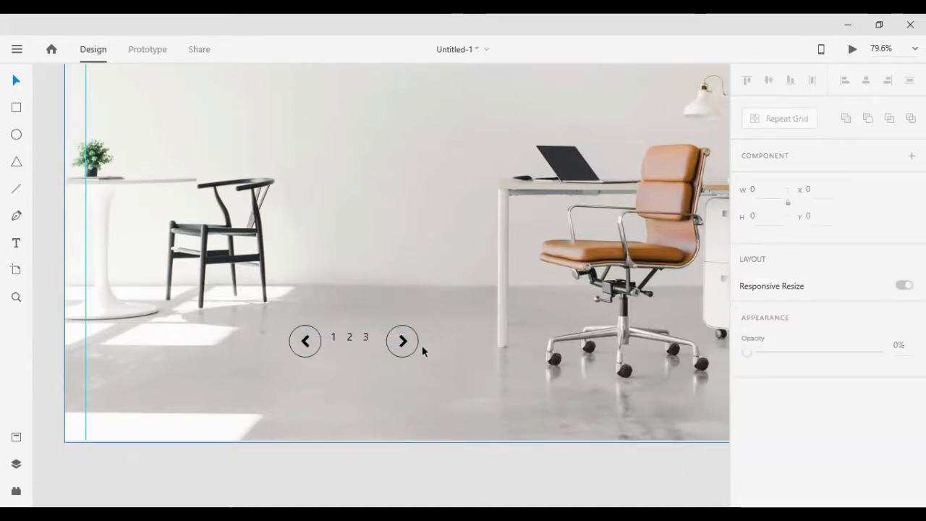
Step: Reduce the border size of both arrows to 2
double_click(403, 342)
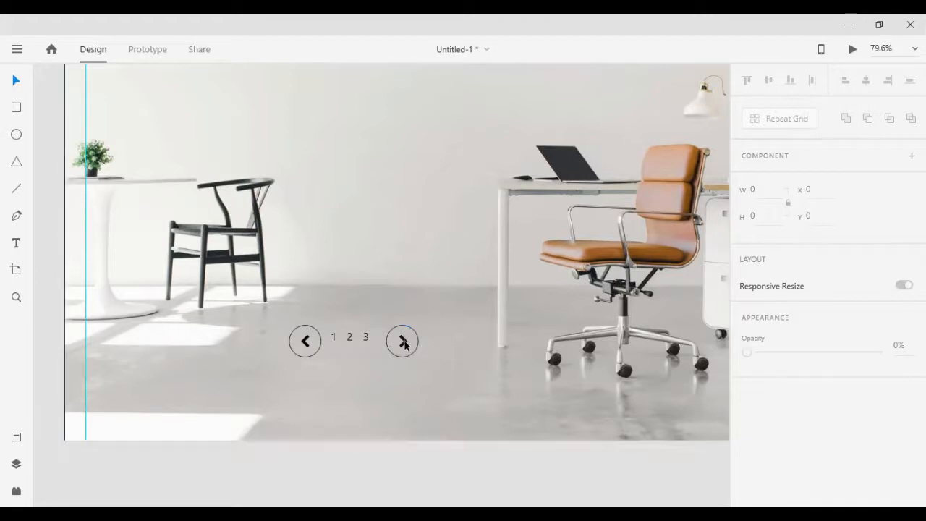
left_click(305, 342, "shift")
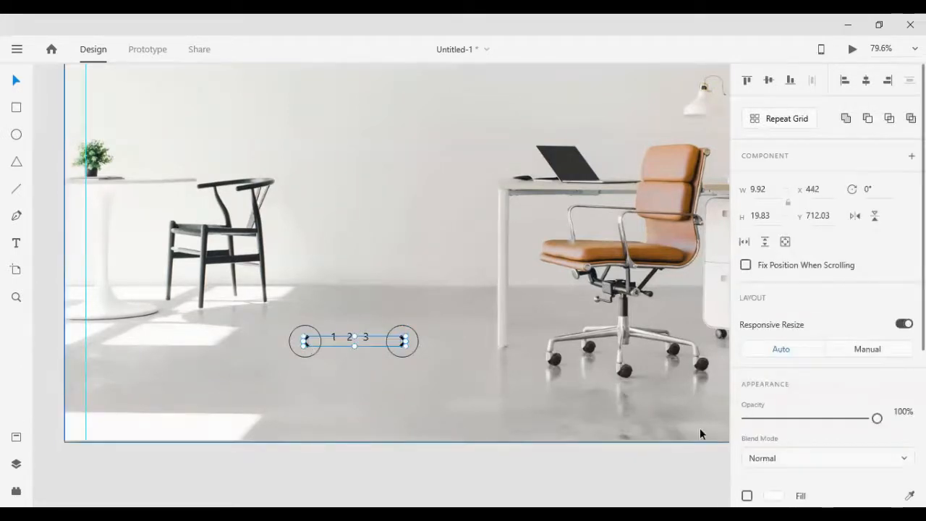
scroll(804, 473, "down", 1)
scroll(805, 473, "down", 1)
left_click(787, 426)
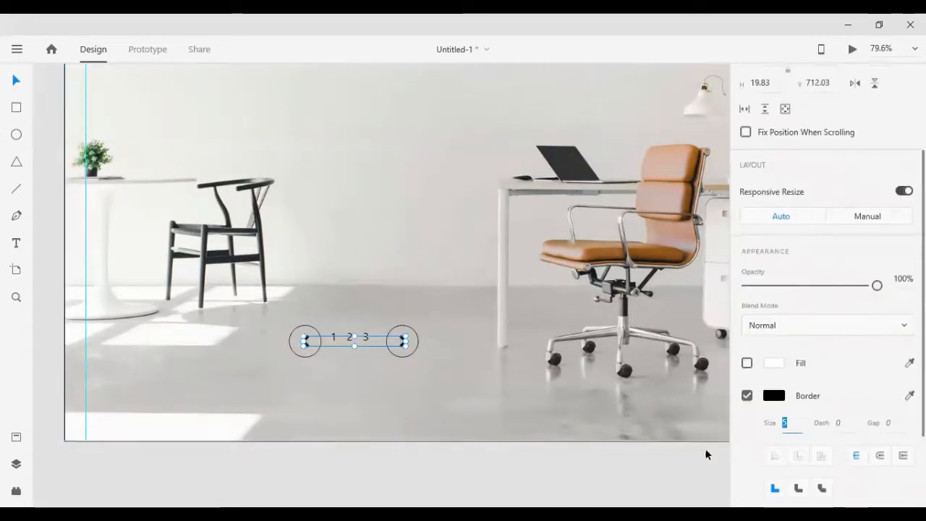
type("4")
key("Return")
type("1")
key("Return")
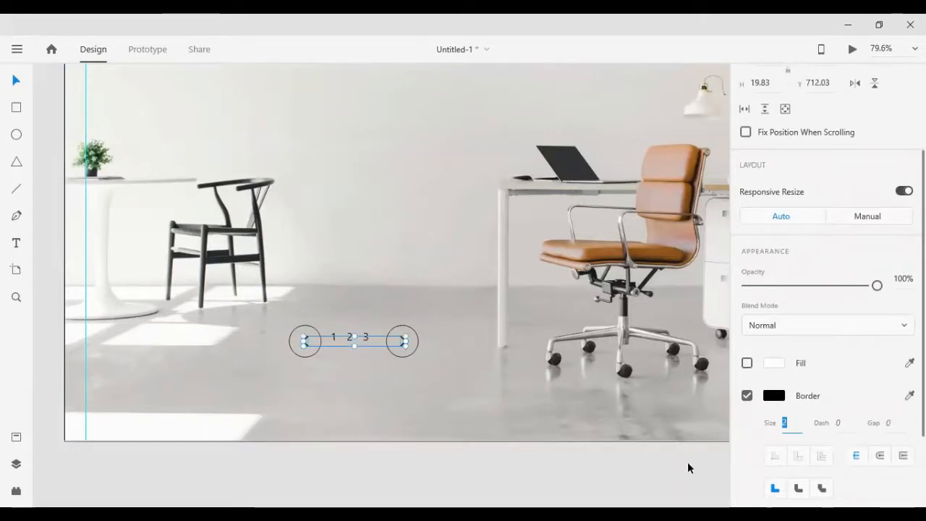
left_click(687, 463)
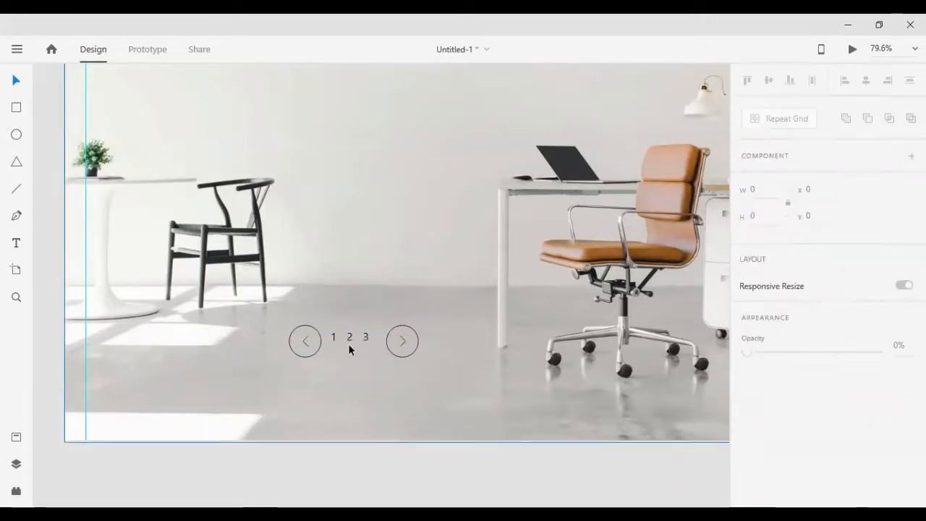
Step: Shrink the circle after the number 3 and set the circle before the number 1 to 55 by 55
left_click(416, 342)
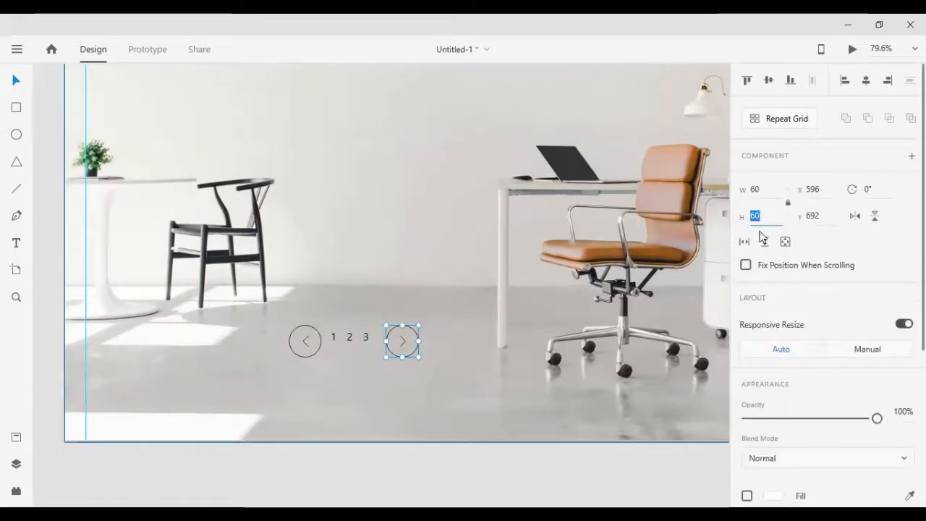
left_click(317, 346)
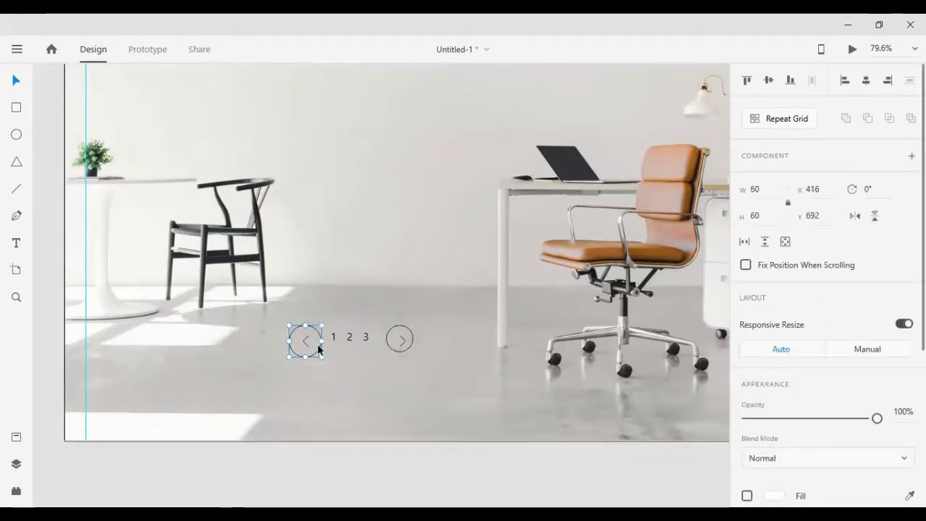
left_click(766, 215)
type("57")
key("Return")
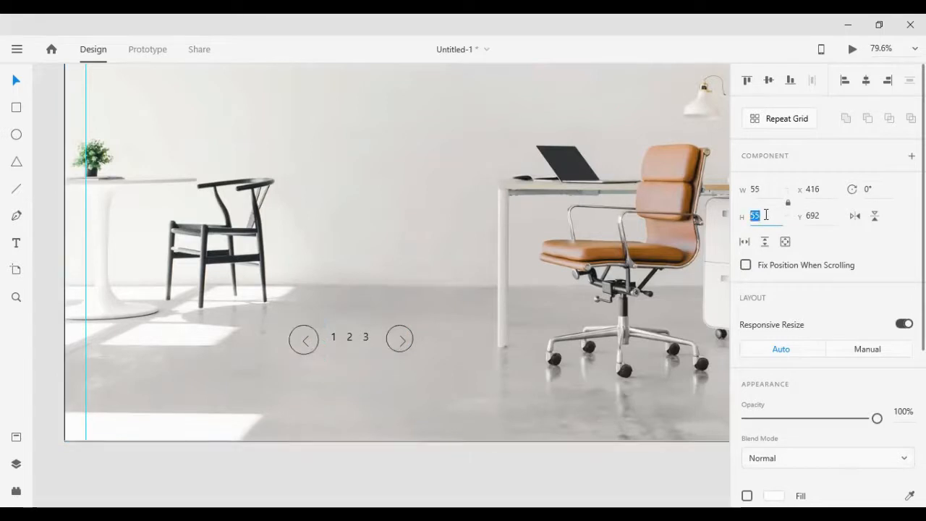
Step: Align each arrow to the centre of its own circle
left_click(405, 341)
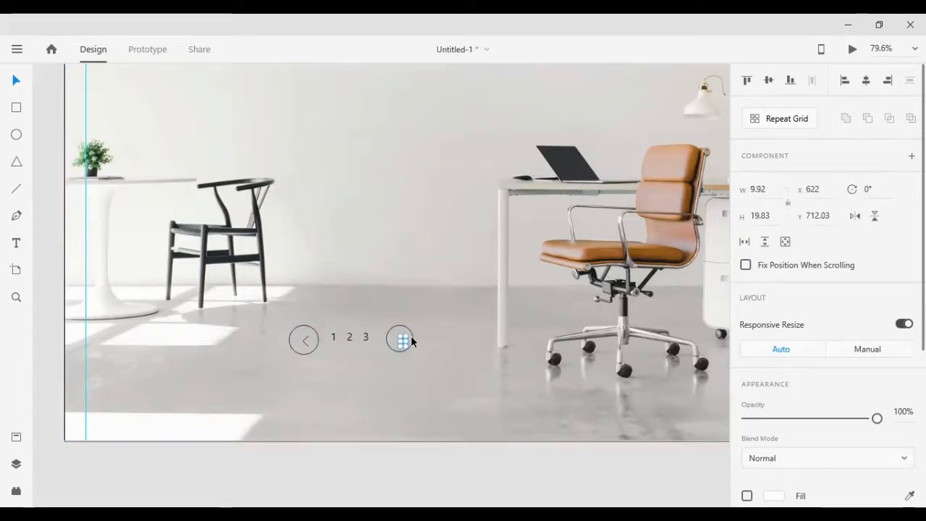
left_click(410, 335, "shift")
left_click(864, 82)
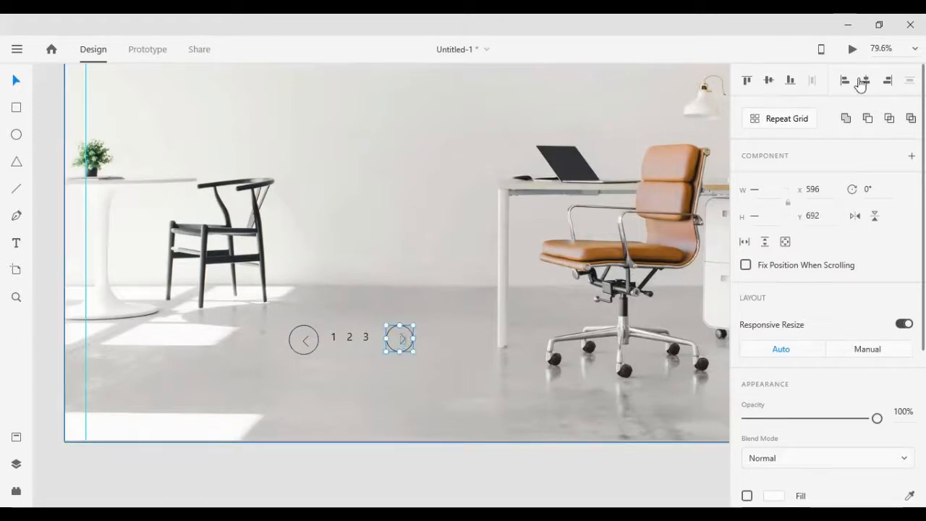
left_click(686, 464)
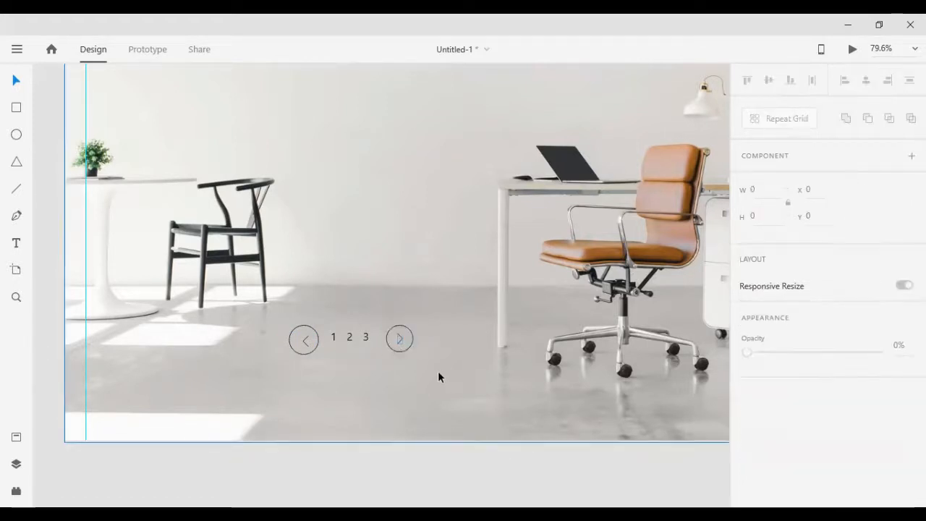
left_click(315, 347)
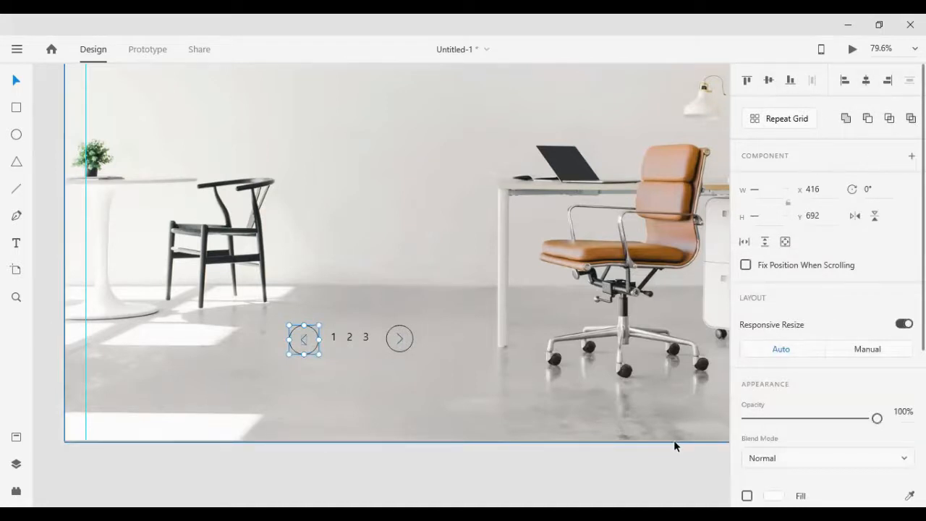
left_click(673, 460)
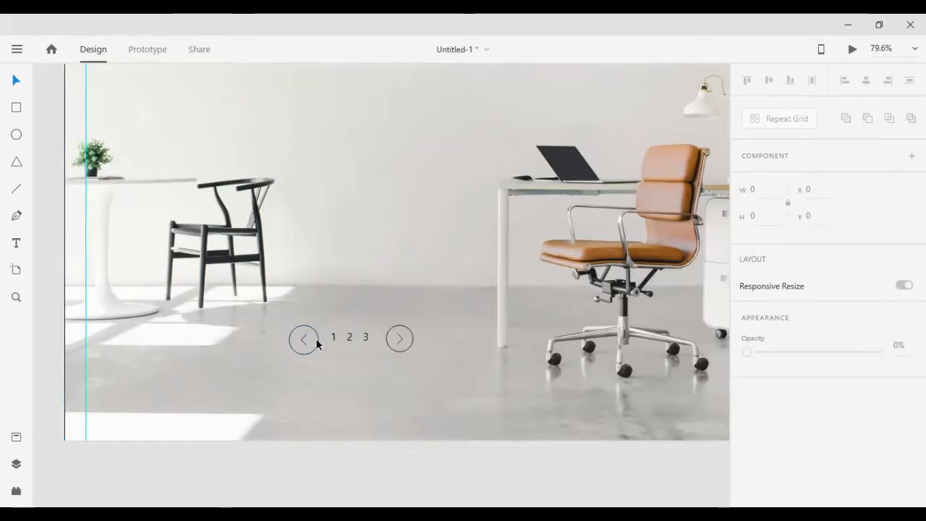
Step: Set the circle after the number 3 to 55 by 55 to match the other circle
left_click(404, 349)
left_click(770, 211)
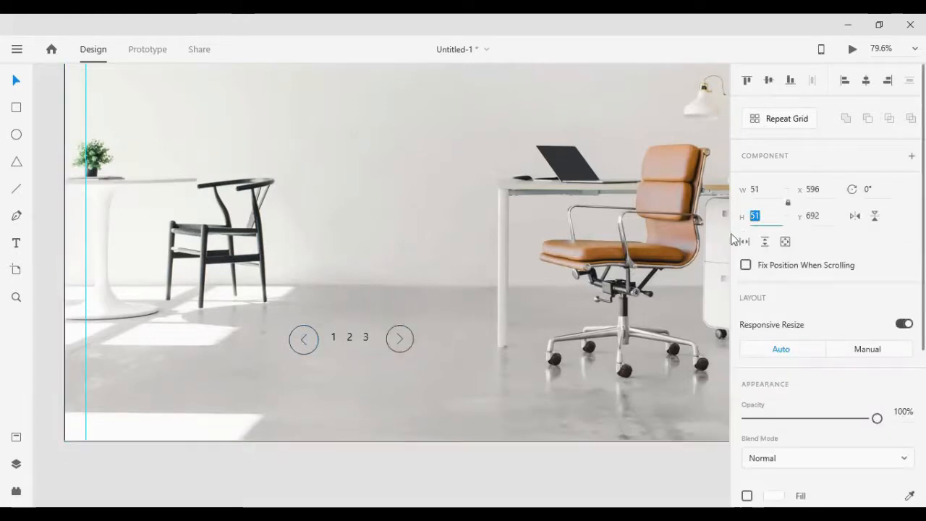
key("Up")
key("Up")
key("Up")
key("Up")
key("Up")
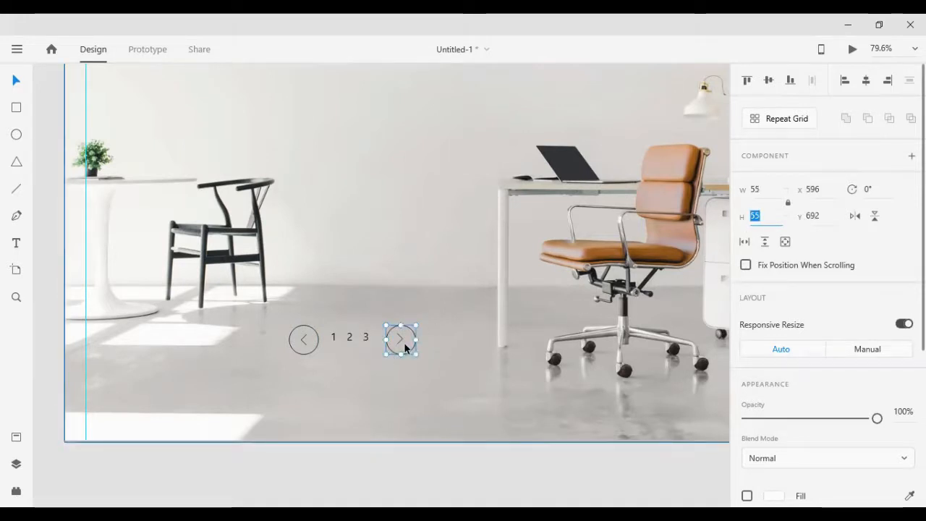
Step: Align the next arrow and its resized circle to a common centre
left_click(398, 341, "shift")
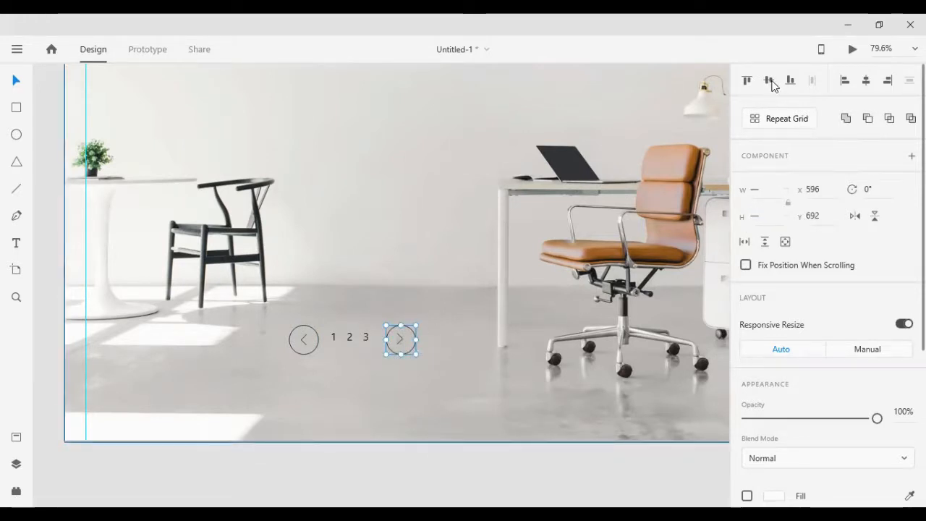
left_click(869, 79)
left_click(483, 350)
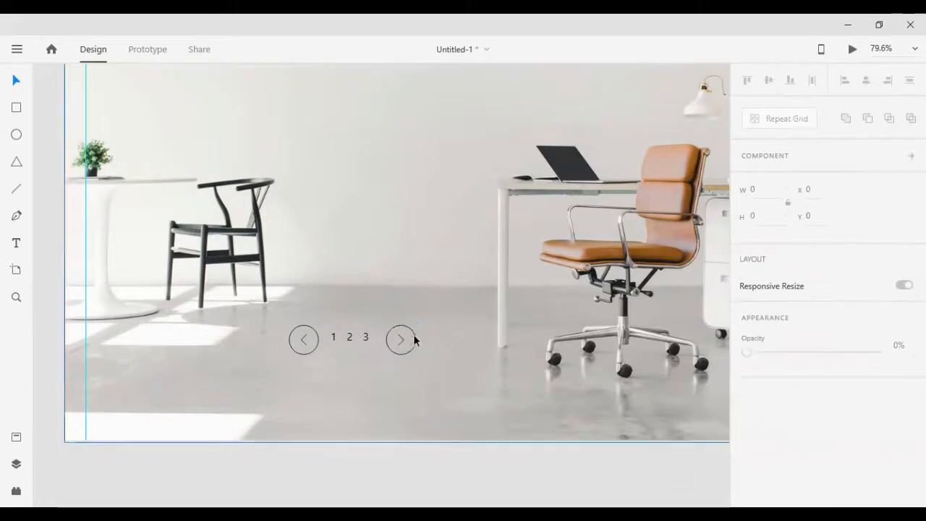
Step: Group the previous arrow with its surrounding circle, before the number 1
left_click(402, 337)
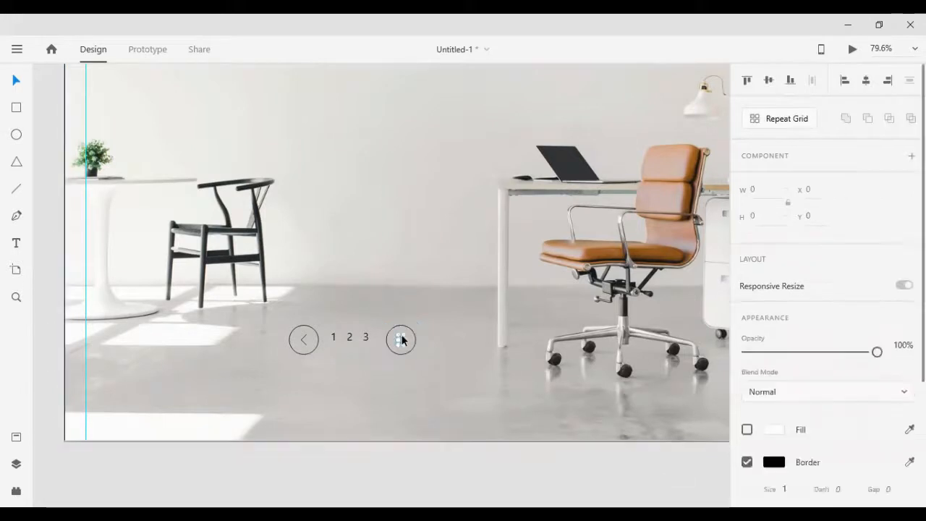
left_click(305, 341)
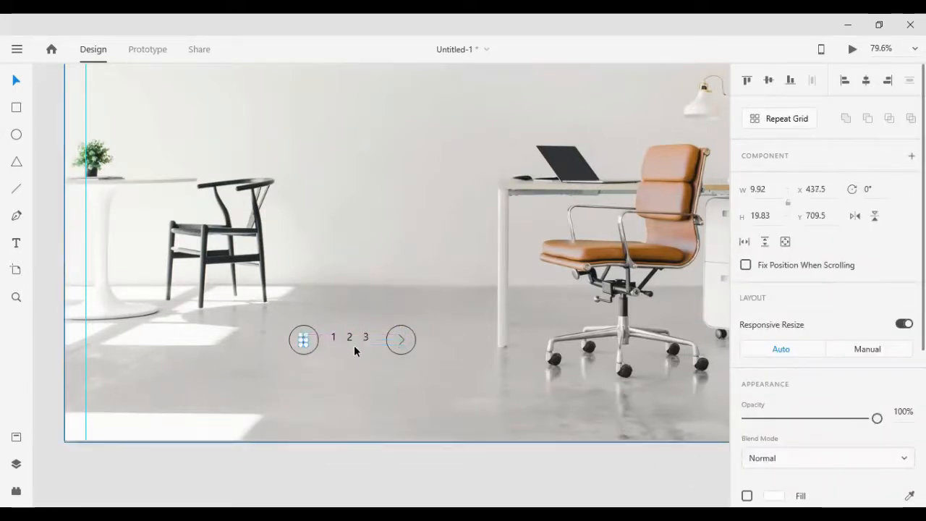
left_click_drag(55, 312, 321, 400)
left_click(332, 289, "shift")
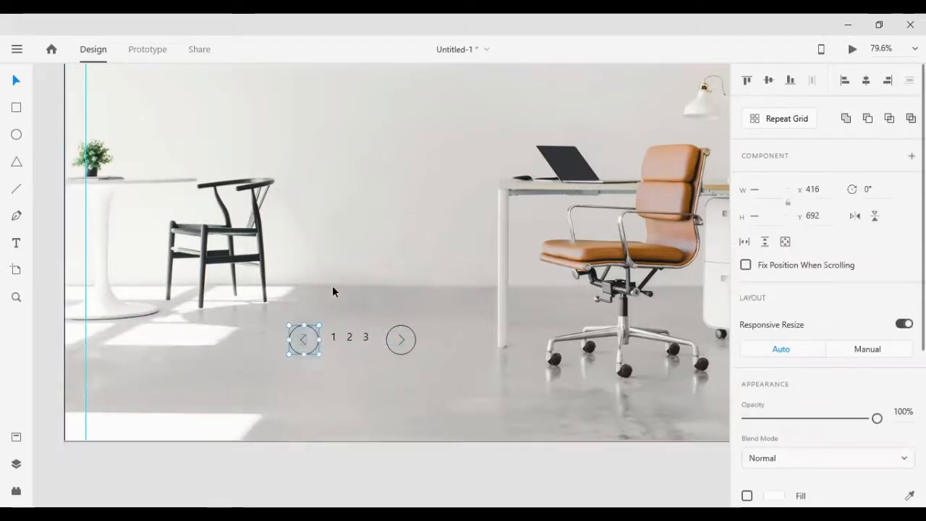
left_click(384, 444)
left_click_drag(425, 425, 386, 321)
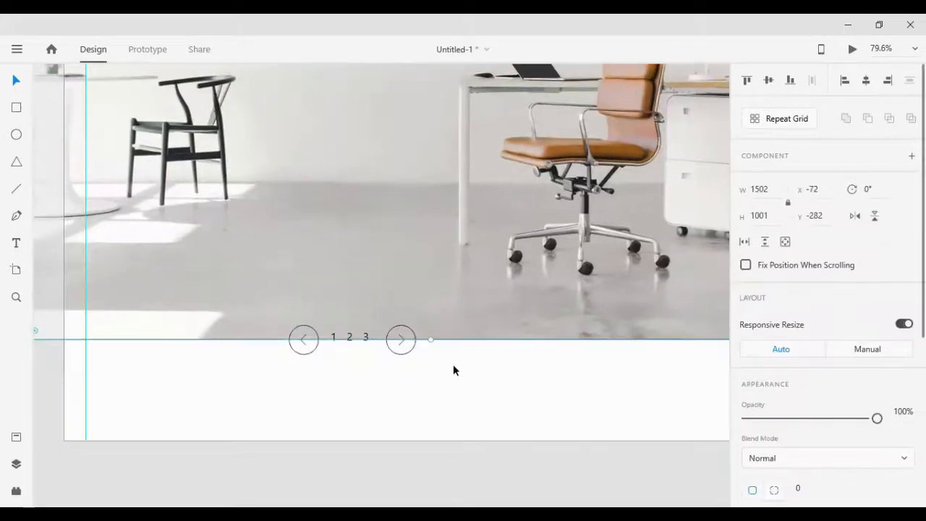
key("ctrl+z")
Step: Group the next arrow with its surrounding circle, after the number 3
scroll(460, 374, "down", 1)
scroll(461, 380, "down", 2)
left_click_drag(446, 403, 374, 196)
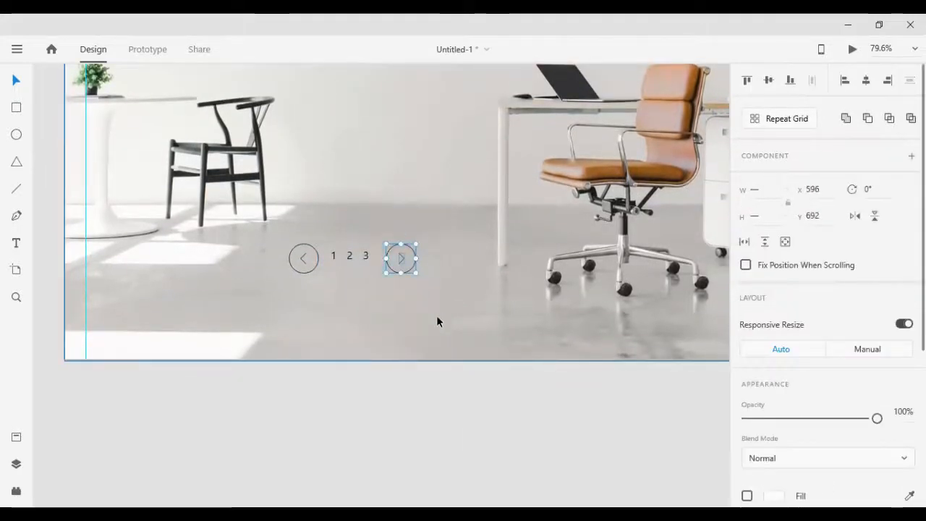
Step: Align the numbers 1, 2 and 3 and both circled arrow buttons along a common horizontal centre line
left_click(332, 257)
left_click(348, 255, "shift")
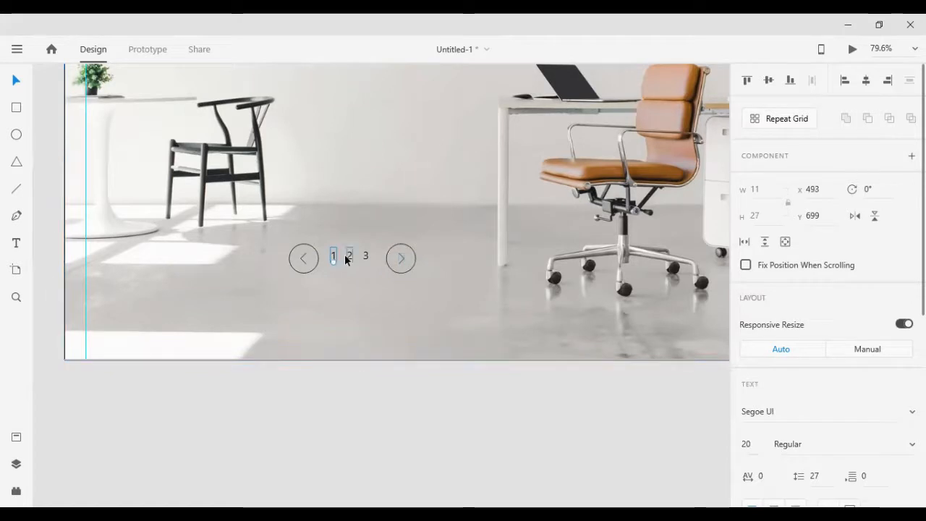
left_click(365, 255, "shift")
left_click(401, 258, "shift")
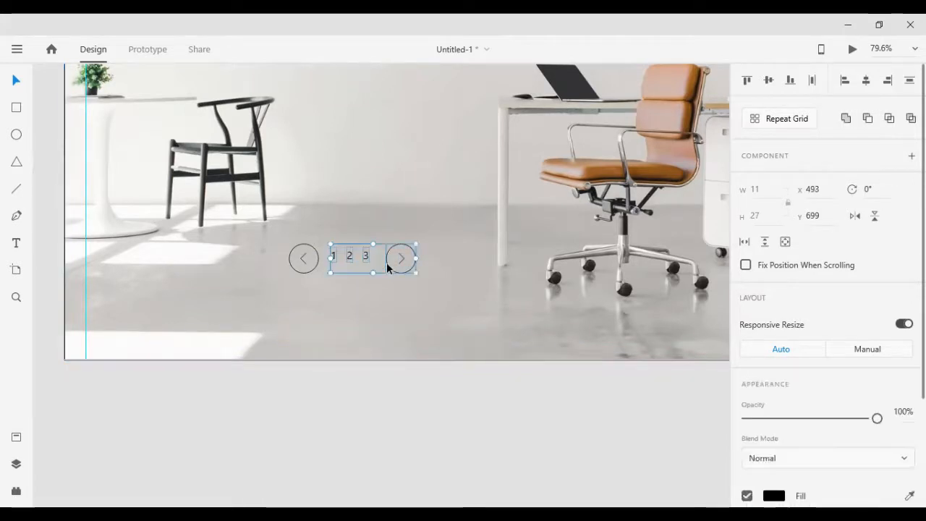
left_click(313, 265, "shift")
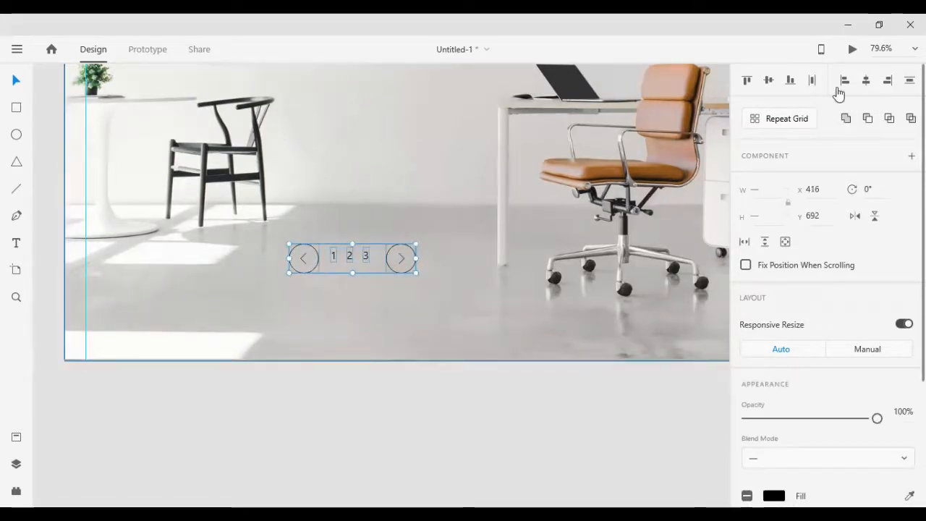
left_click(769, 82)
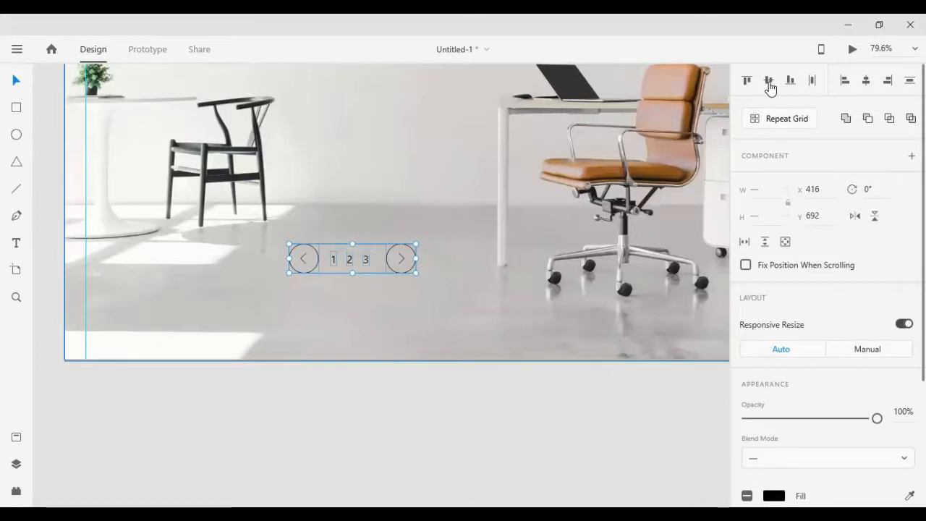
Step: Distribute the numbers and arrow buttons evenly in the row and combine them into one navigation group
left_click(813, 81)
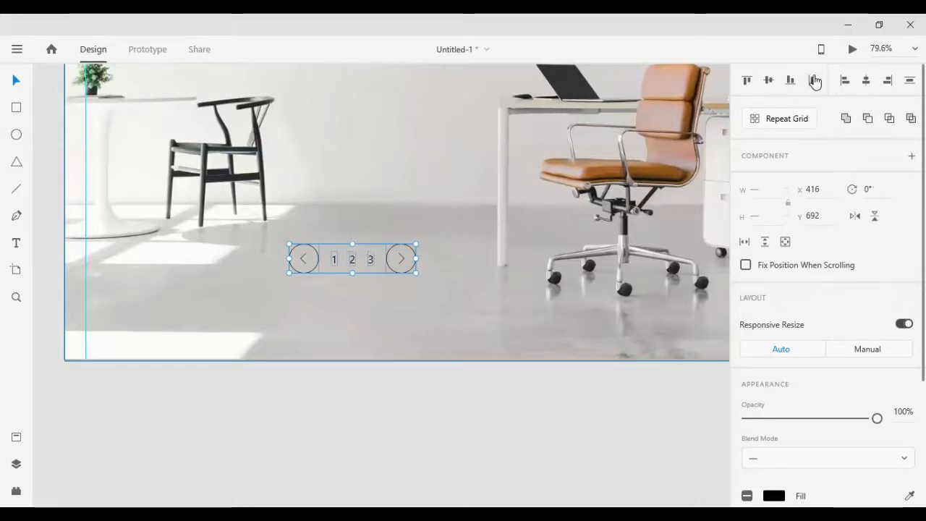
key("ctrl+g")
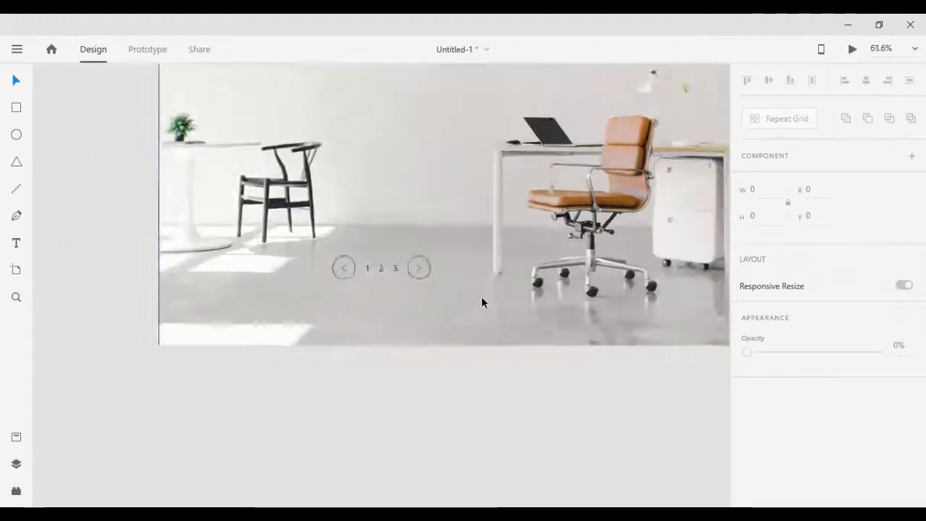
Step: Set the opacity of the numbers 2 and 3 and the circled previous arrow to 60% within the navigation group
scroll(470, 303, "up", 3)
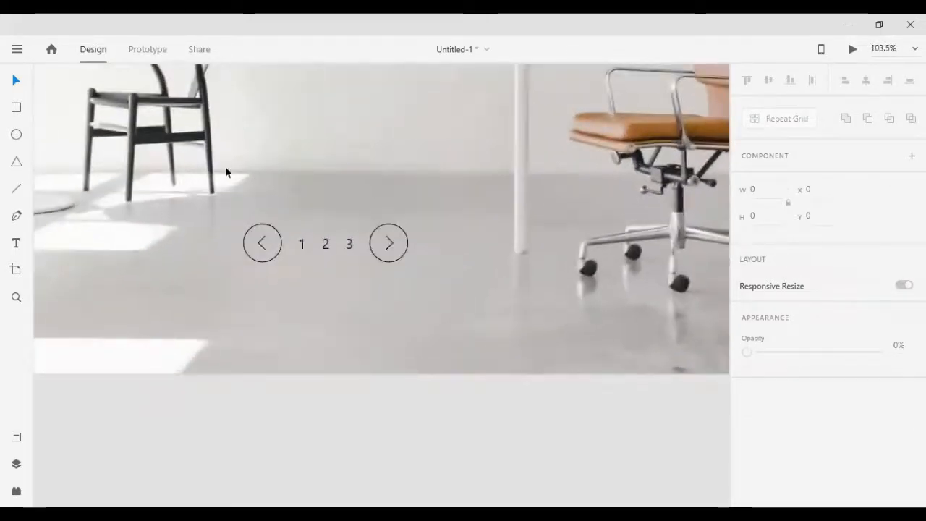
left_click(325, 244)
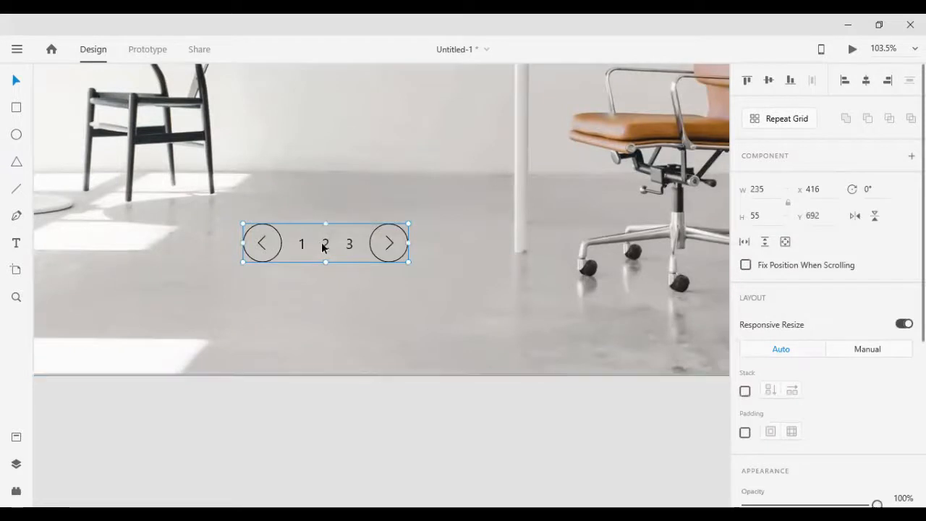
double_click(323, 247)
left_click(349, 244, "shift")
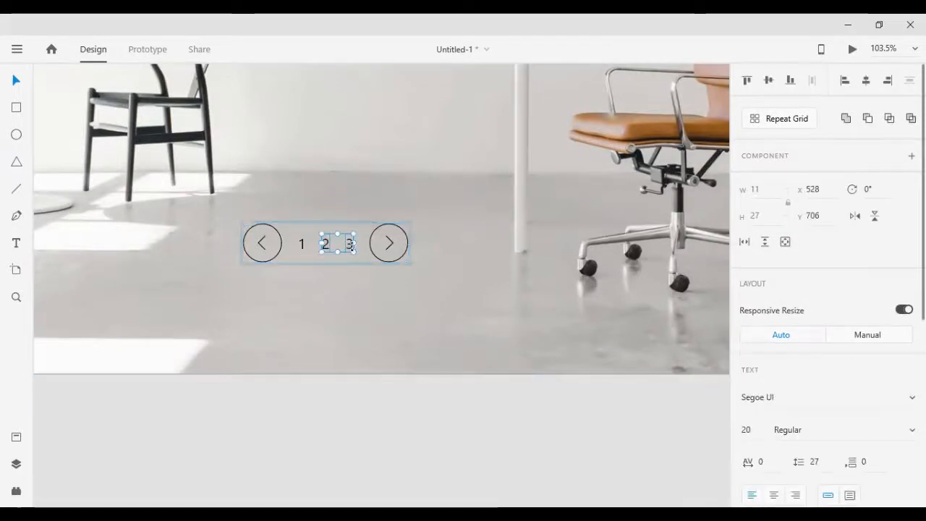
left_click(261, 243, "shift")
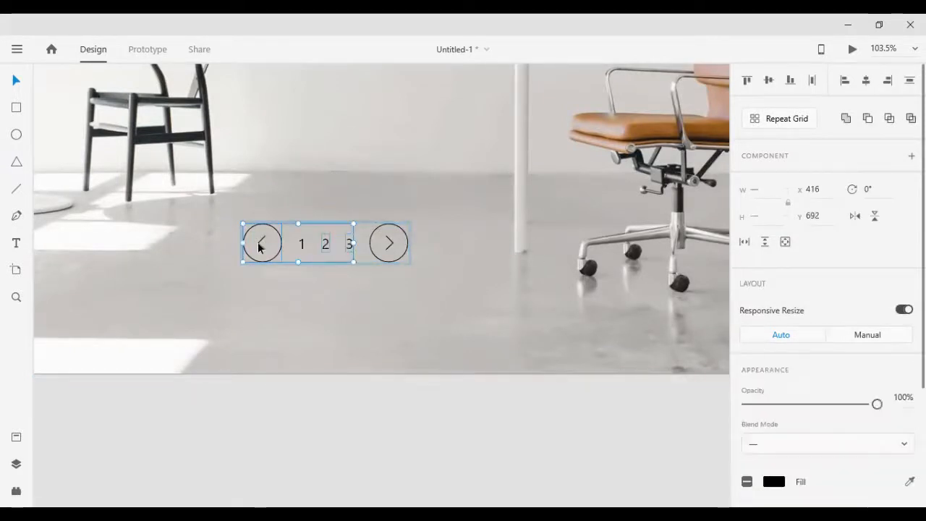
left_click(902, 397)
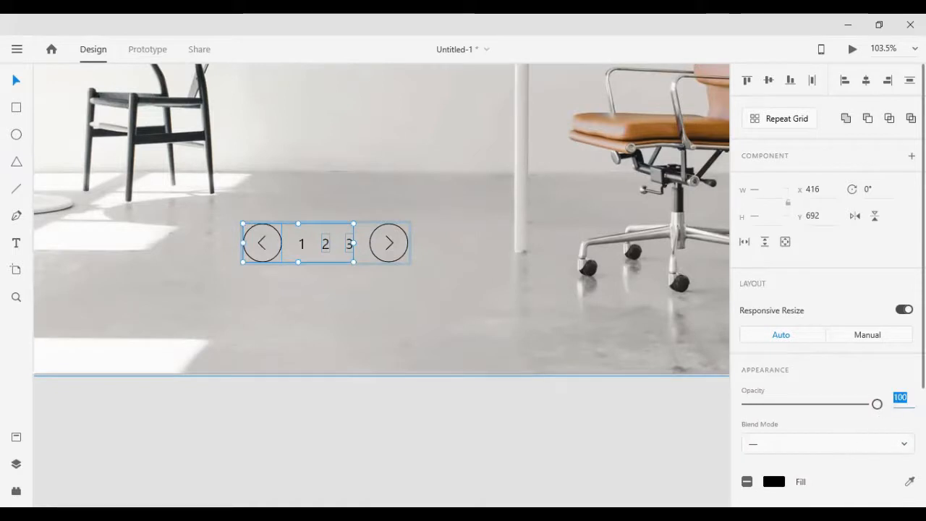
type("80")
key("Return")
type("30")
key("Return")
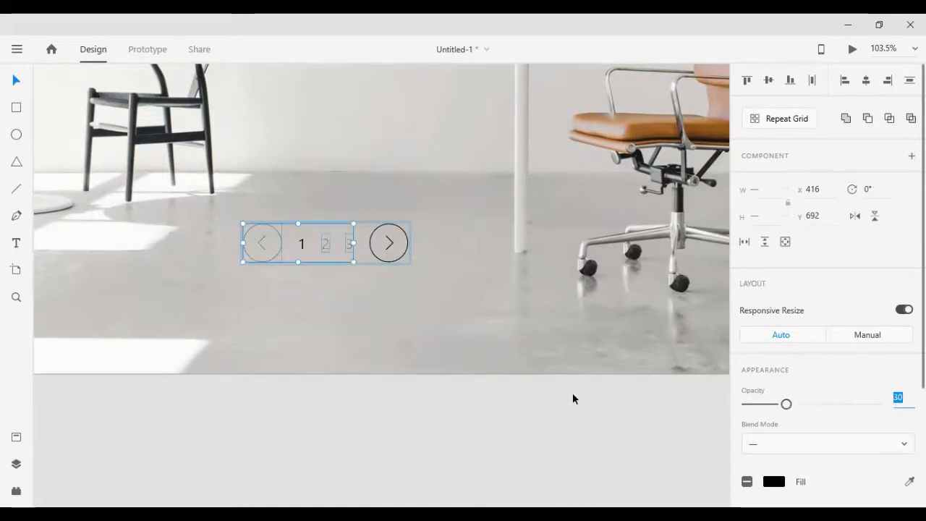
type("60")
key("Return")
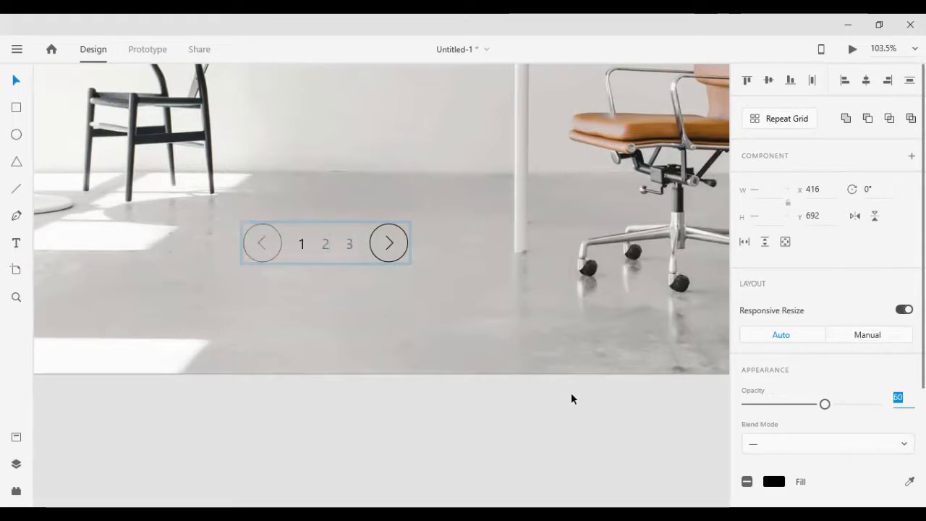
left_click(564, 384)
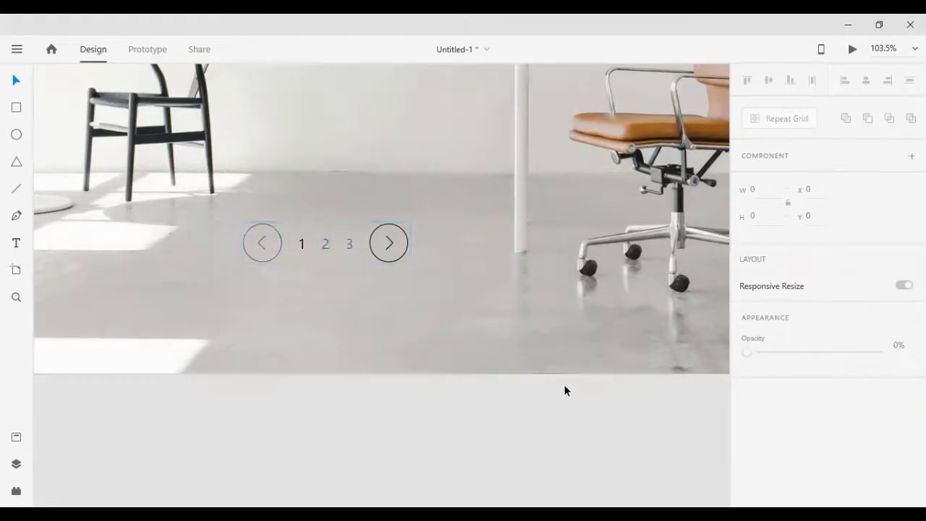
scroll(420, 214, "down", 6)
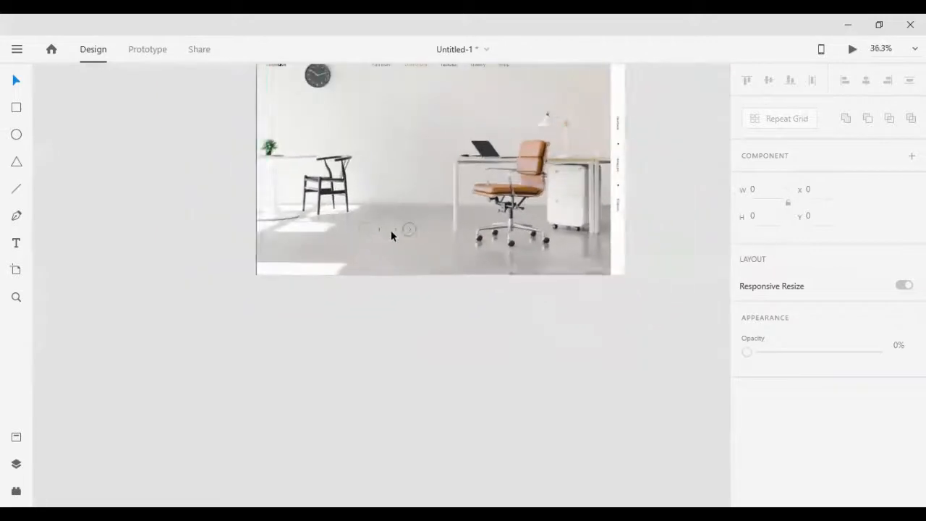
left_click(405, 231)
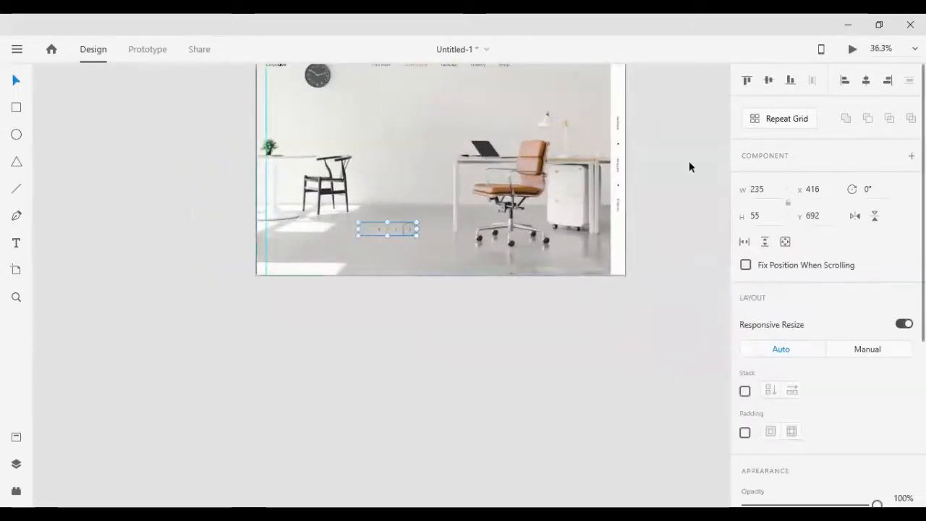
left_click(626, 293)
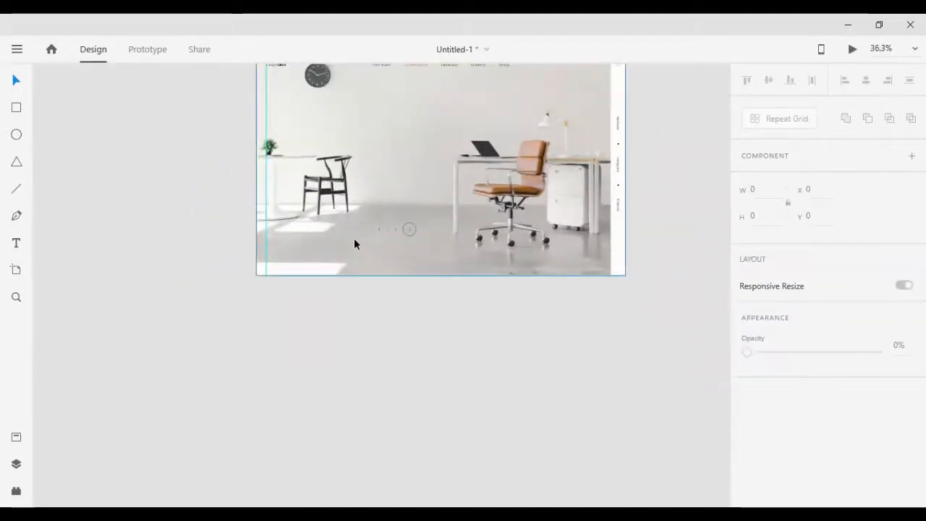
left_click_drag(364, 232, 403, 252)
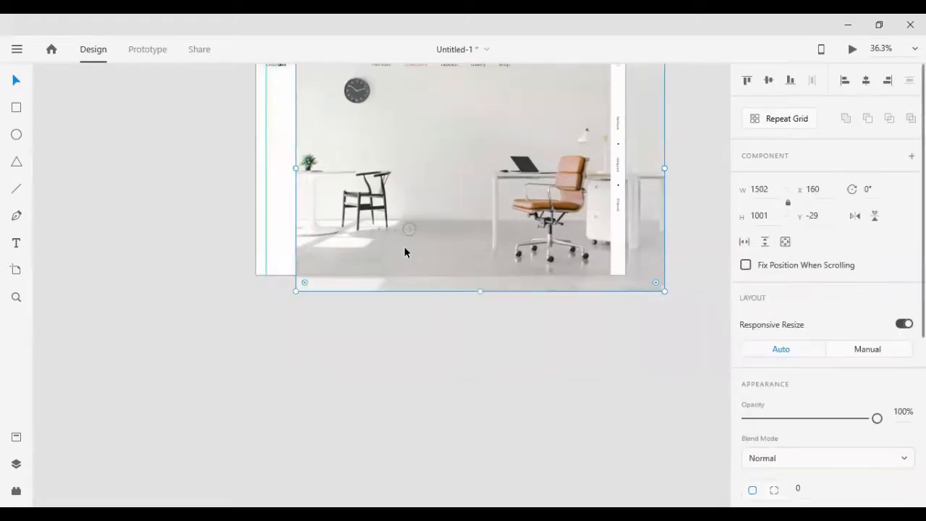
key("ctrl+z")
Step: Align the slider navigation group to the artboard's bottom edge and centre it horizontally
left_click(477, 318)
left_click_drag(477, 318, 325, 220)
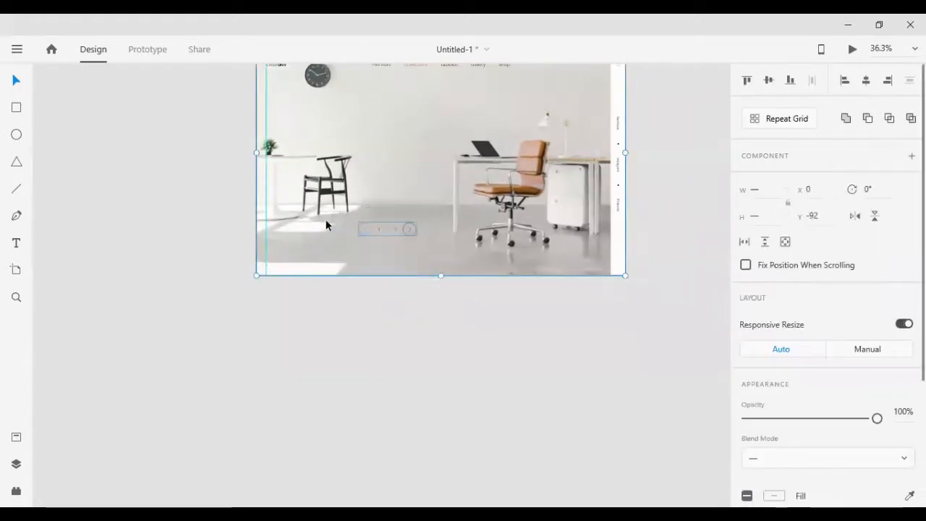
left_click(442, 186, "shift")
left_click(789, 82)
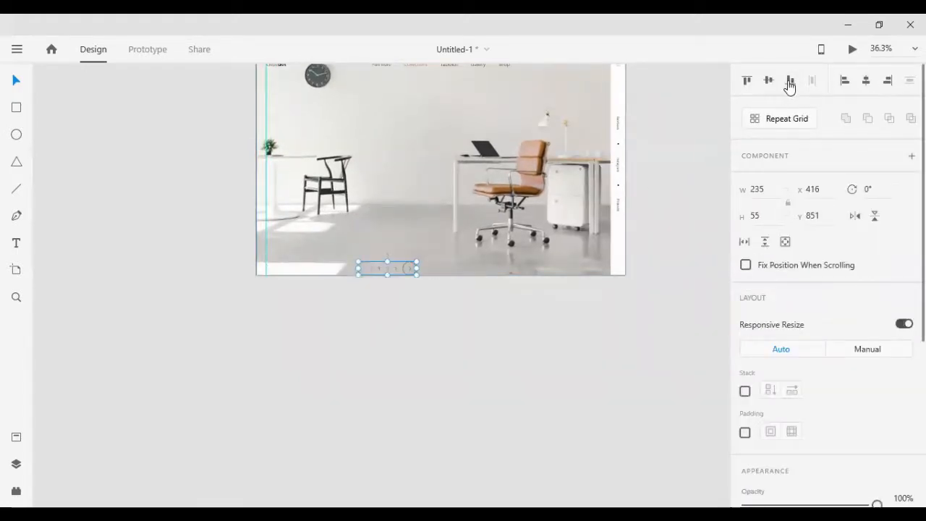
left_click(866, 81)
left_click(640, 294)
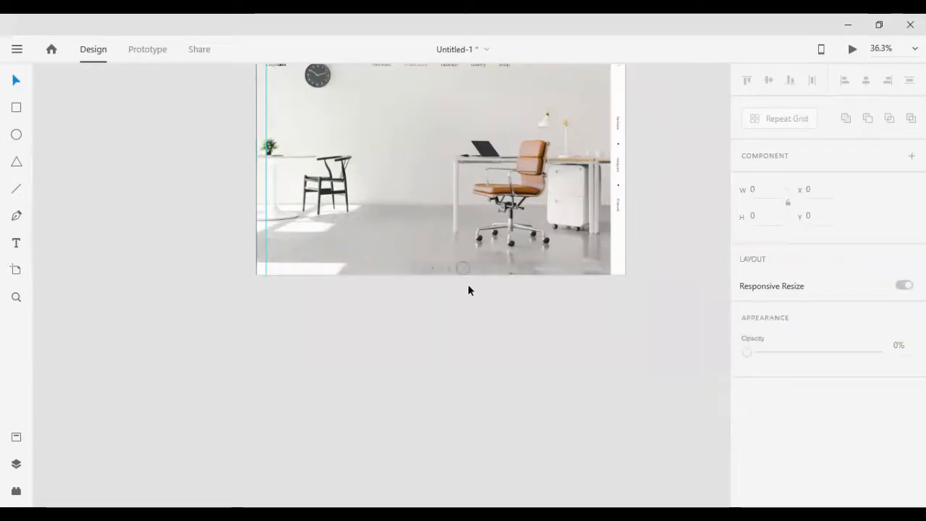
Step: Nudge the slider navigation group up to leave a small gap above the artboard's bottom edge
left_click(438, 269)
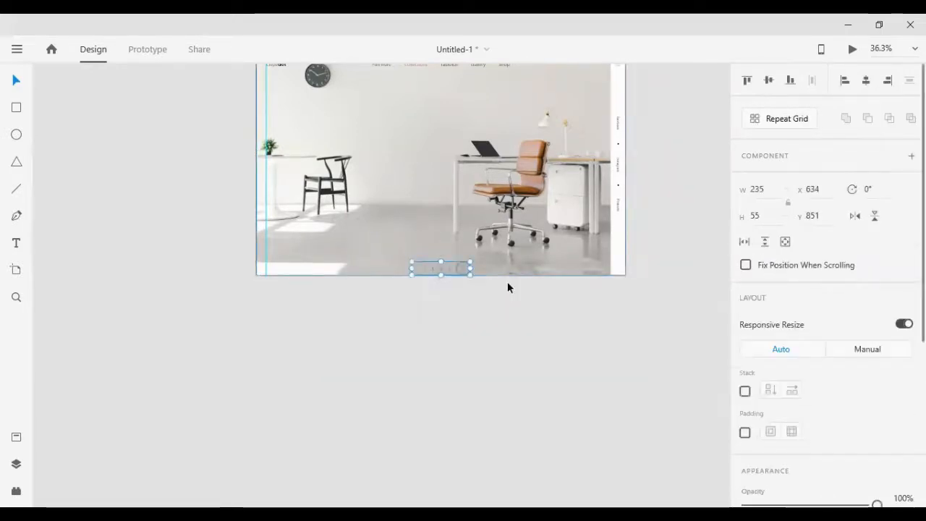
key("shift+Up")
key("shift+Up")
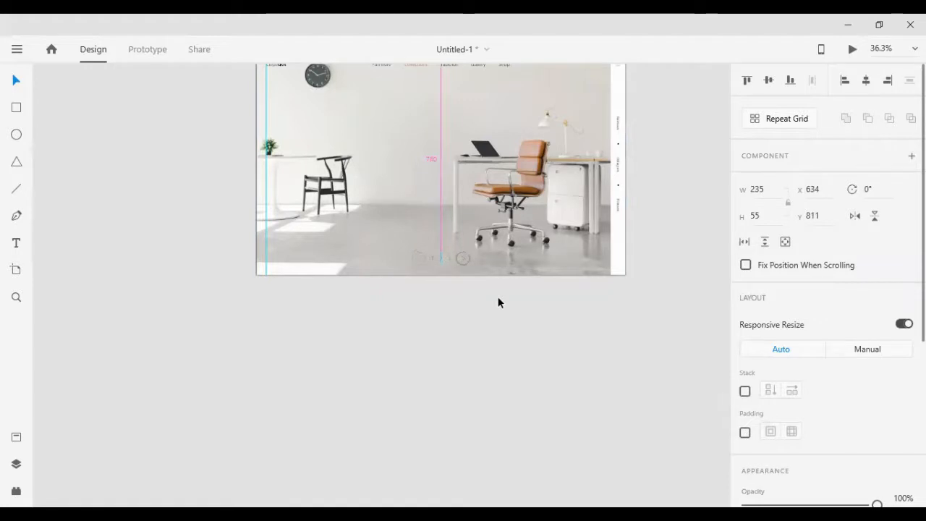
key("shift+Down")
key("shift+Down")
key("shift+Down")
key("shift+Down")
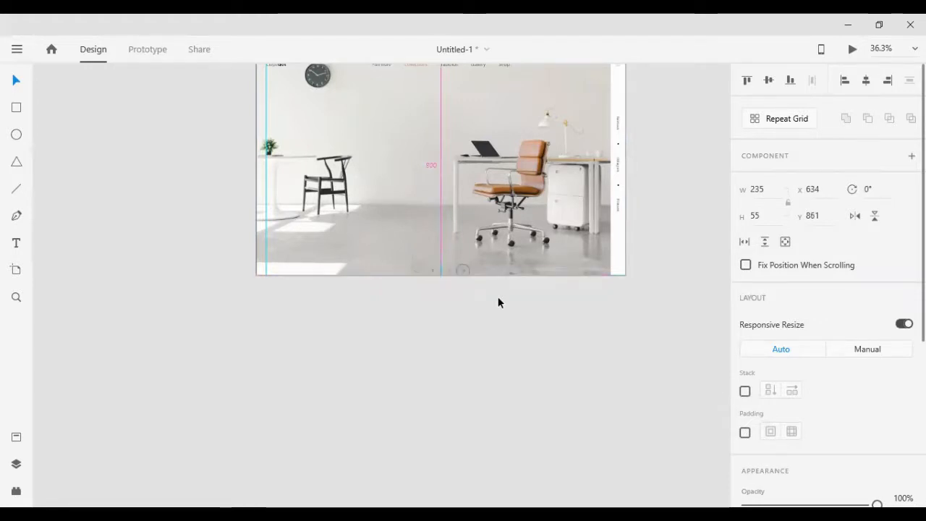
key("shift+Up")
key("shift+Up")
left_click(499, 302)
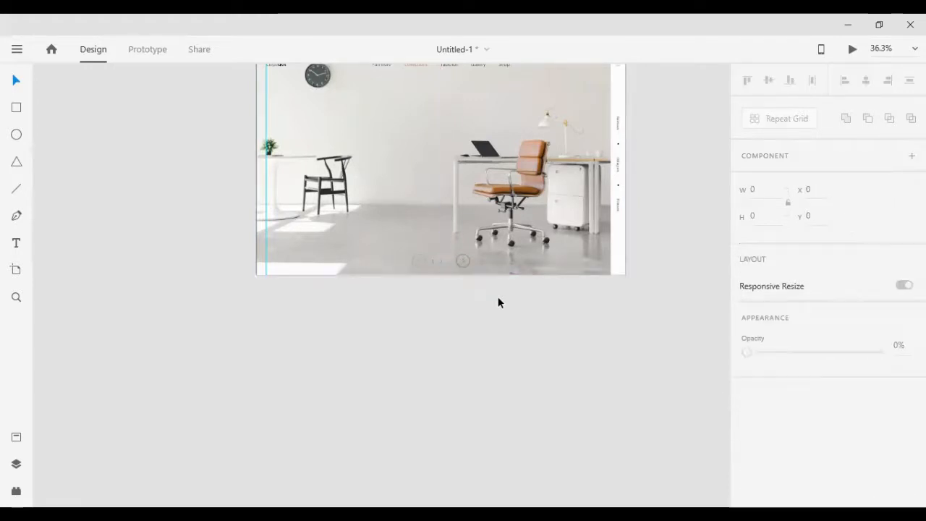
scroll(262, 182, "up", 1)
scroll(265, 186, "up", 2, "ctrl")
scroll(265, 187, "up", 2, "ctrl")
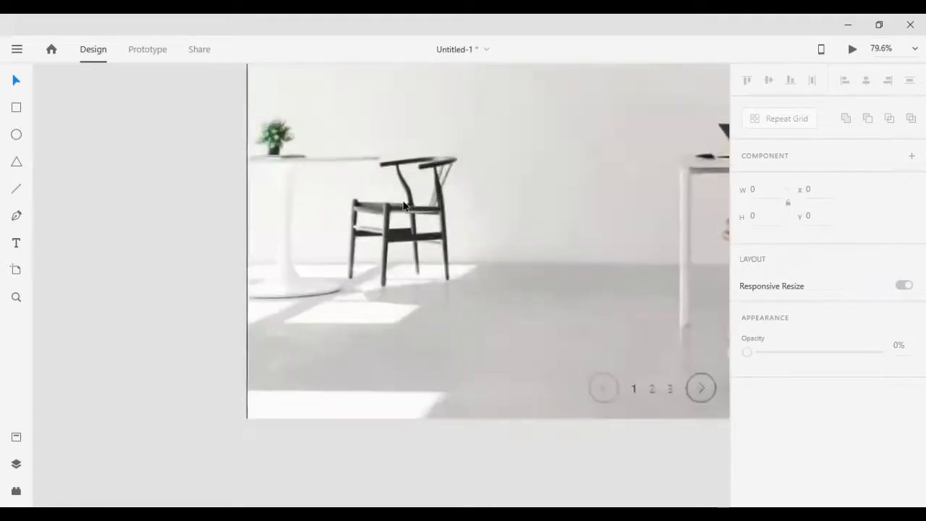
scroll(532, 202, "down", 4, "ctrl")
scroll(693, 197, "up", 2, "ctrl")
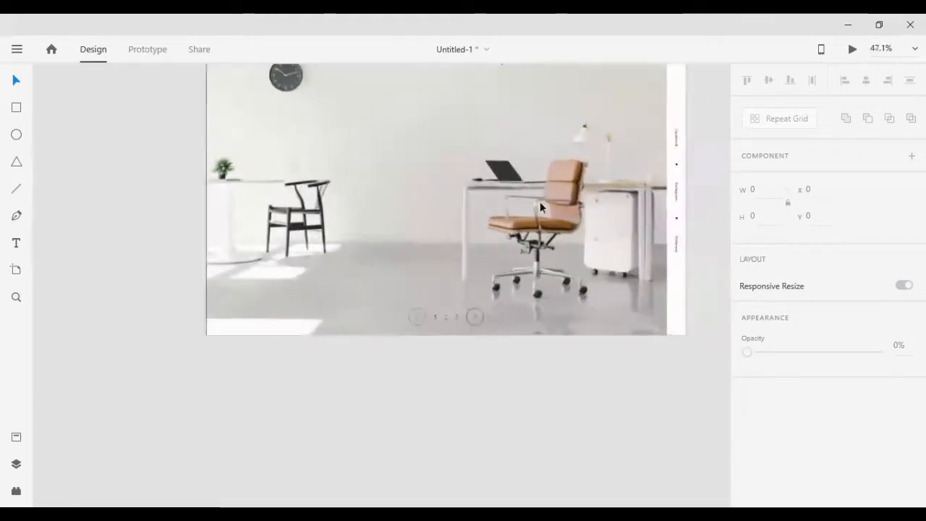
scroll(335, 239, "up", 2)
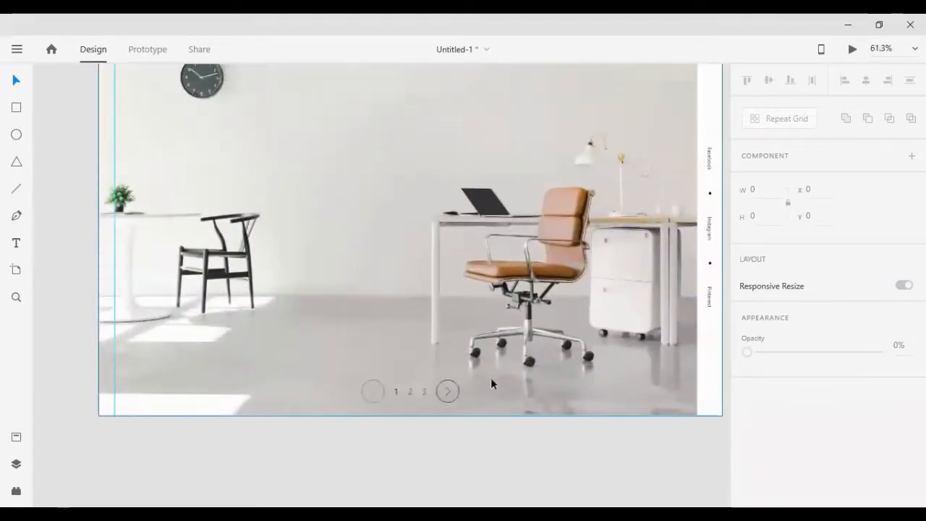
scroll(634, 351, "up", 2)
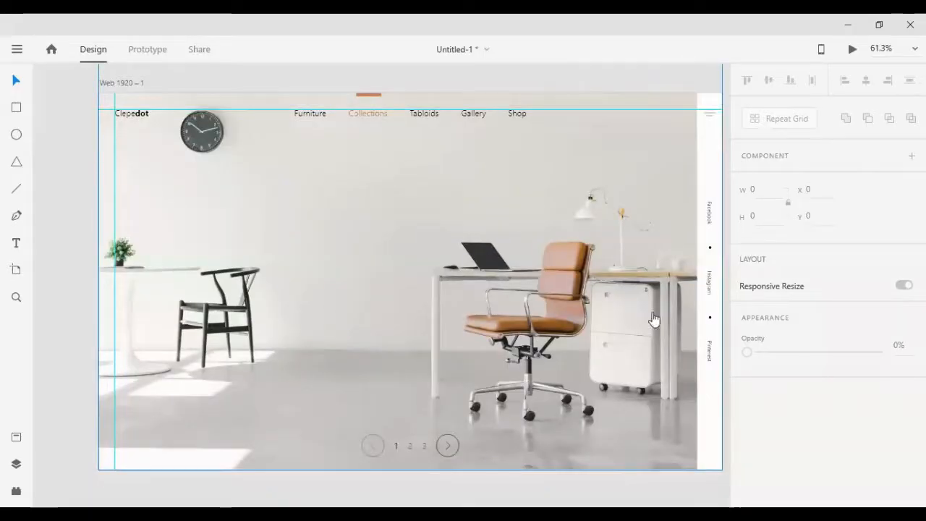
Step: Add the text "The White Room" over the middle of the photo, beginning beside the black chair, with a font size of 110
left_click(17, 244)
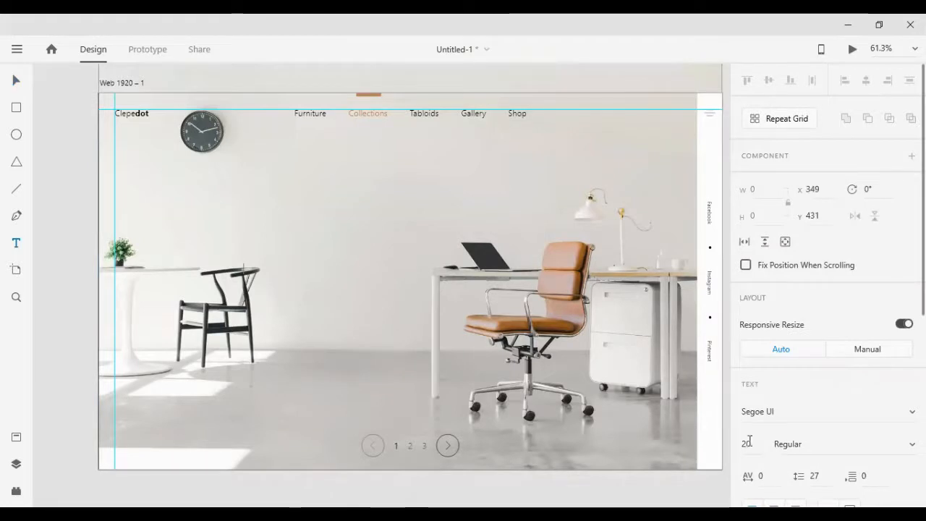
left_click(748, 443)
type("40")
key("Return")
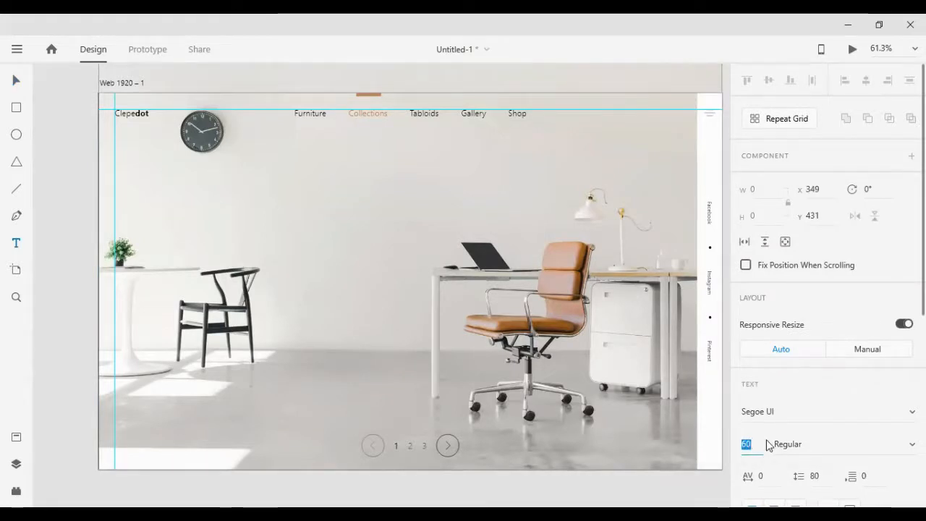
type("110")
key("Return")
key("Escape")
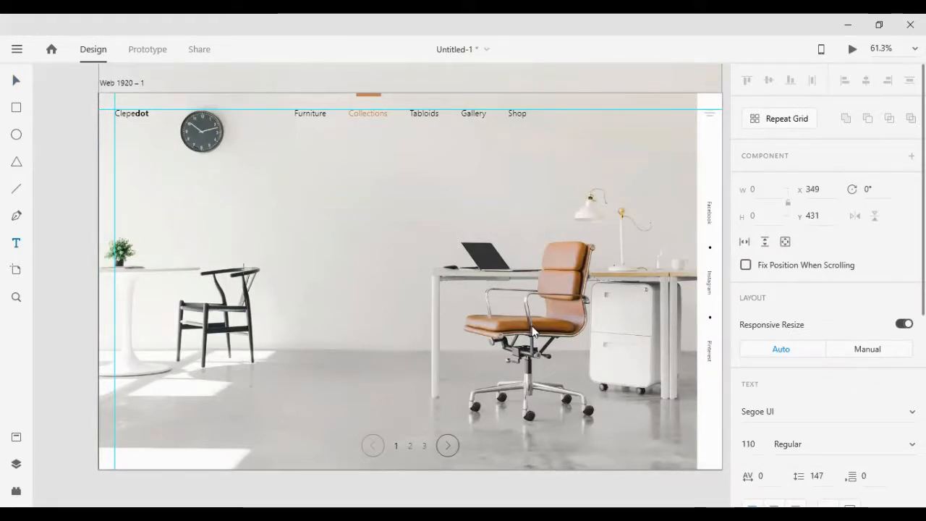
type("T")
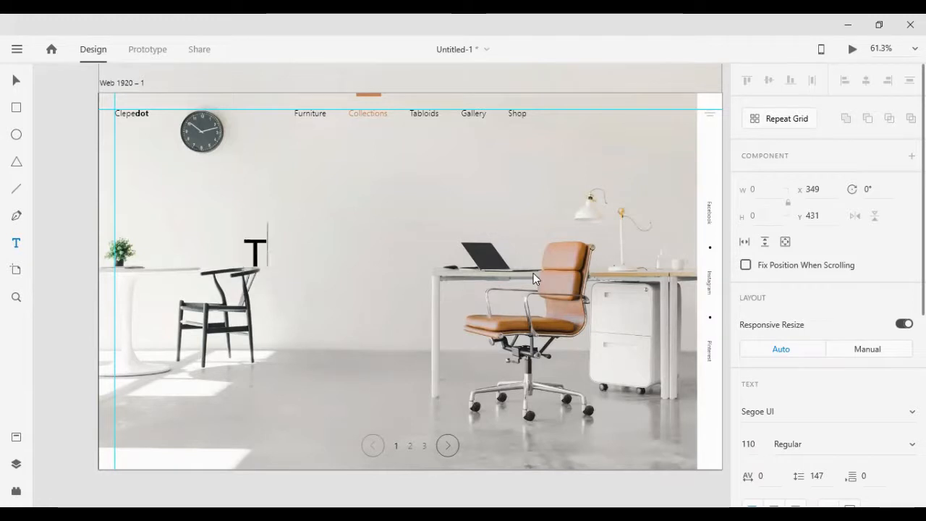
type("he Wh")
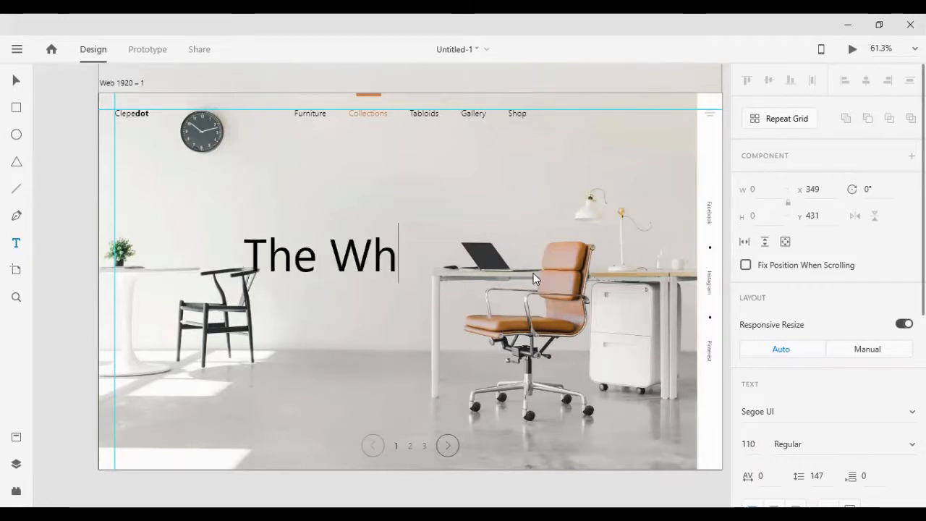
type("ite Room")
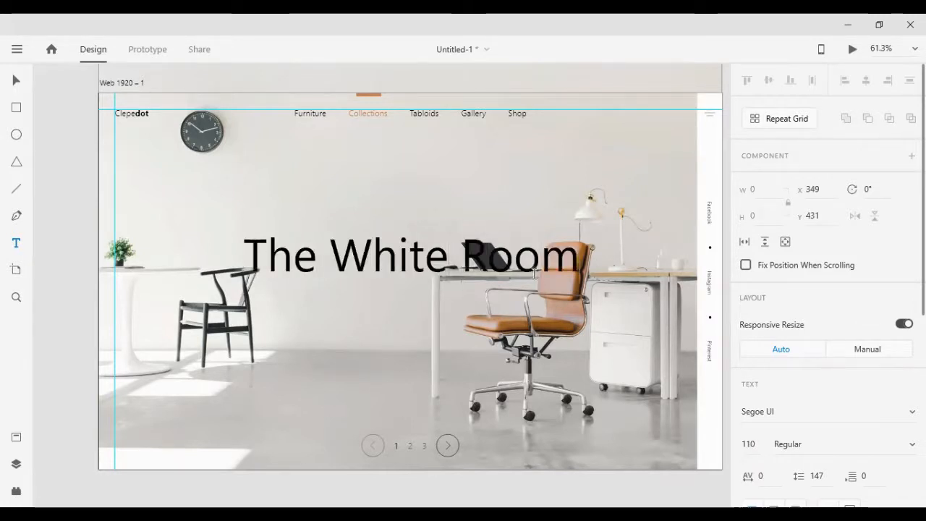
left_click(378, 280)
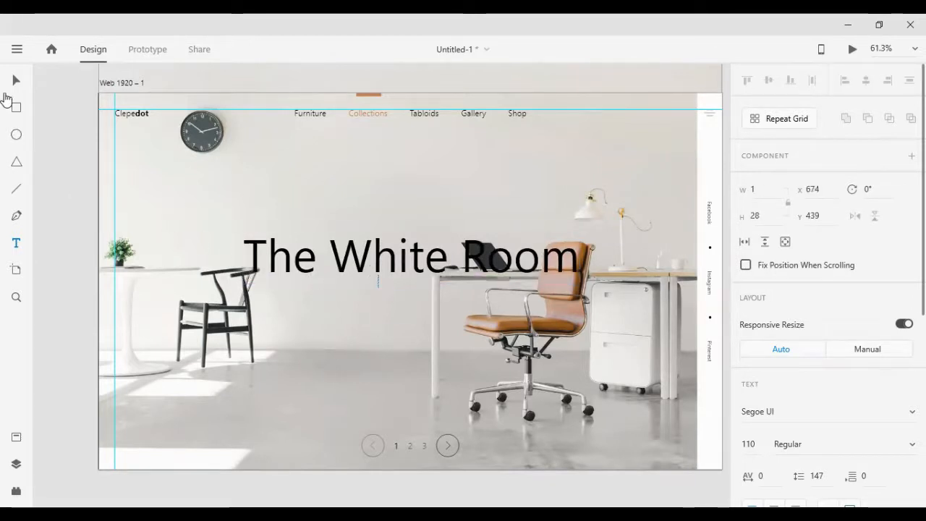
Step: Duplicate the "The White Room" heading so that one copy sits directly above the other
left_click(16, 80)
left_click(277, 239)
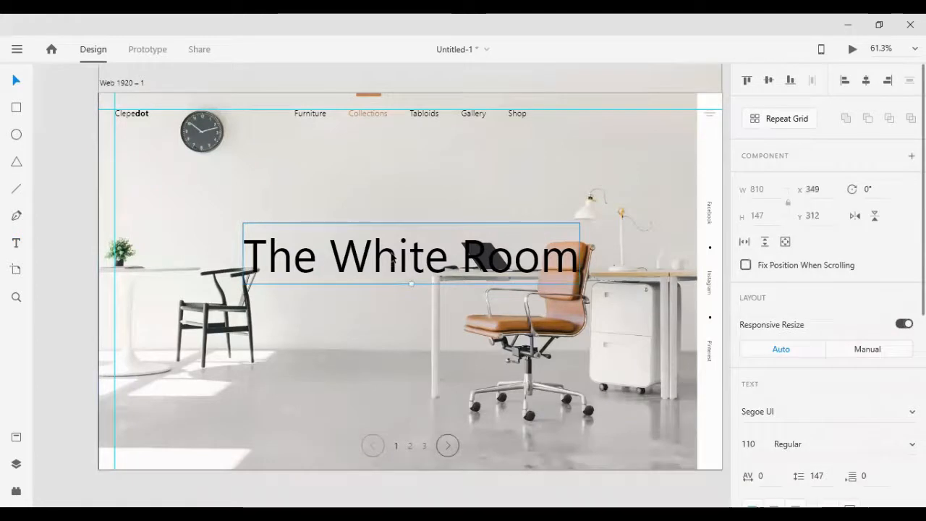
left_click_drag(393, 259, 397, 230)
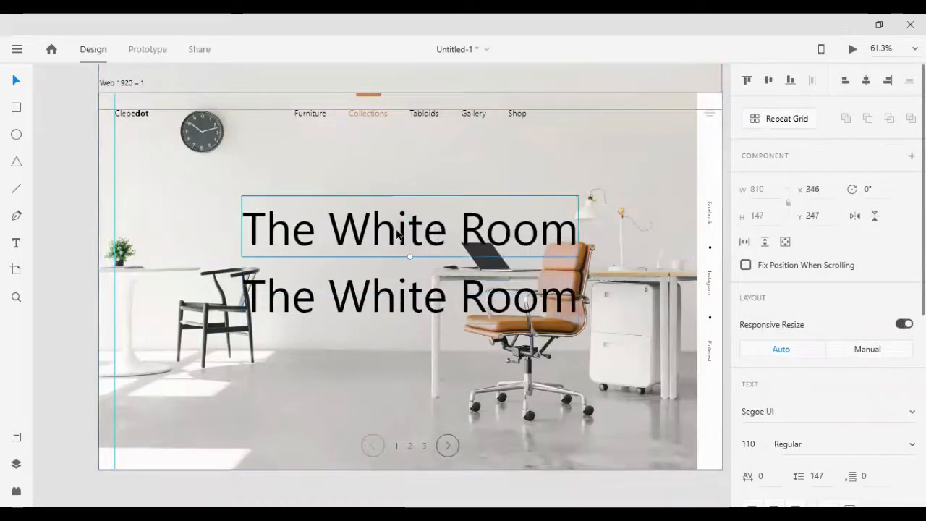
Step: Change the upper copy's text to "NO.1" and shift it slightly down and right to X 366, Y 262
double_click(396, 229)
type("no")
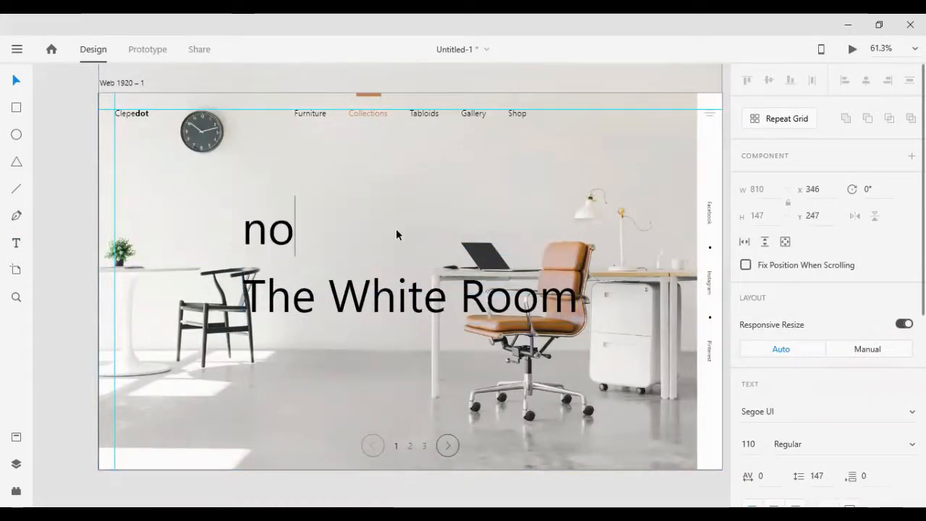
key("BackSpace")
key("BackSpace")
type("N")
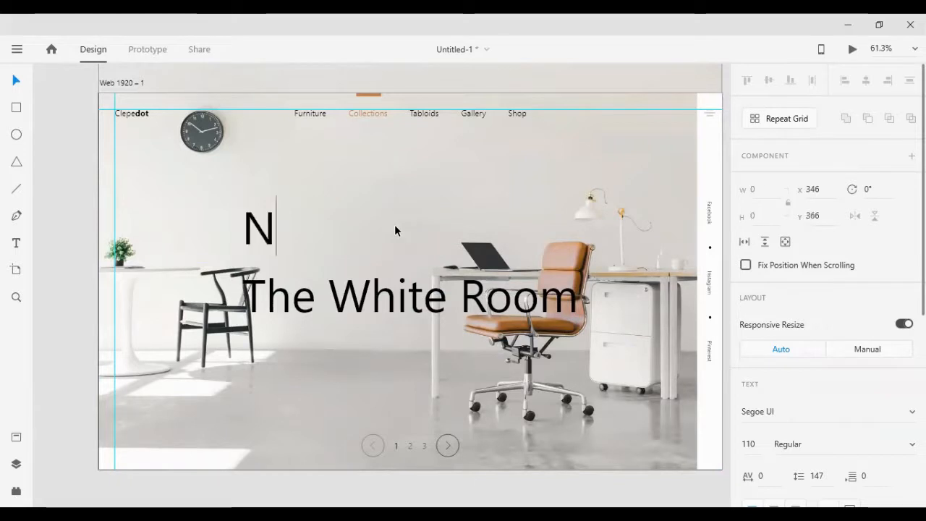
type("O")
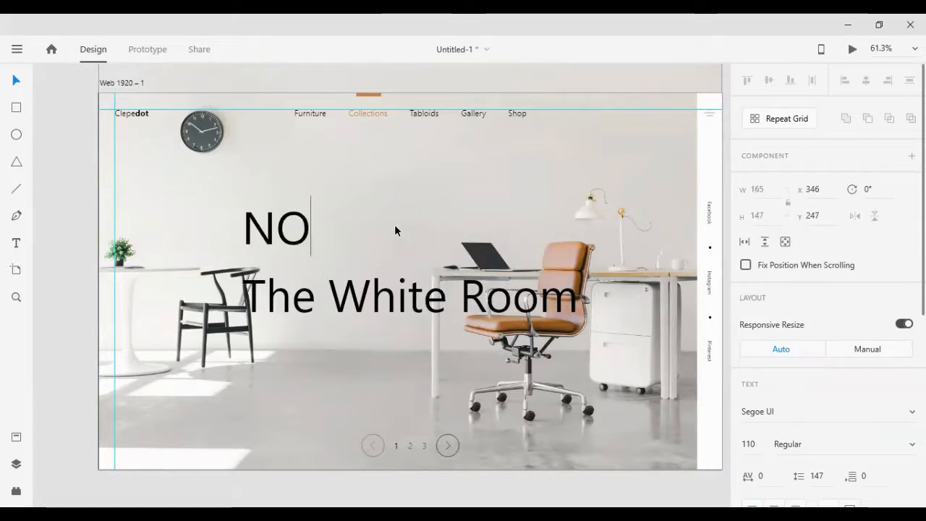
type(". 1")
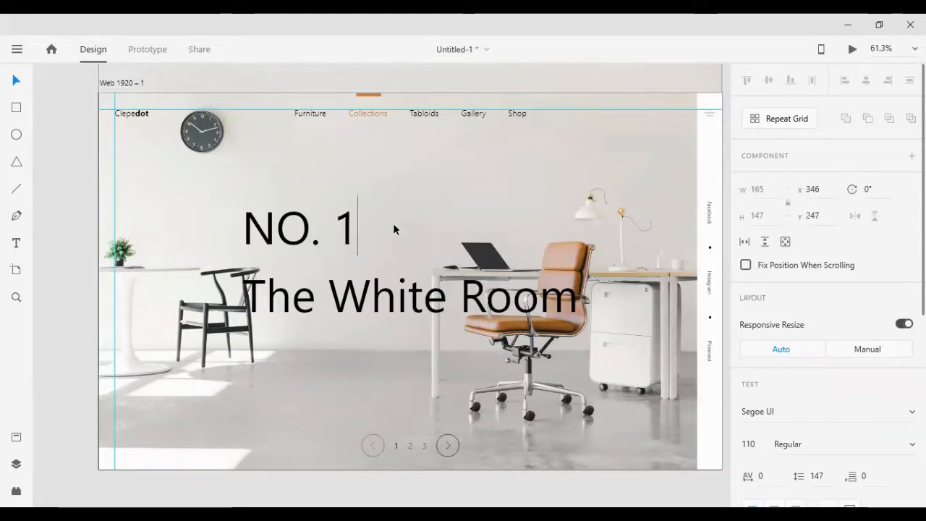
key("BackSpace")
key("BackSpace")
type("1")
key("Escape")
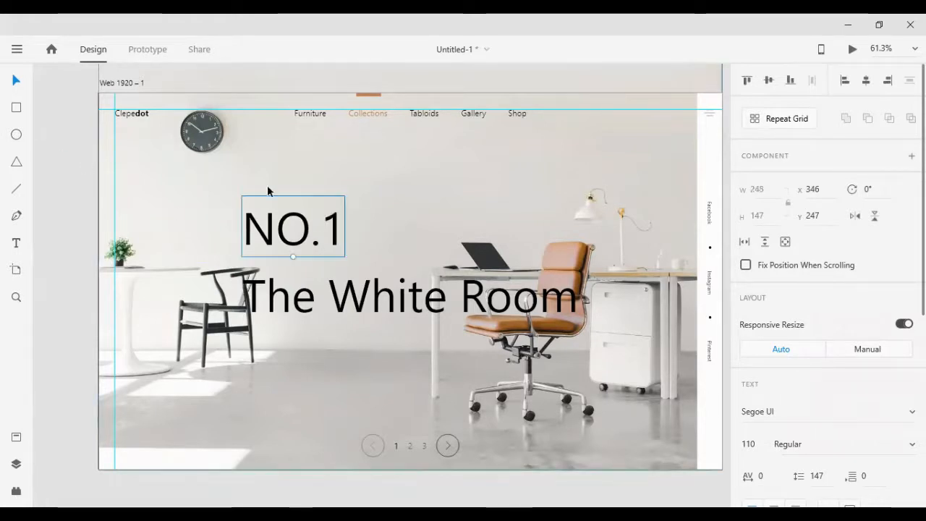
mouse_move(302, 217)
left_mouse_down()
mouse_move(327, 220)
mouse_move(310, 223)
left_mouse_up()
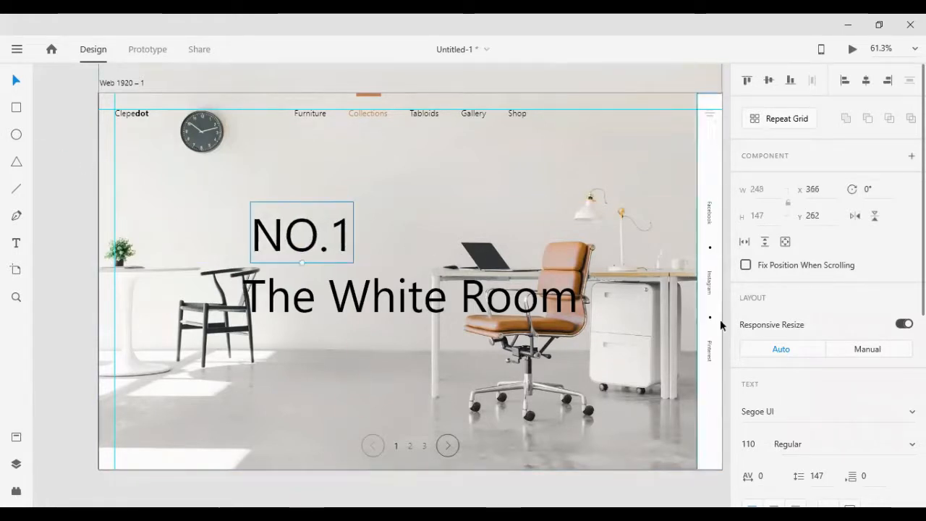
Step: Set the font weight of the "The White Room" heading to Bold, keeping auto width
double_click(434, 297)
scroll(853, 405, "down", 2)
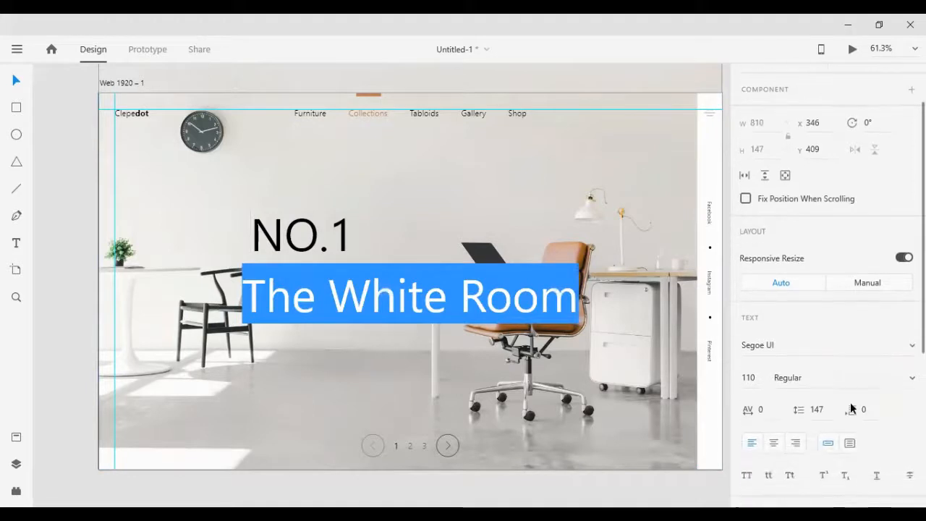
scroll(847, 306, "down", 2)
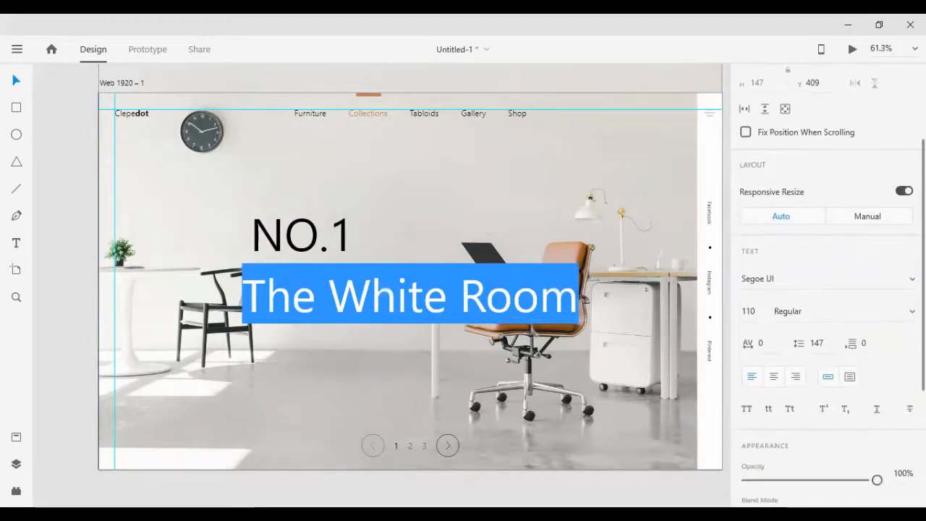
left_click(839, 311)
left_click(828, 367)
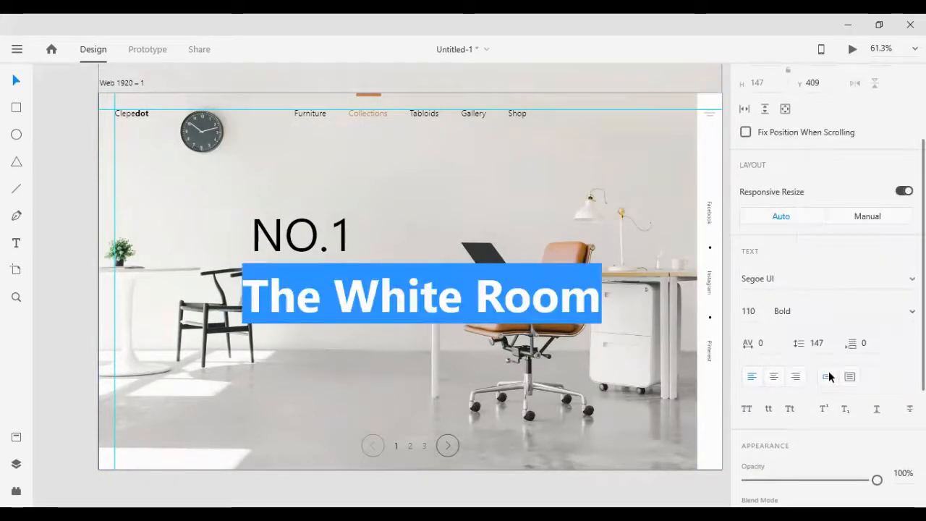
left_click(828, 376)
key("Escape")
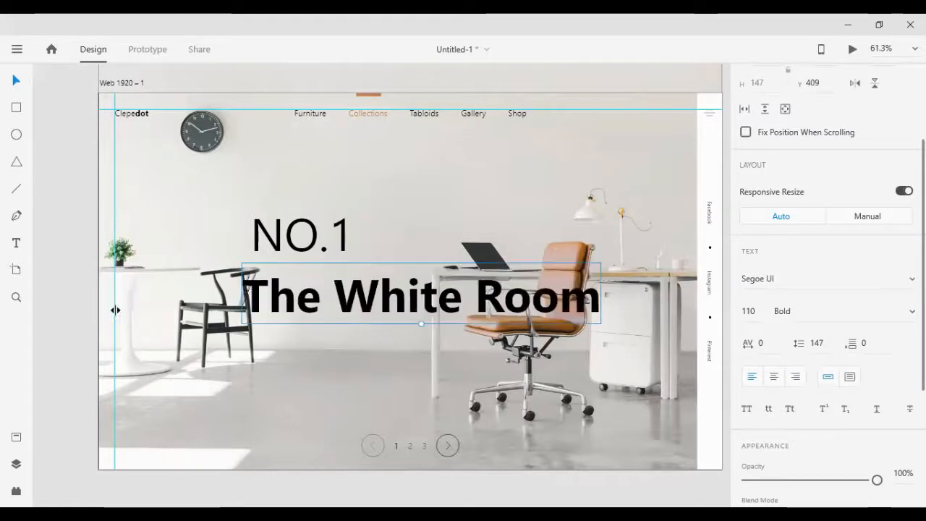
Step: Set the "NO.1" text above the heading to Bold and reduce its font size to 60
left_click(324, 245)
left_click(831, 311)
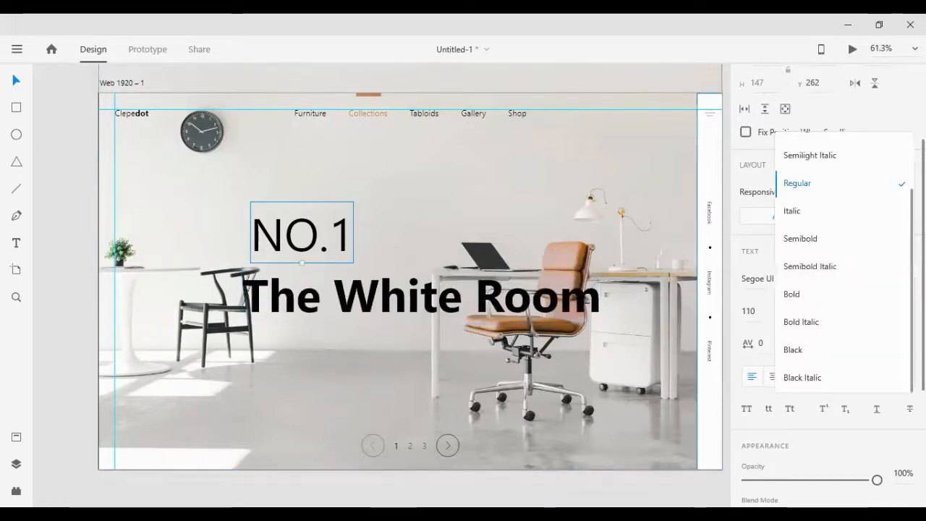
left_click(831, 300)
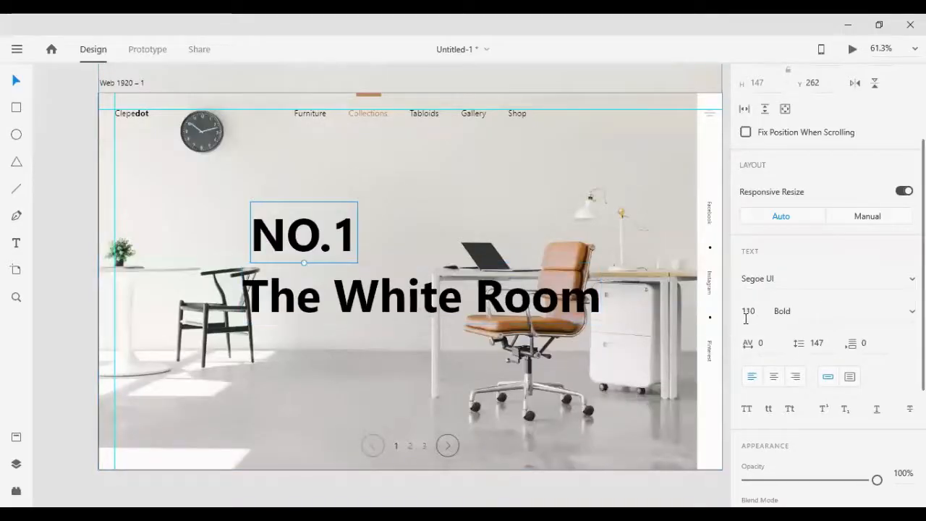
key("shift+Down")
key("shift+Down")
key("shift+Down")
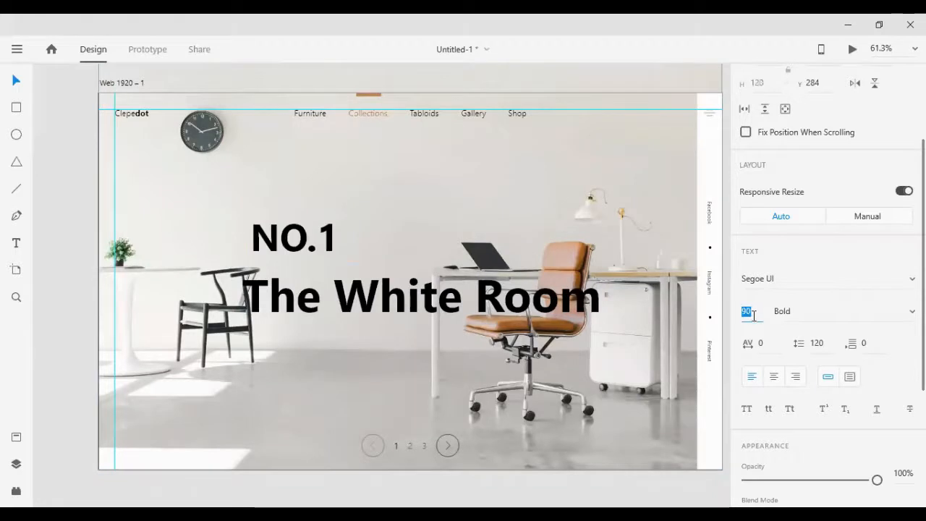
key("shift+Down")
key("shift+Down")
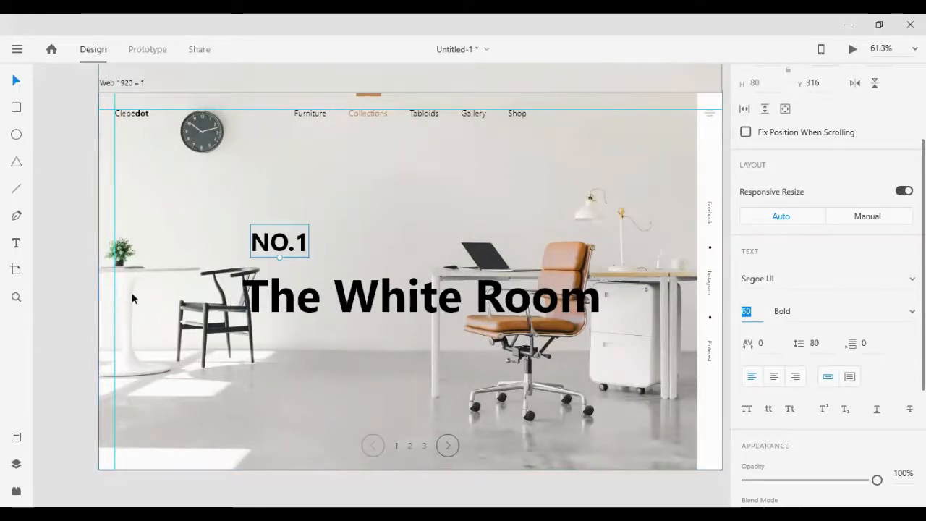
Step: Lower the opacity of the "NO.1" text to 50%
scroll(852, 402, "down", 3)
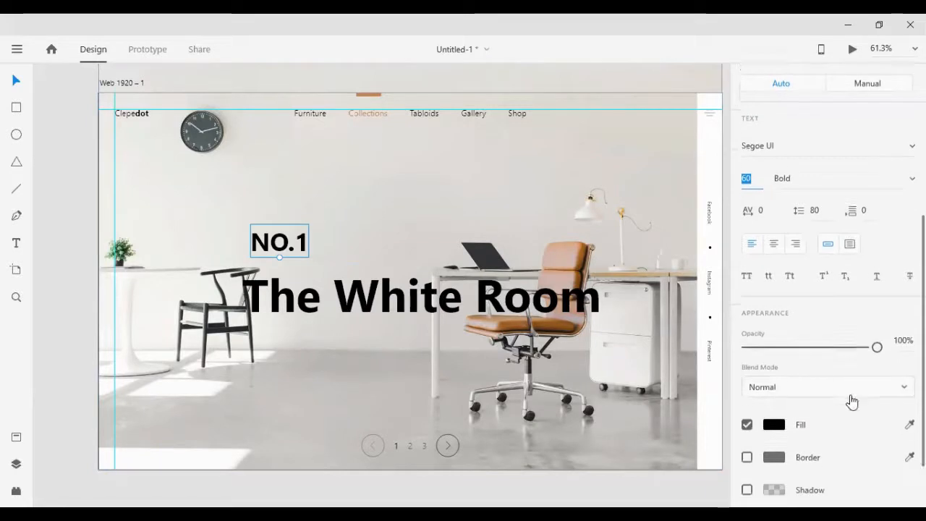
left_click(899, 341)
key("shift+Down")
key("shift+Down")
key("shift+Down")
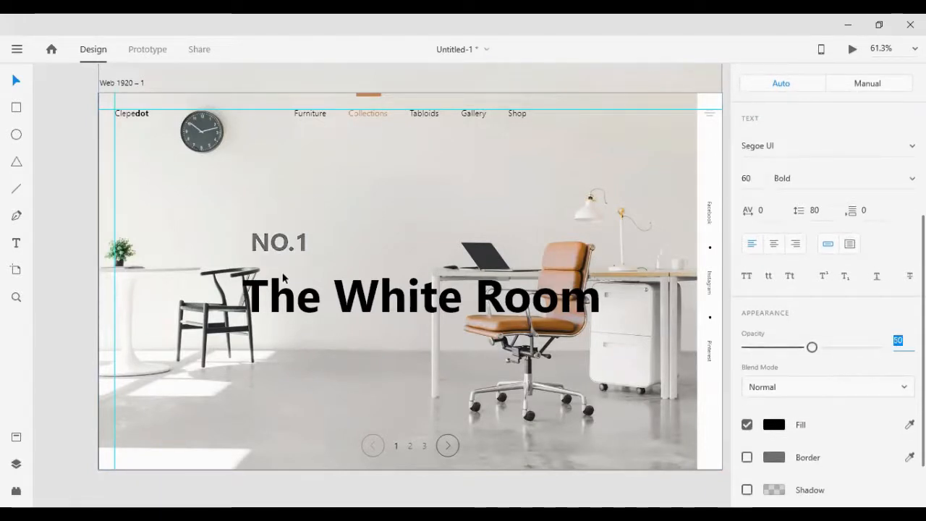
Step: Change the font weight of the "NO.1" text to Light and deselect it
left_click(281, 244)
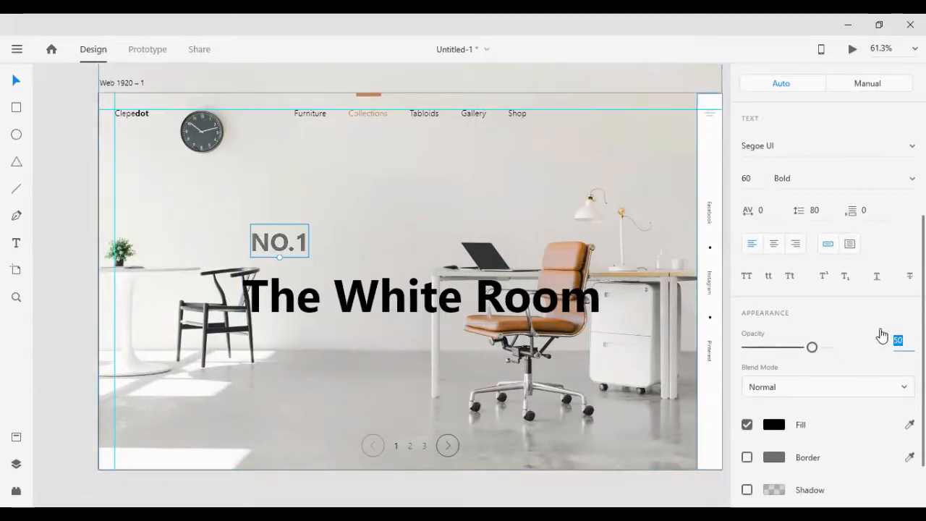
left_click(905, 181)
scroll(816, 120, "up", 1)
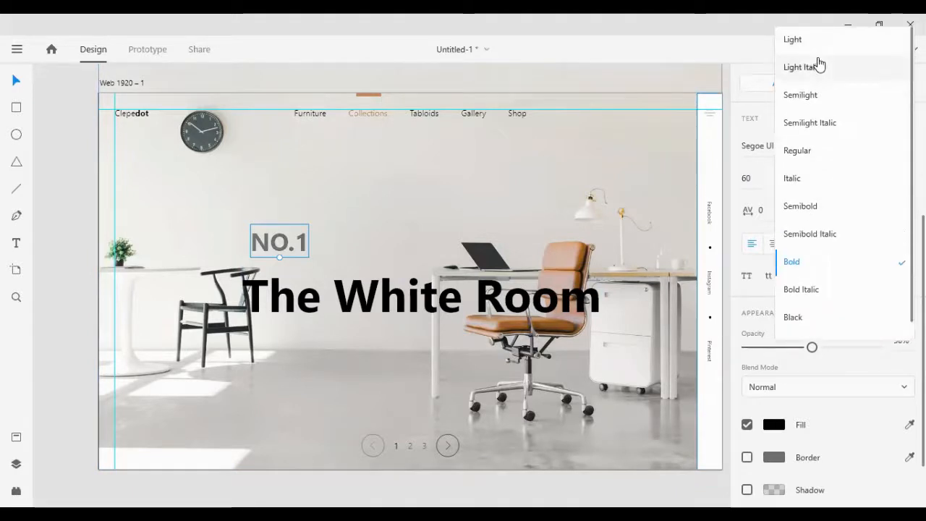
left_click(808, 36)
left_click(79, 306)
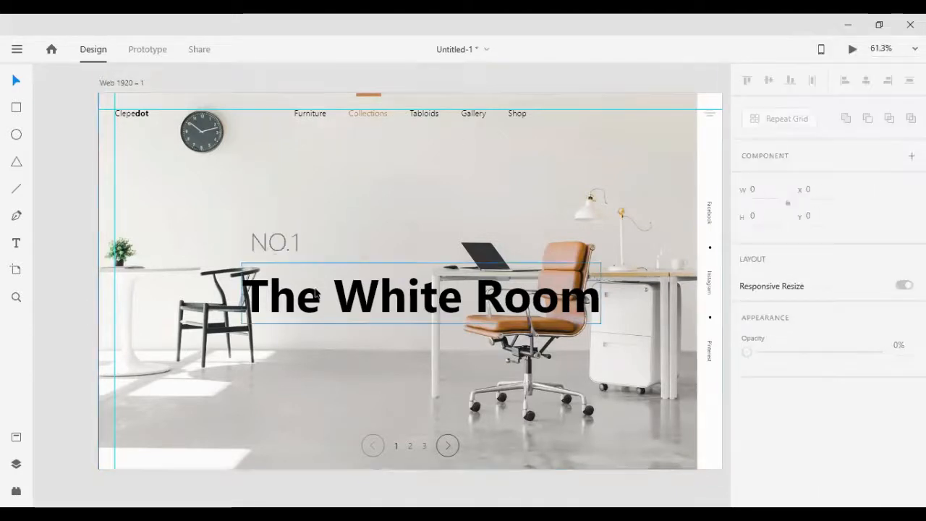
Step: Retype the "The White Room" heading in capitals as "THE WHITE ROOM"
double_click(264, 293)
left_click(265, 292)
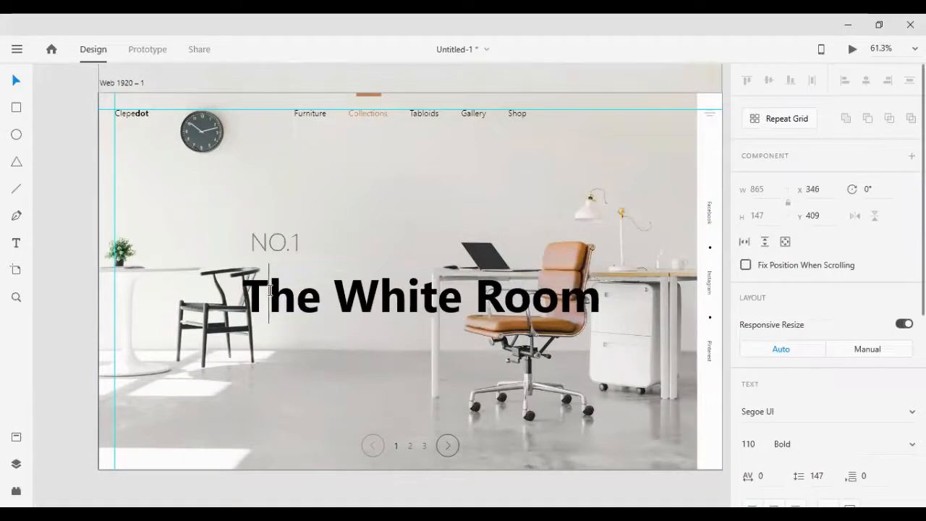
key("Delete")
key("Delete")
key("Delete")
key("Delete")
key("Delete")
key("Delete")
key("Delete")
key("Delete")
key("Delete")
key("Delete")
key("Delete")
key("Delete")
key("Delete")
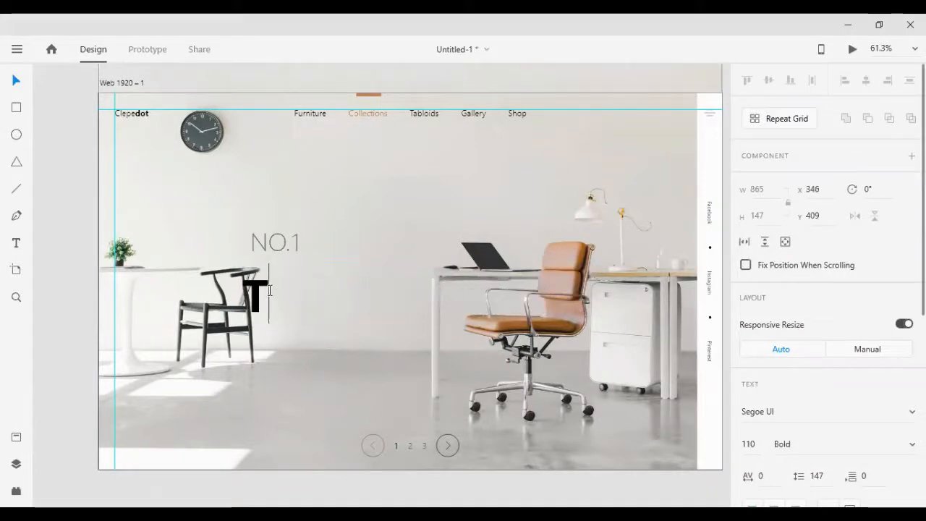
type("HE WH")
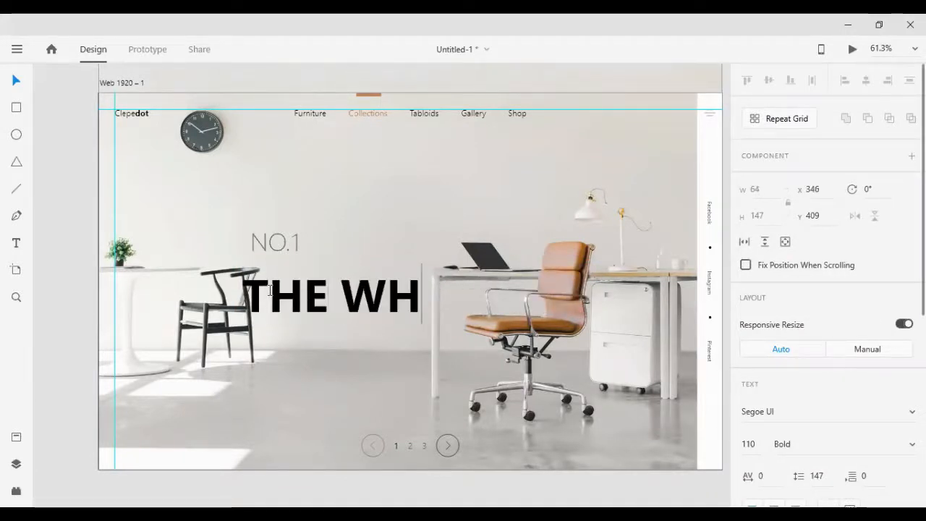
type("ITE ROO")
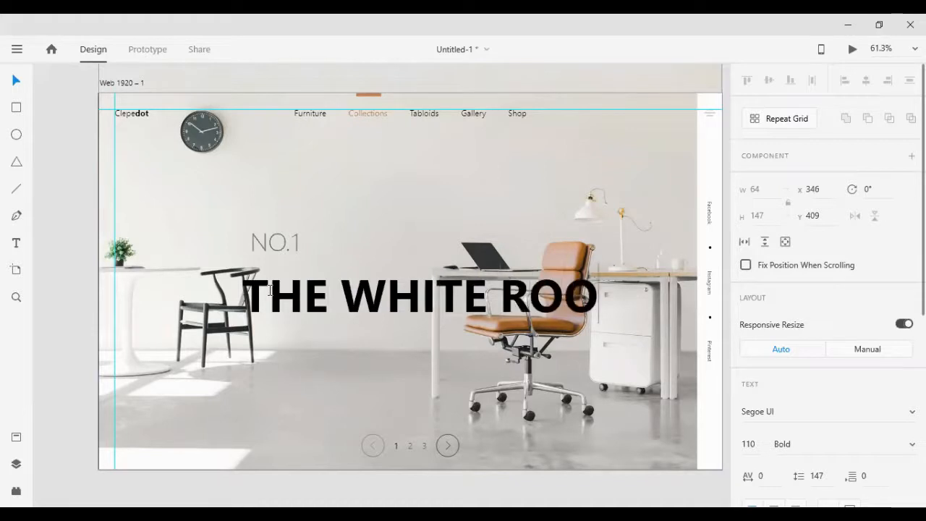
type("M")
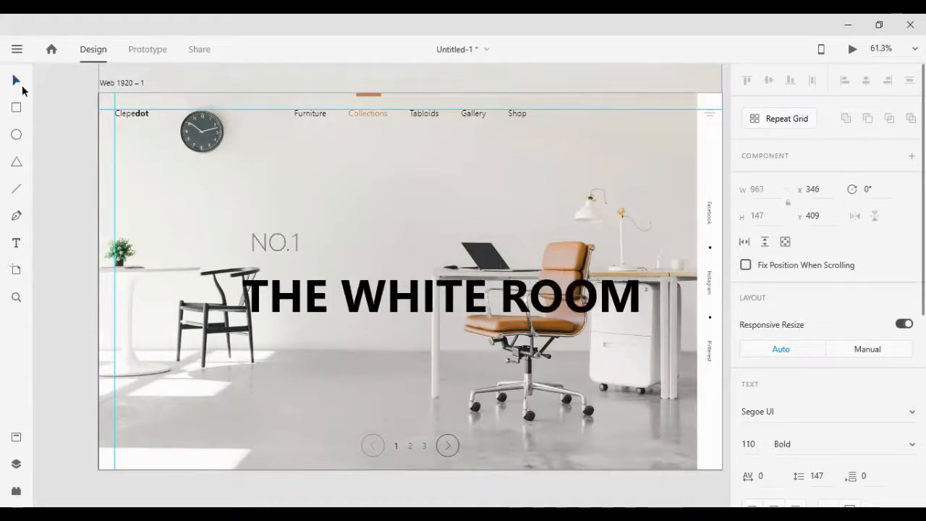
key("Escape")
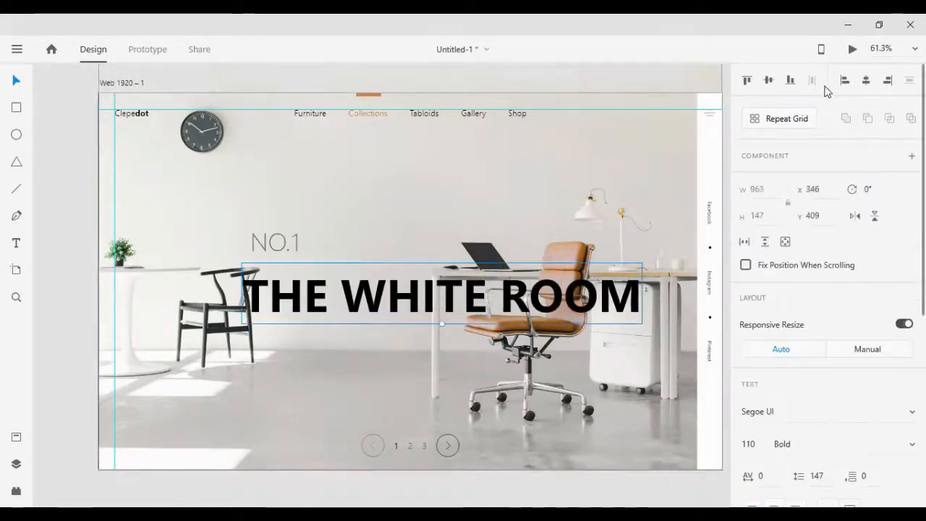
Step: Center the "THE WHITE ROOM" heading horizontally and vertically on the artboard and deselect it
left_click(863, 81)
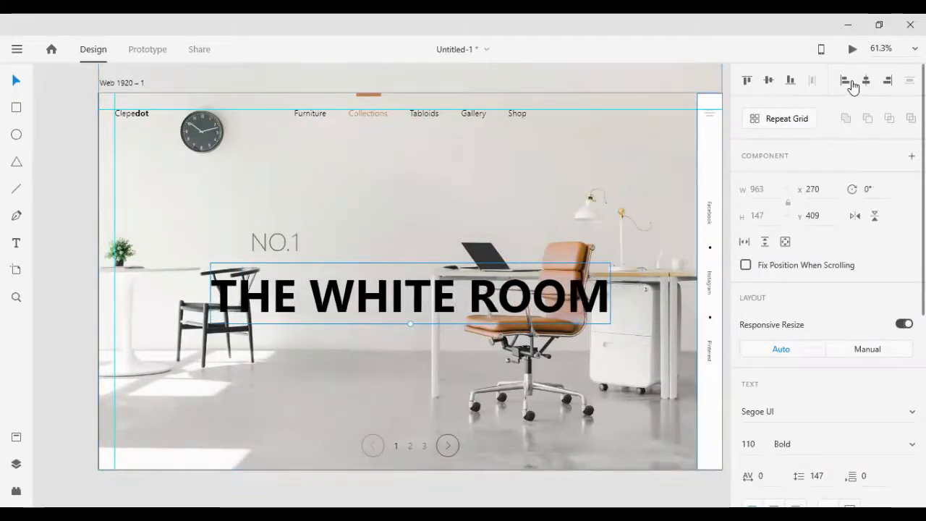
left_click(768, 81)
left_click(54, 319)
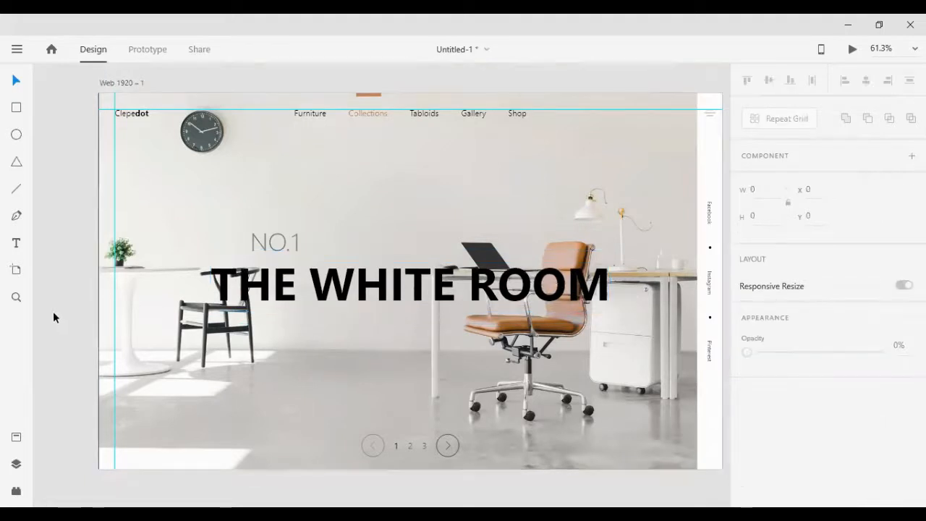
Step: Align the "NO.1" text with the heading's left edge and move both texts up and left to about X 207, Y 176
left_click_drag(274, 243, 240, 263)
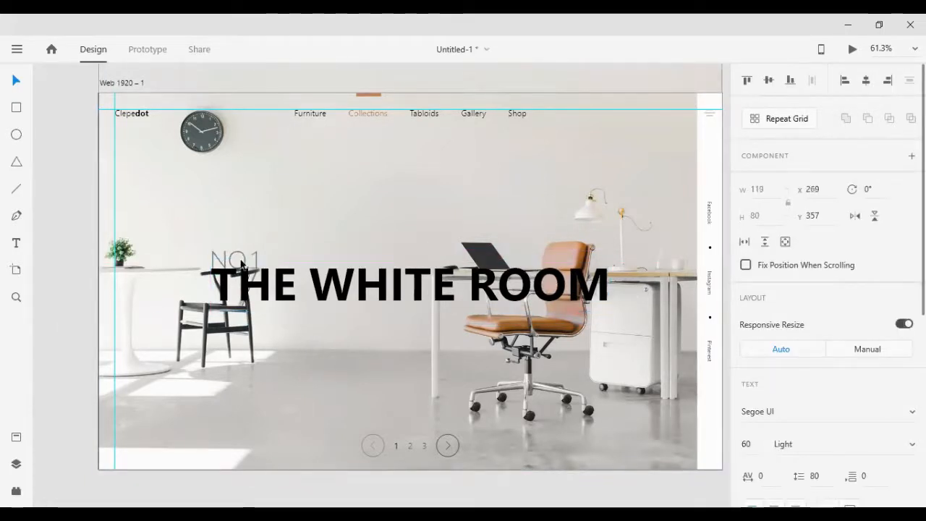
left_click(396, 290, "shift")
key("shift+Up")
key("shift+Up")
key("shift+Up")
key("shift+Up")
key("shift+Up")
key("shift+Up")
key("shift+Up")
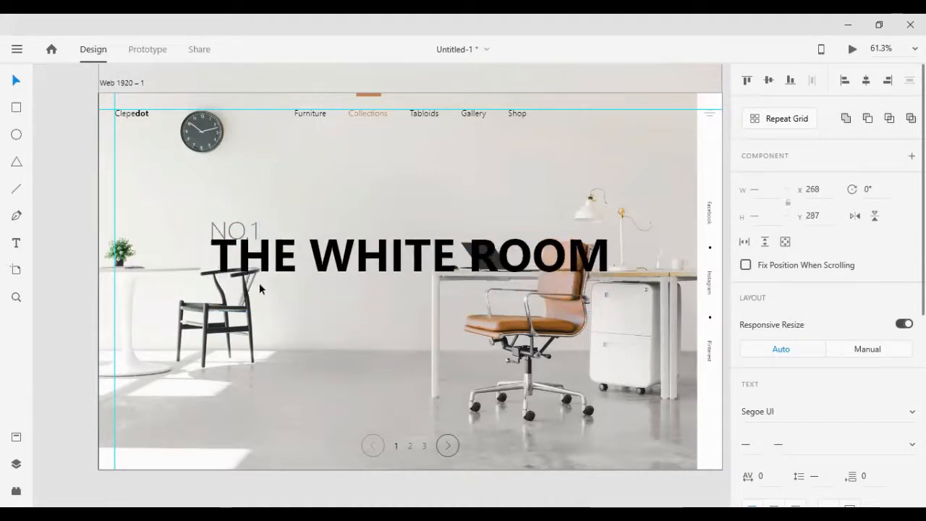
key("shift+Up")
key("shift+Up")
key("shift+Up")
key("shift+Up")
key("shift+Up")
key("shift+Up")
key("shift+Up")
key("shift+Up")
key("shift+Up")
key("shift+Up")
key("shift+Up")
key("shift+Left")
key("shift+Left")
key("shift+Left")
key("shift+Left")
key("shift+Left")
key("shift+Left")
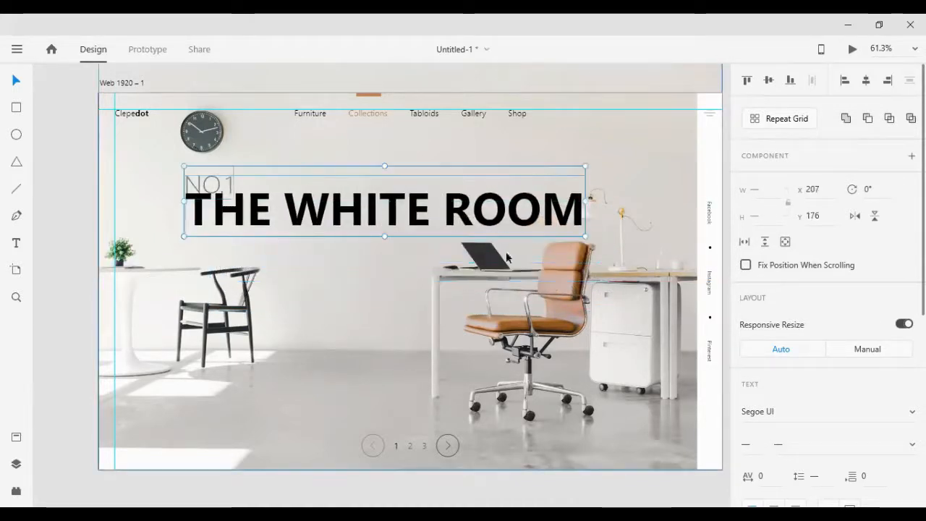
Step: Start a Pen path on the orange chair, at the left end of the seam between the two back cushions
left_click(600, 259)
scroll(579, 250, "up", 8)
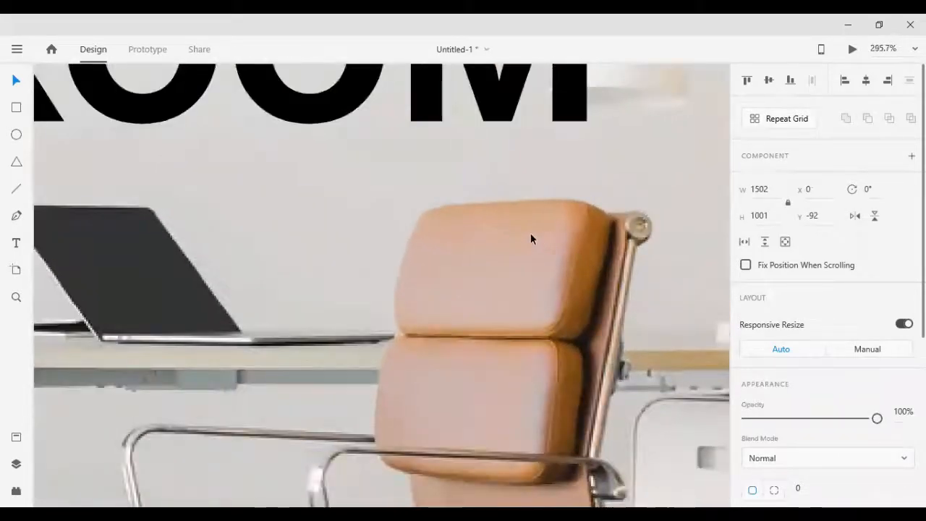
left_click(16, 219)
left_click(404, 335)
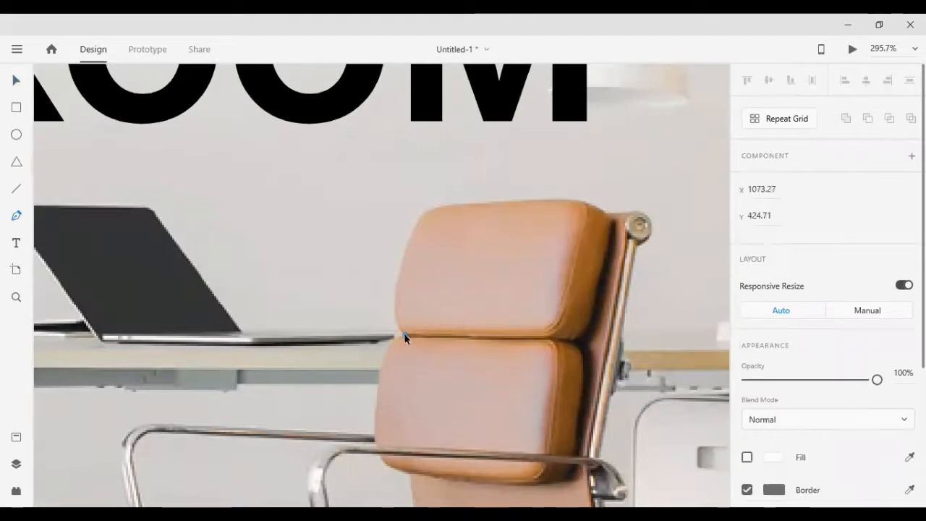
left_click_drag(445, 206, 515, 175)
left_click(514, 174)
key("ctrl+z")
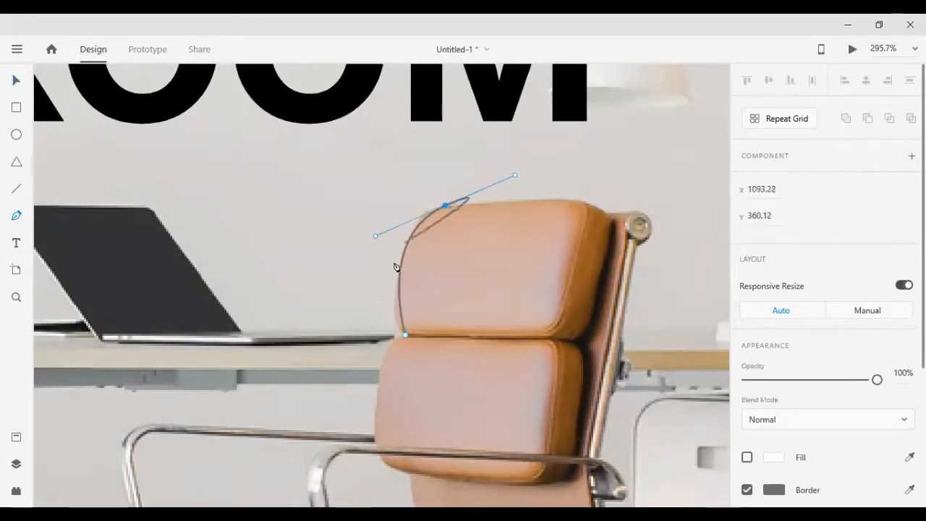
key("ctrl+z")
Step: Trace the left edge of the upper chair cushion with curved path segments up to its top-left corner
left_click_drag(396, 288, 403, 268)
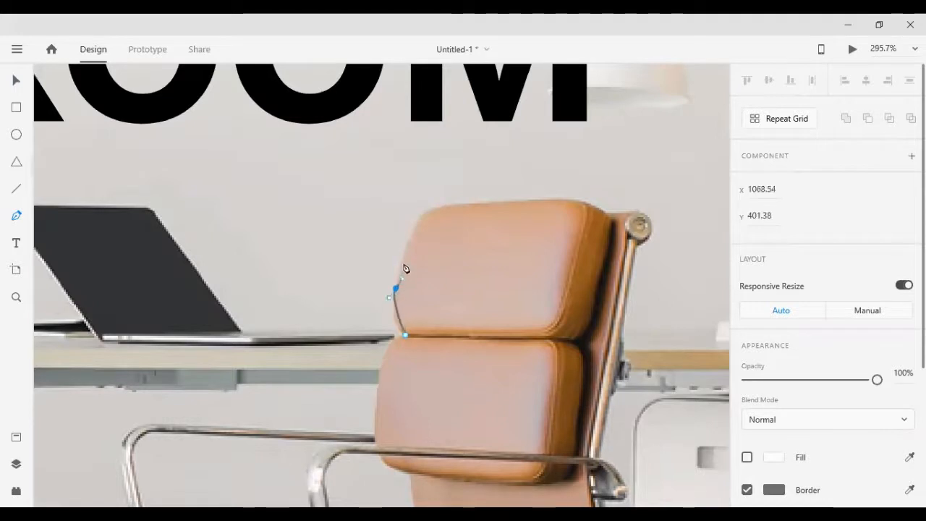
left_click(403, 237)
left_click_drag(403, 236, 403, 246)
left_click(395, 288)
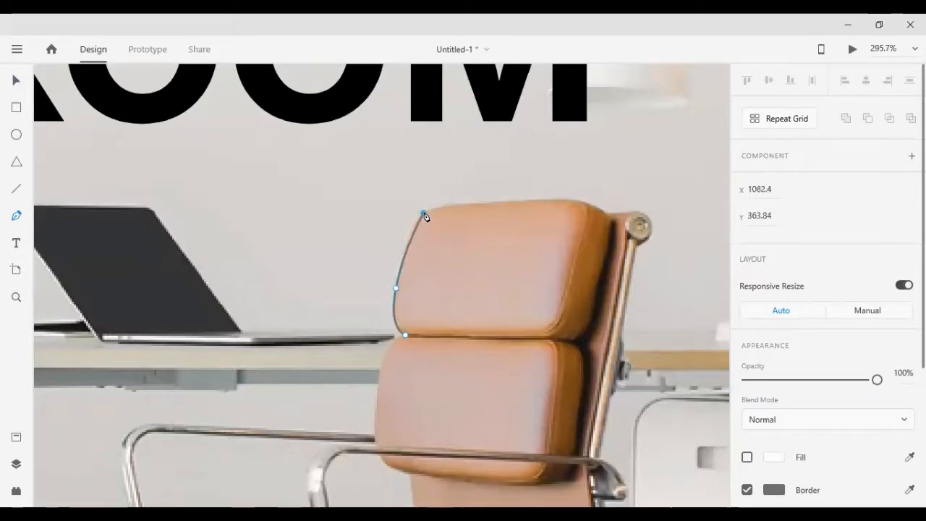
left_click(423, 213)
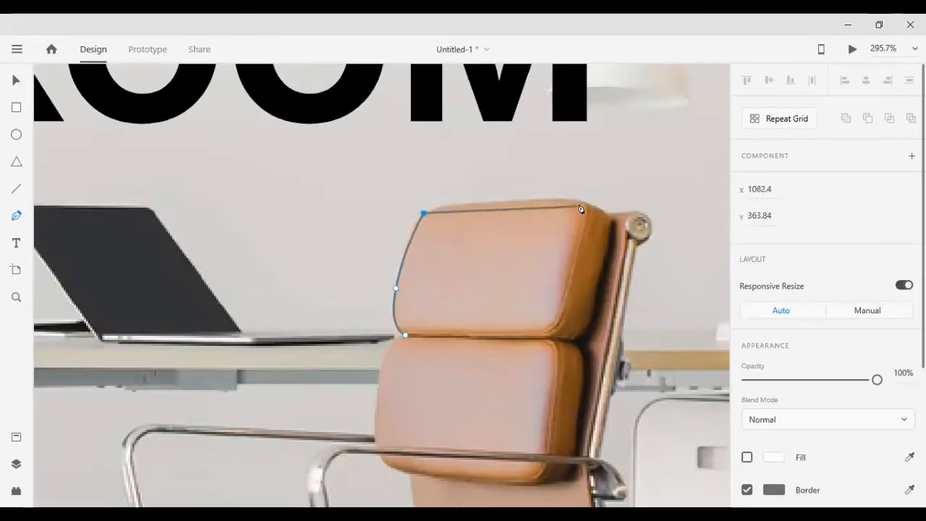
Step: Continue the path along the cushion's top edge and around its right corner, trimming the curve handles to follow the outline
left_click_drag(579, 202, 687, 212)
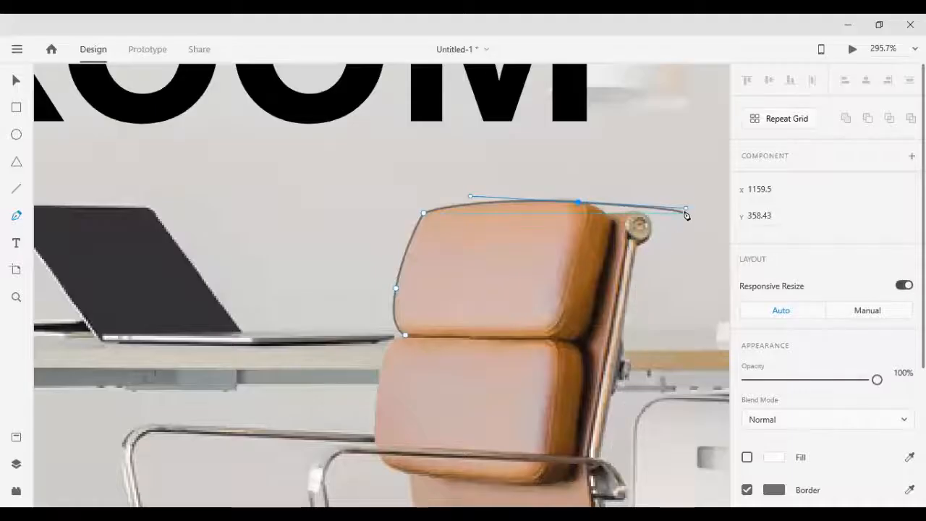
left_click(686, 210)
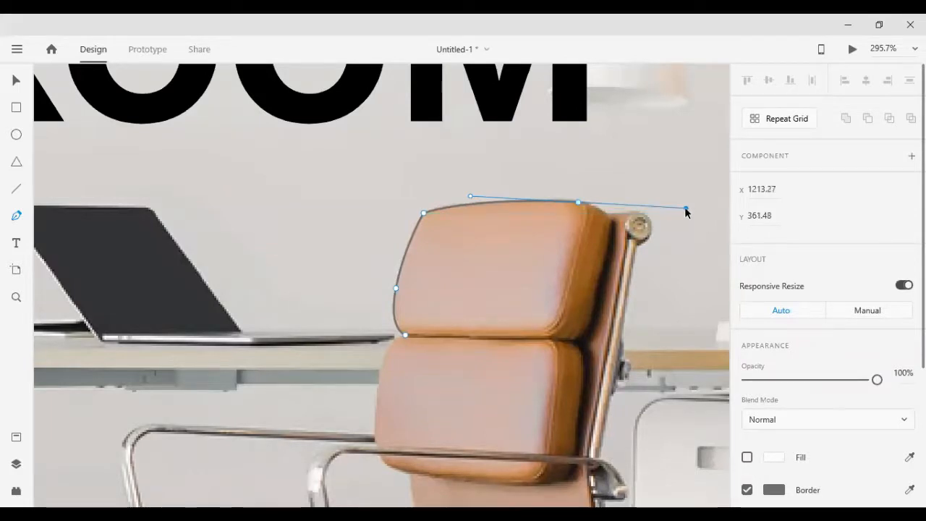
left_click_drag(687, 211, 623, 230)
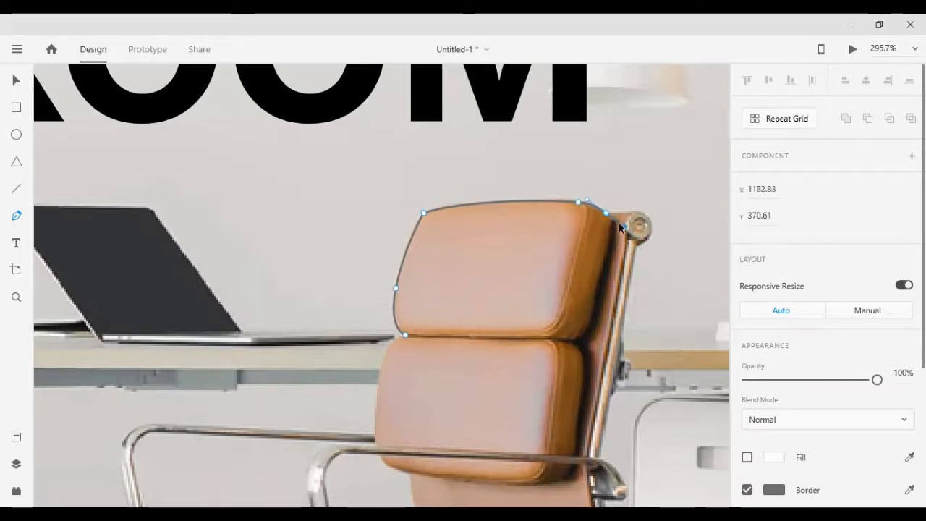
left_click(606, 214)
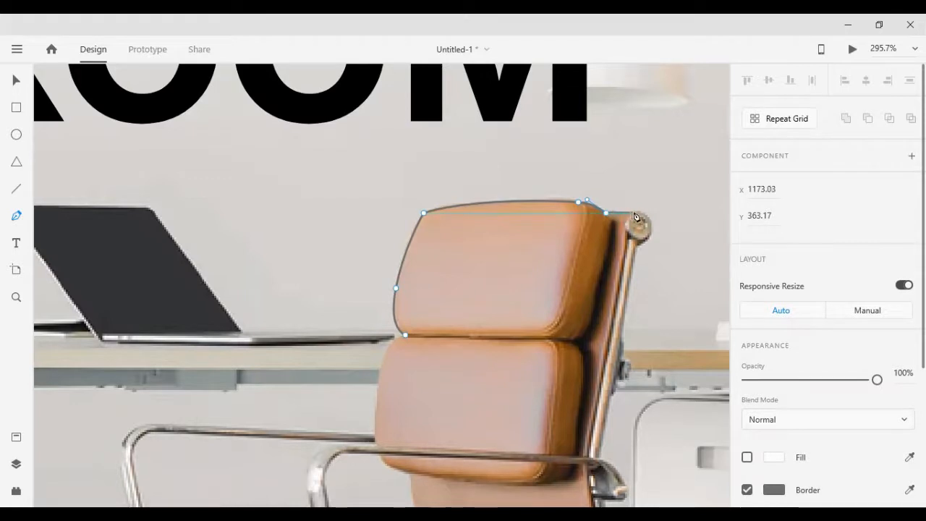
Step: Extend the path across to the chair's metal knob and curve it around the knob, removing the outgoing handle
left_click(641, 214)
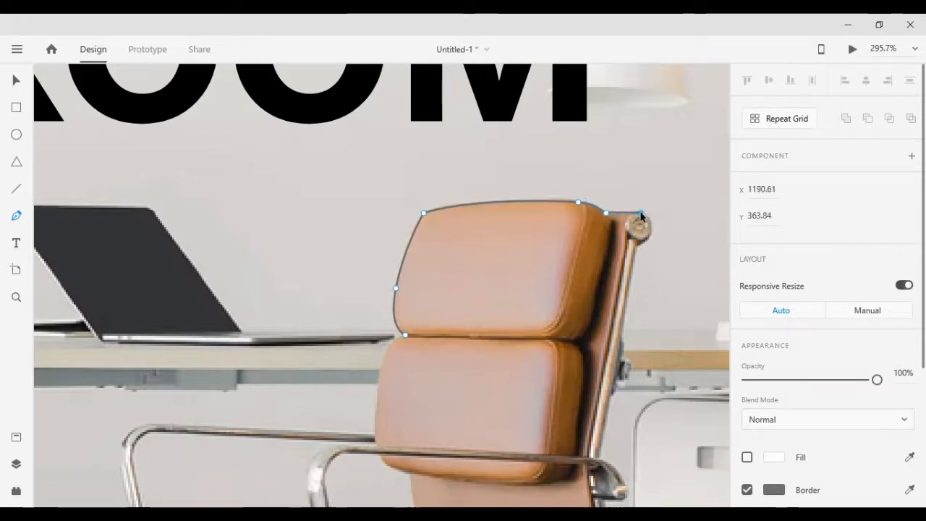
left_click(629, 251)
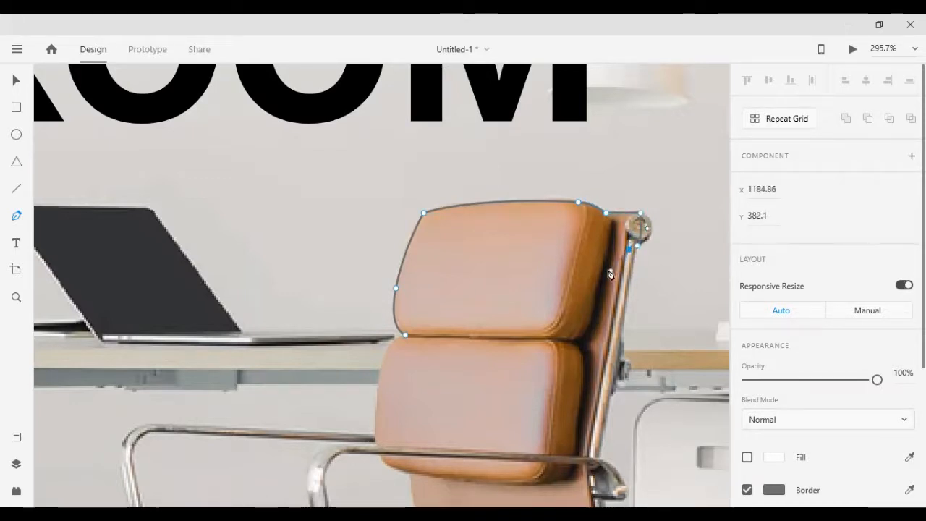
key("ctrl+z")
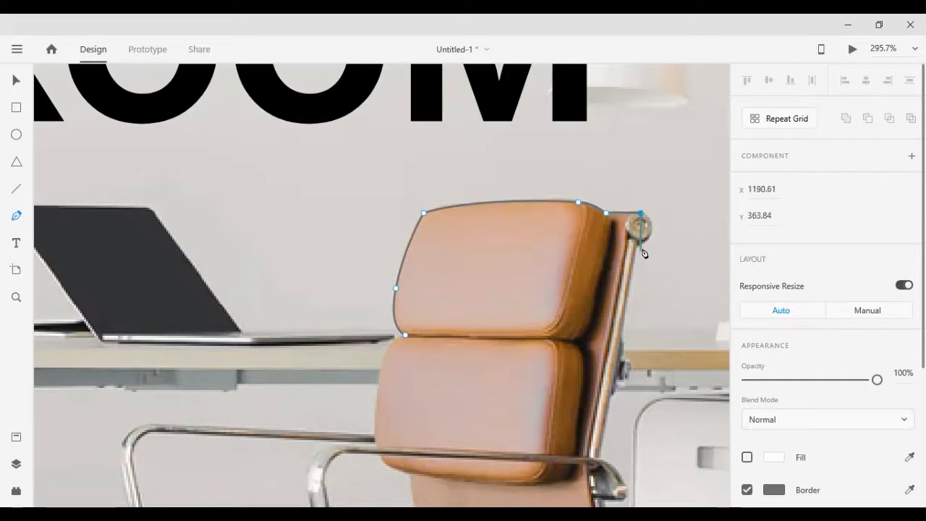
left_click_drag(636, 246, 603, 269)
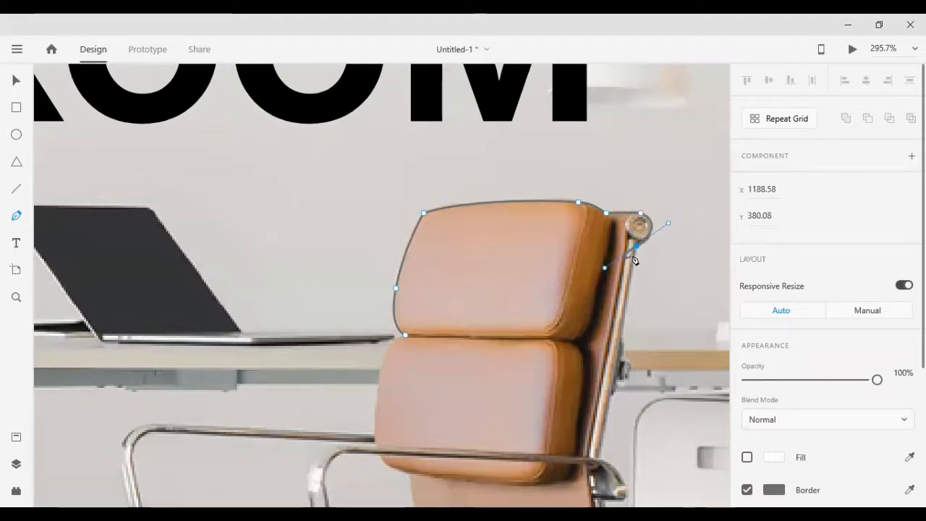
left_click_drag(604, 267, 636, 246)
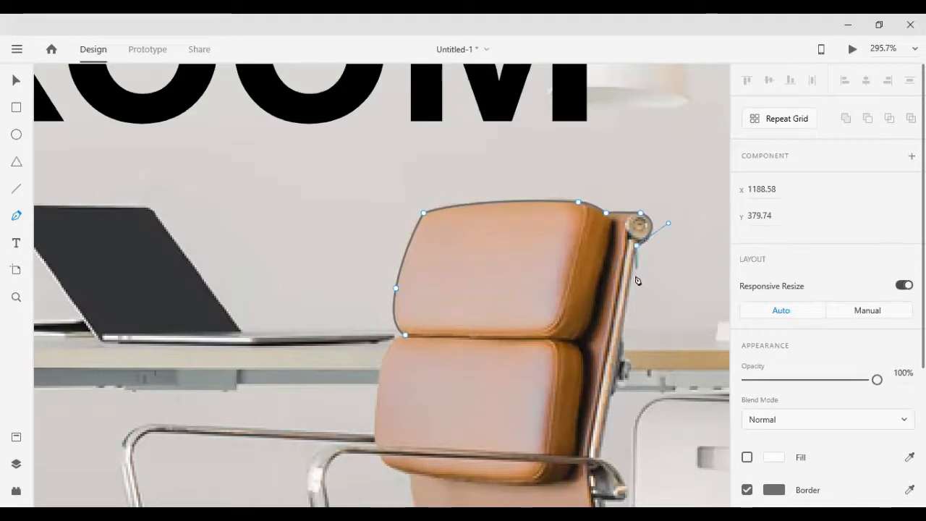
Step: Continue the path down the chair's back and close it across the lower cushion to the starting point
scroll(618, 340, "down", 1)
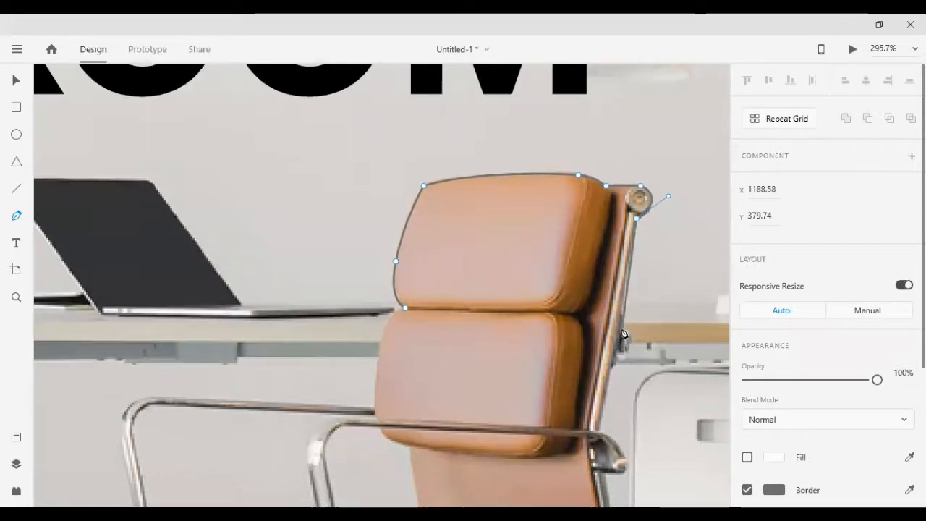
left_click_drag(620, 331, 434, 326)
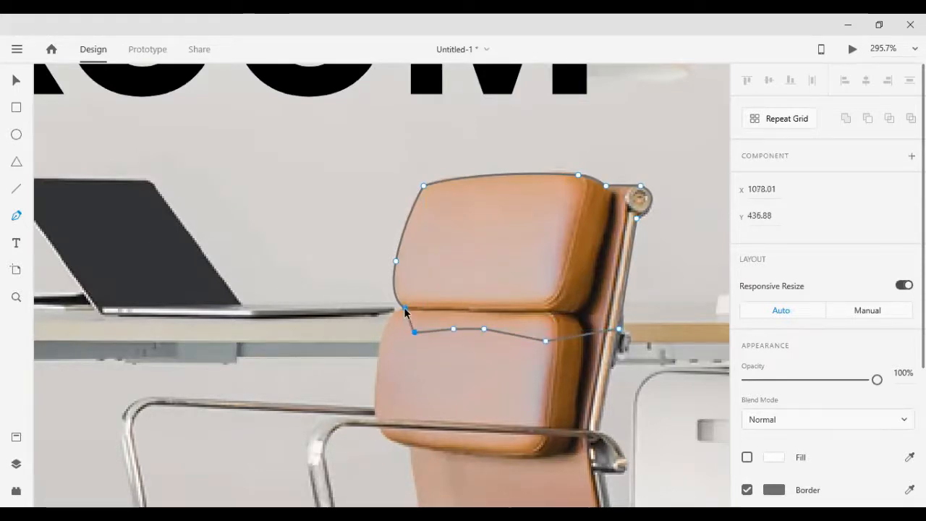
key("Escape")
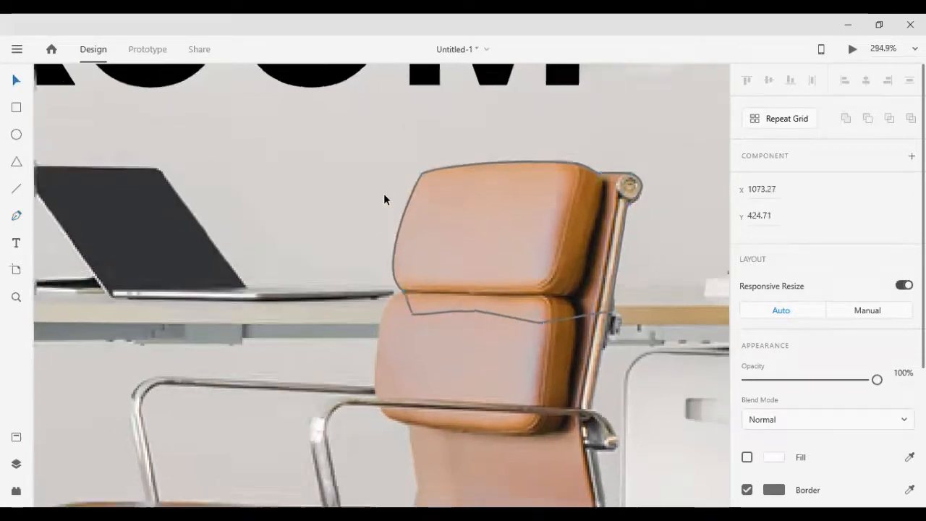
Step: Bring the room photo to the front of the artboard and return it behind all other elements
scroll(387, 210, "down", 8)
left_click(438, 217)
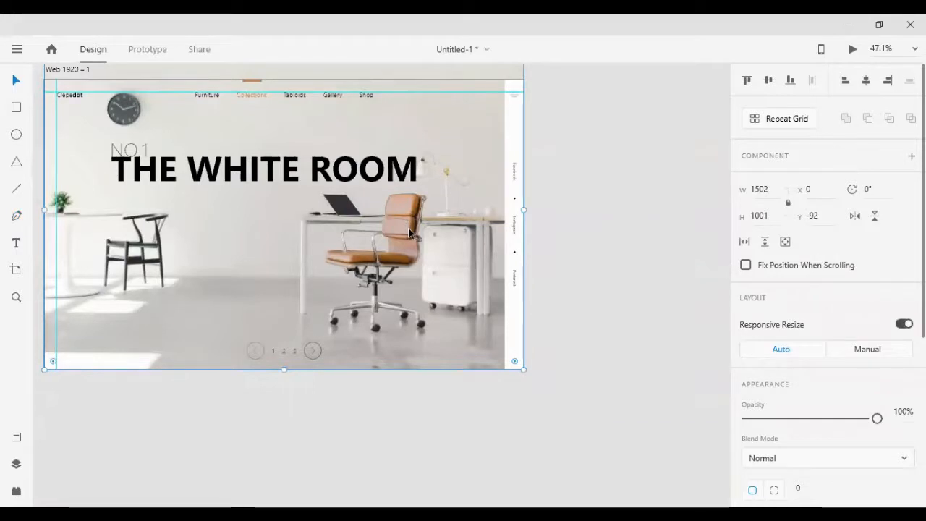
key("ctrl+shift+bracketright")
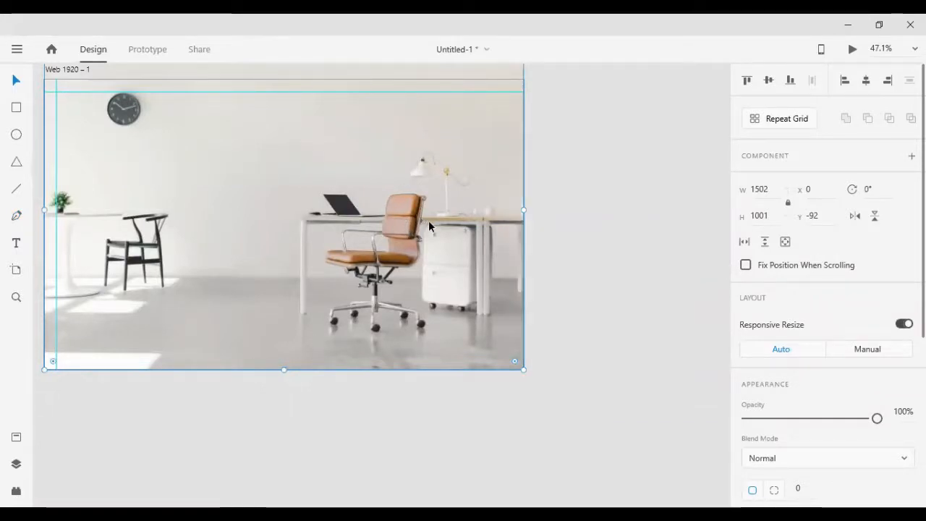
key("ctrl+shift+p")
key("ctrl+shift+bracketleft")
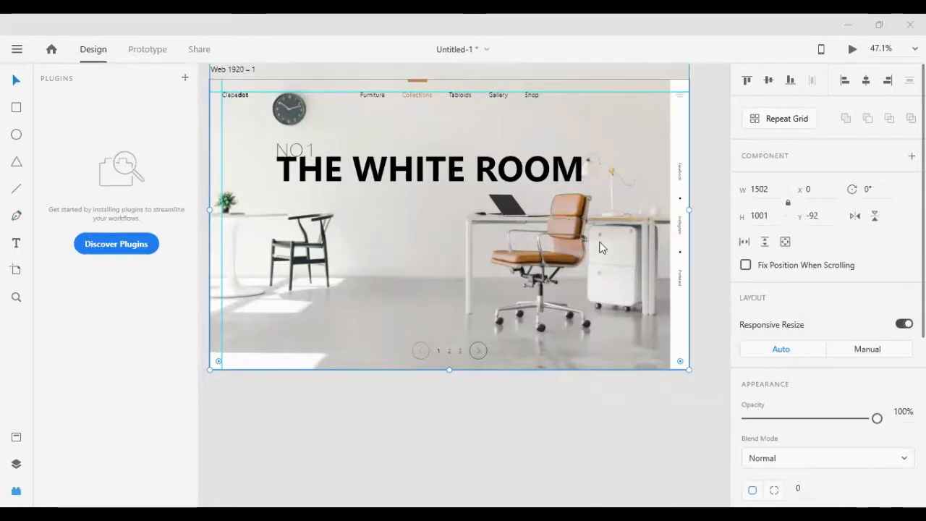
left_click(15, 490)
Step: Remove the border from the traced backrest path and turn on its white fill
scroll(278, 201, "up", 3)
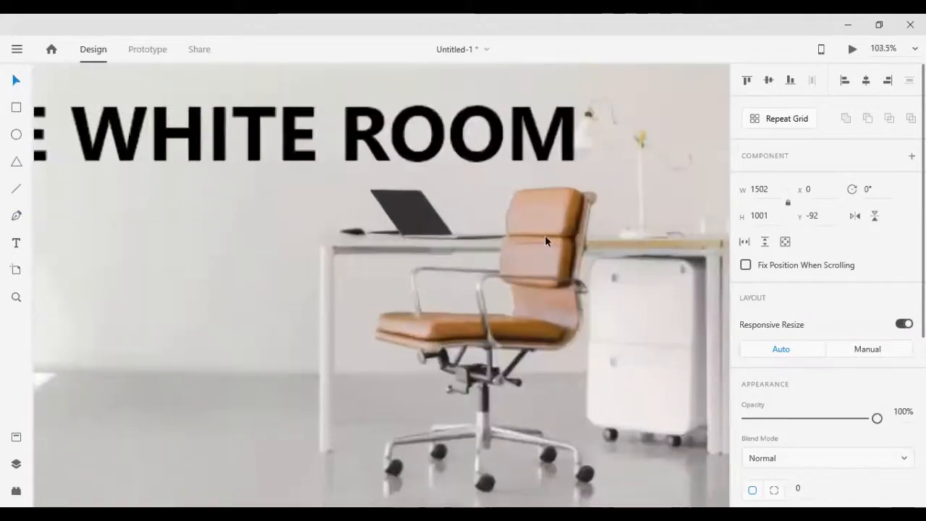
left_click(563, 243)
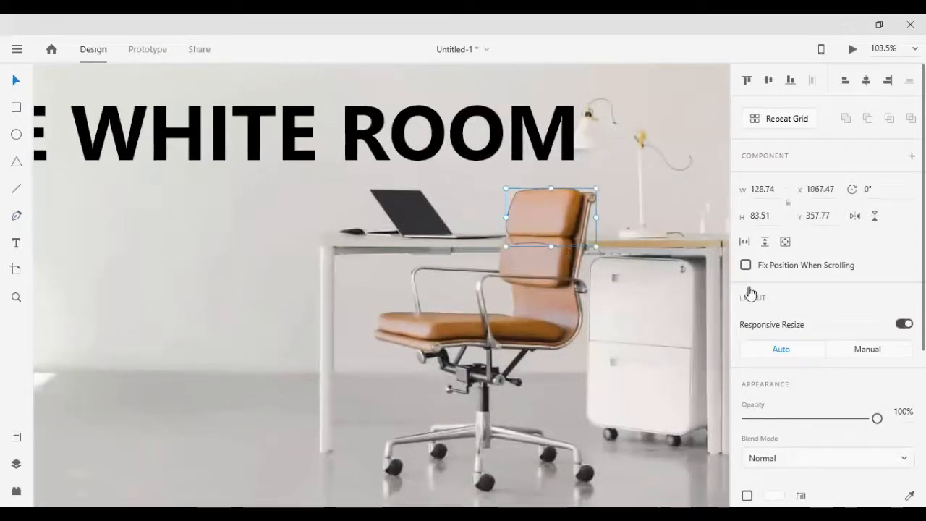
scroll(795, 347, "down", 5)
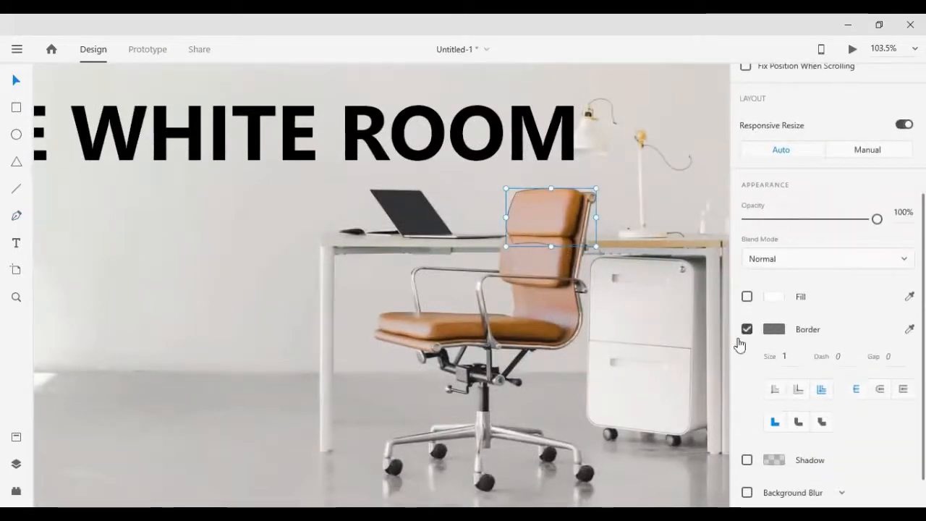
left_click(747, 331)
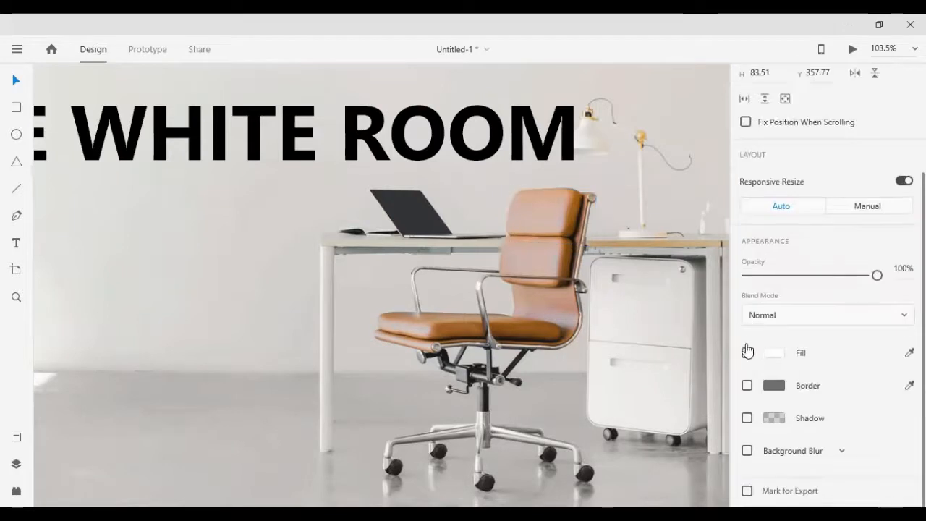
left_click(747, 352)
Step: Mask the room photo with the white backrest shape
left_click(659, 261, "shift")
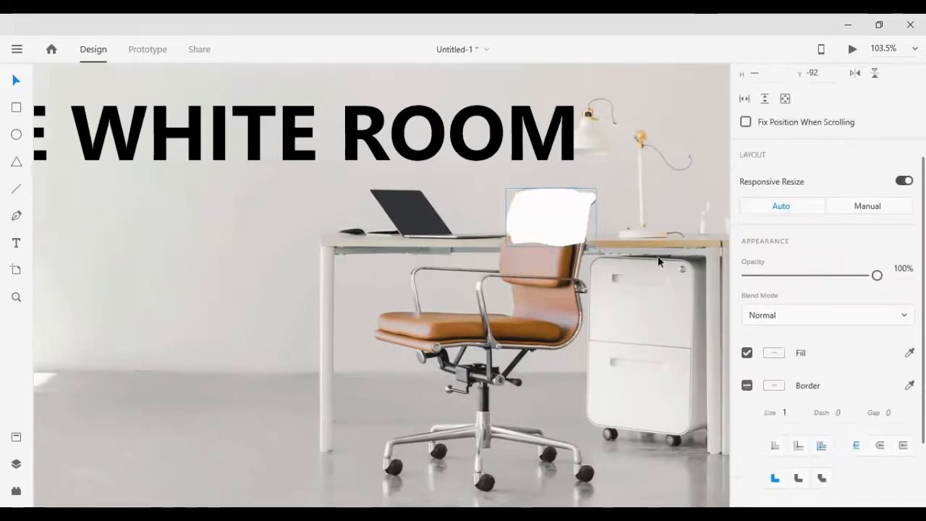
scroll(786, 181, "up", 3)
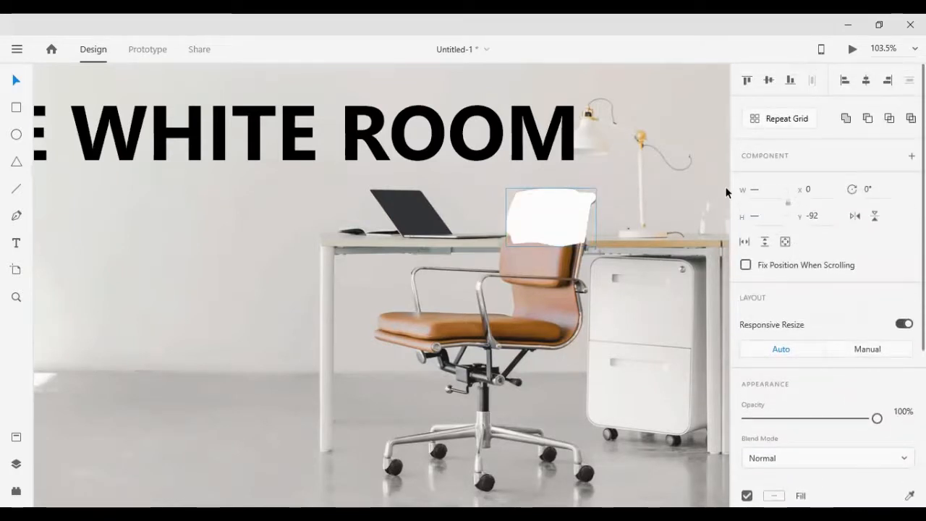
right_click(598, 206)
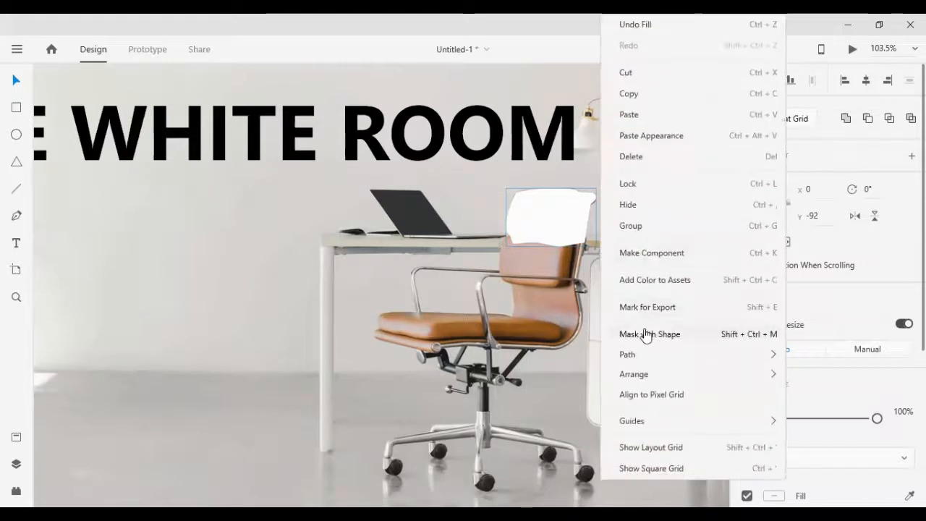
left_click(646, 327)
Step: Move the THE WHITE ROOM heading to about X 265, Y 292 so ROOM runs behind the chair's backrest
left_click_drag(486, 148, 523, 209)
scroll(523, 209, "down", 3)
scroll(523, 209, "down", 3)
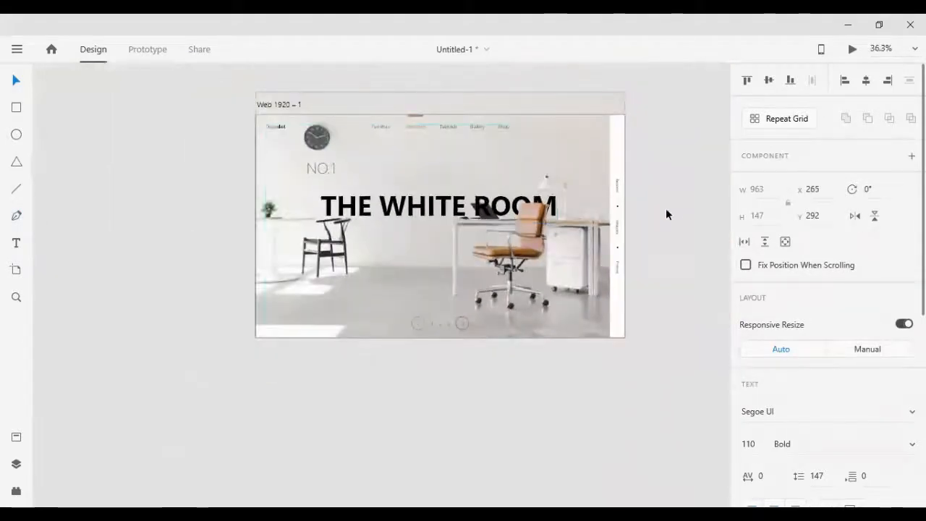
left_click(653, 212)
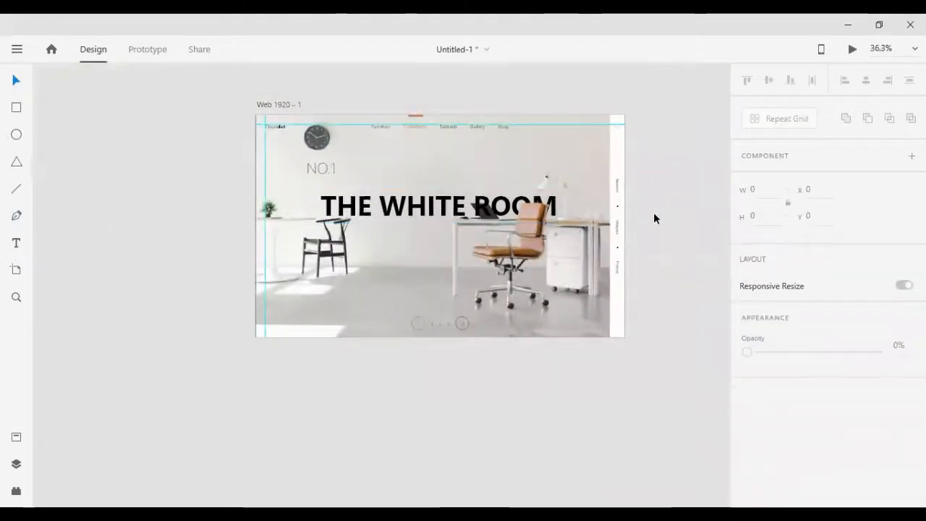
Step: Center the heading on the artboard horizontally and vertically, and nudge it up to Y 280
scroll(431, 202, "up", 3)
left_click(430, 202)
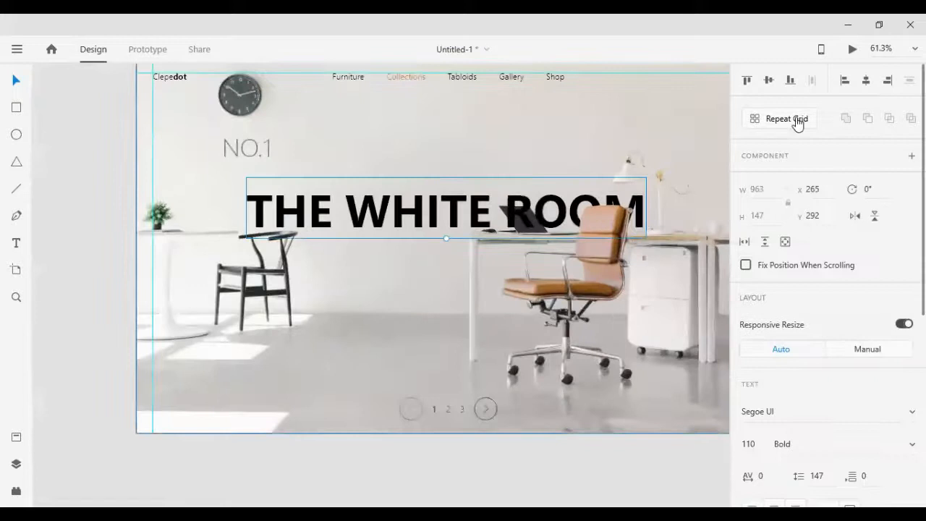
left_click(856, 89)
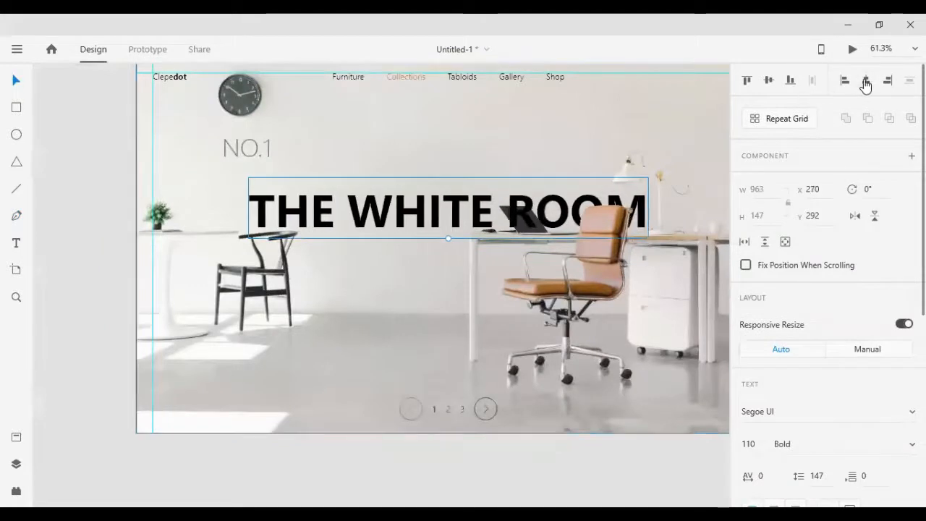
left_click(770, 84)
key("shift+Up")
key("shift+Up")
key("shift+Up")
key("shift+Up")
key("shift+Up")
key("shift+Up")
key("shift+Up")
key("shift+Up")
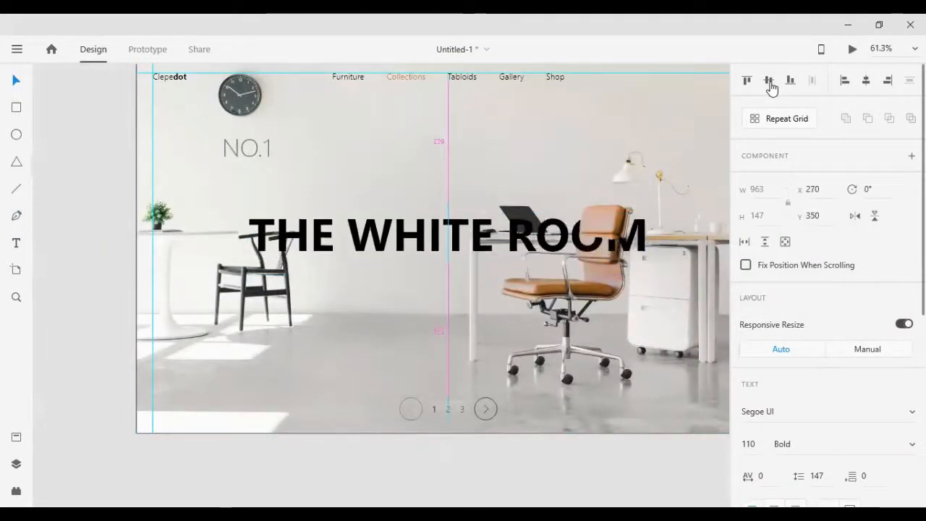
key("shift+Up")
key("shift+Up")
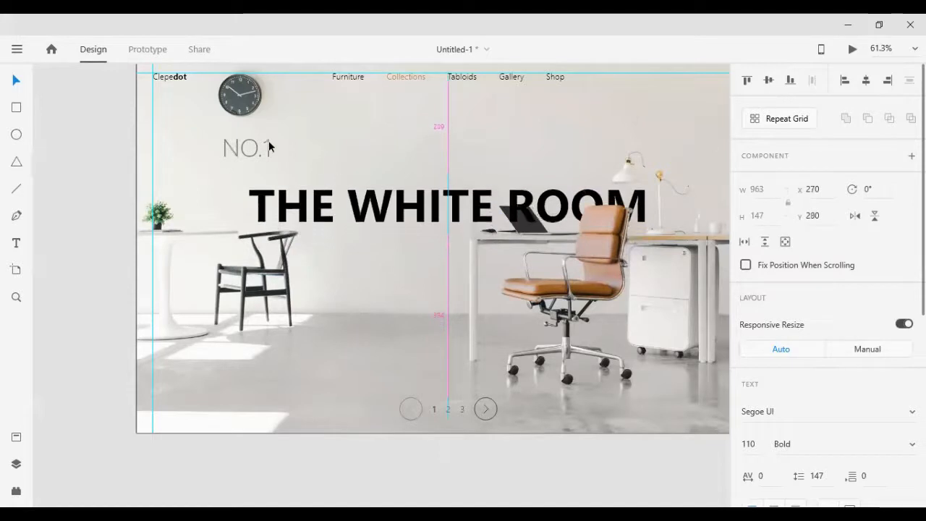
Step: Move the NO.1 text directly above the heading's first letter, at X 266, Y 248
left_click_drag(232, 152, 259, 182)
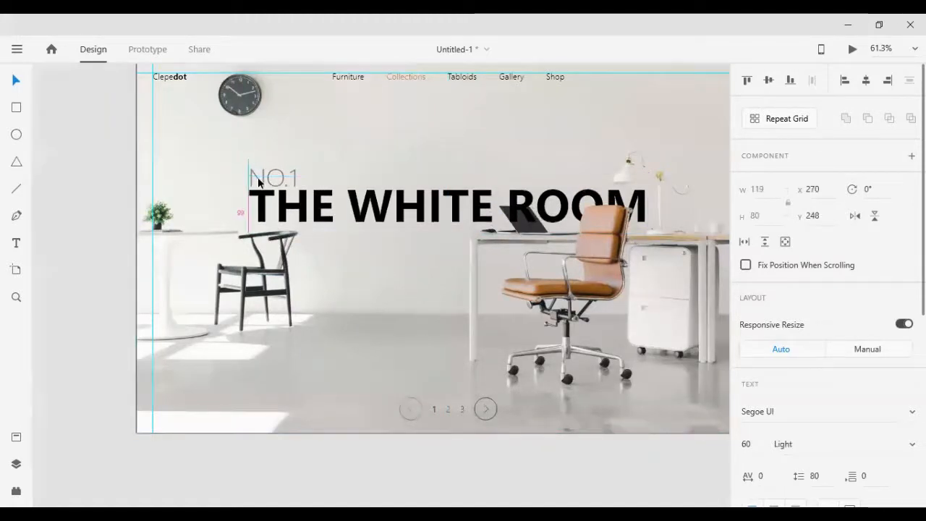
key("Left")
key("Left")
key("Left")
key("Left")
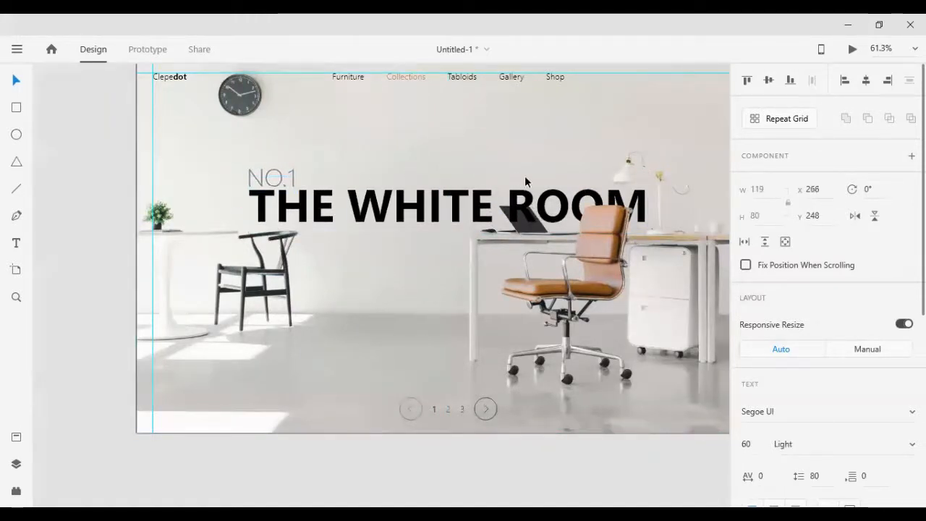
Step: Set the NO.1 text's fill to white (#FFFFFF) and its opacity to 100%
scroll(788, 329, "down", 3)
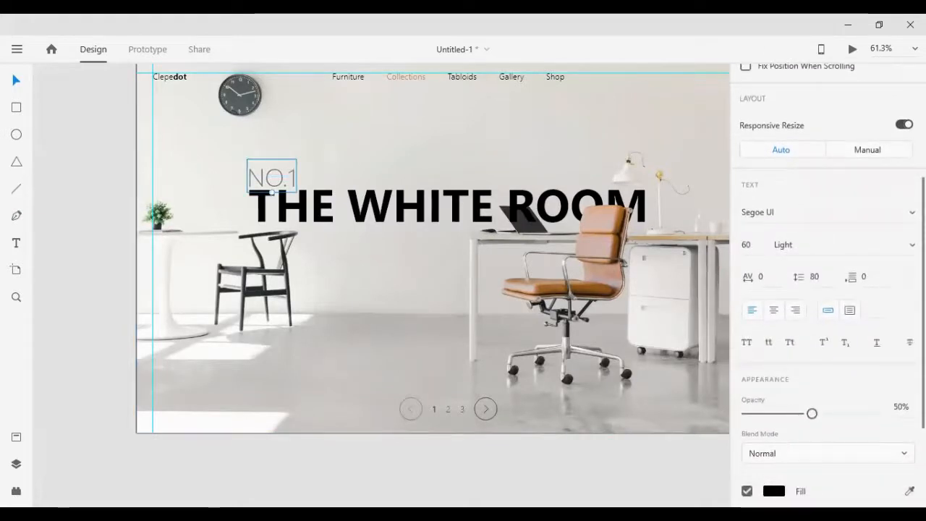
left_click(774, 491)
left_click_drag(598, 358, 557, 293)
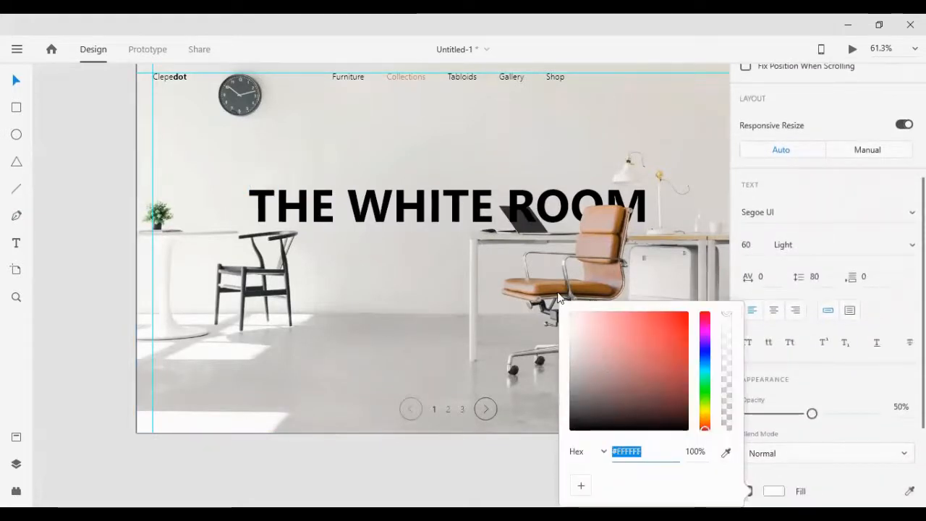
left_click(889, 425)
left_click(897, 407)
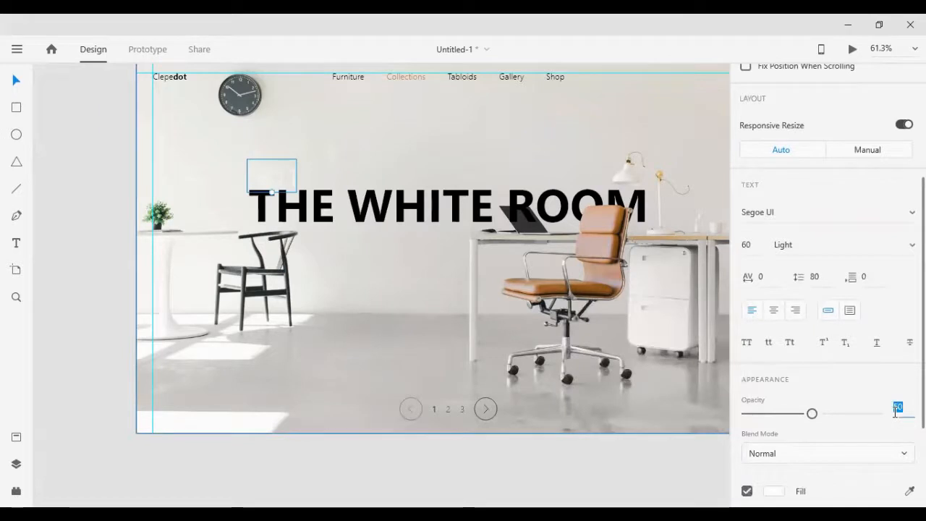
type("100")
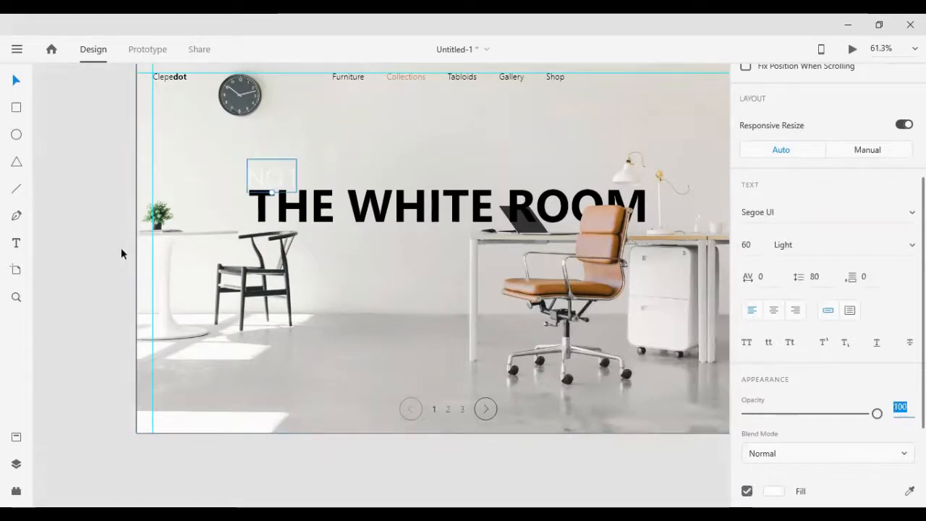
left_click(111, 253)
Step: Recolor only the word WHITE in the heading to white (#FFFFFF)
double_click(420, 205)
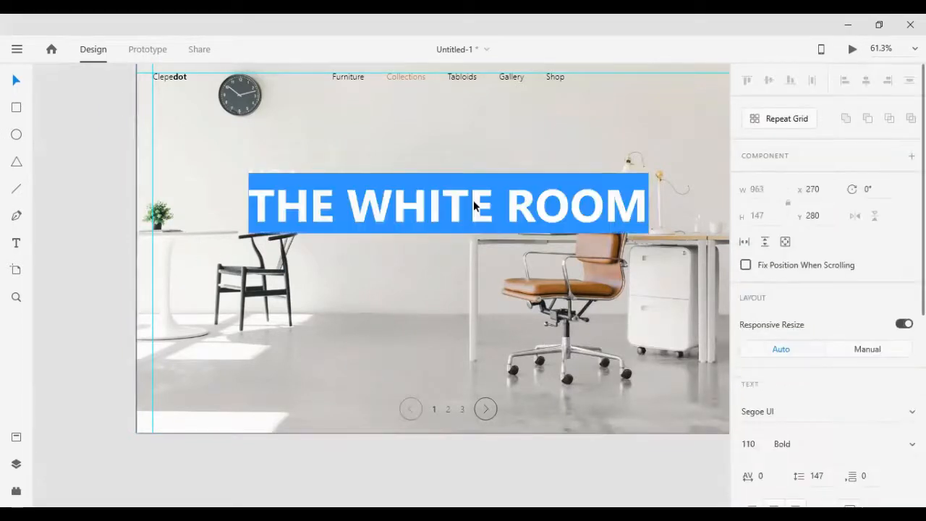
left_click(420, 204)
double_click(420, 204)
scroll(843, 340, "down", 8)
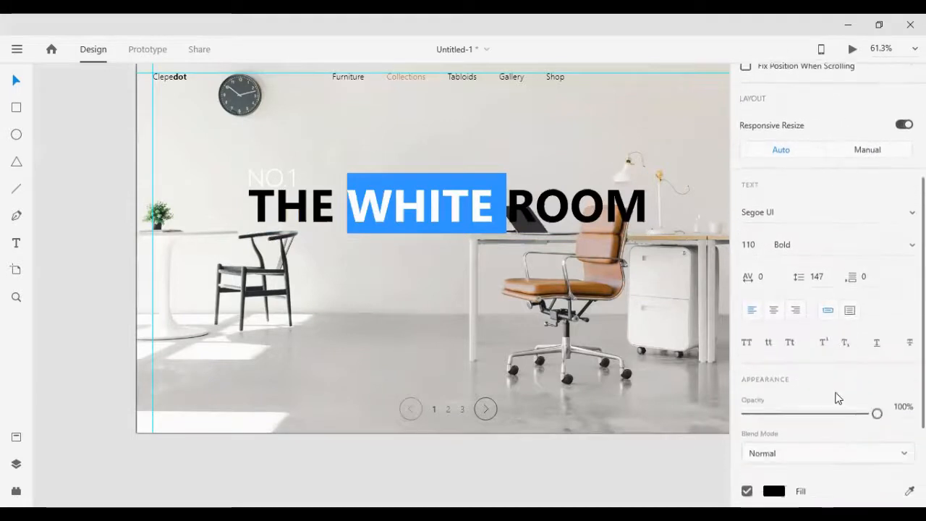
left_click(773, 358)
left_click_drag(600, 297, 559, 243)
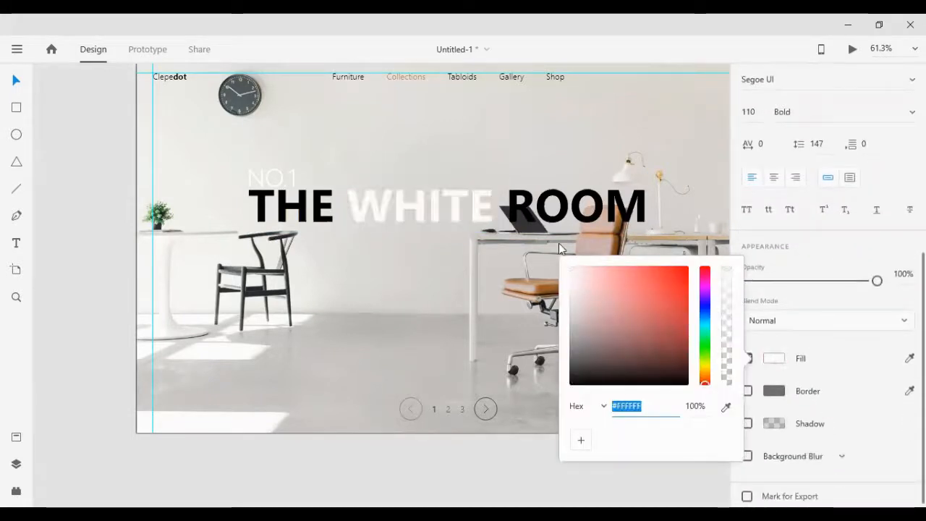
left_click(66, 124)
left_click(69, 127)
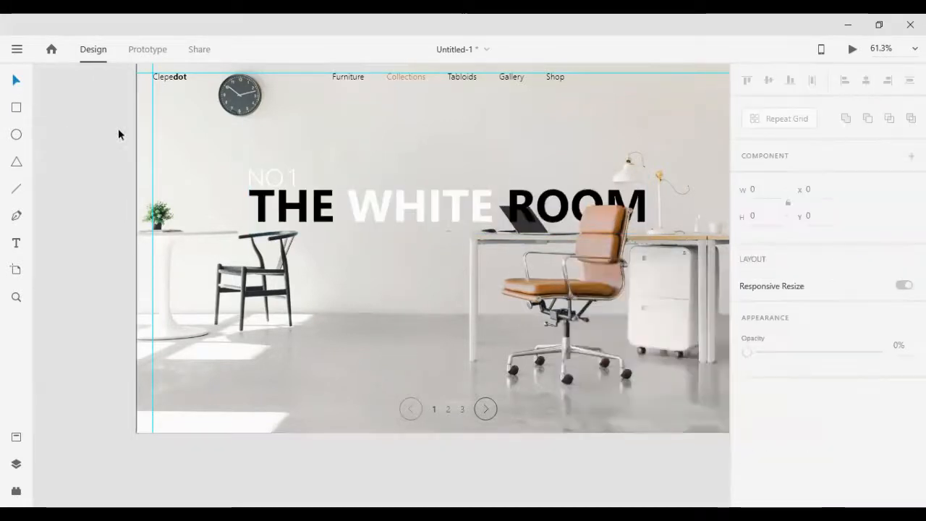
Step: Duplicate the navigation menu group onto the floor area at about X 288, Y 635, and ungroup the copy
left_click(464, 81)
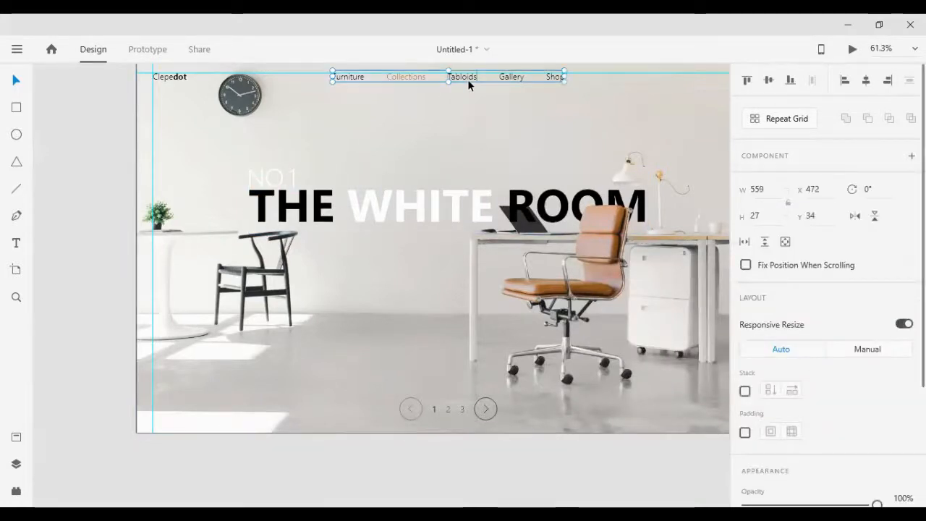
left_click_drag(467, 79, 391, 328)
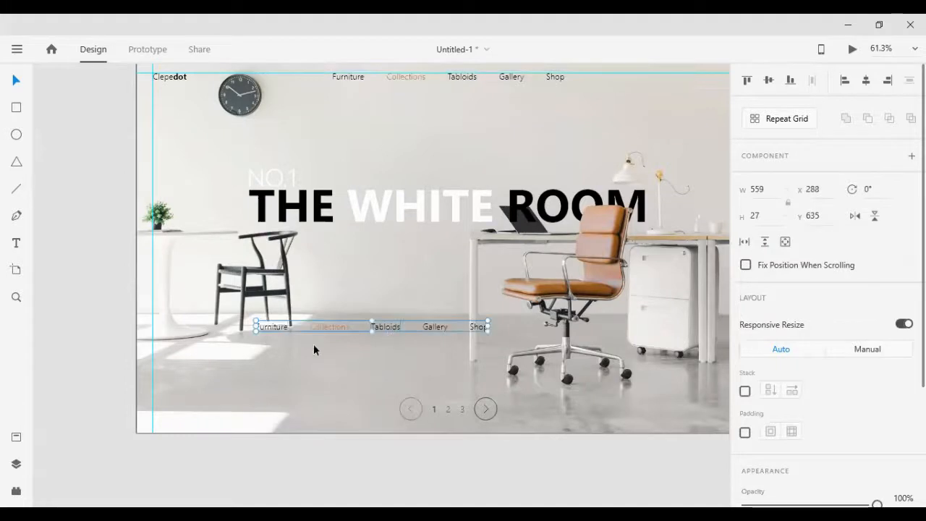
key("ctrl+shift+g")
left_click(140, 329)
Step: Delete the Furniture, Collections, Tabloids and Gallery labels from the copied menu, keeping Shop
left_click(261, 327)
key("Delete")
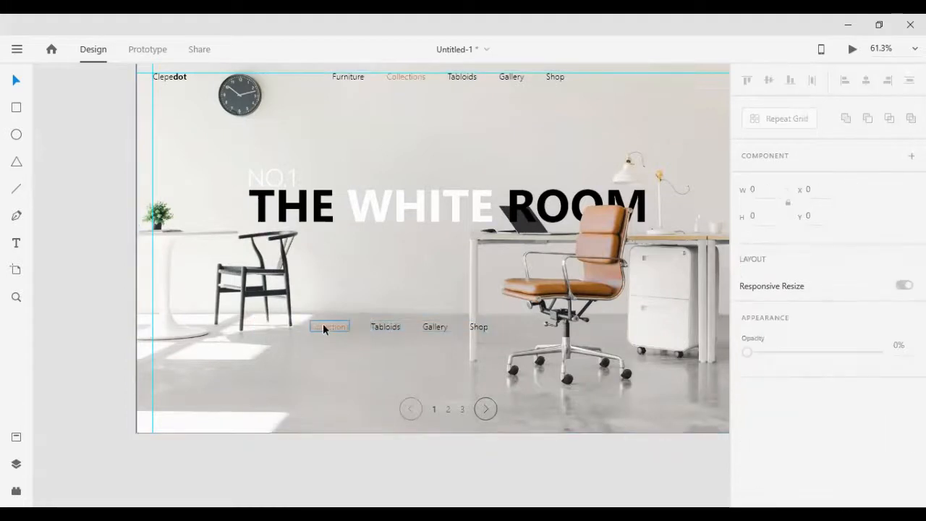
left_click(323, 326)
key("Delete")
left_click(385, 326)
key("Delete")
left_click(436, 327)
key("Delete")
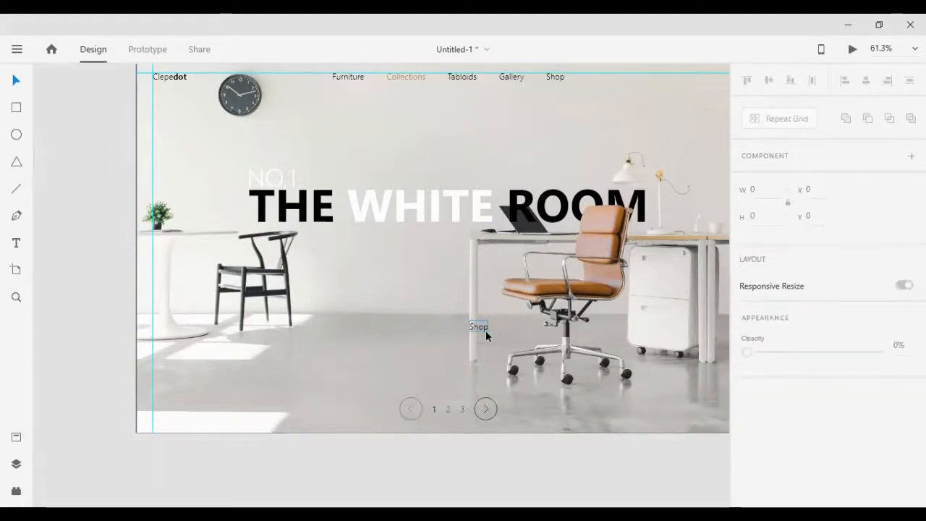
Step: Replace the copied Shop label with "The white room the only room with all white objects except two chairs one of them brown and on of them black"
left_click(485, 330)
double_click(488, 326)
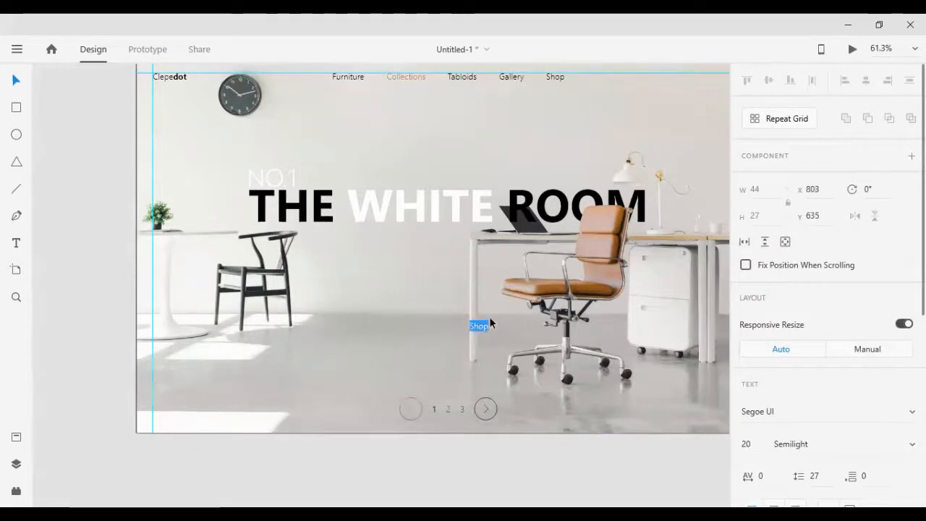
type("tHE")
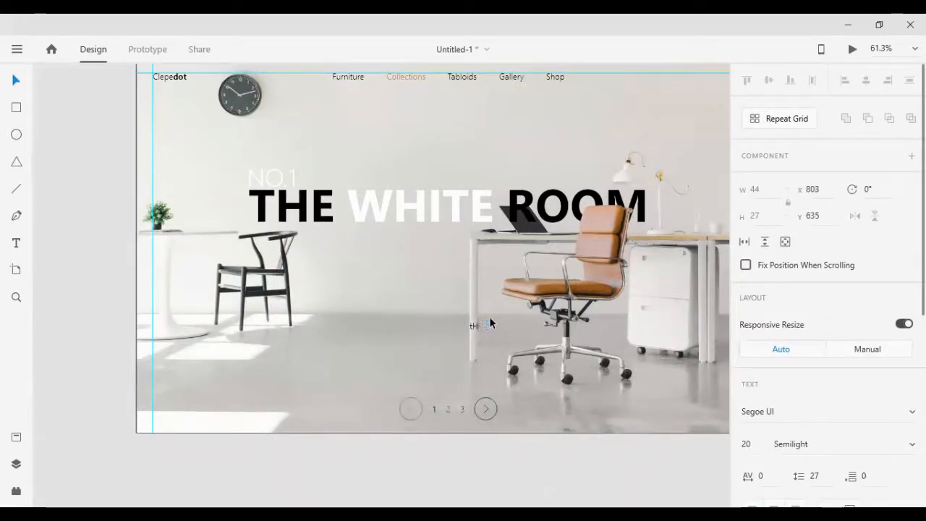
key("BackSpace")
key("BackSpace")
key("BackSpace")
type("Th")
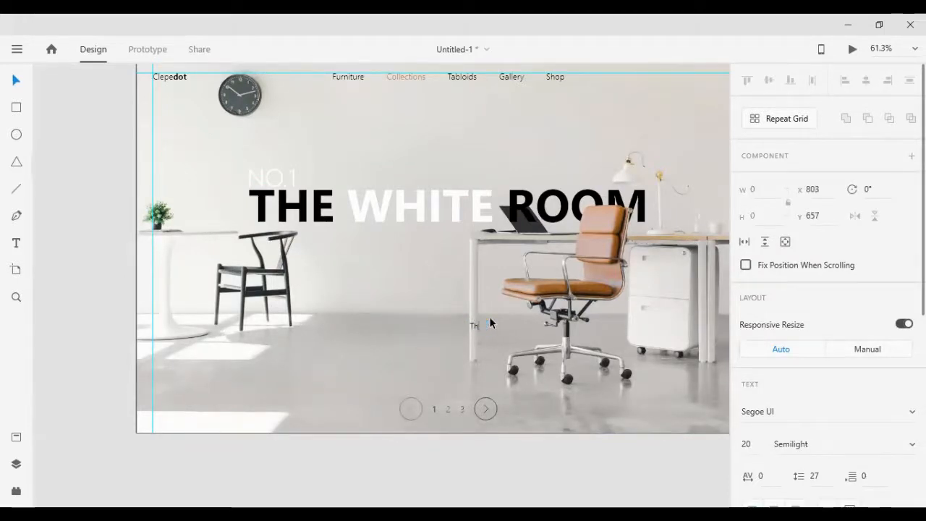
type("e white room the onl")
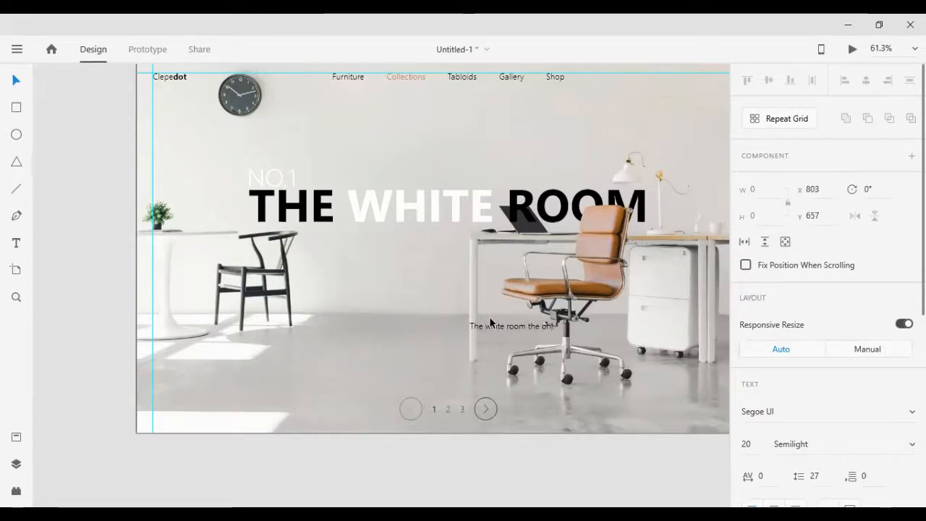
type("with all whi")
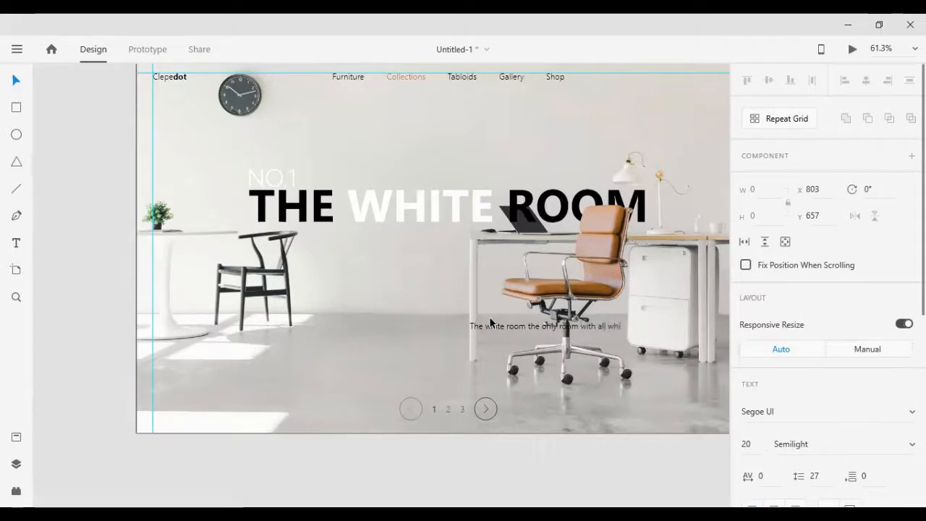
type("te ob")
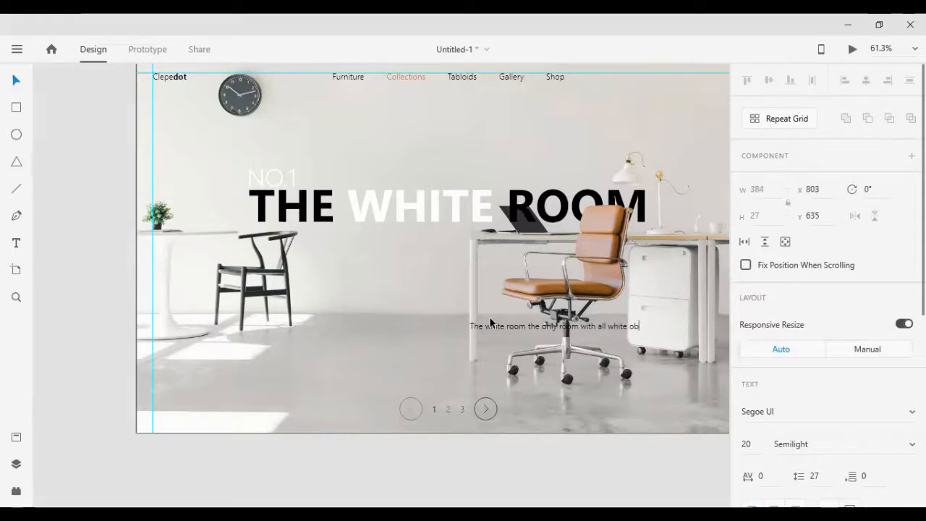
type("jects ea")
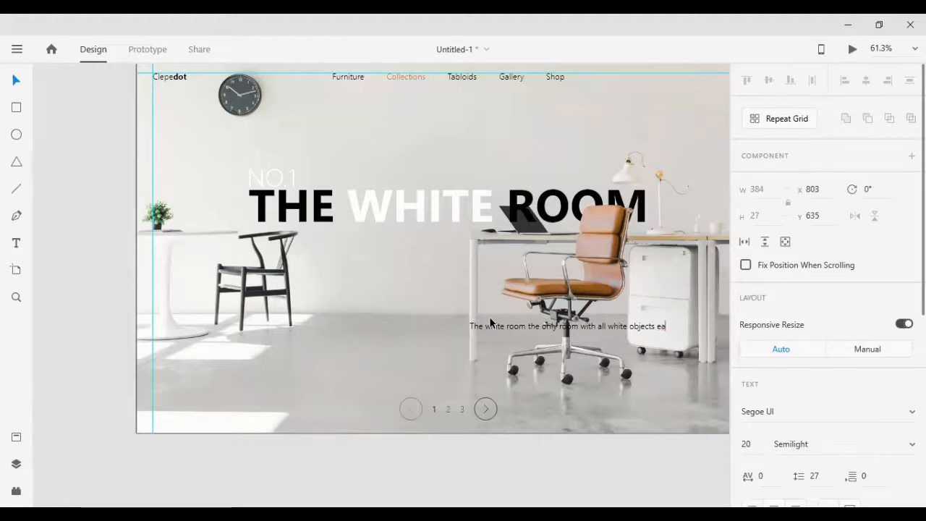
type("cexce")
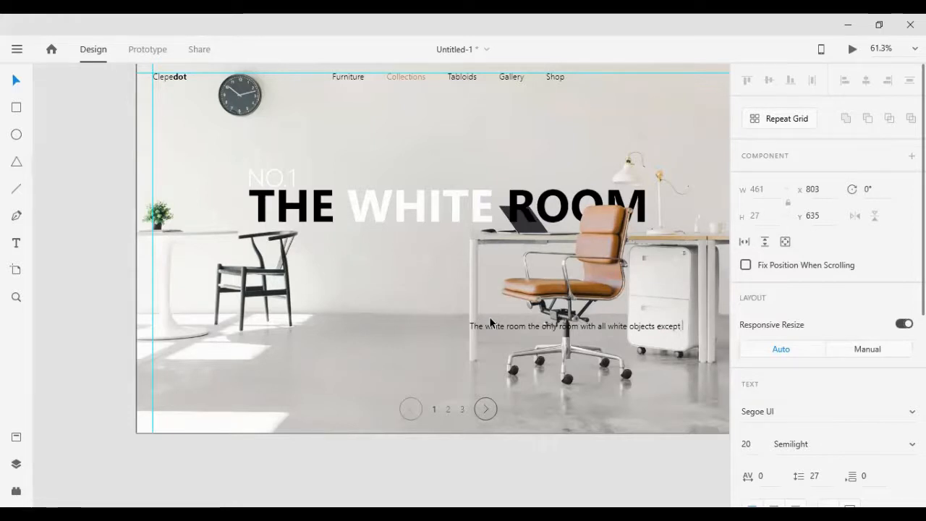
type("w")
type(" white")
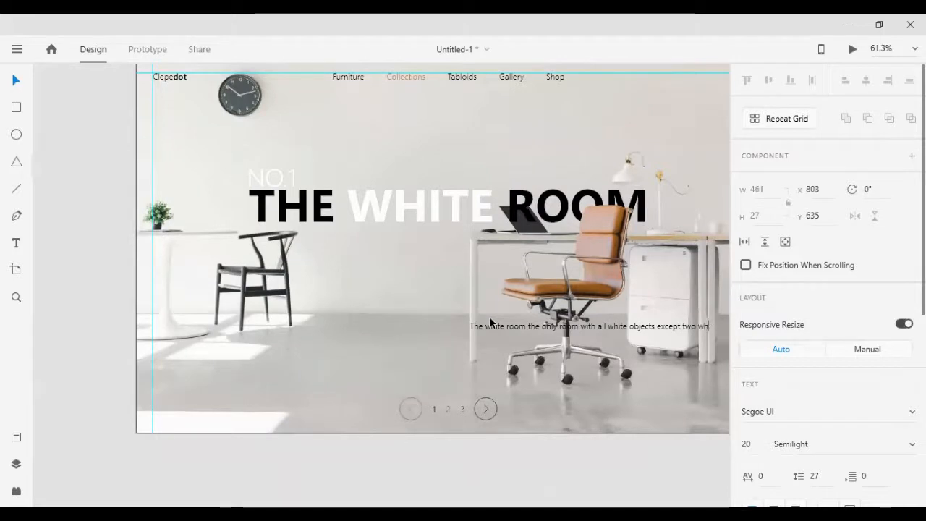
key("BackSpace")
key("BackSpace")
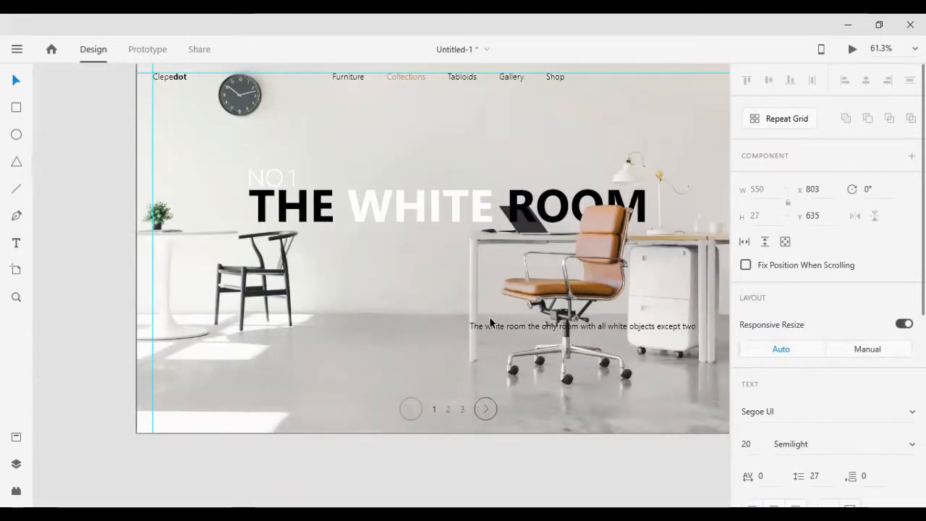
type("chairs w")
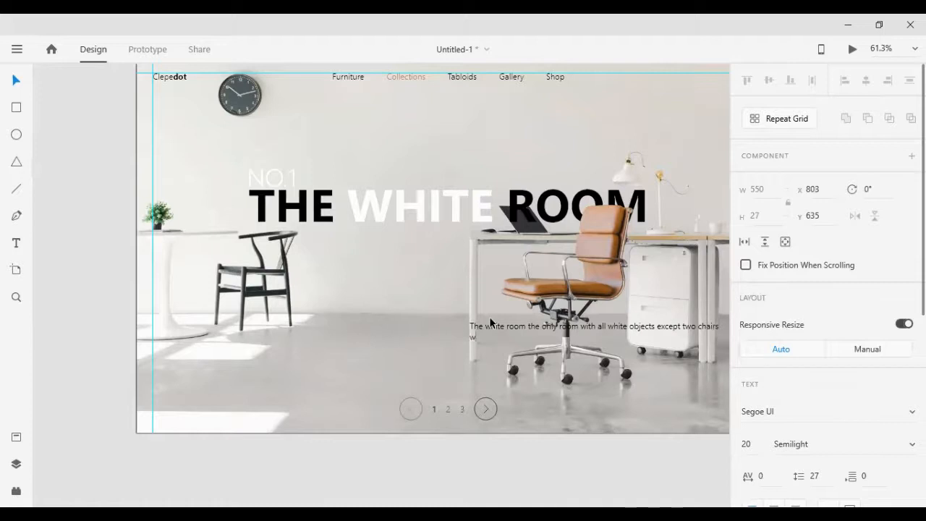
key("BackSpace")
type("one")
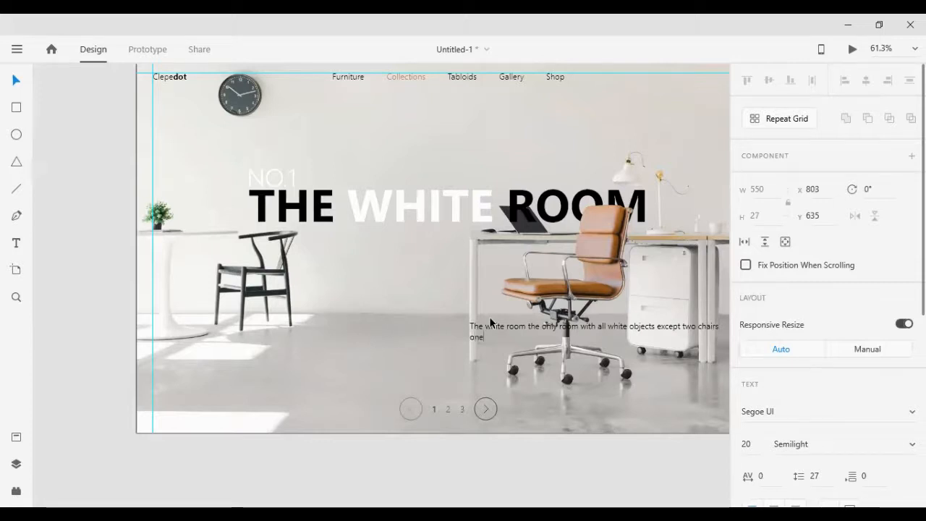
type(" of them brow")
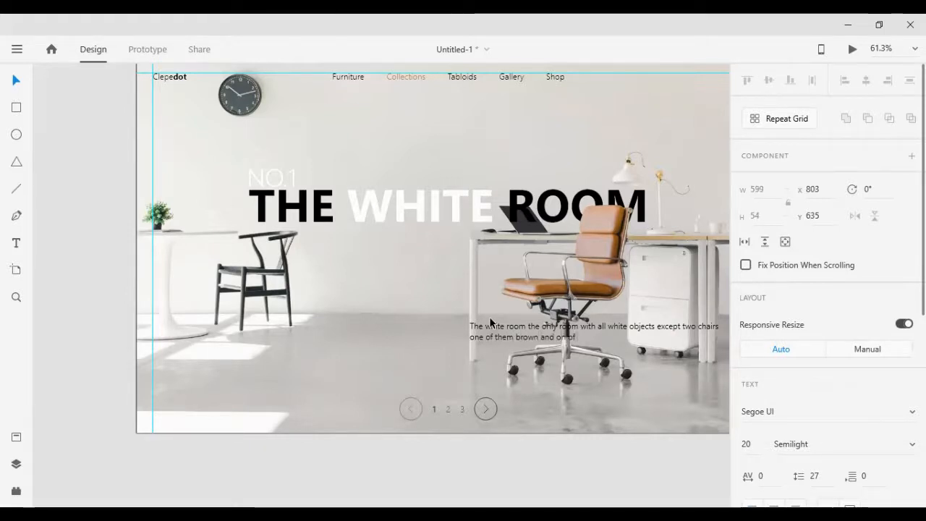
type("n and or of them black")
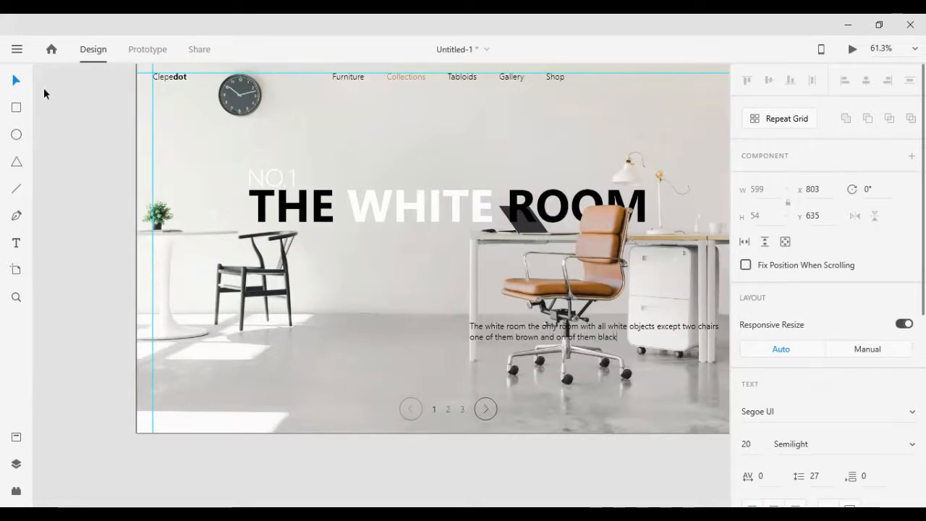
left_click(12, 81)
Step: Move the description text below the THE WHITE ROOM heading at about X 452, Y 462 and center-align its lines
left_click_drag(598, 332, 452, 261)
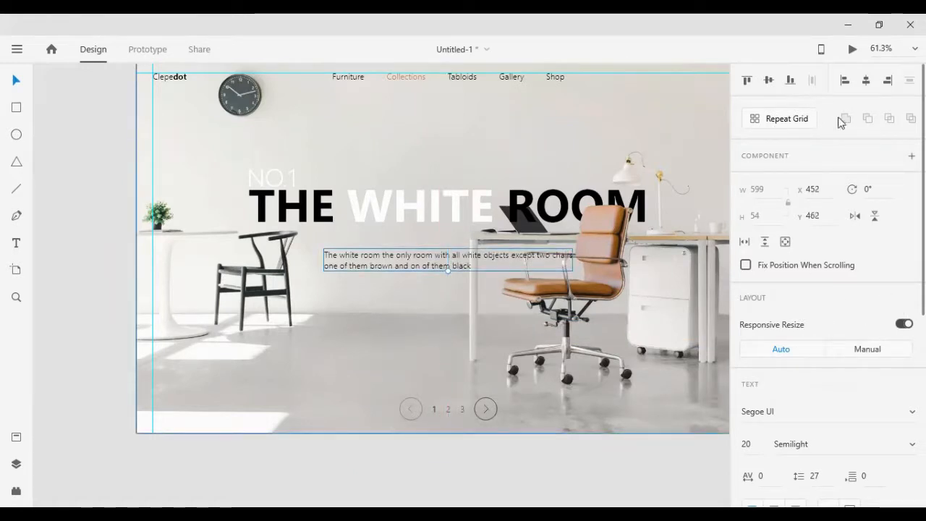
scroll(770, 333, "down", 2)
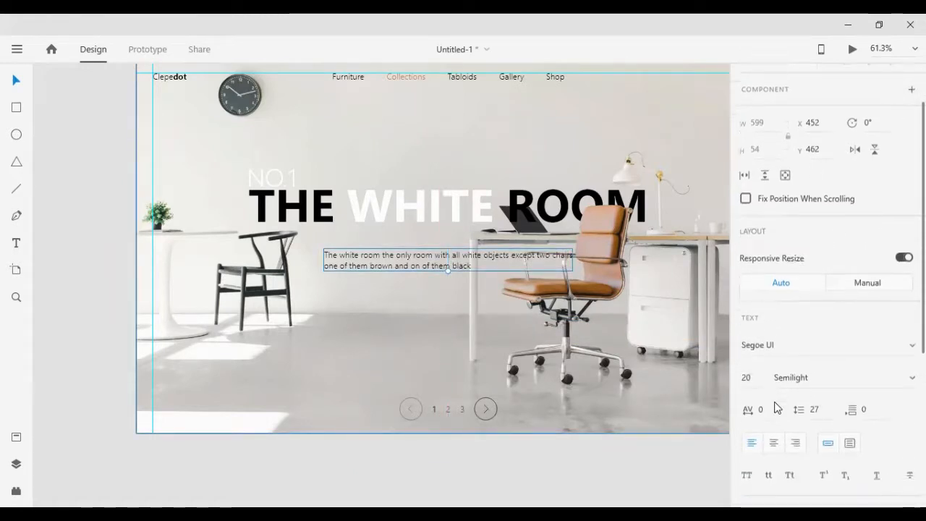
left_click(773, 442)
Step: Center the description horizontally on the artboard and place it closely under the heading at Y 421
left_click_drag(463, 259, 457, 227)
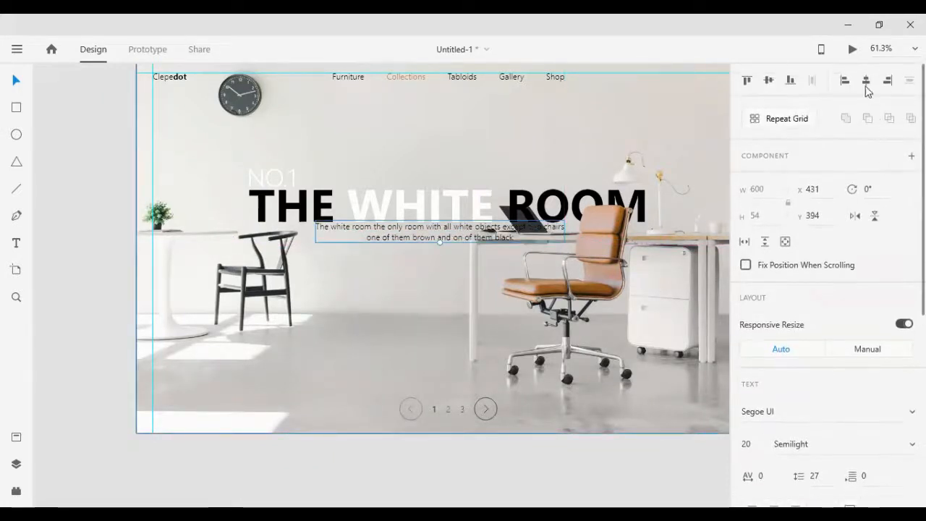
left_click(865, 81)
key("shift+Up")
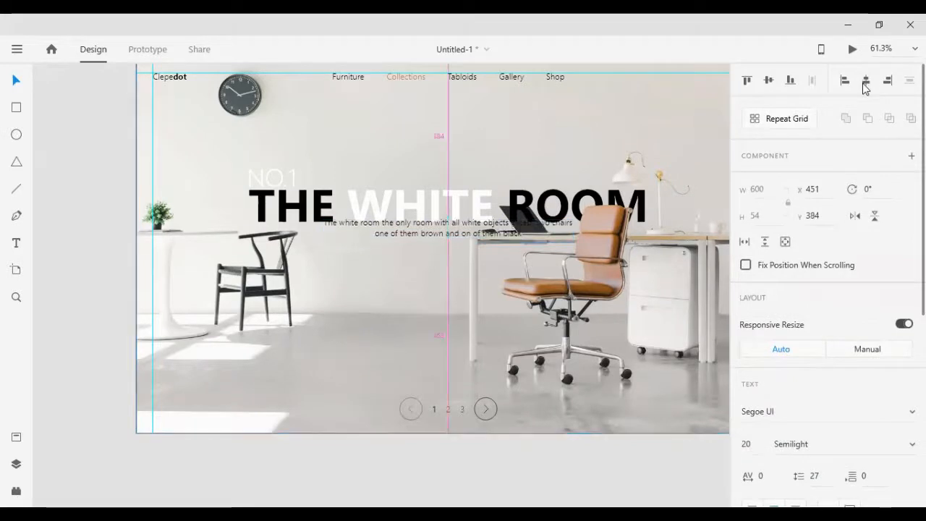
key("Down")
key("Down")
key("Down")
key("Down")
key("Down")
key("Down")
key("Down")
key("Down")
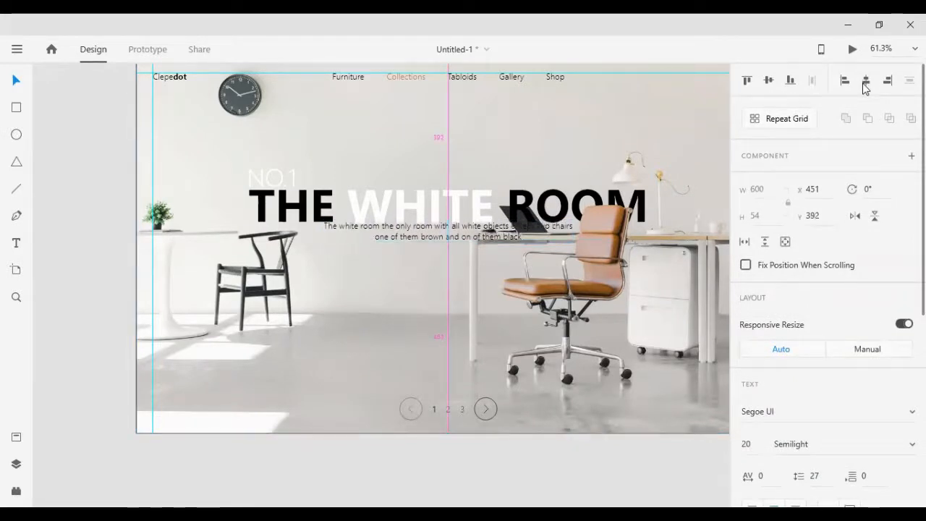
key("Up")
key("shift+Down")
key("shift+Down")
key("shift+Down")
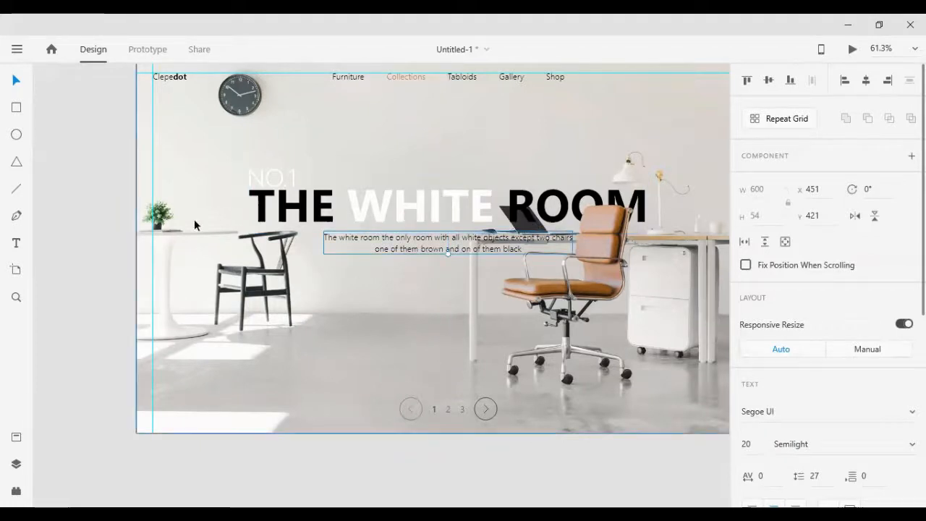
Step: Move the NO.1 text up to Y 235 to leave a little more space above the heading
left_click(271, 176)
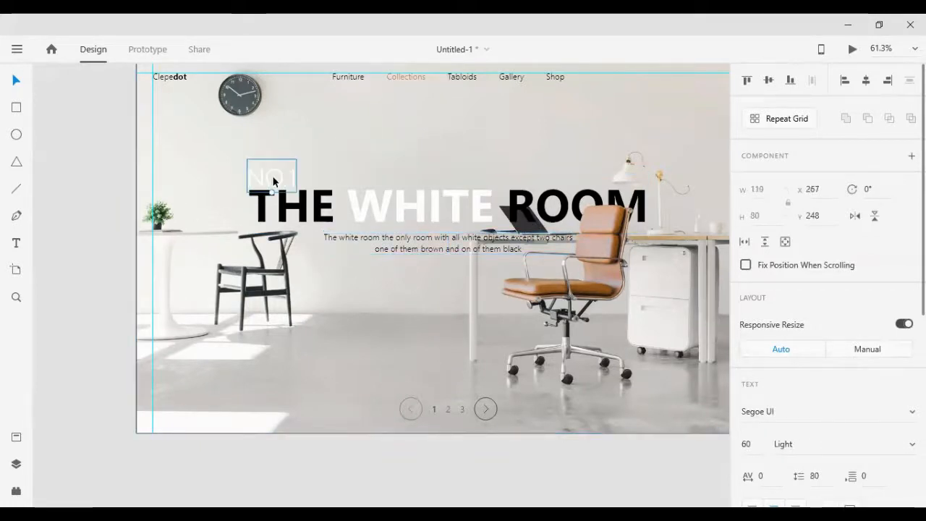
key("Down")
key("Down")
key("Down")
key("Down")
key("shift+Up")
key("shift+Up")
Step: Group the NO.1 text, heading and description, center the group on the artboard, and move it up to about Y 263
left_click(288, 210, "shift")
left_click(373, 245, "shift")
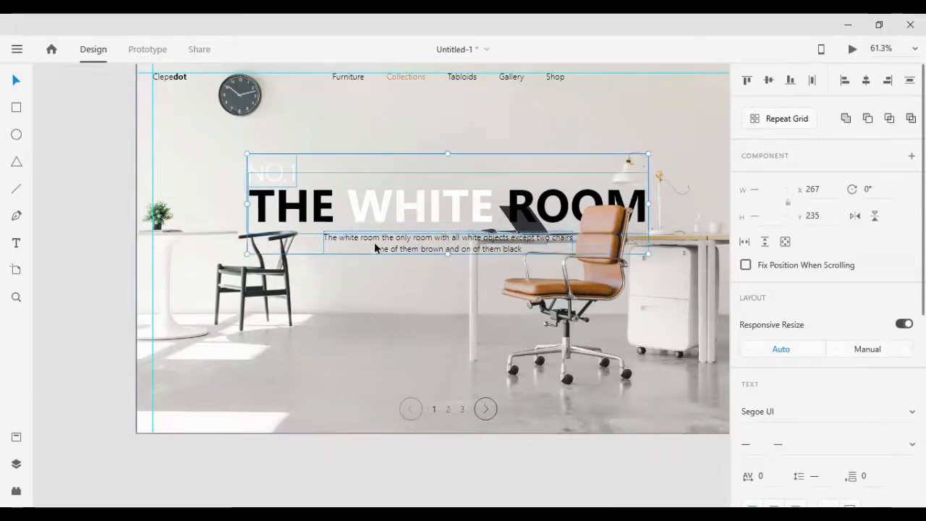
left_click(768, 81)
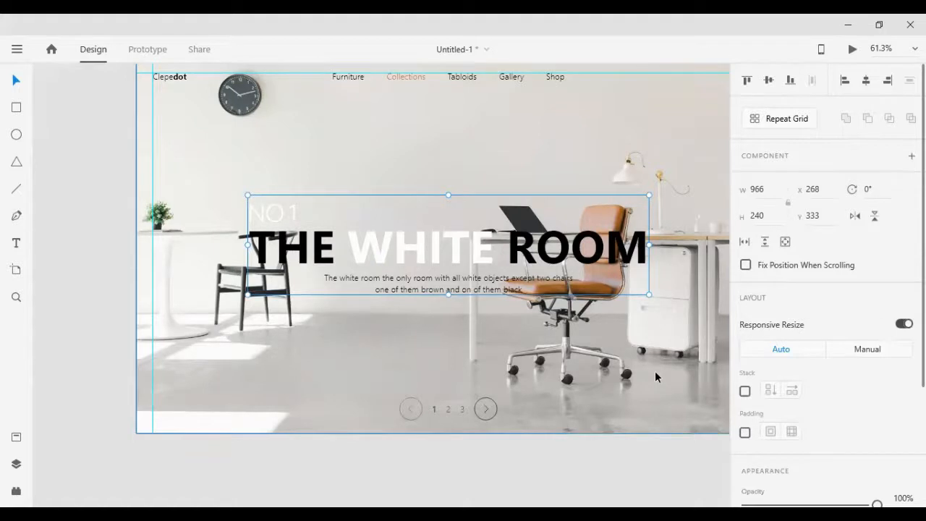
left_click_drag(646, 287, 600, 232)
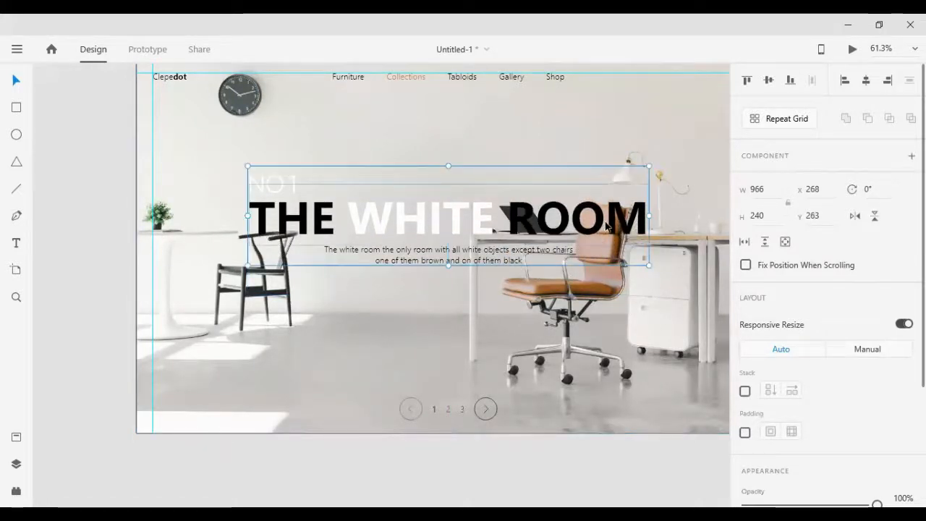
Step: Reorder the text group so it sits behind the masked chair backrest but in front of the background photo
key("Delete")
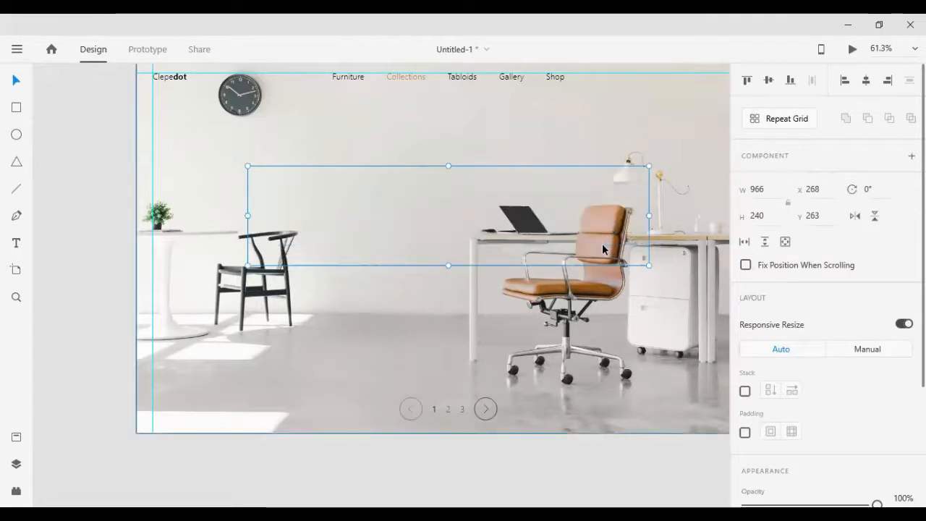
left_click(491, 325)
key("ctrl+z")
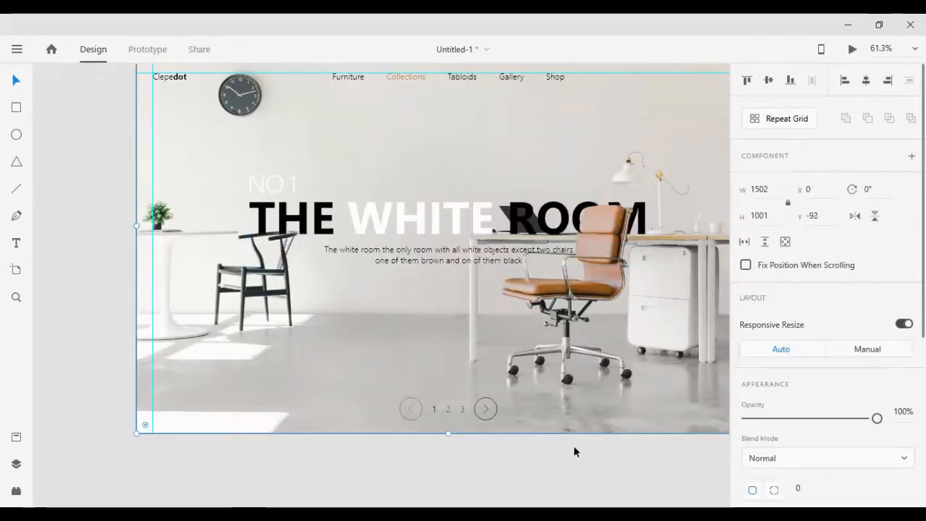
left_click(93, 253)
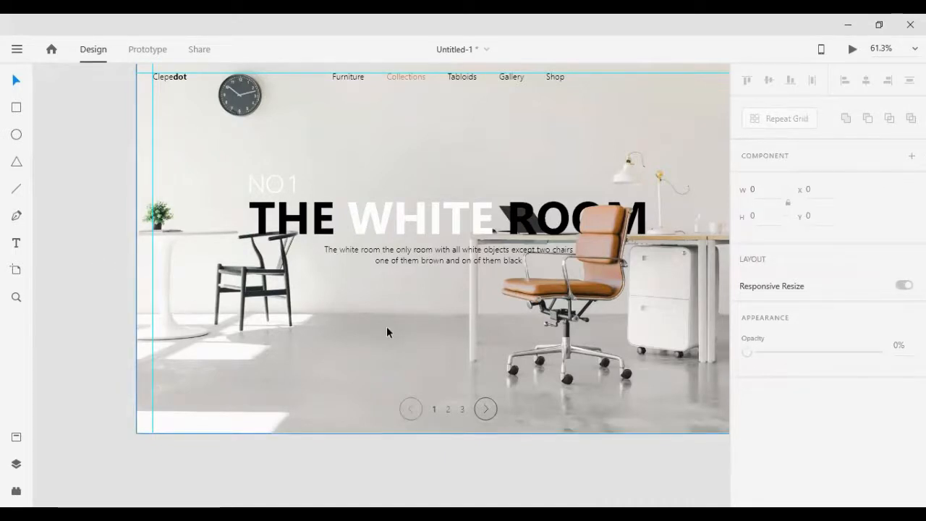
Step: Set the fill of the entire THE WHITE ROOM heading to white (#FFFFFF)
left_click(477, 217)
double_click(481, 217)
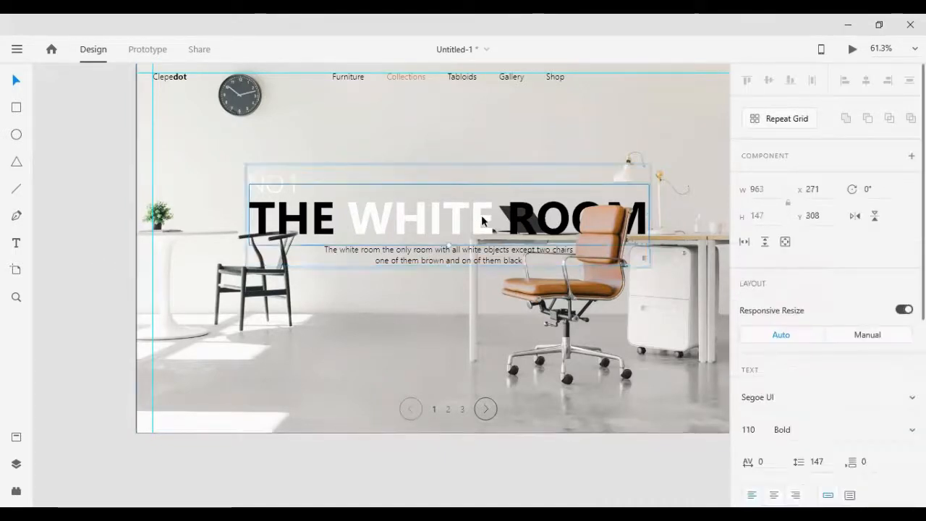
double_click(483, 217)
scroll(795, 361, "down", 5)
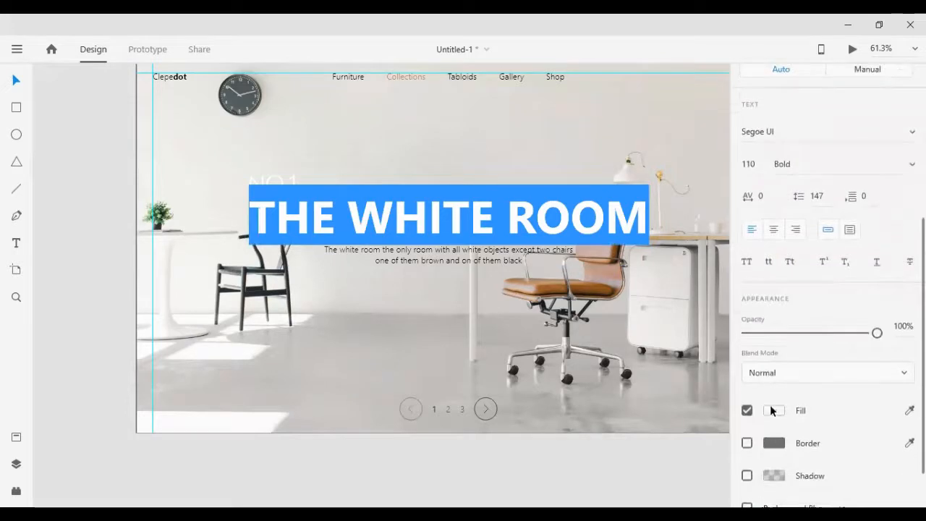
left_click(773, 410)
left_click_drag(657, 369, 546, 300)
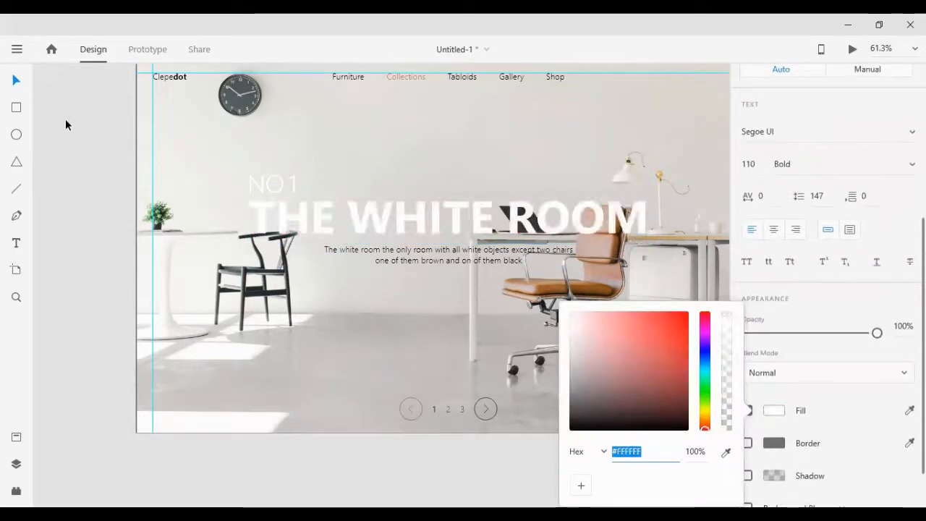
left_click(13, 81)
left_click(68, 151)
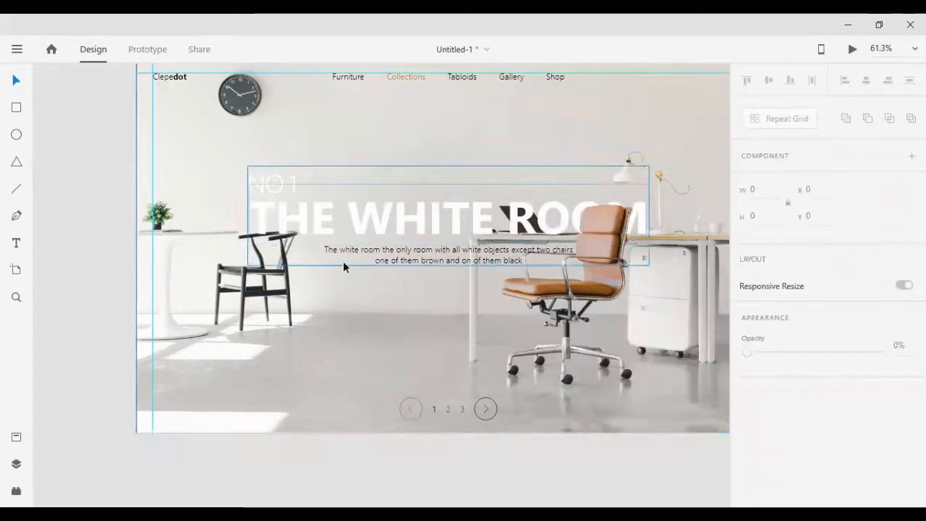
Step: Try a white fill (#FFFFFF) on the description text under the heading
double_click(403, 257)
scroll(796, 325, "down", 5)
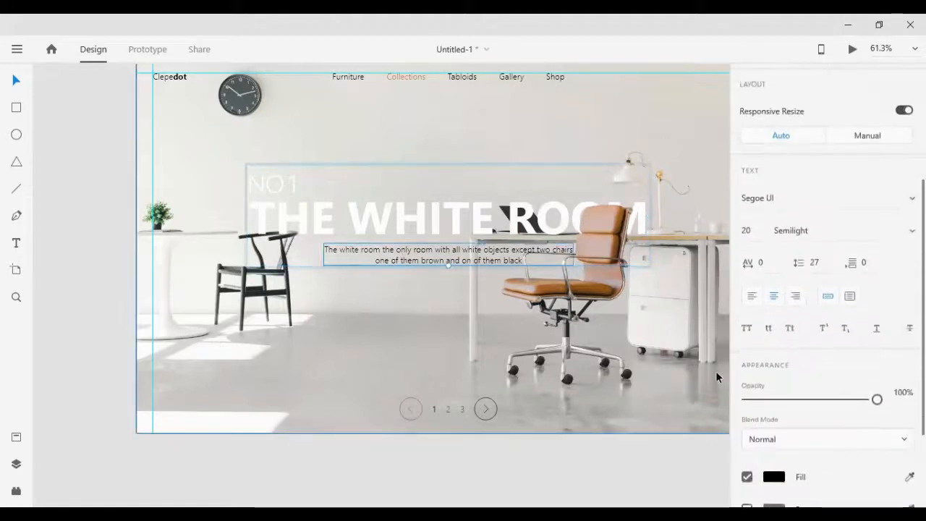
left_click(772, 476)
type("ffffff")
key("Return")
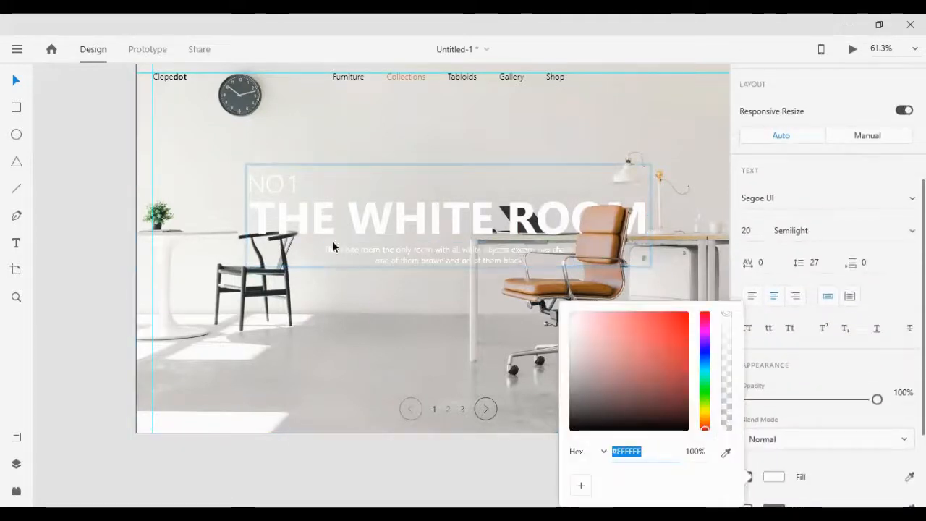
Step: Return the description text to its dark fill and undo the upward shift of the background photo
left_click_drag(596, 344, 540, 370)
left_click(67, 203)
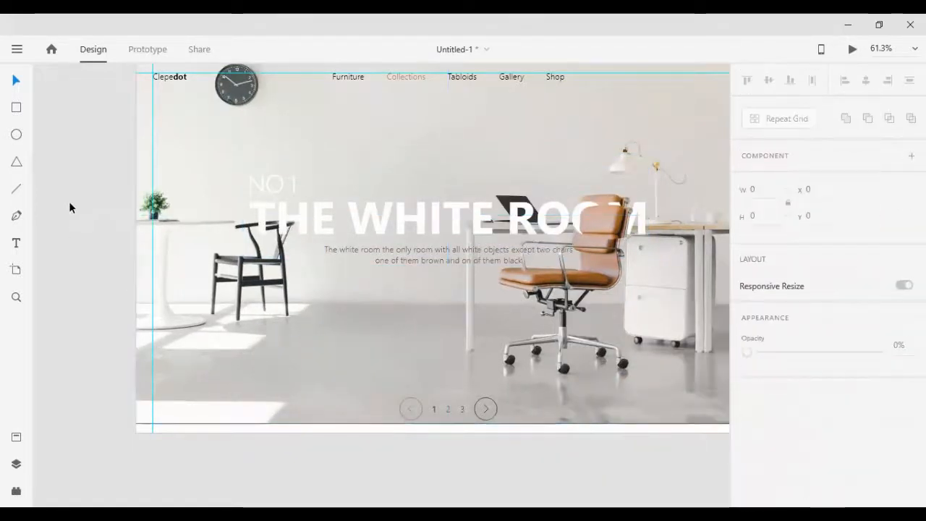
key("ctrl+z")
left_click(70, 204)
scroll(580, 256, "up", 1)
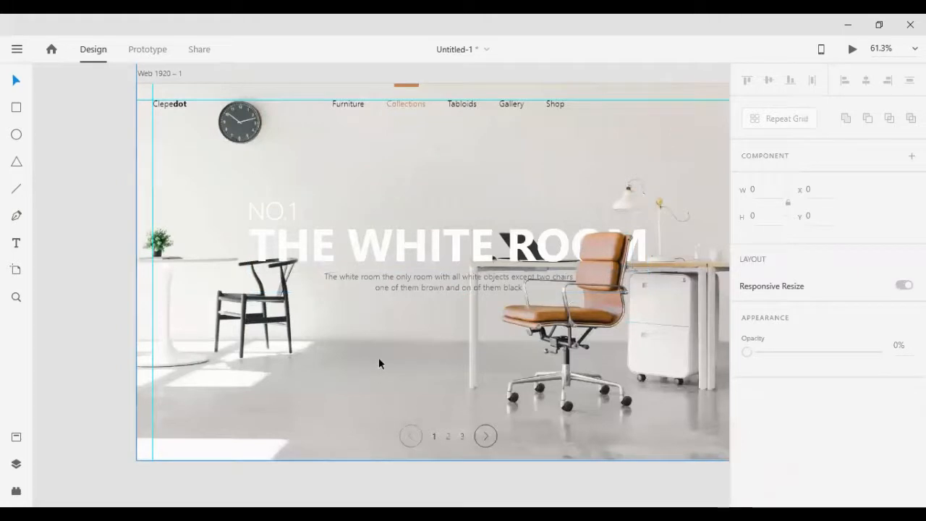
Step: Draw a white rectangle card about 273 by 201 over the lower part of the brown chair and the drawer cabinet
scroll(496, 438, "down", 1)
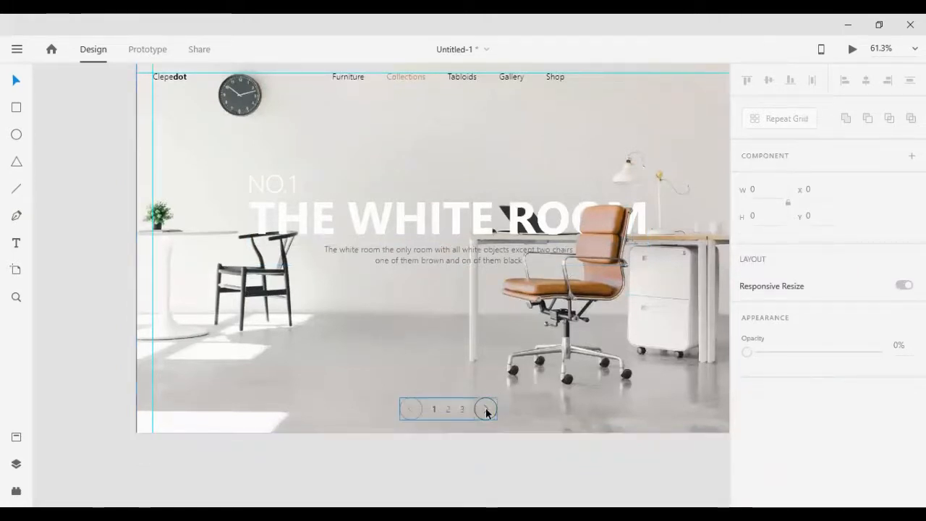
scroll(486, 407, "down", 1)
scroll(505, 420, "down", 1)
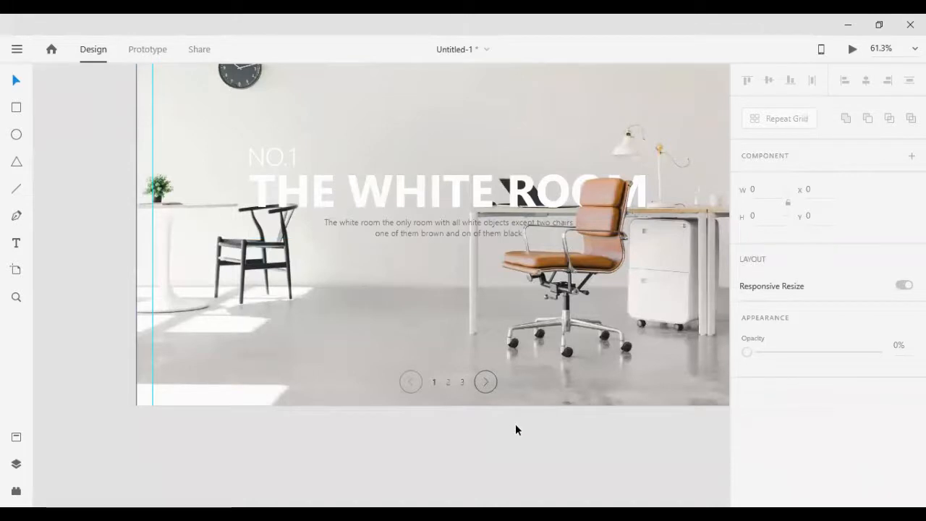
scroll(516, 426, "up", 2)
scroll(606, 367, "down", 3)
scroll(605, 366, "right", 2)
scroll(605, 363, "right", 2)
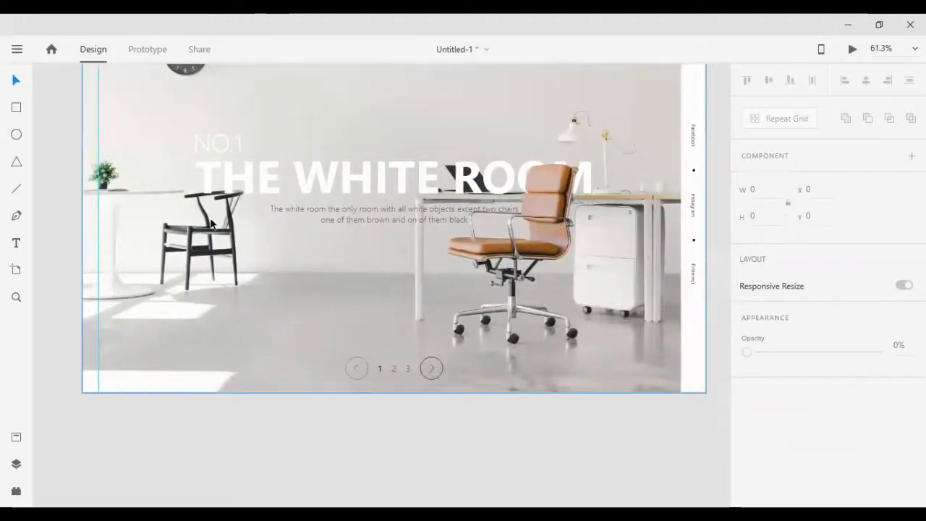
left_click(16, 107)
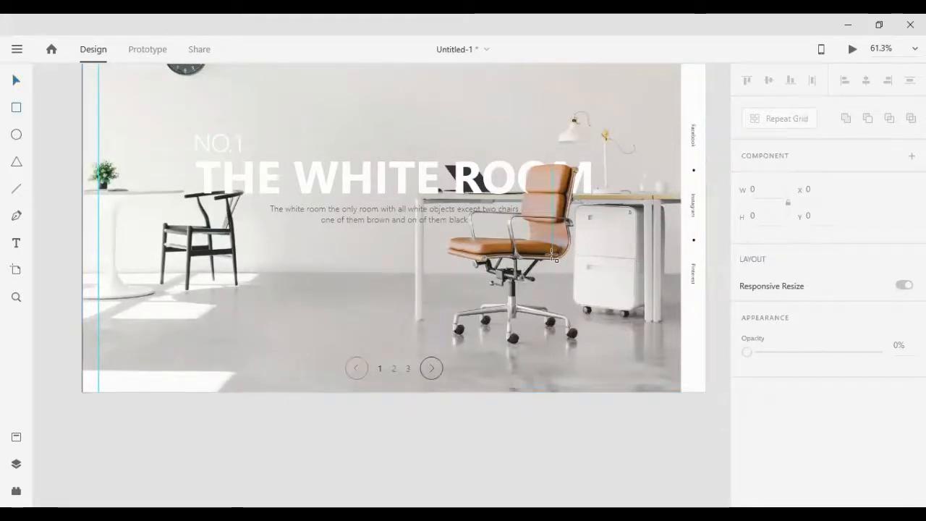
left_click_drag(552, 255, 667, 341)
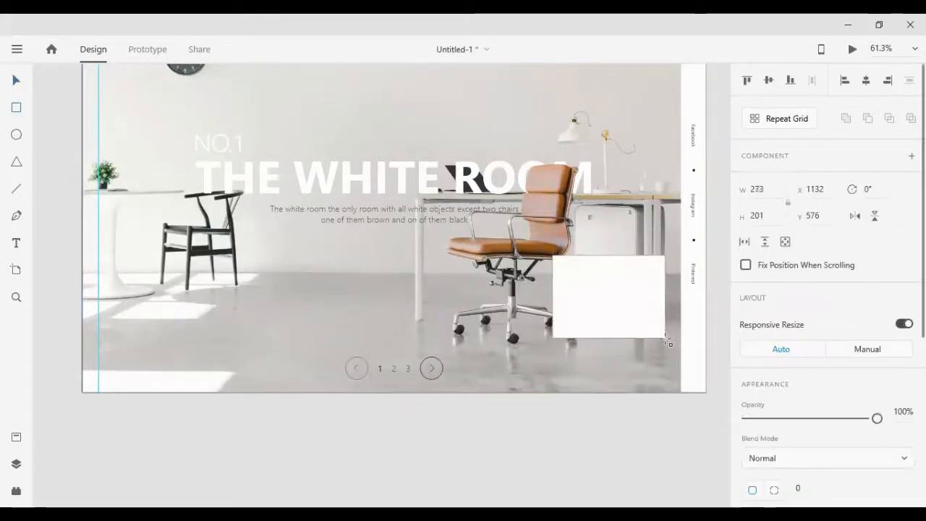
left_click(13, 82)
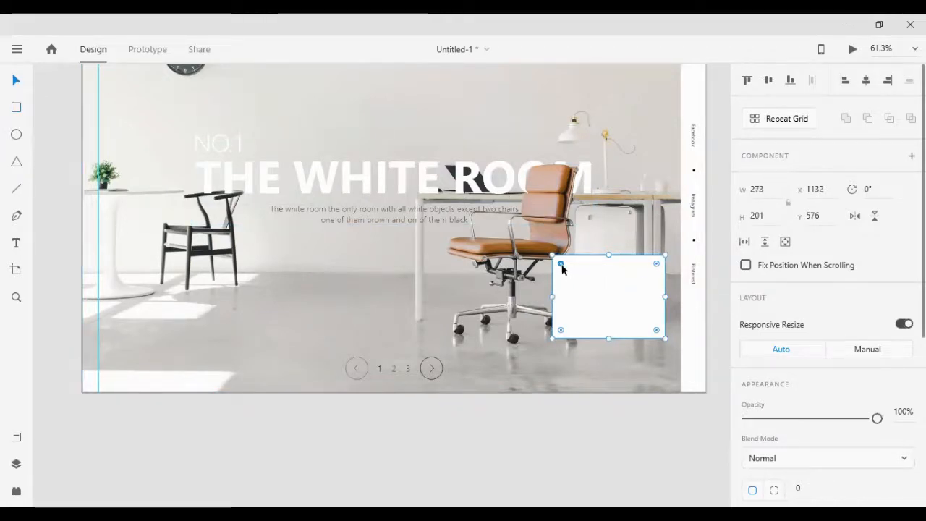
Step: Round the card's corners with a radius of 20
left_click_drag(561, 265, 569, 271)
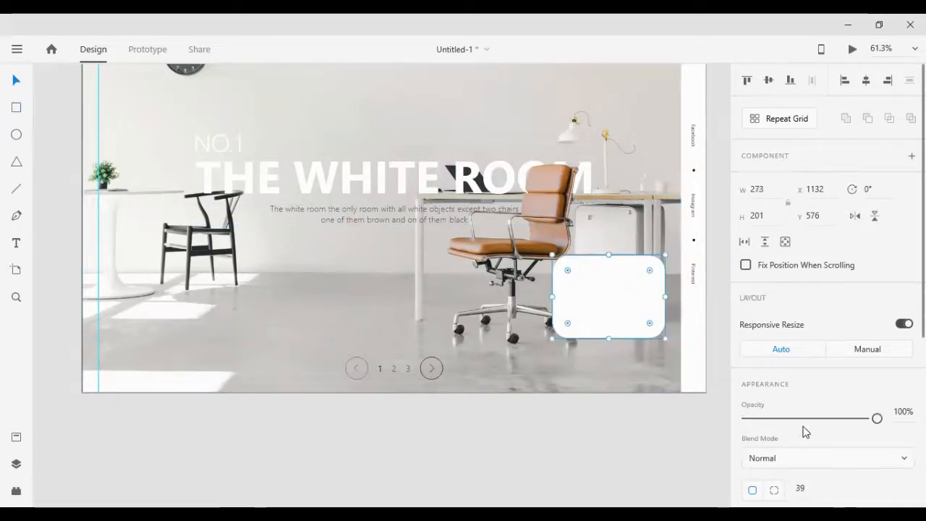
left_click(800, 489)
type("10")
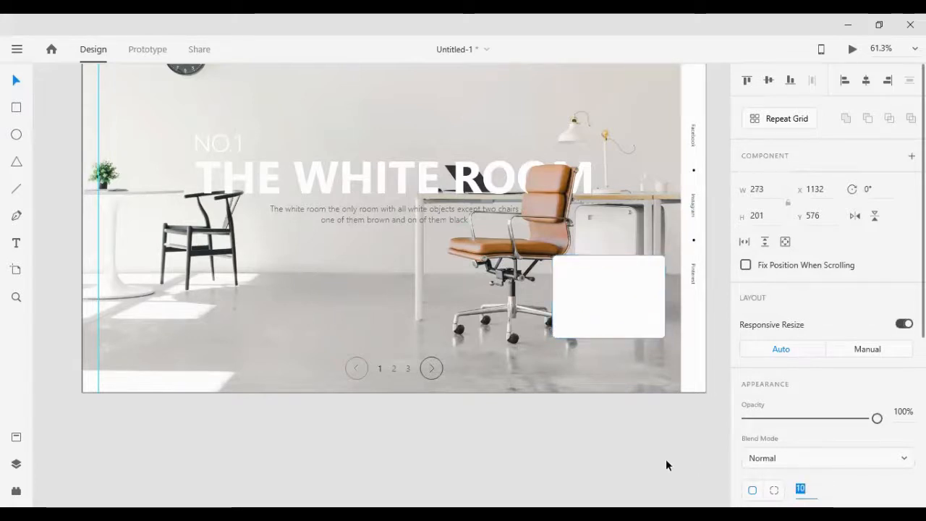
type("20")
left_click(642, 329)
scroll(775, 245, "down", 3)
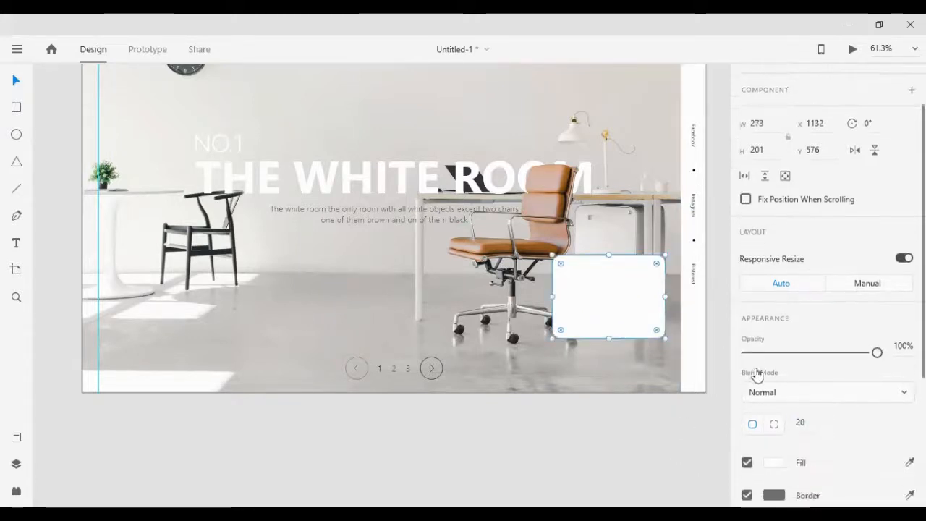
scroll(777, 231, "up", 3)
Step: Resize the card to 252 wide by 200 high, adjusting the width without keeping the proportions
left_click(772, 216)
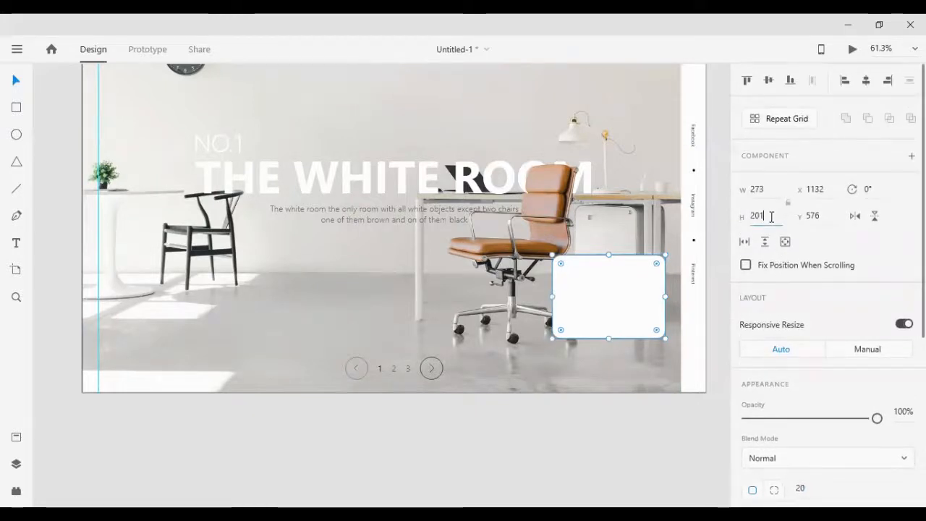
type("200")
key("Return")
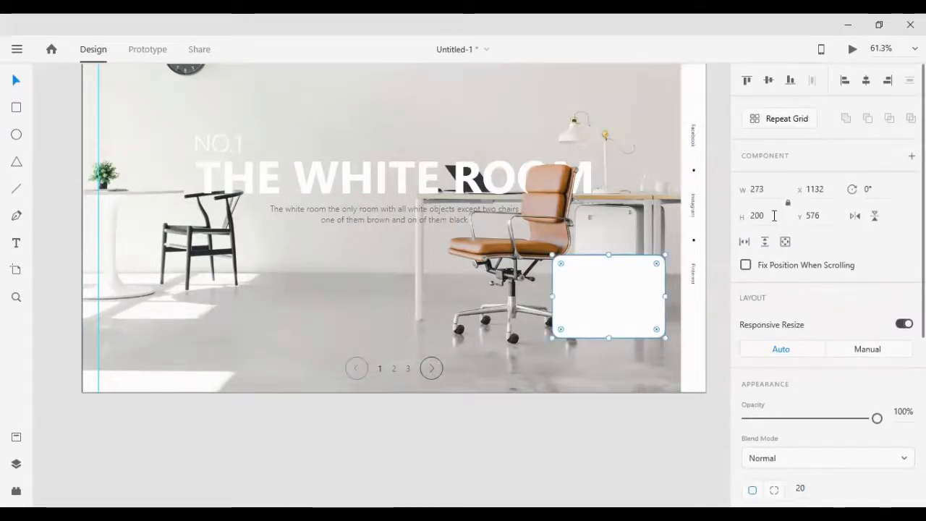
left_click(763, 190)
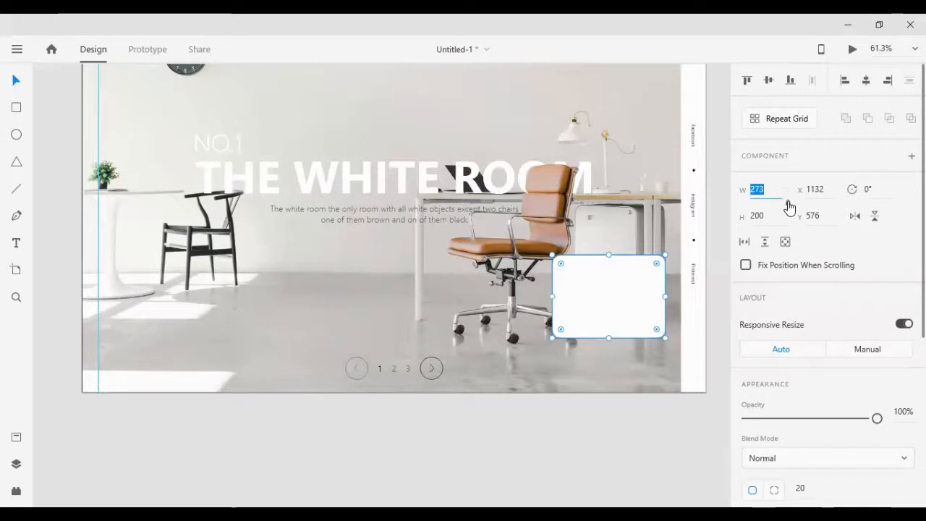
left_click(787, 203)
left_click(769, 188)
key("Down")
key("Down")
key("Down")
key("Down")
key("Down")
key("Down")
key("Down")
key("Down")
key("Down")
key("Down")
key("Down")
key("Down")
key("Down")
key("Down")
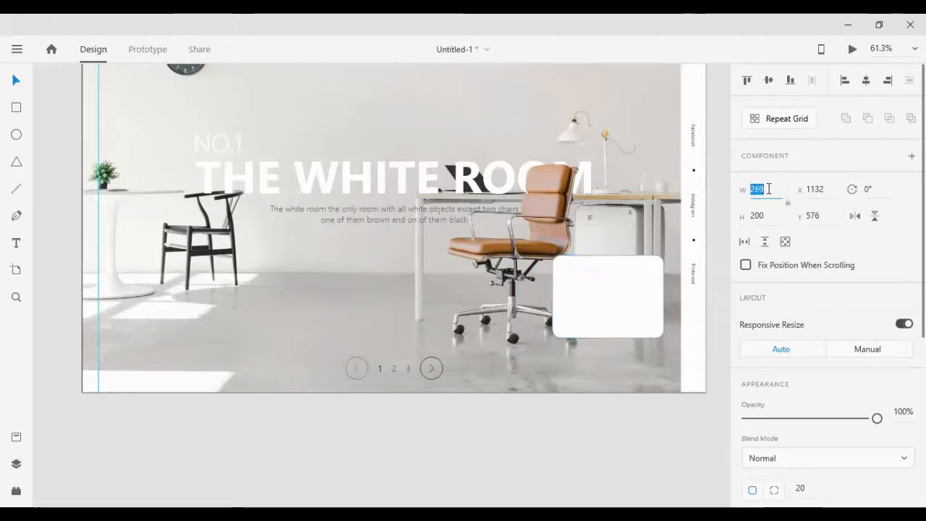
key("Down")
key("Down")
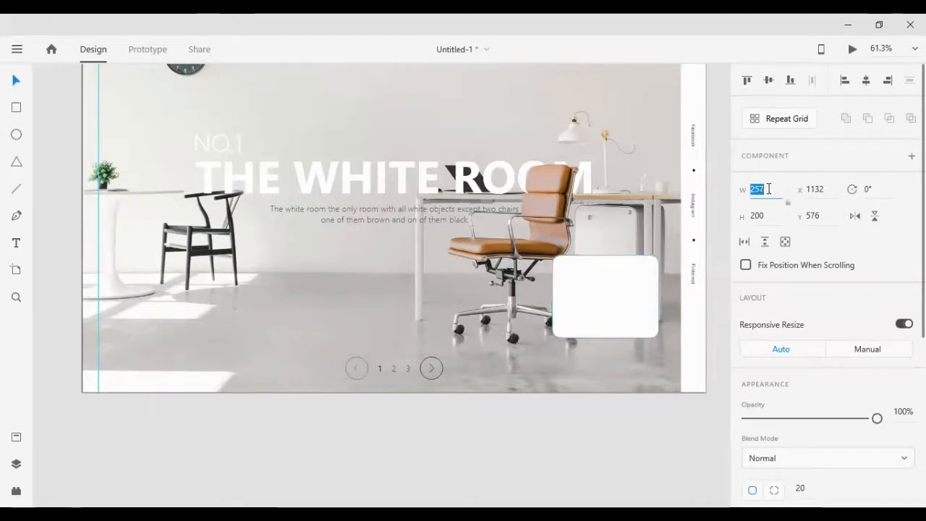
key("Down")
key("Down")
key("Down")
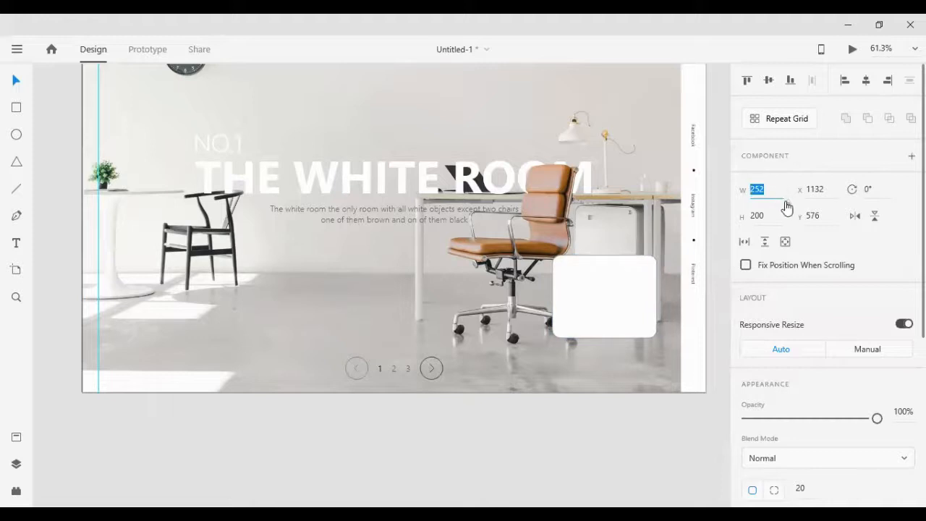
left_click(786, 203)
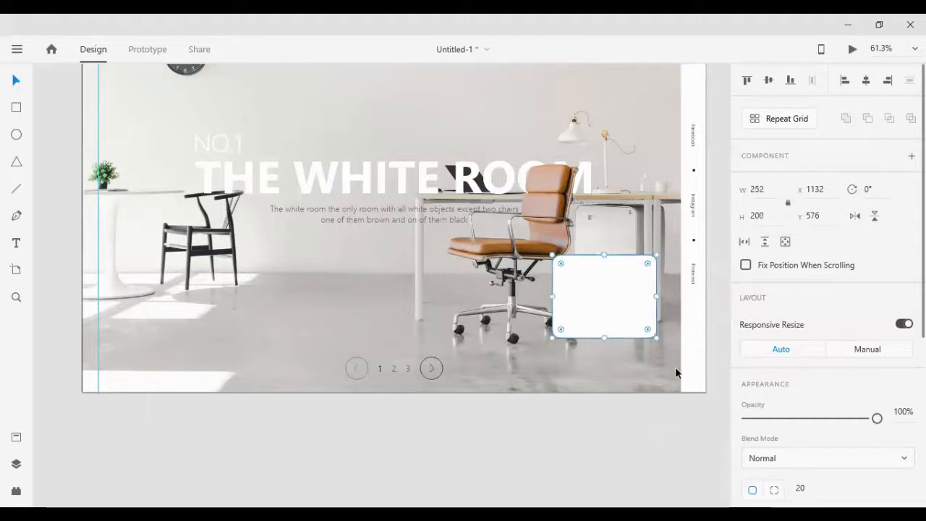
Step: Remove the border from the white rounded card
scroll(831, 439, "down", 3)
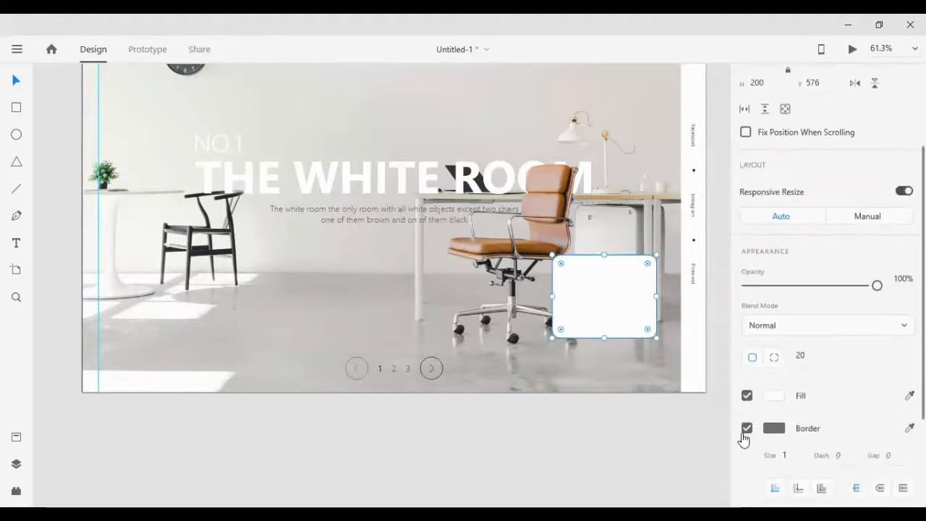
left_click(746, 433)
left_click(687, 443)
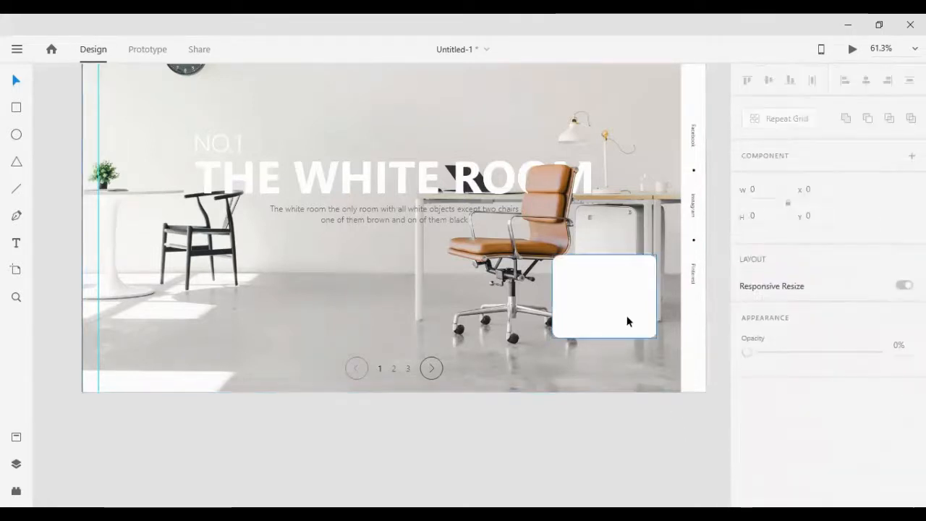
Step: Duplicate the card twice toward the left to form a row of three adjoining cards
left_click(622, 310)
left_click_drag(622, 310, 413, 316)
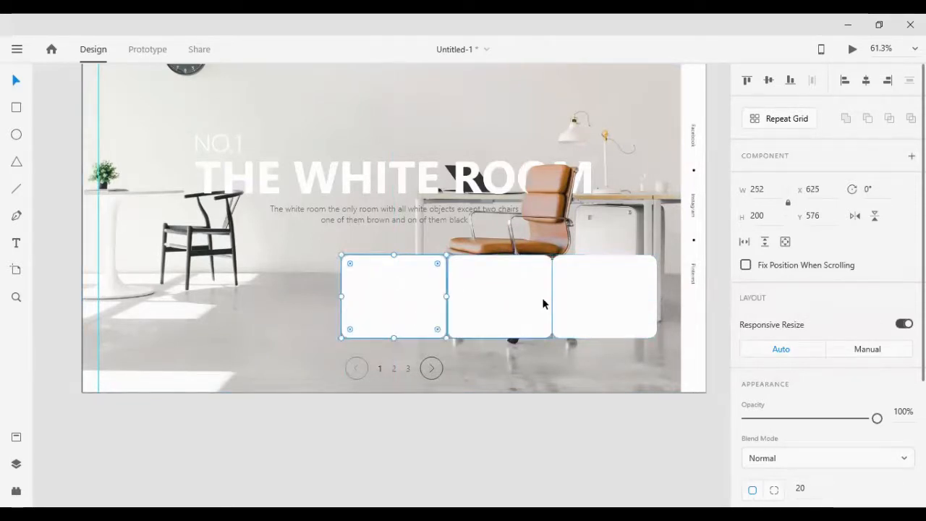
key("Right")
key("Right")
key("Right")
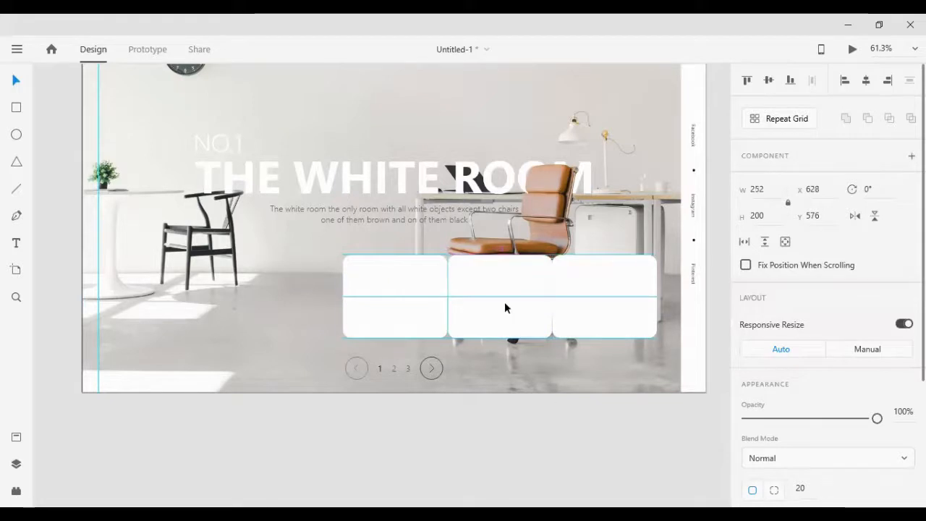
key("Right")
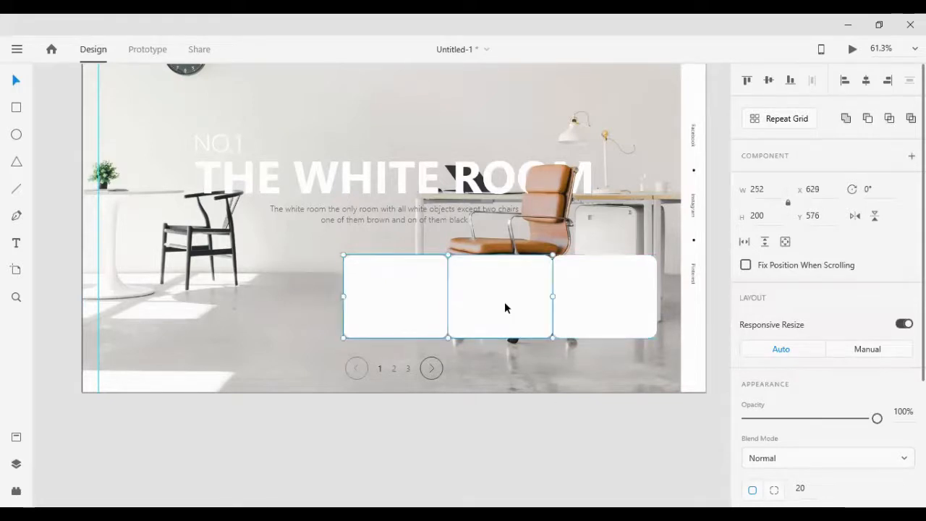
Step: Shift the middle and left cards to the left, leaving gaps of about 30 px between the three cards
key("shift+Left")
key("shift+Left")
key("shift+Left")
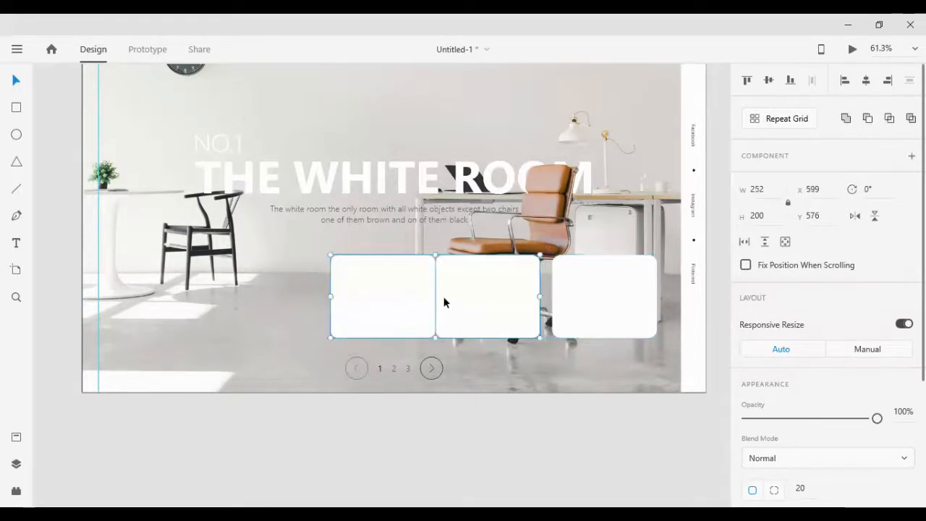
key("shift+Left")
key("shift+Left")
key("shift+Left")
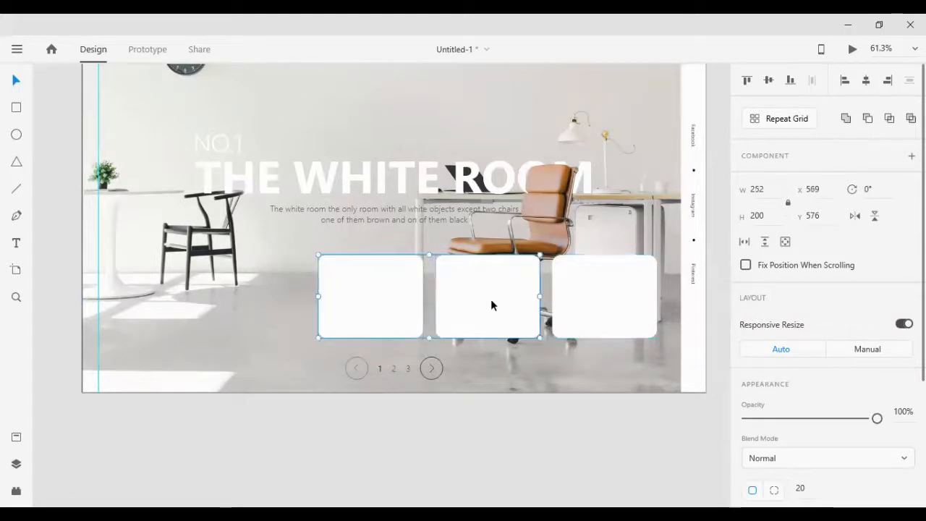
Step: Shift all three cards to the right so the left card starts at X 597
left_click(587, 301, "shift")
key("shift+Right")
key("shift+Right")
key("shift+Right")
key("shift+Right")
key("shift+Right")
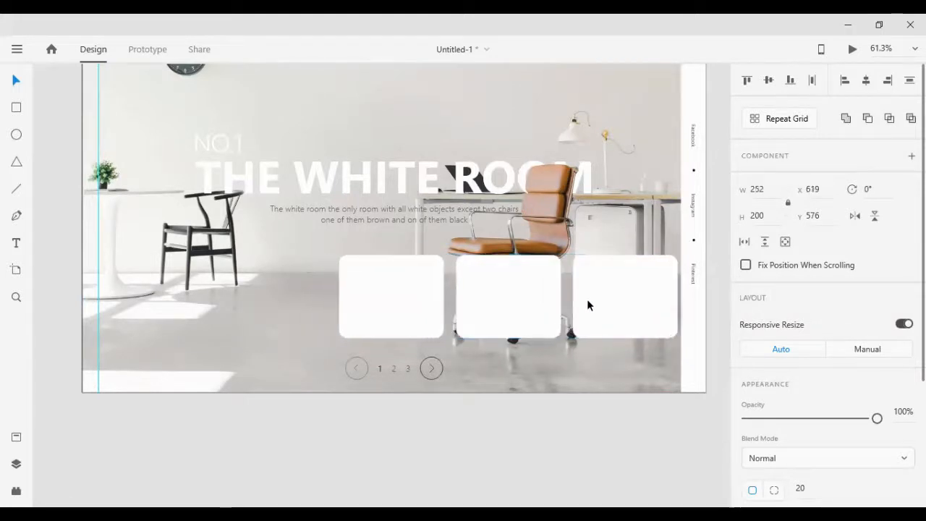
key("Left")
key("Left")
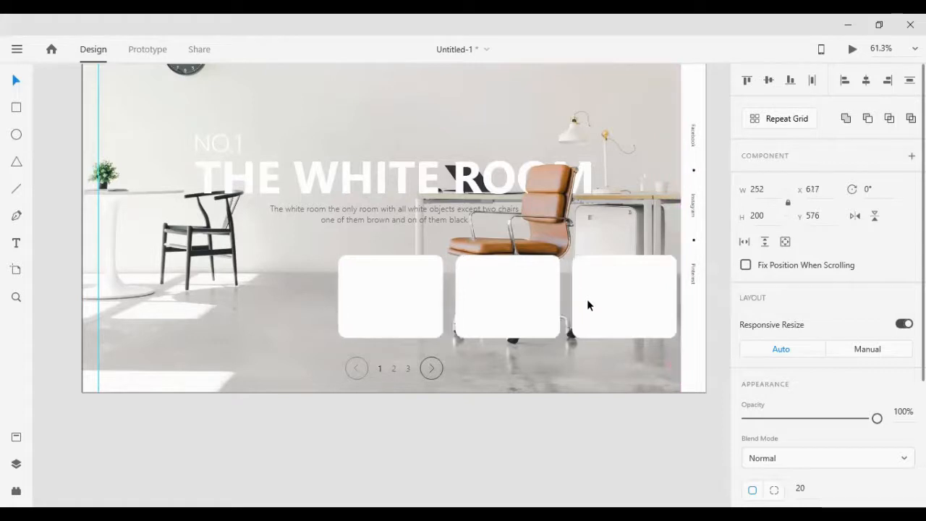
key("shift+Left")
key("shift+Left")
scroll(683, 436, "up", 1)
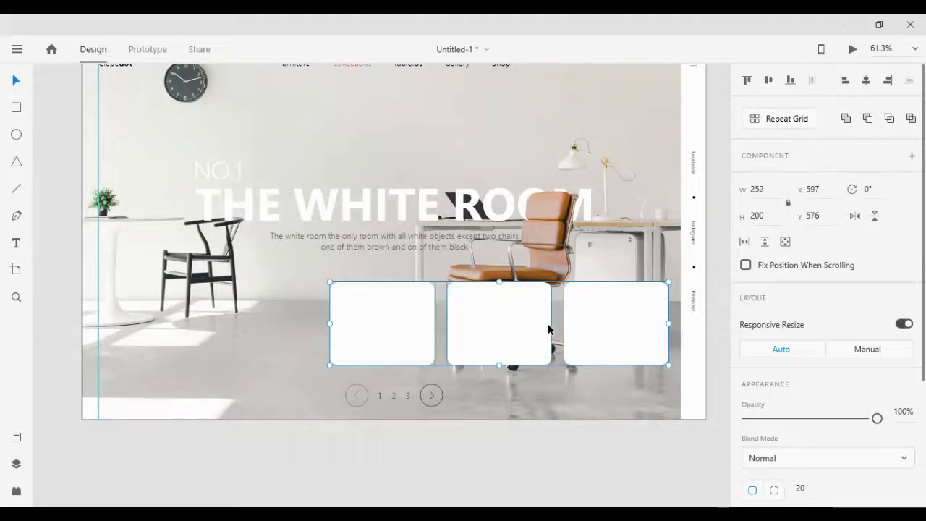
Step: Widen the gaps between the three cards to about 40 px by shifting the middle and left cards further left
left_click(601, 311, "shift")
key("shift+Left")
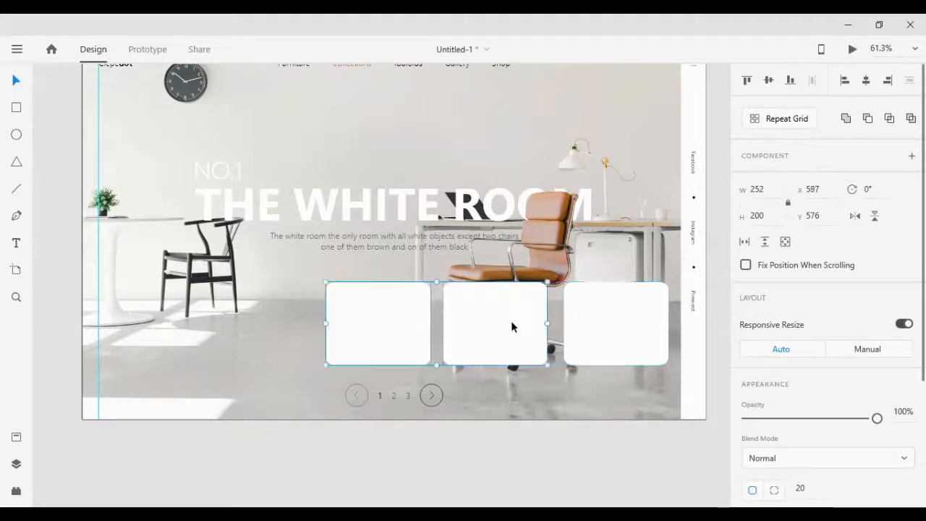
key("shift+Left")
Step: Group the three cards and center the group horizontally on the artboard
left_click(587, 318, "shift")
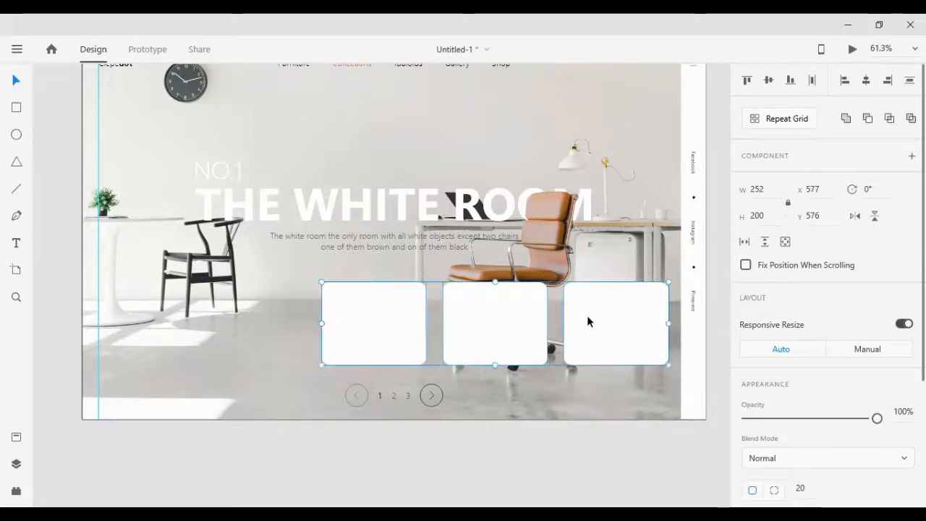
key("ctrl+g")
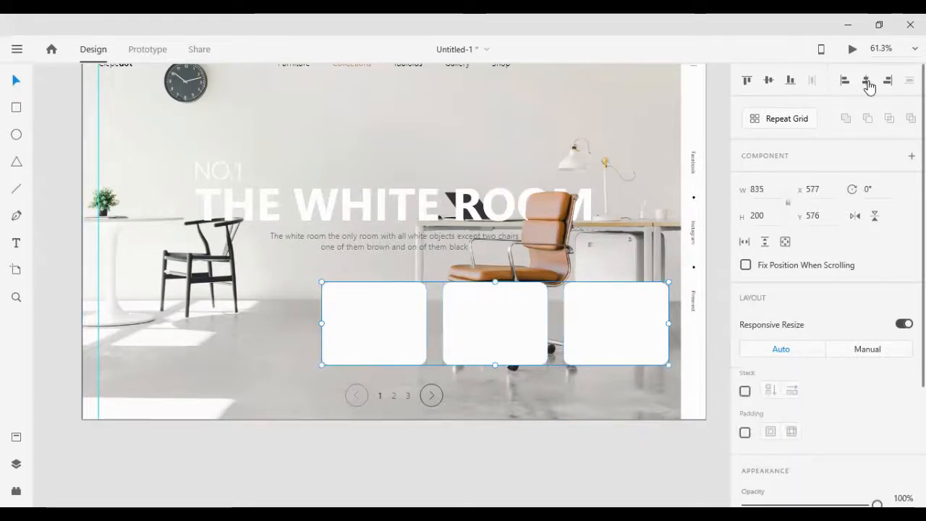
left_click(866, 80)
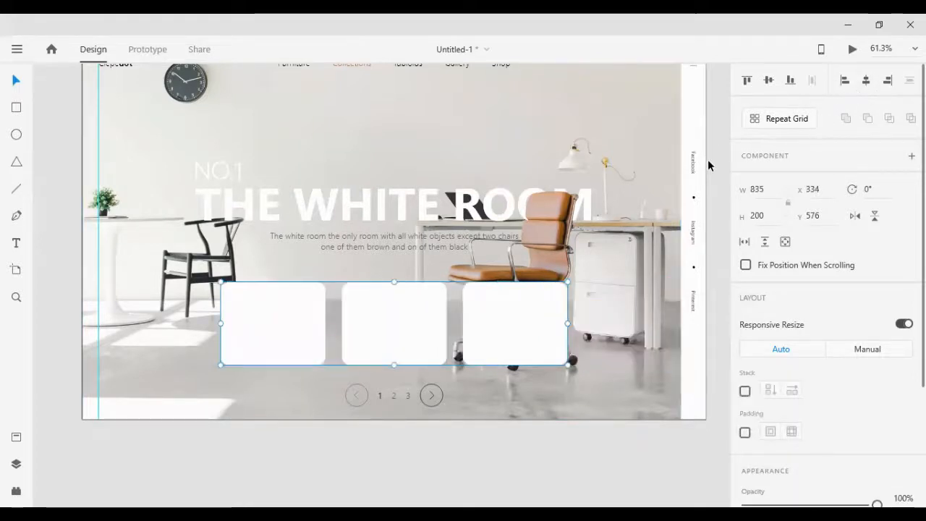
Step: Raise the card group to Y 538, between the description text and the slider navigation
key("shift+Up")
key("shift+Up")
key("shift+Up")
key("shift+Up")
key("shift+Up")
key("shift+Up")
key("Up")
key("Up")
key("Up")
key("Up")
key("Up")
key("Up")
key("Up")
key("Up")
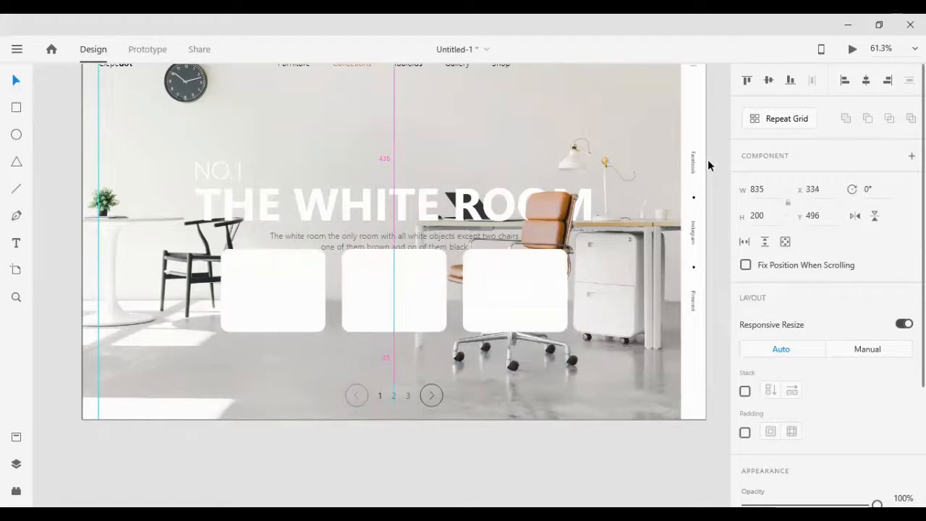
key("shift+Down")
key("shift+Down")
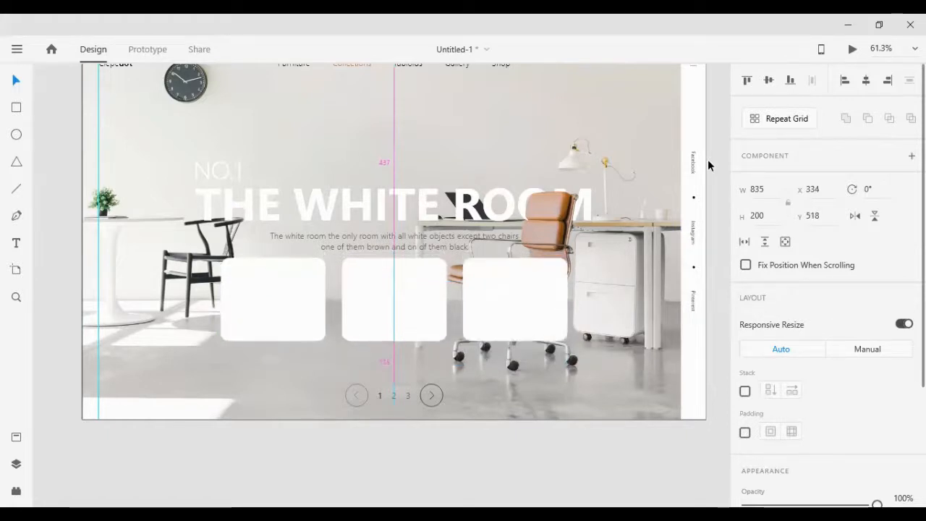
key("shift+Down")
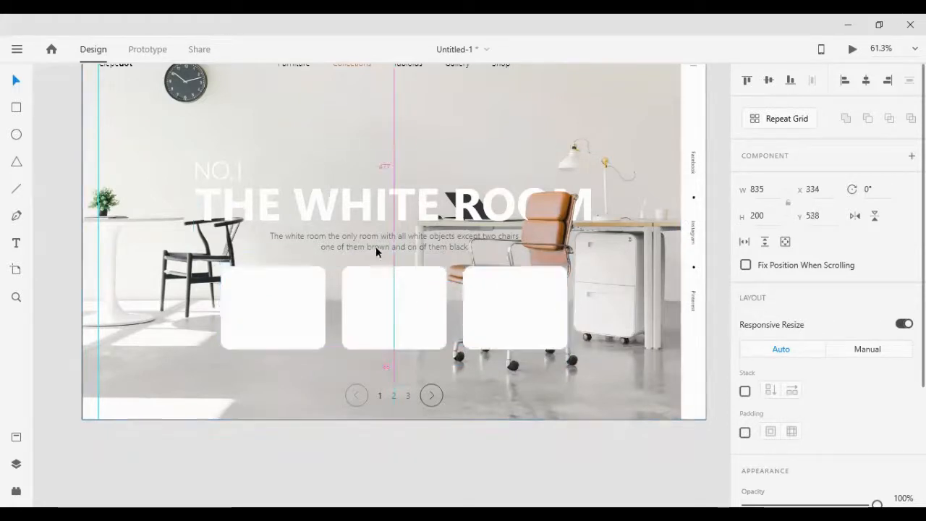
Step: Move the description text down to Y 459 and the card group down to Y 548
left_click(372, 241, "shift")
double_click(372, 241)
key("shift+Down")
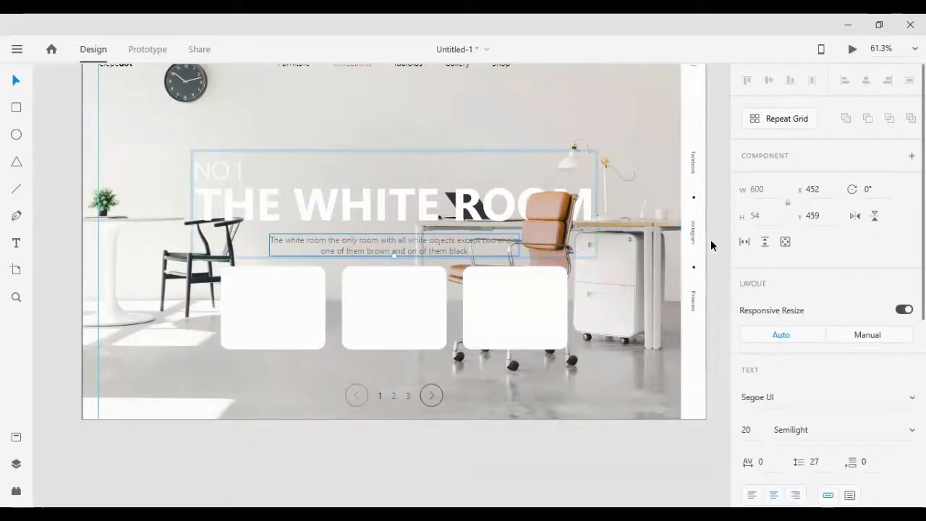
left_click(365, 310)
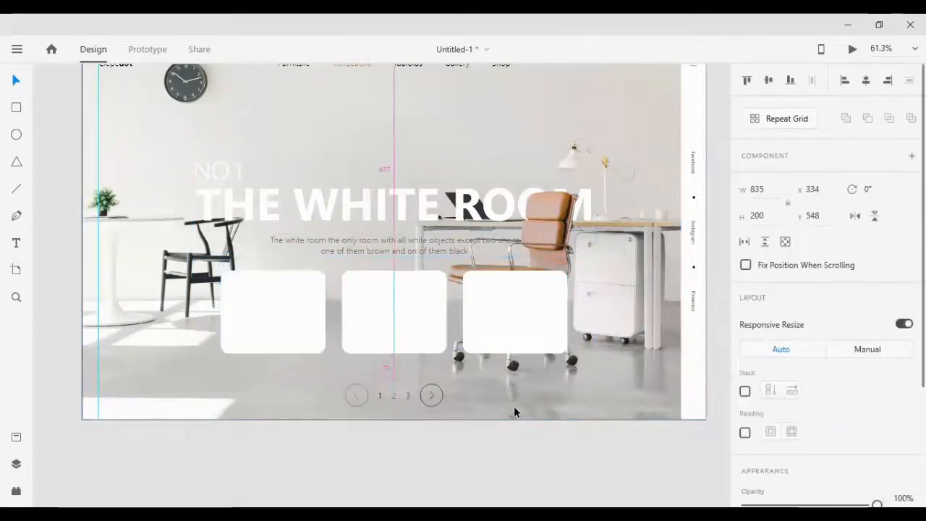
left_click(597, 432)
scroll(490, 304, "up", 3)
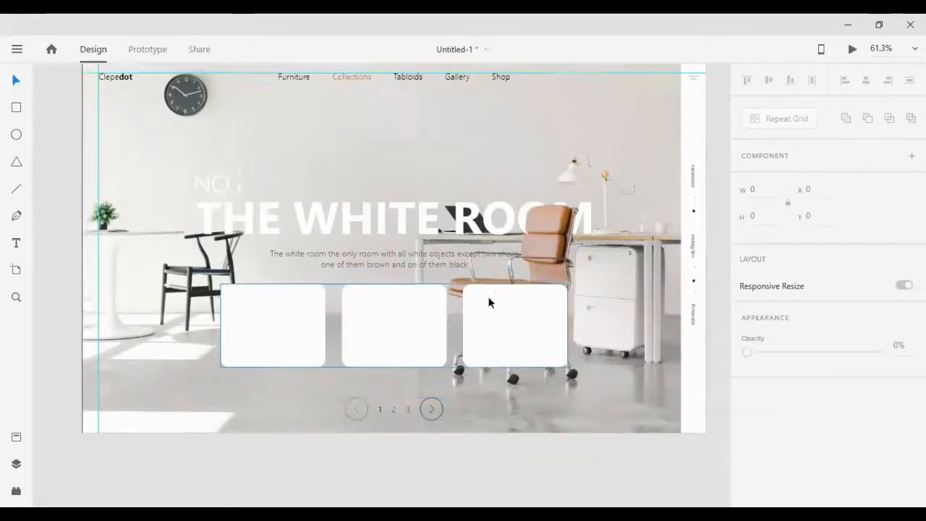
scroll(615, 221, "down", 2)
scroll(633, 227, "down", 1)
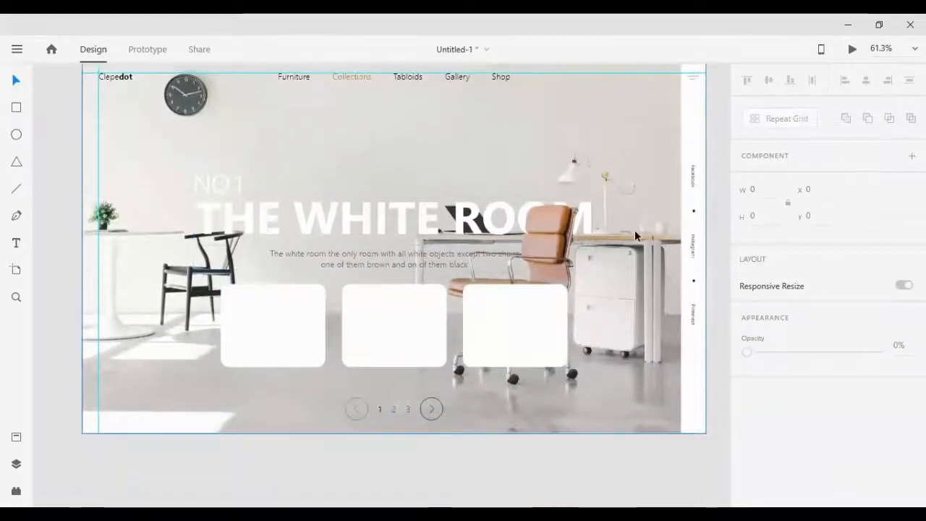
scroll(636, 223, "up", 2)
scroll(660, 231, "down", 2)
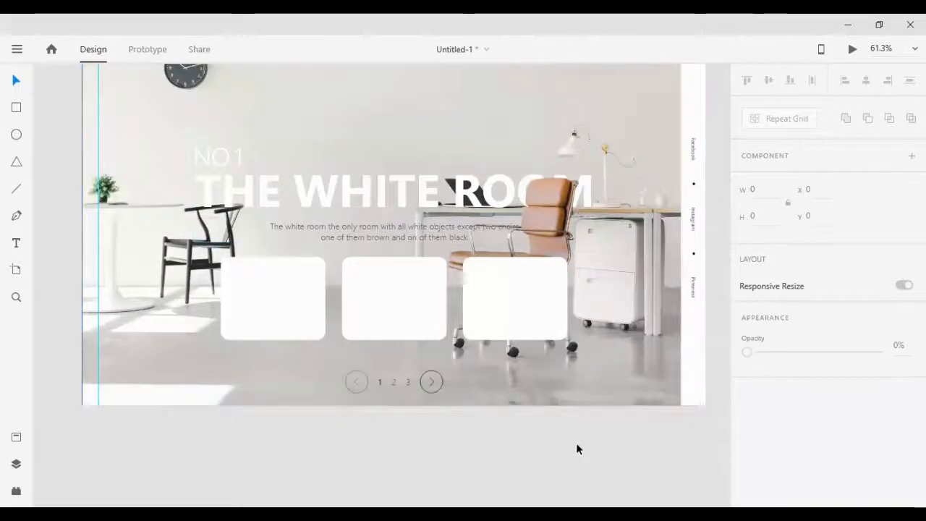
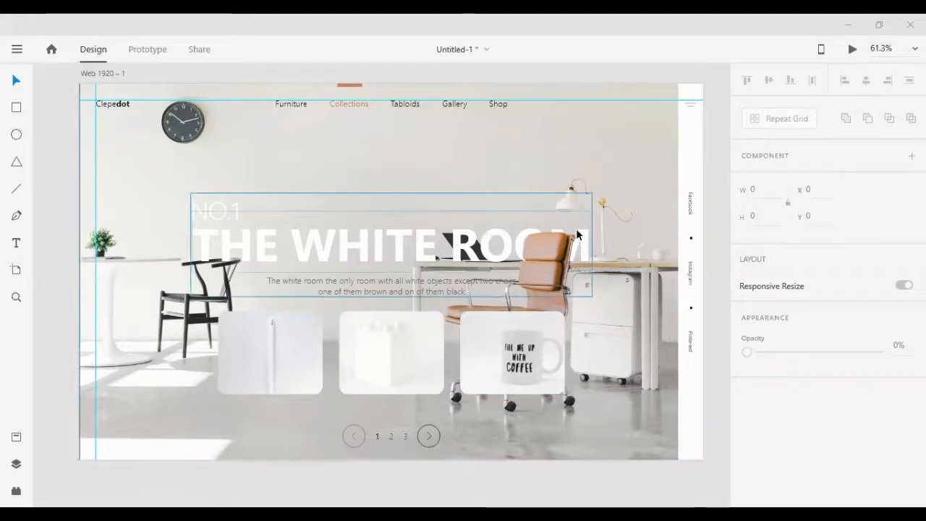
Step: Ungroup the slider navigation and select its next-arrow button on its own
left_click(430, 437)
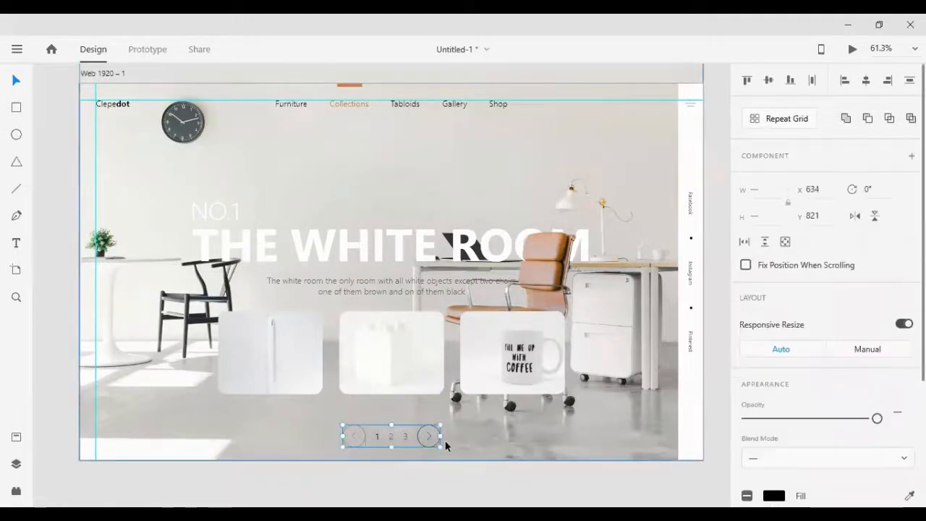
scroll(412, 401, "down", 3)
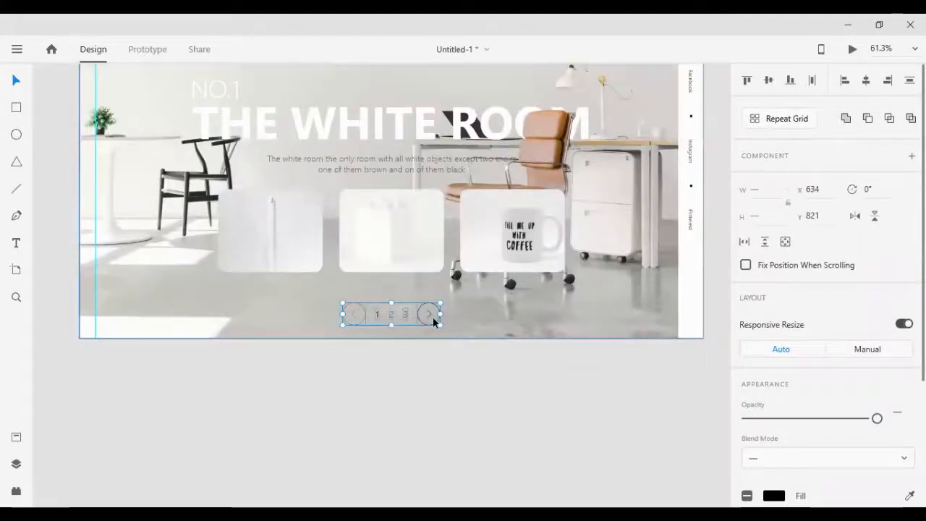
left_click(432, 318)
key("ctrl+z")
left_click(433, 367)
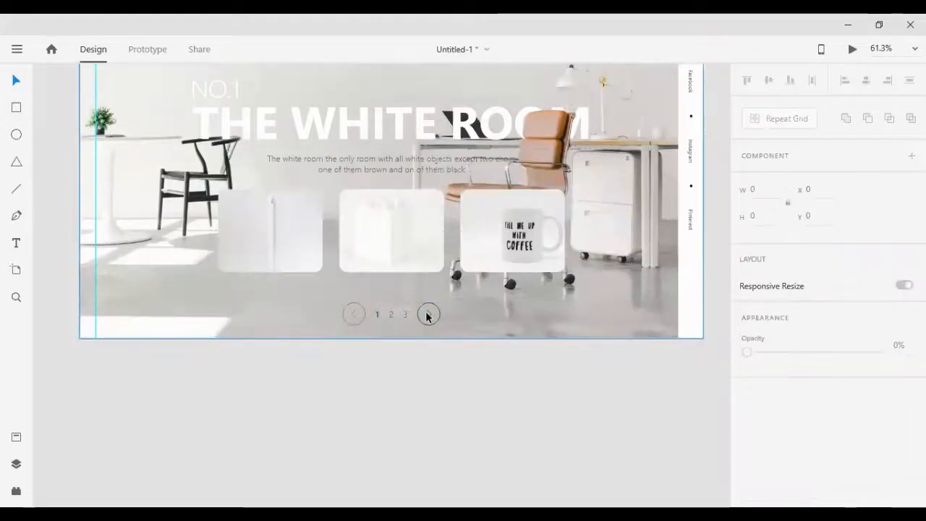
left_click_drag(429, 315, 445, 352)
key("ctrl+z")
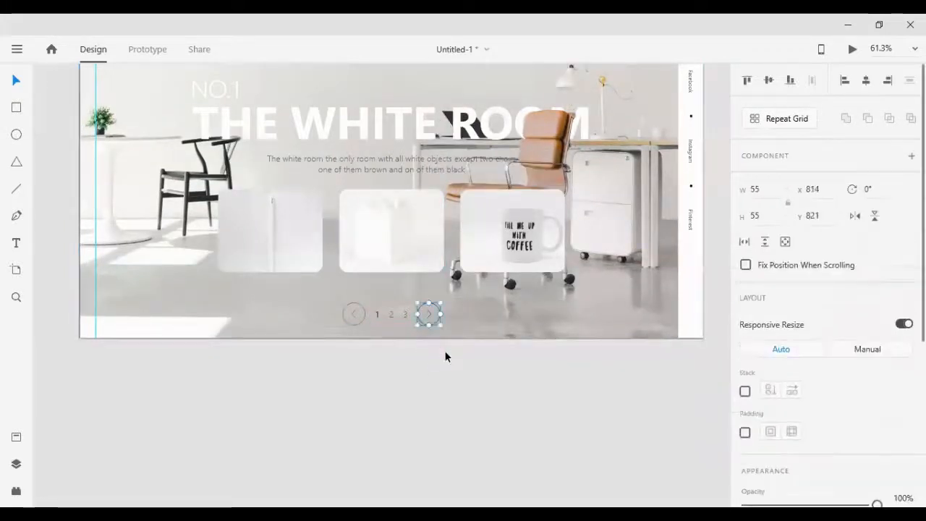
Step: Duplicate the next-arrow button and move the copy beside the mug card to X 1184, Y 621
key("ctrl+d")
key("shift+Right")
key("shift+Right")
key("shift+Right")
key("shift+Right")
key("shift+Right")
key("shift+Right")
key("shift+Right")
key("shift+Right")
key("shift+Right")
key("shift+Right")
key("shift+Right")
key("shift+Right")
key("shift+Right")
key("shift+Right")
key("shift+Right")
key("shift+Right")
key("shift+Right")
key("shift+Right")
key("shift+Right")
key("shift+Right")
key("shift+Up")
key("shift+Up")
key("shift+Up")
key("shift+Up")
key("shift+Up")
key("shift+Up")
key("shift+Up")
key("shift+Up")
key("shift+Up")
key("shift+Up")
key("shift+Up")
key("shift+Up")
key("shift+Up")
key("shift+Up")
key("shift+Up")
key("shift+Up")
key("shift+Up")
key("shift+Up")
key("shift+Up")
key("shift+Up")
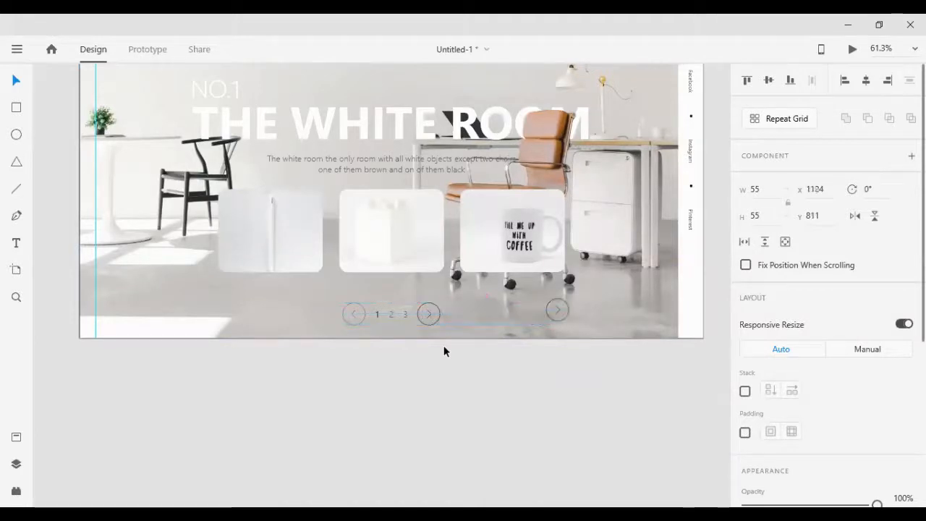
key("shift+Right")
key("shift+Right")
key("shift+Right")
key("shift+Right")
key("shift+Right")
key("shift+Right")
key("shift+Right")
key("shift+Right")
key("shift+Right")
key("shift+Right")
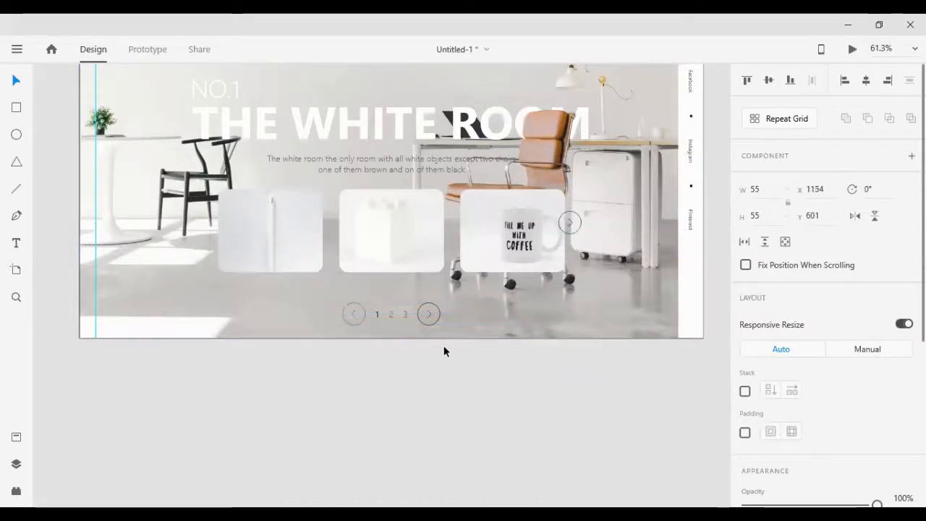
key("shift+Down")
key("shift+Down")
key("shift+Down")
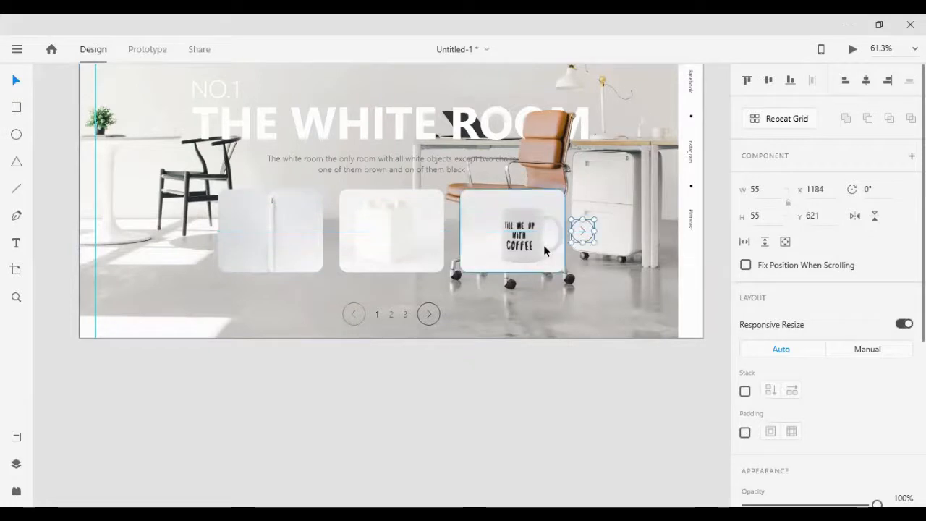
Step: Adjust the arrow copy's horizontal distance from the mug card, placing it at X 1209
key("shift+Left")
key("Left")
key("Left")
key("Left")
key("Left")
key("Left")
key("Left")
key("Left")
key("Left")
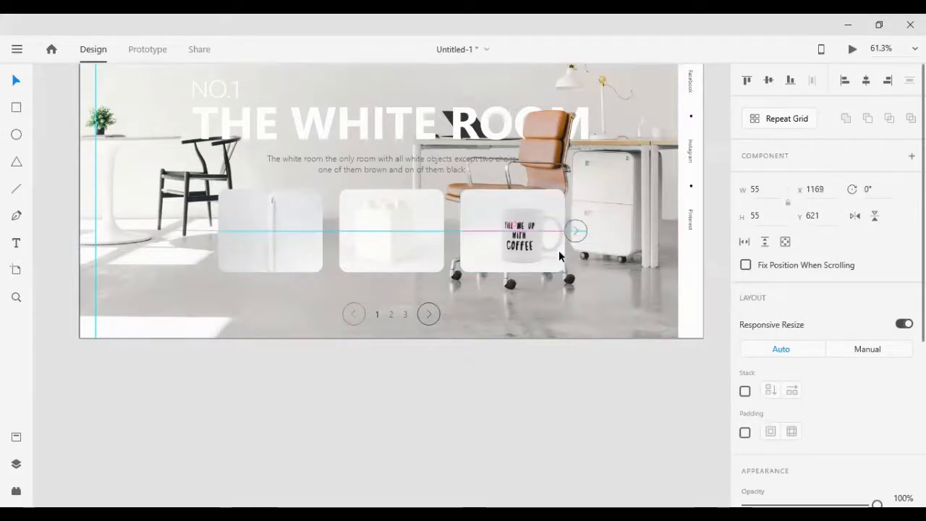
key("shift+Right")
key("shift+Right")
key("shift+Right")
key("shift+Right")
left_click(595, 395)
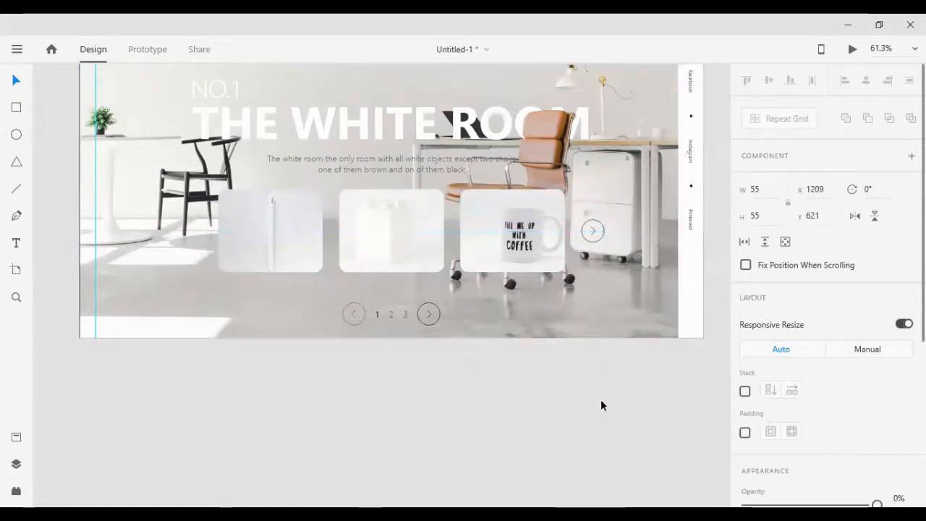
Step: Delete the arrow copy beside the mug card
scroll(616, 258, "down", 1)
scroll(615, 258, "up", 3)
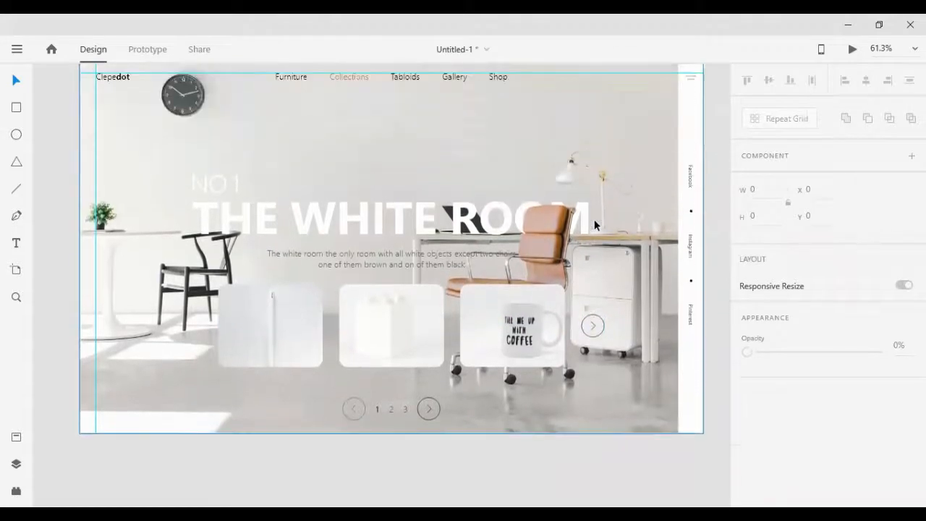
scroll(595, 225, "up", 2)
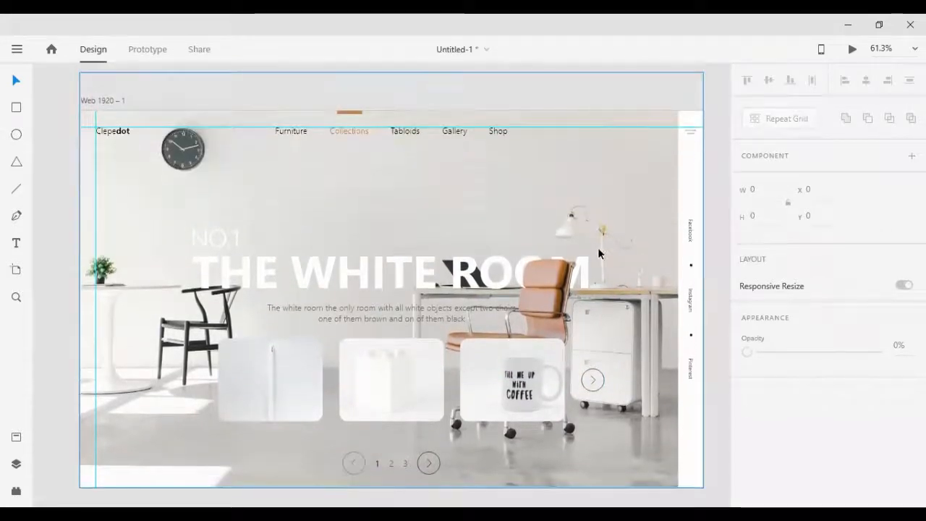
left_click(591, 381)
key("Delete")
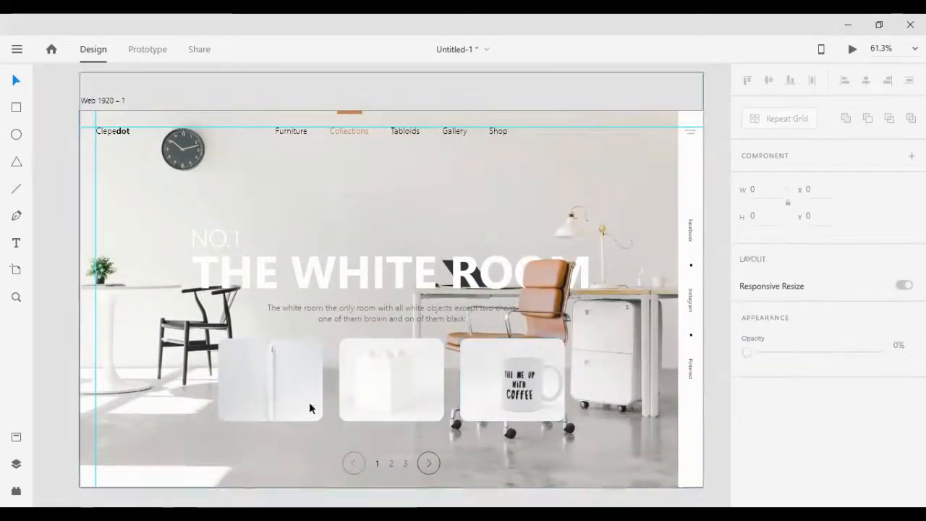
Step: Draw a circle over the lower-right corner of the pencil card and set its size to 45 px with locked proportions
scroll(293, 417, "up", 5)
scroll(292, 416, "up", 1)
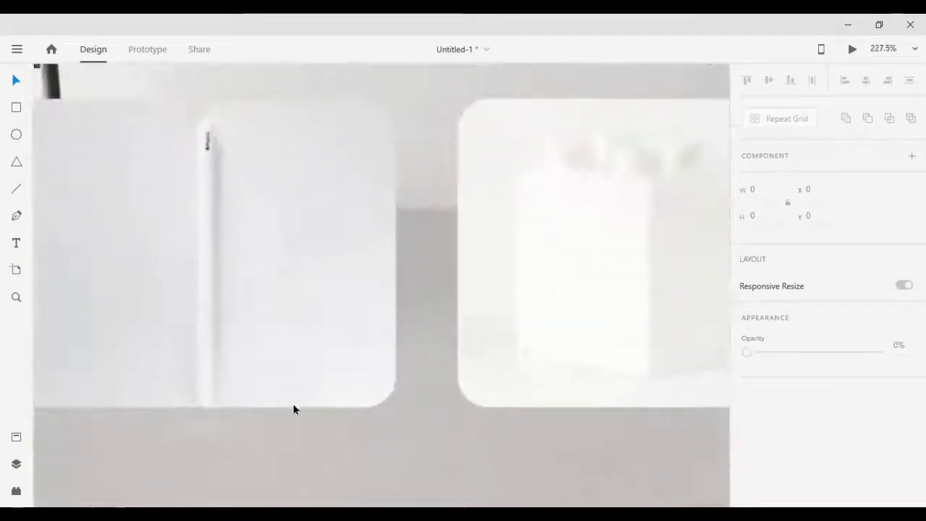
left_click(322, 334)
left_click(15, 137)
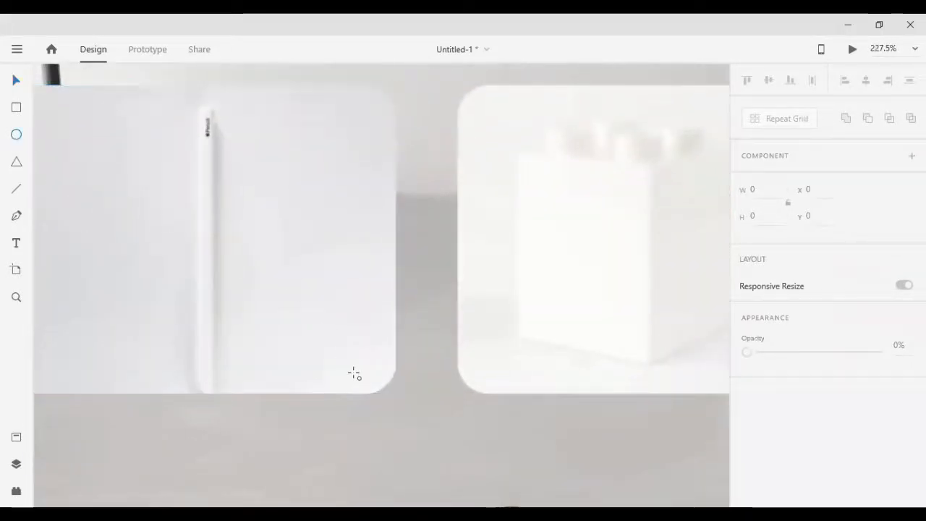
left_click_drag(345, 342, 408, 406)
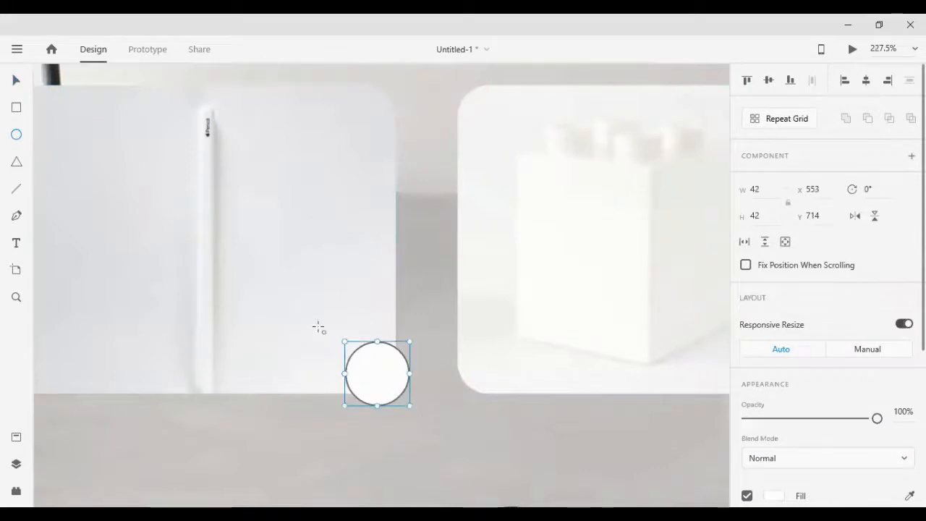
left_click(15, 80)
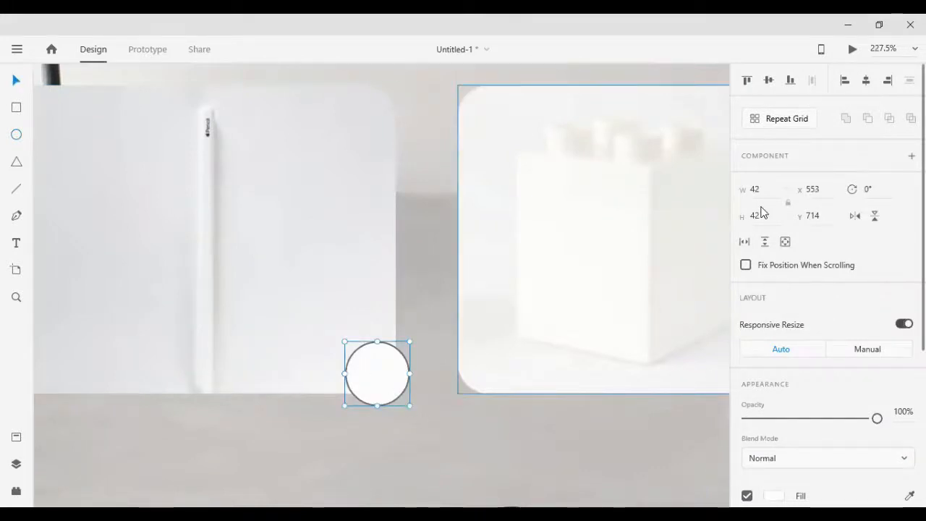
left_click(770, 219)
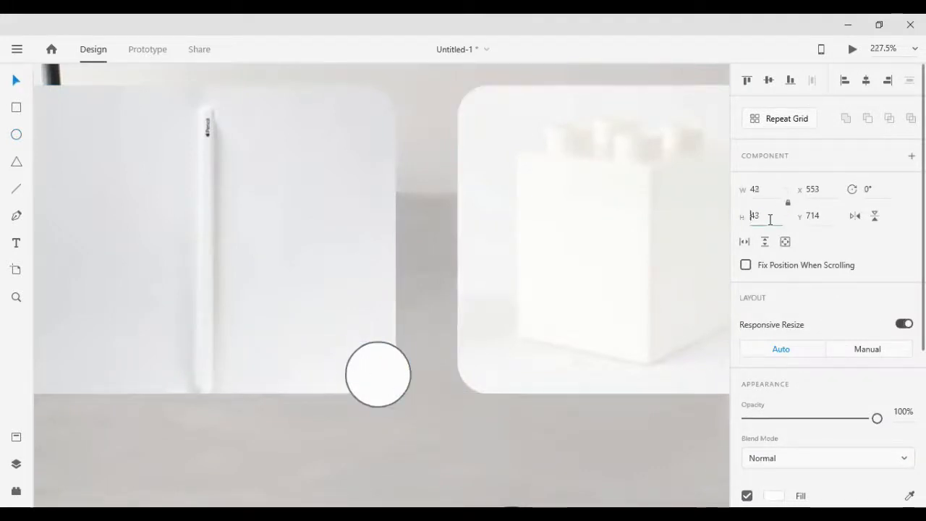
type("45")
key("Return")
Step: Remove the circle's border and fill it with dark grey #292929
scroll(864, 424, "down", 4)
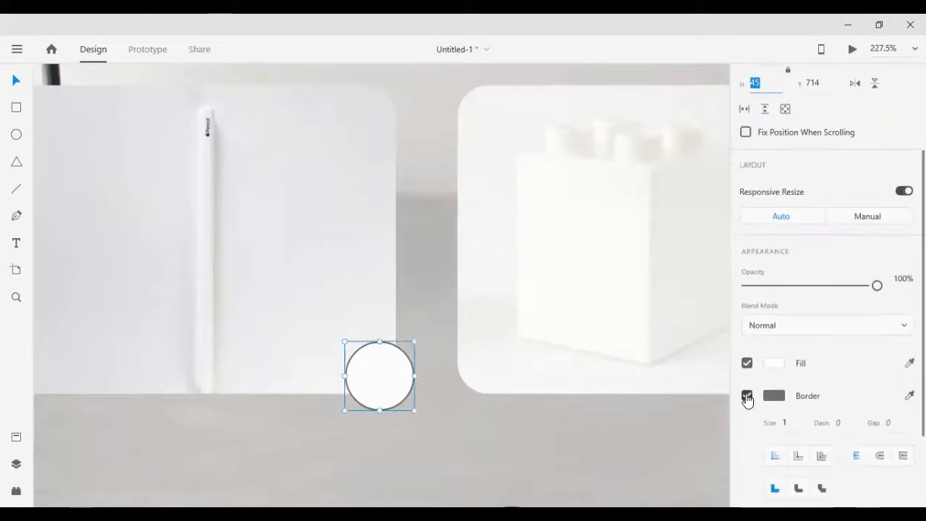
left_click(745, 395)
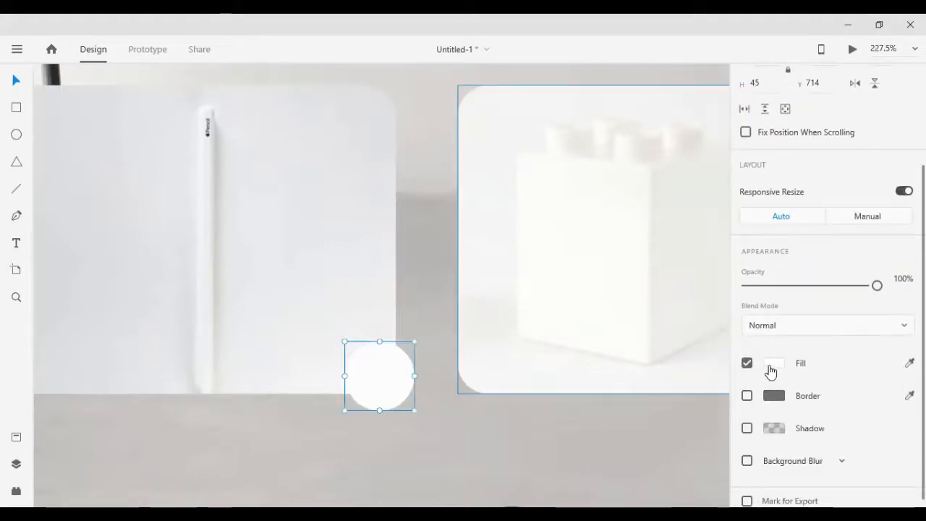
left_click(774, 365)
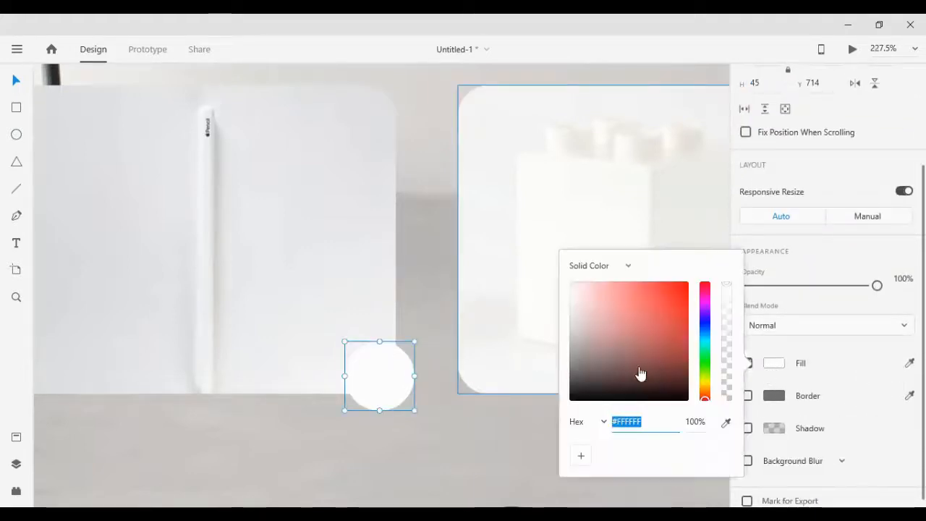
left_click_drag(640, 374, 571, 381)
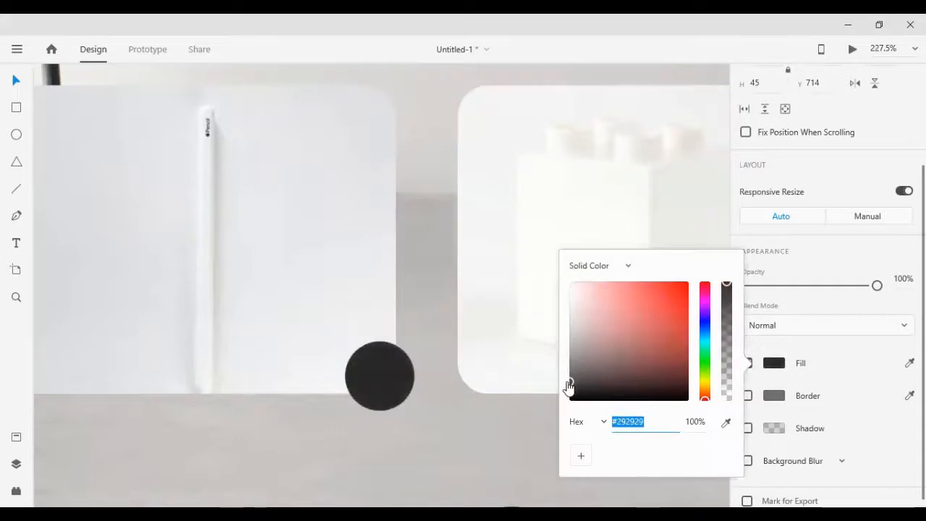
left_click(509, 324)
Step: Draw a short vertical line with the Pen tool on the pencil card and set its height to 15 px
left_click(16, 215)
left_click(209, 209)
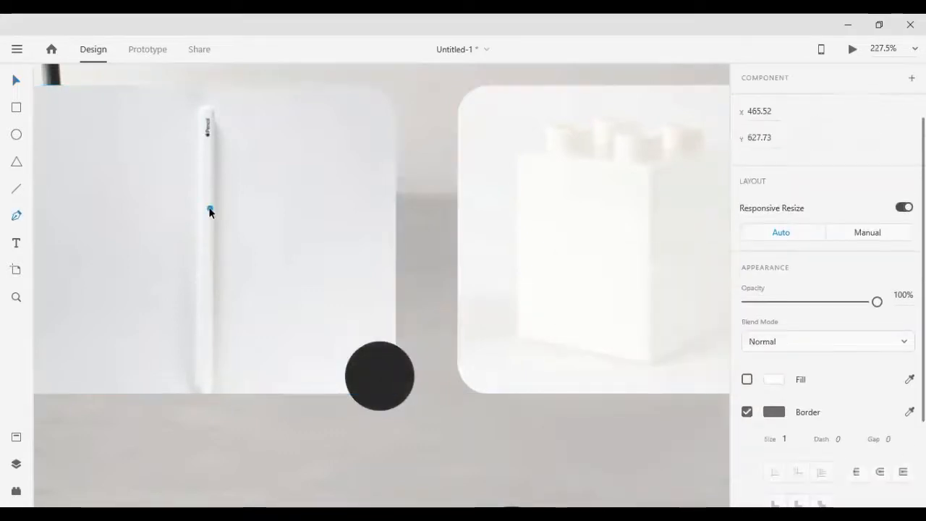
left_click(210, 248)
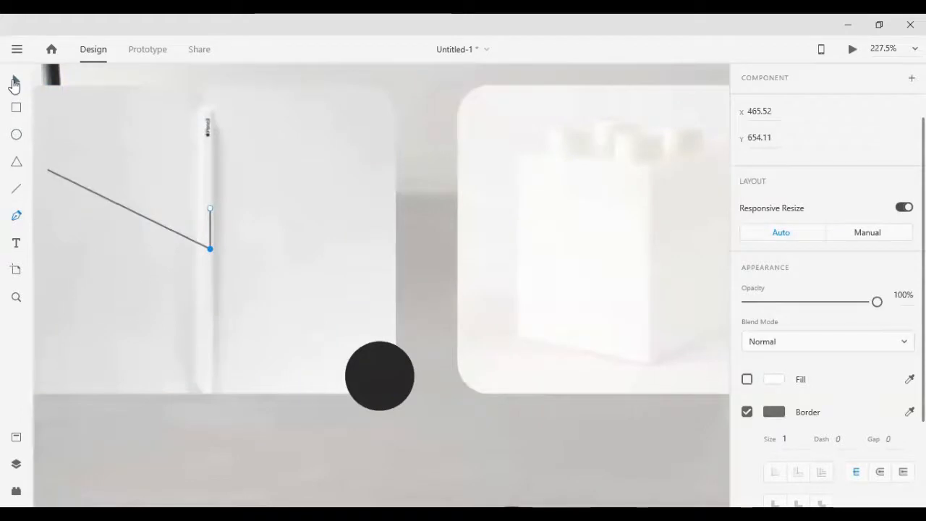
left_click(15, 81)
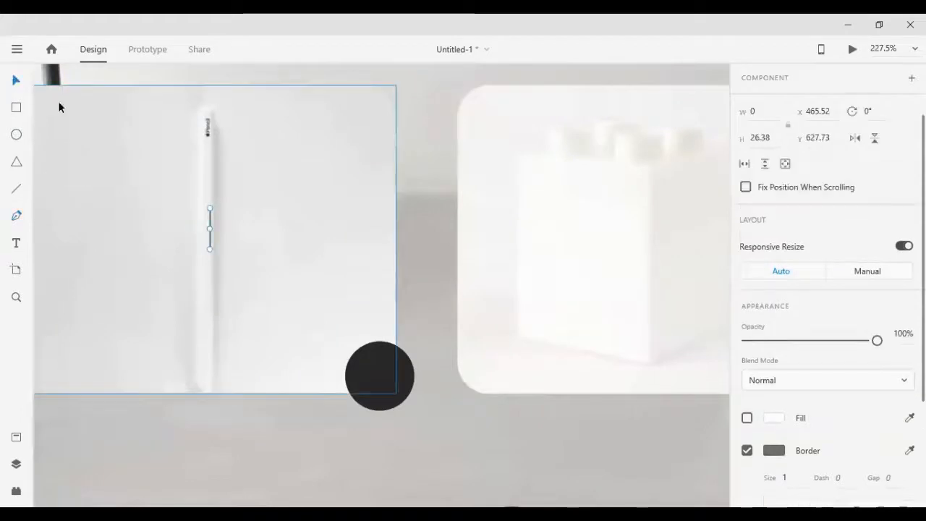
left_click(768, 134)
type("16.38")
key("Return")
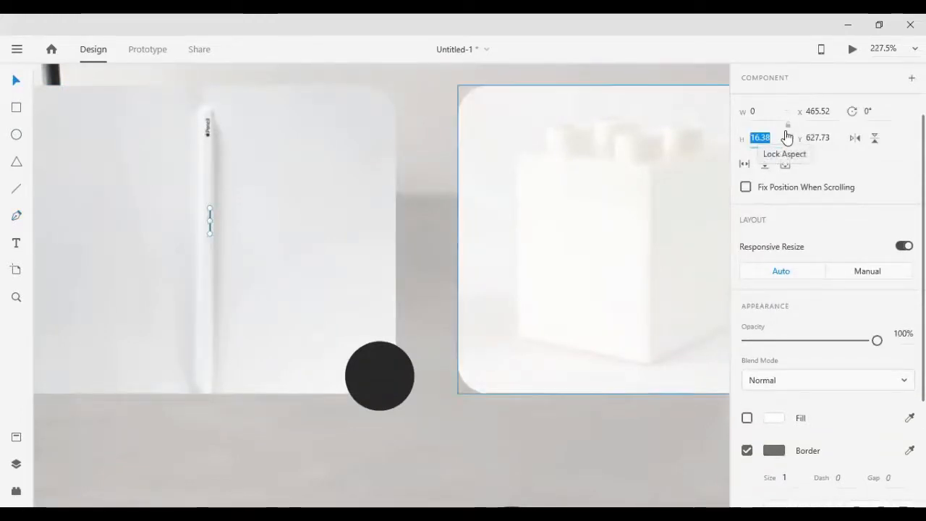
left_click_drag(753, 143, 772, 136)
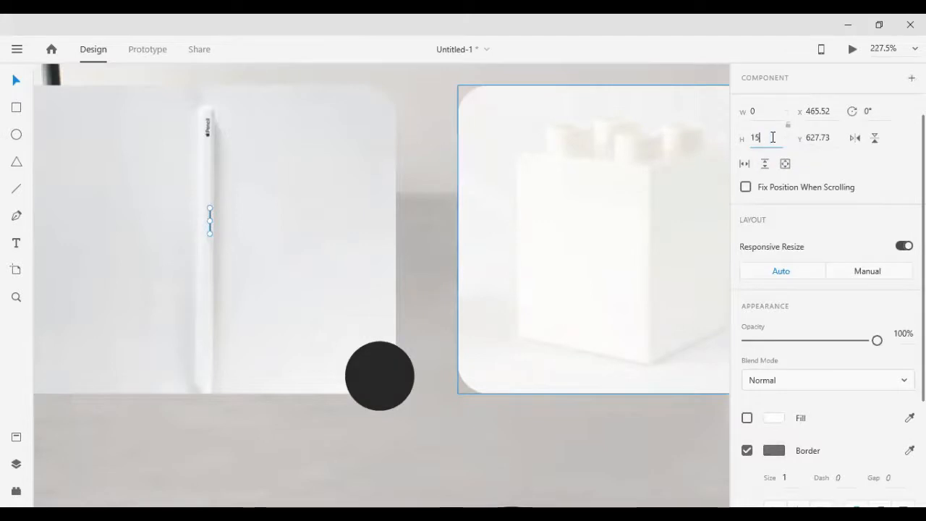
key("Return")
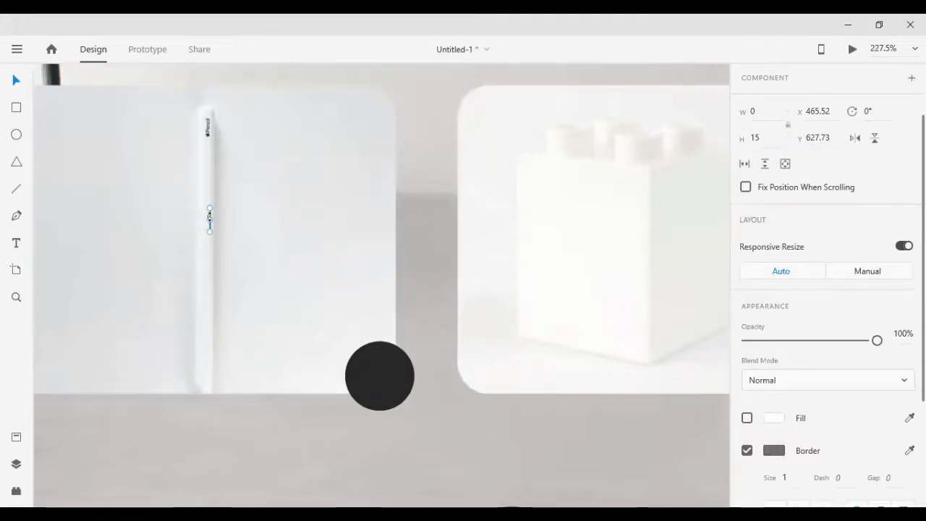
Step: Duplicate the short line and rotate the copy 90° to form a plus sign
left_click(867, 111)
type("90")
key("Return")
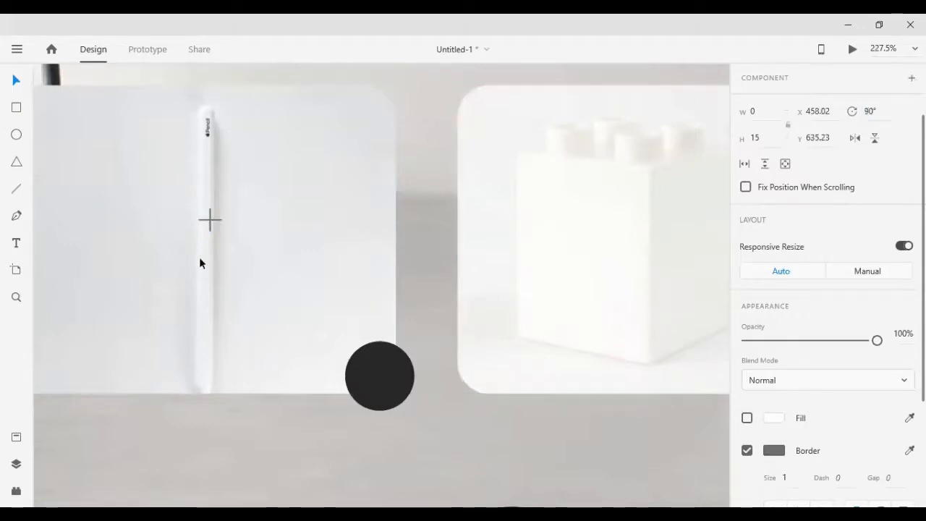
Step: Select both lines of the plus sign and change their border colour to near-white #F1ECE6
left_click(210, 223)
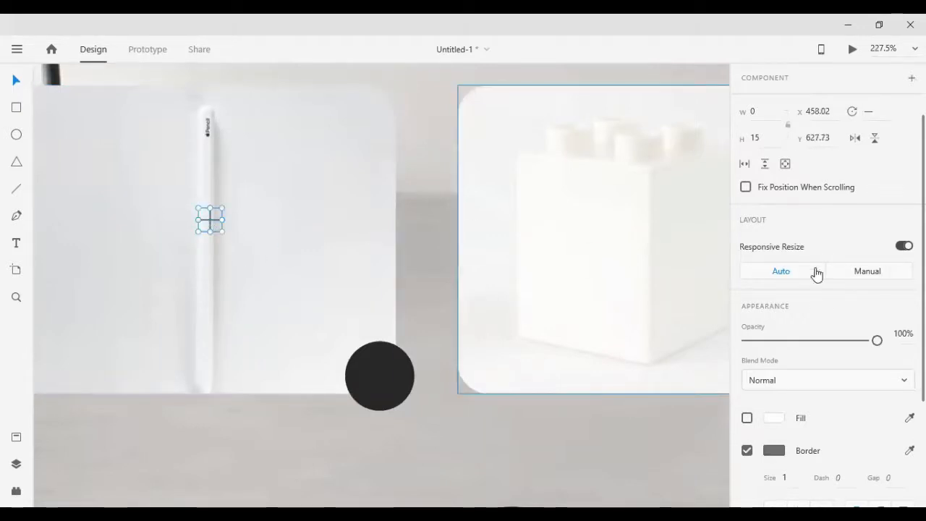
scroll(795, 326, "down", 3)
left_click(771, 319)
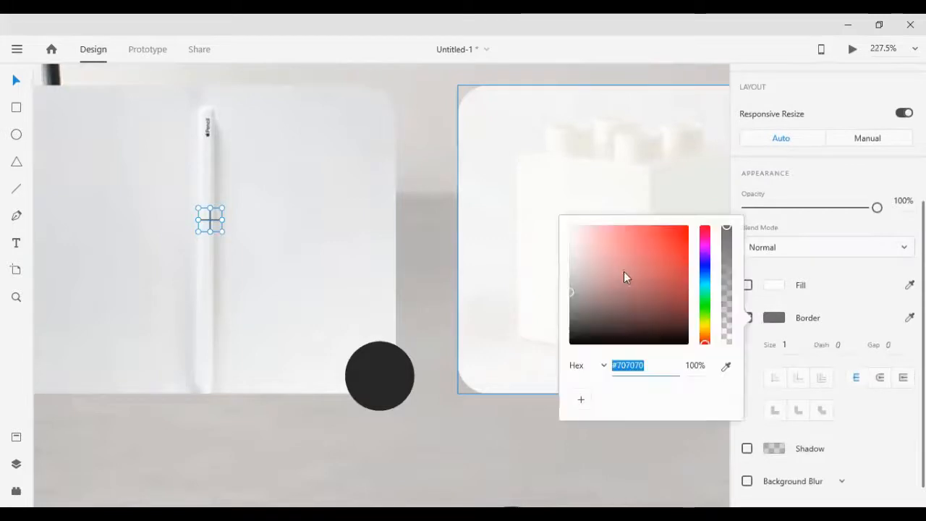
left_click(570, 230)
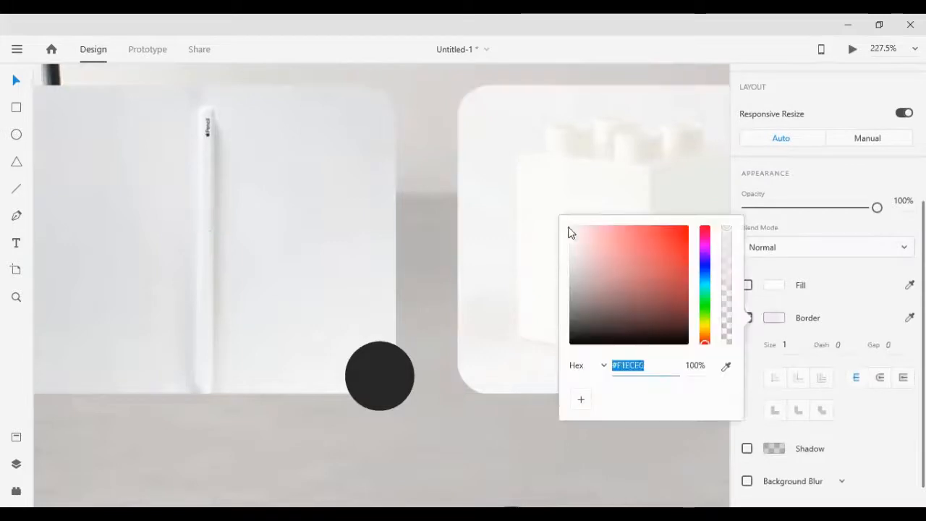
Step: Set the border size of the plus sign's two lines to 2 and group them
left_click(793, 342)
key("Up")
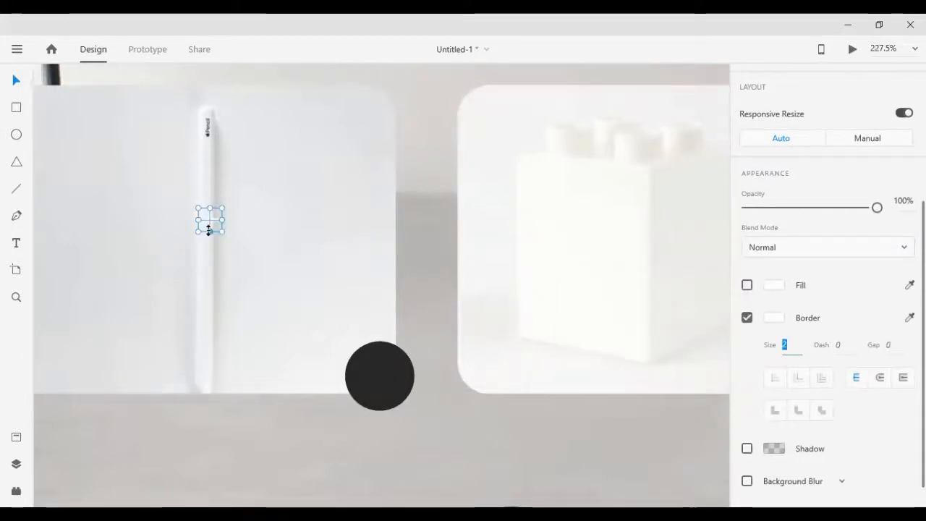
key("ctrl+g")
left_click_drag(213, 220, 396, 367)
left_click(395, 368)
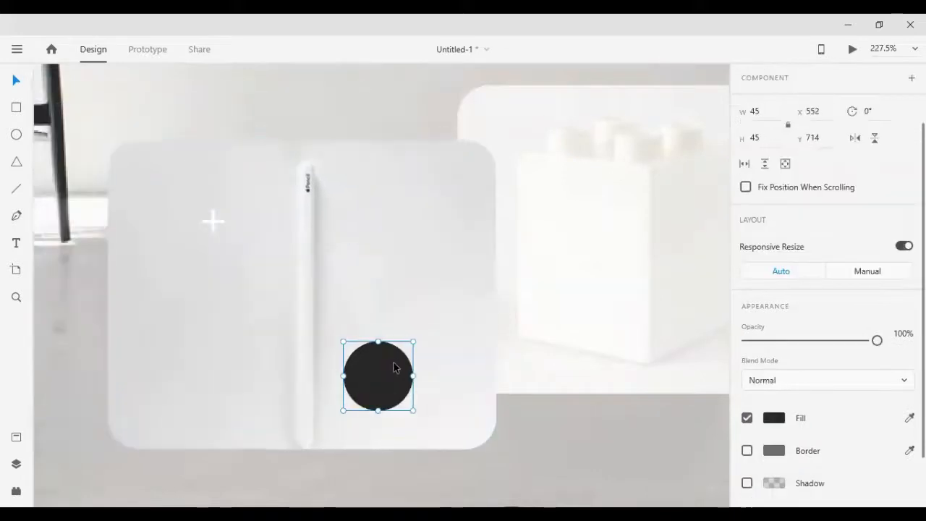
key("ctrl+z")
left_click(489, 297)
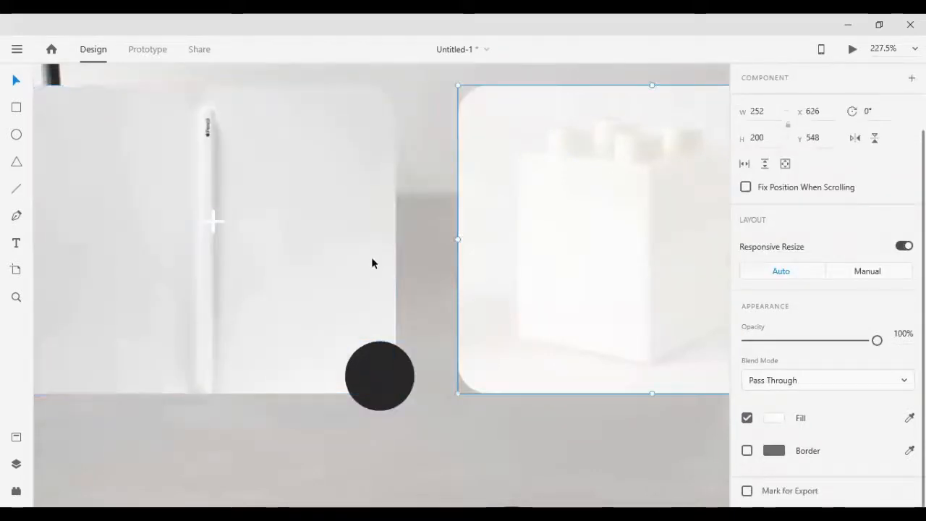
double_click(210, 226)
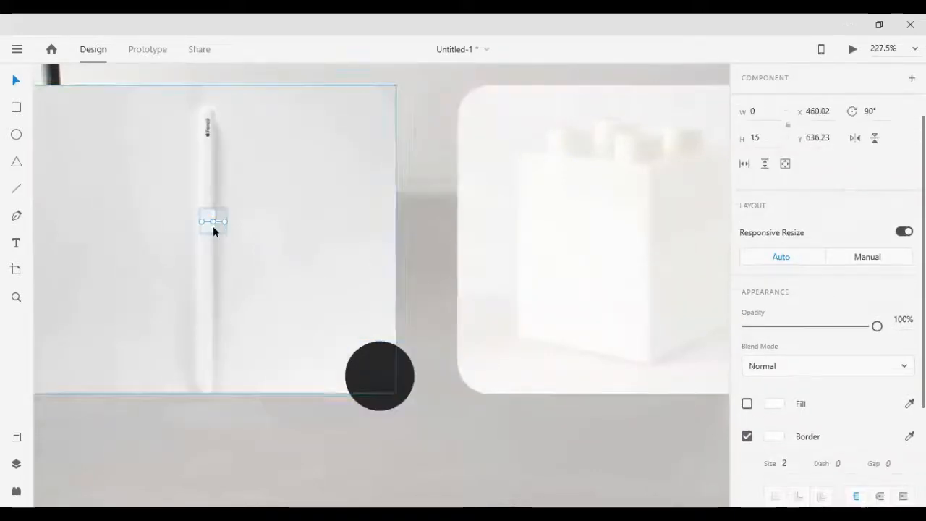
left_click(426, 239)
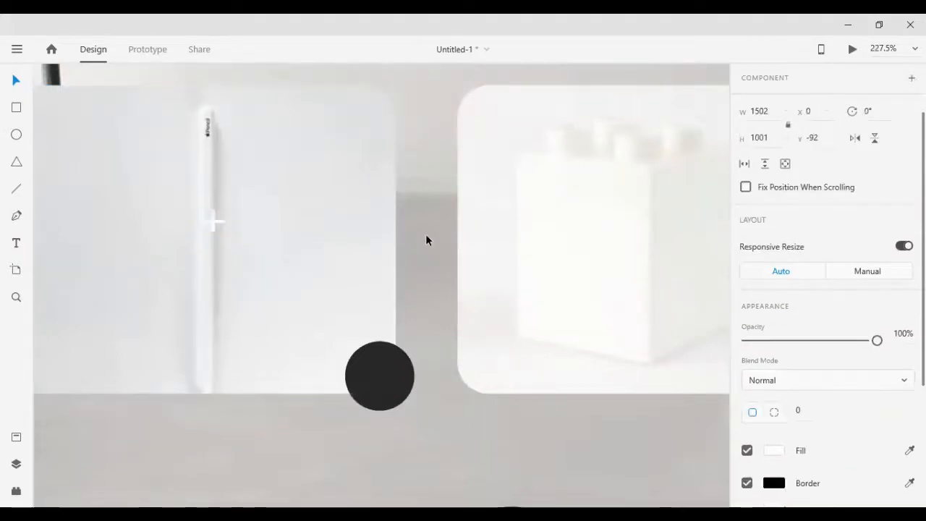
Step: Move the plus sign onto the dark circle at the pencil card's corner and centre the two vertically
left_click_drag(214, 226, 381, 384)
left_click(379, 354, "shift")
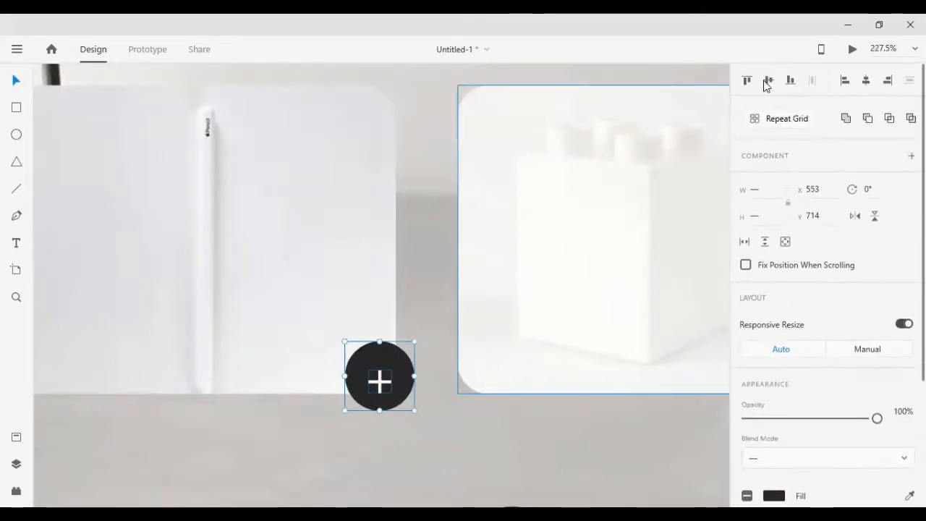
left_click(766, 81)
left_click(496, 274)
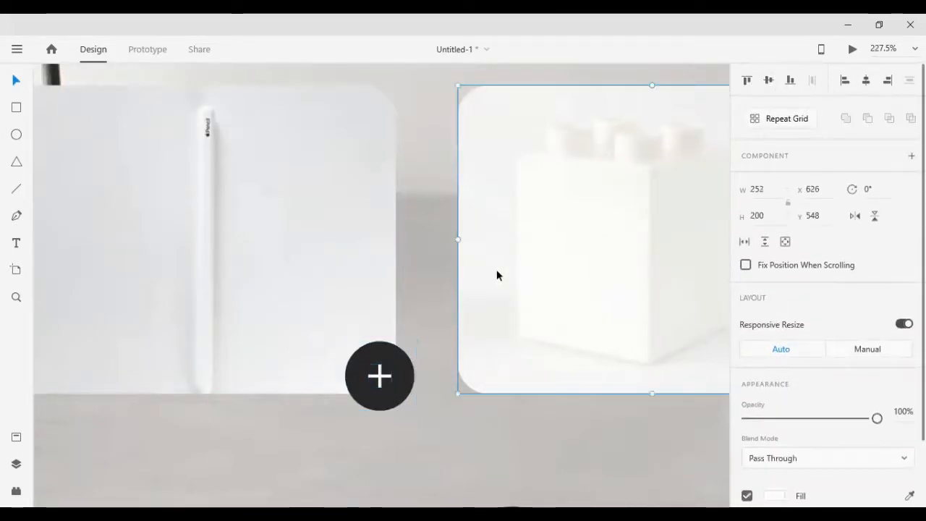
Step: Duplicate the pencil card's circle and plus sign onto the brick card's lower-right corner, at X 856 and Y 722
scroll(436, 275, "down", 8)
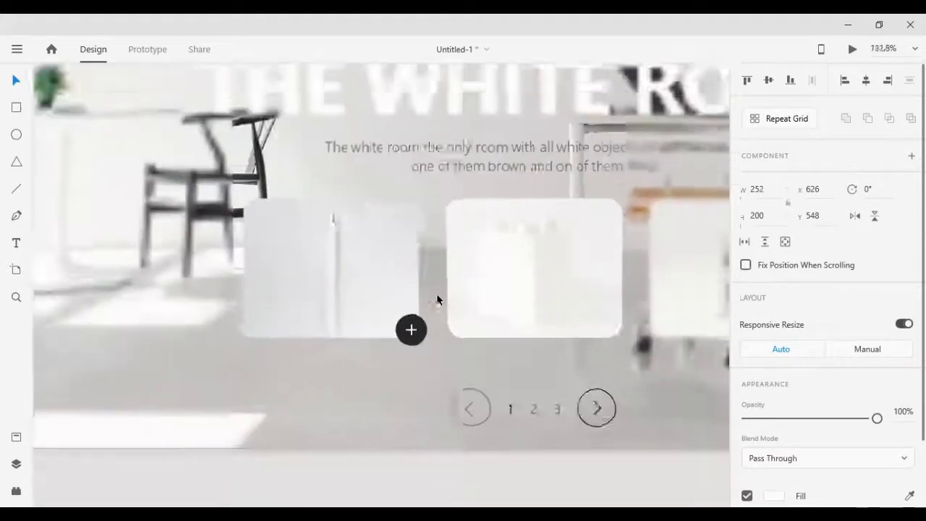
scroll(399, 311, "up", 6)
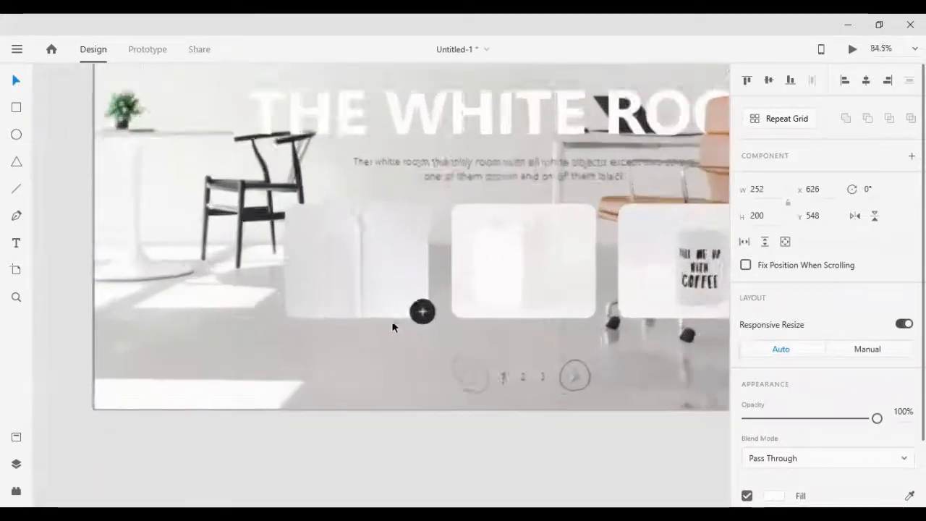
left_click(428, 289)
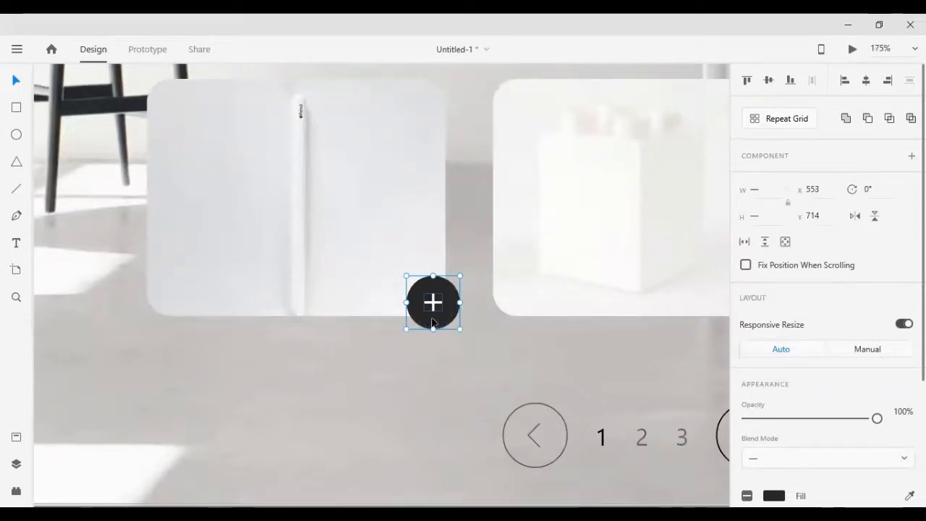
left_click_drag(446, 310, 595, 326)
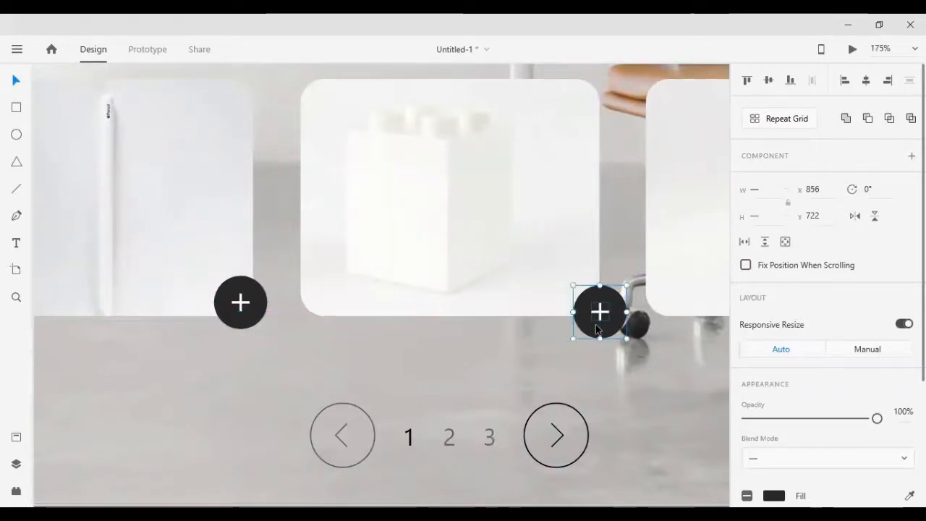
Step: Move the pencil card's circle and plus sign to X 564 and Y 722, over the card's lower-right corner
double_click(238, 303)
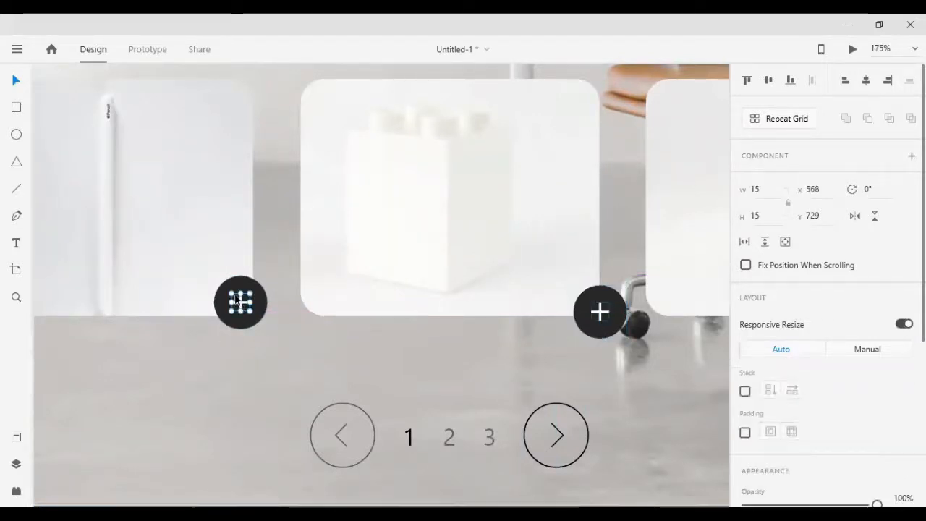
left_click(233, 285, "shift")
left_click_drag(241, 289, 252, 296)
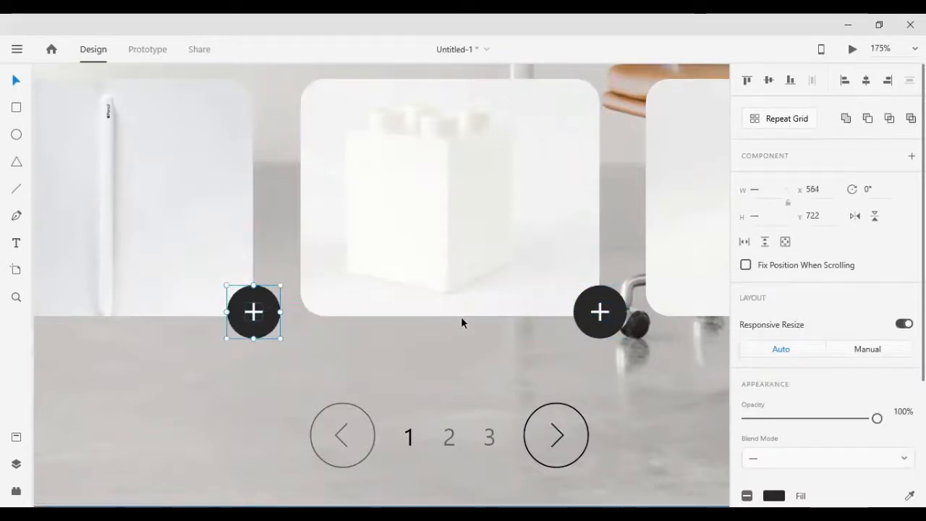
scroll(495, 316, "down", 9)
scroll(566, 318, "up", 6)
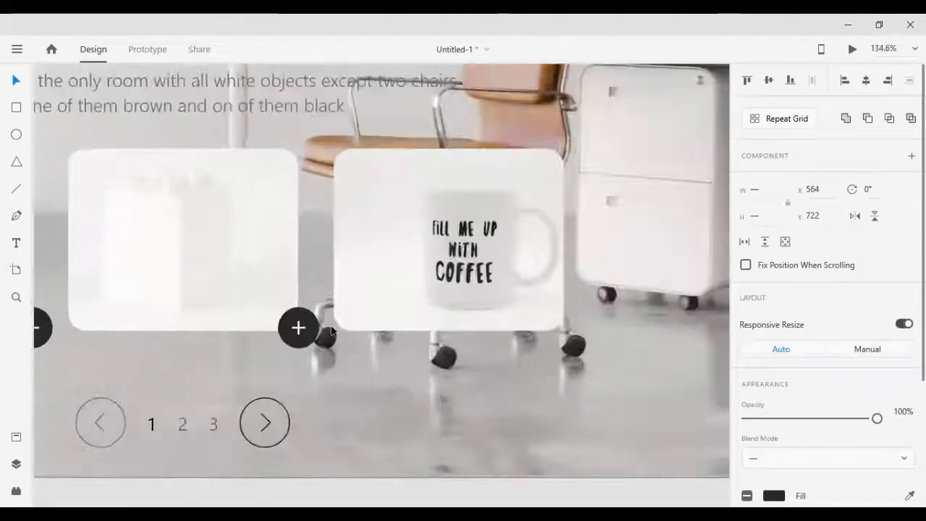
double_click(309, 335)
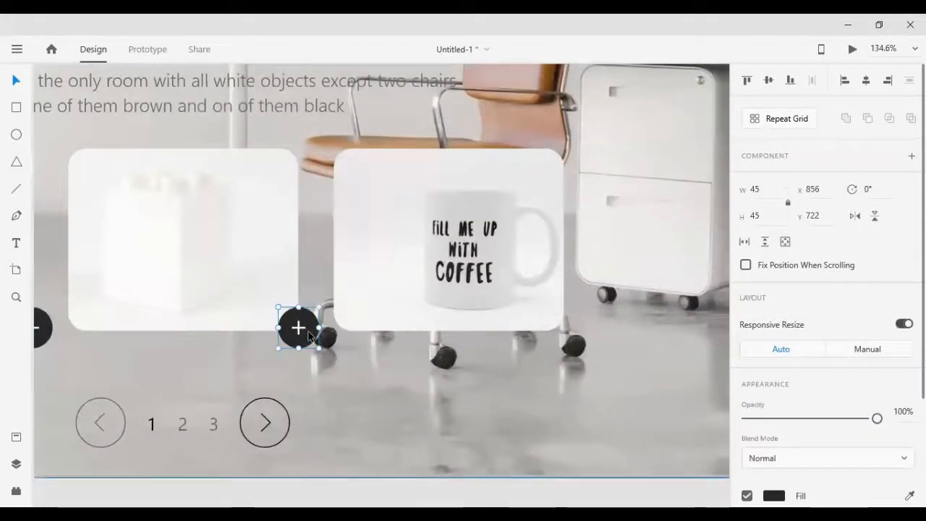
key("ctrl+z")
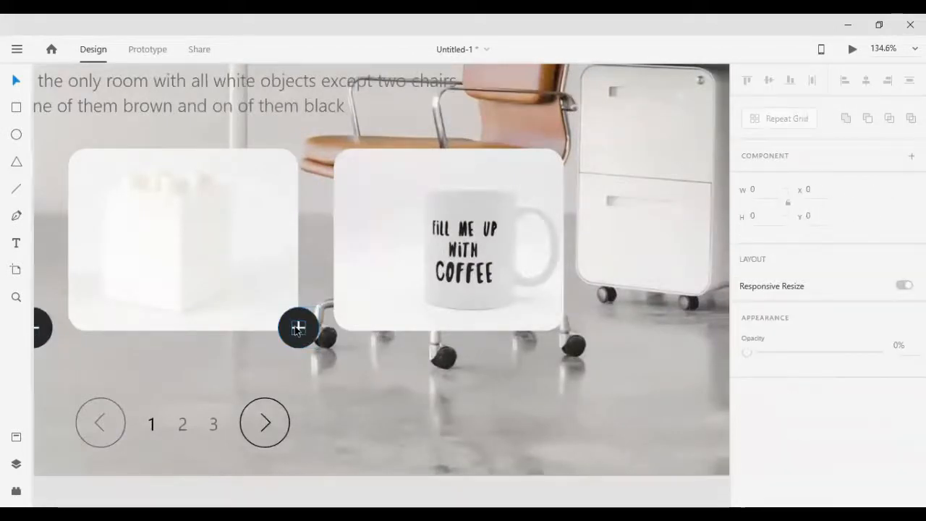
left_click(301, 329)
left_click(316, 331)
key("ctrl+c")
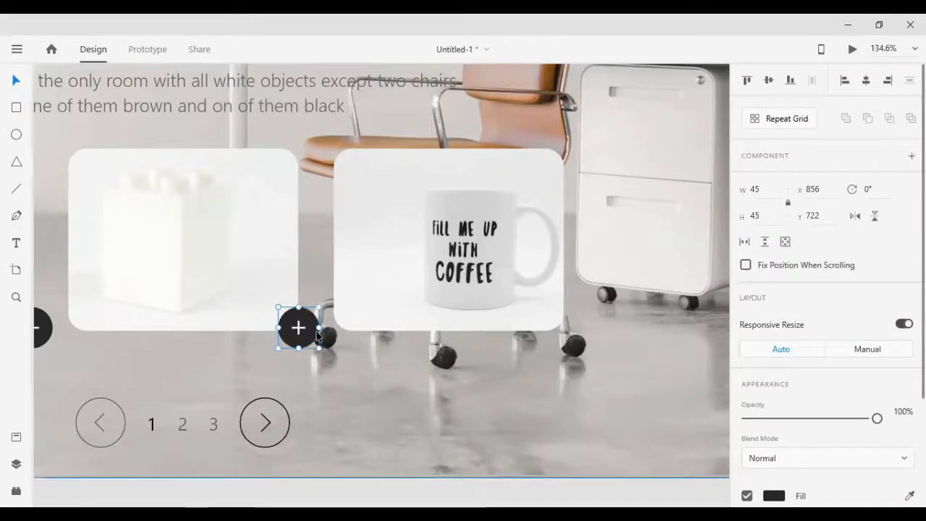
key("ctrl+v")
left_click_drag(316, 330, 407, 331)
key("ctrl+z")
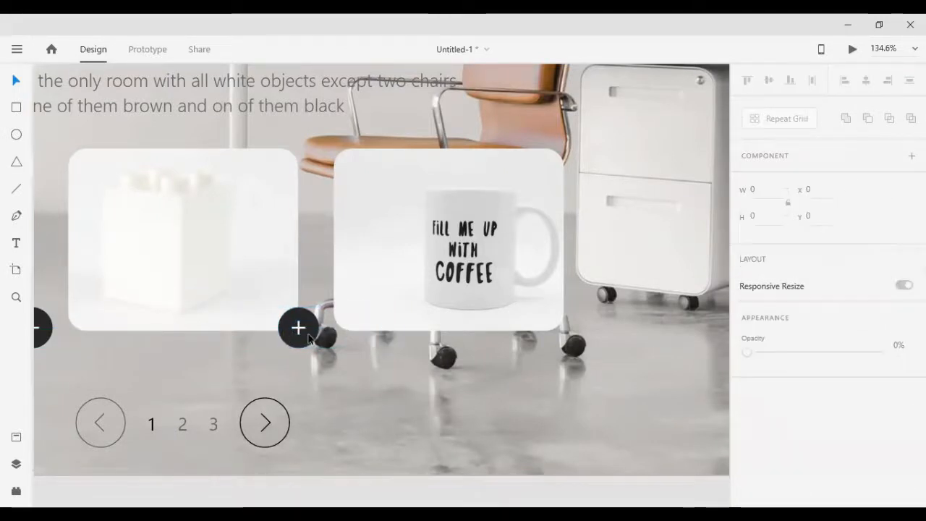
Step: Duplicate the brick card's circle and plus sign onto the mug card's lower-right corner, at X 1147 and Y 722
left_click(301, 332)
left_click(301, 331, "shift")
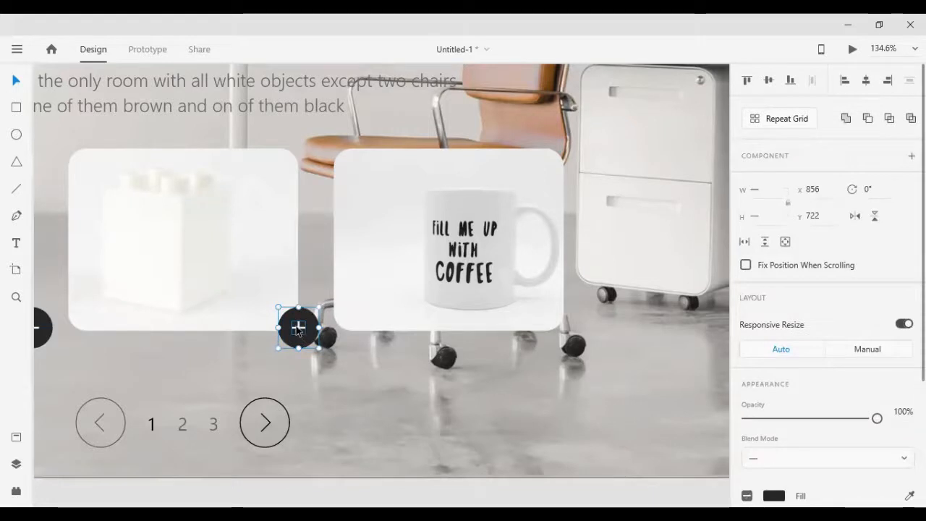
left_click_drag(298, 330, 563, 330)
Step: Clear the selection and examine the whole hero layout, including the heading, product cards, plus buttons and slider navigation
scroll(402, 267, "down", 2)
scroll(402, 267, "down", 3)
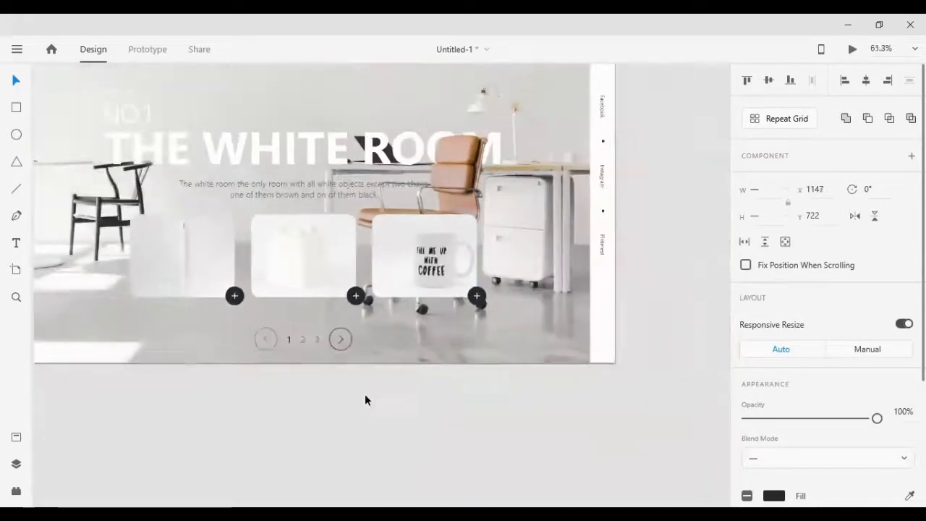
left_click(270, 369)
scroll(253, 303, "up", 2)
scroll(234, 248, "up", 2)
scroll(213, 265, "down", 2)
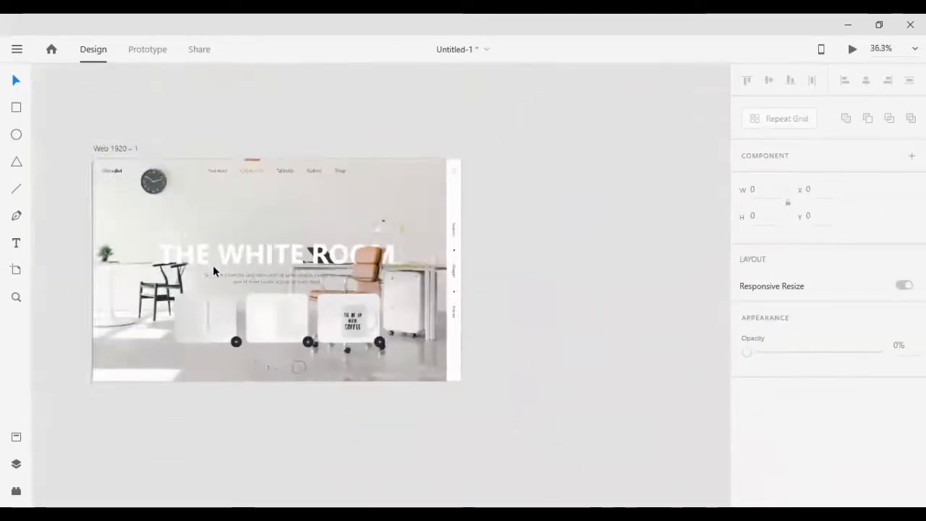
scroll(188, 304, "up", 2)
scroll(172, 337, "left", 4)
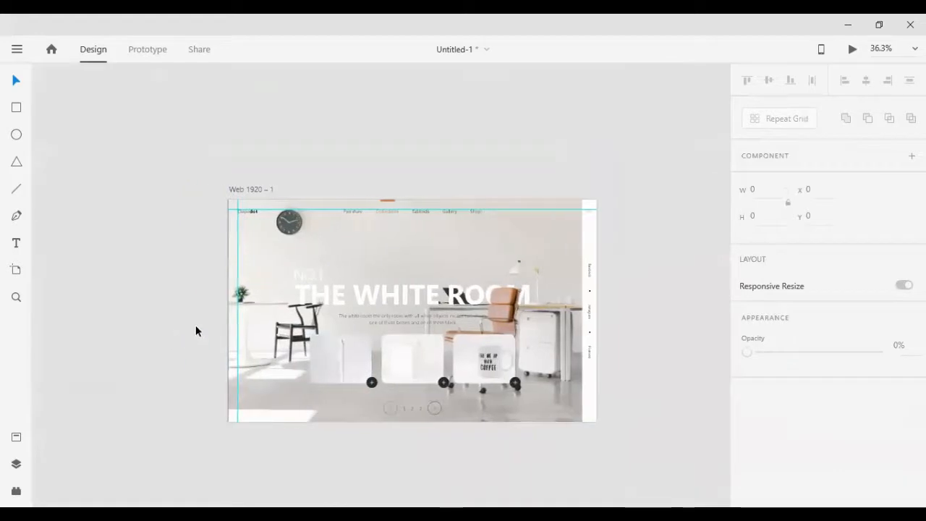
scroll(196, 331, "down", 2)
scroll(201, 333, "up", 2)
scroll(200, 327, "down", 5)
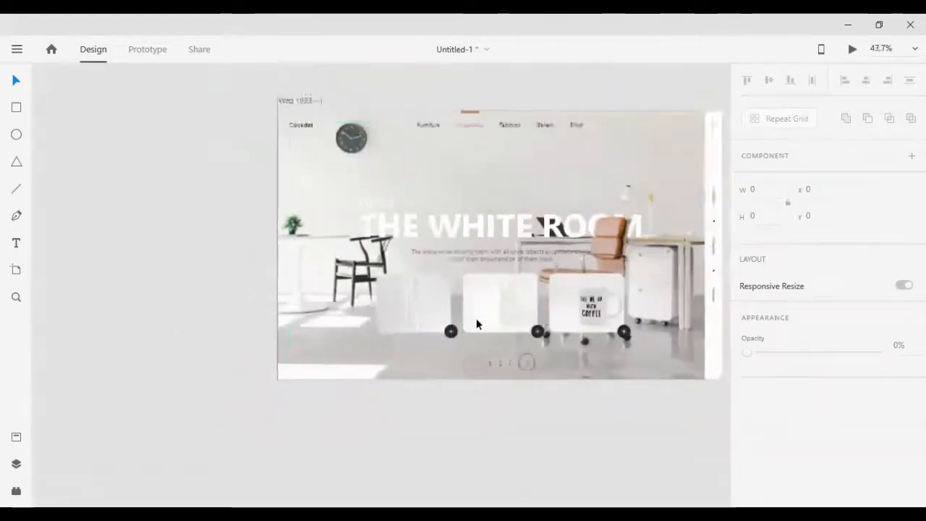
scroll(576, 310, "right", 1)
scroll(480, 245, "up", 3)
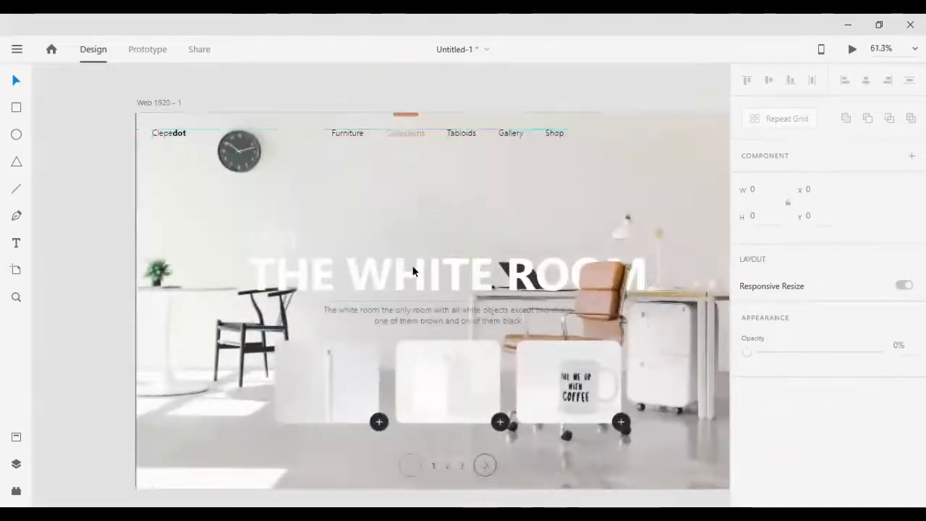
scroll(412, 265, "down", 1)
scroll(454, 253, "right", 3)
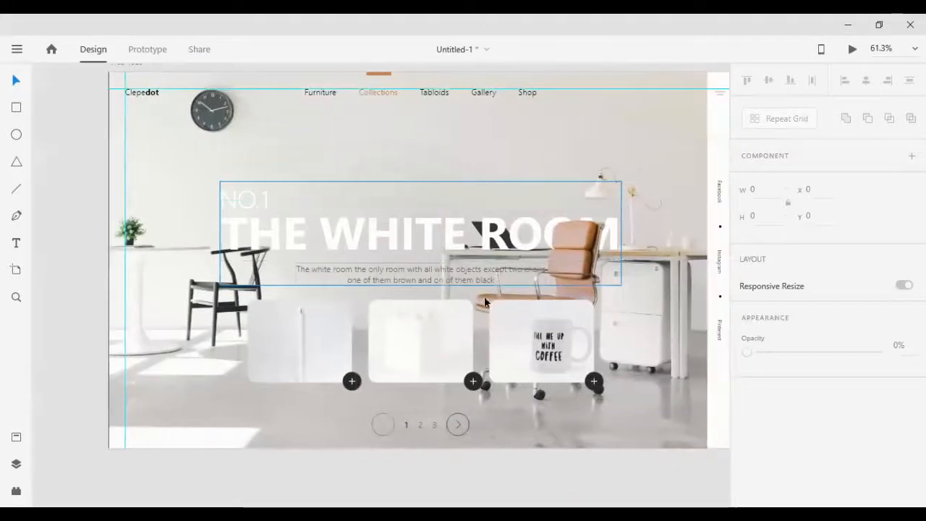
scroll(504, 363, "down", 1)
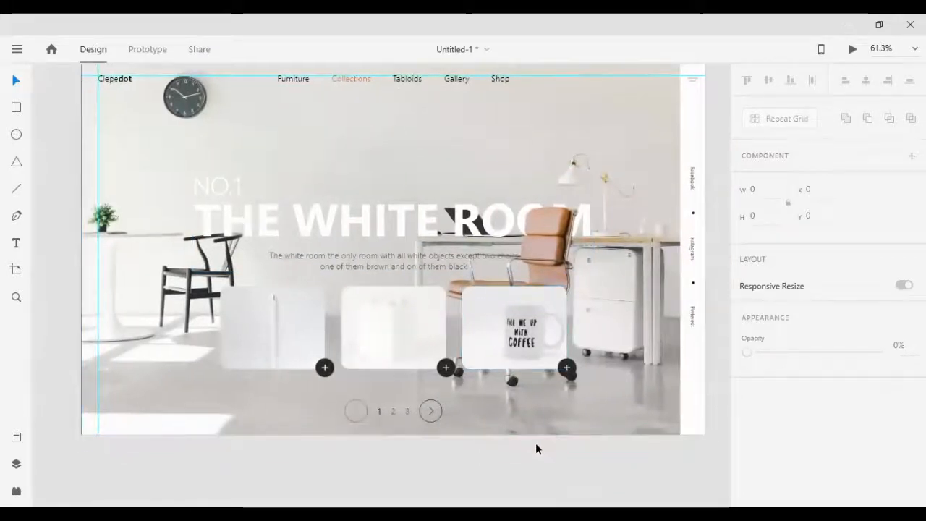